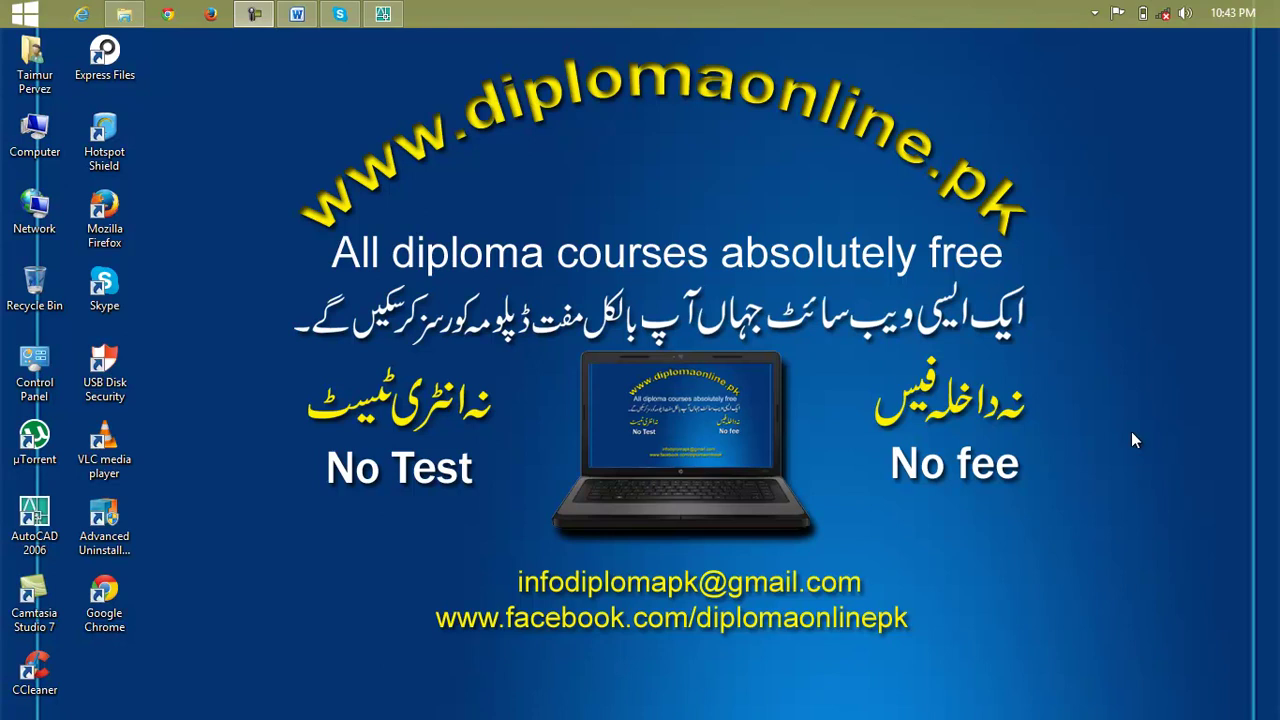
# Look over the Lesson 11 document, then bring the AutoCAD Drawing1 window to the front
pyautogui.click(293, 13)
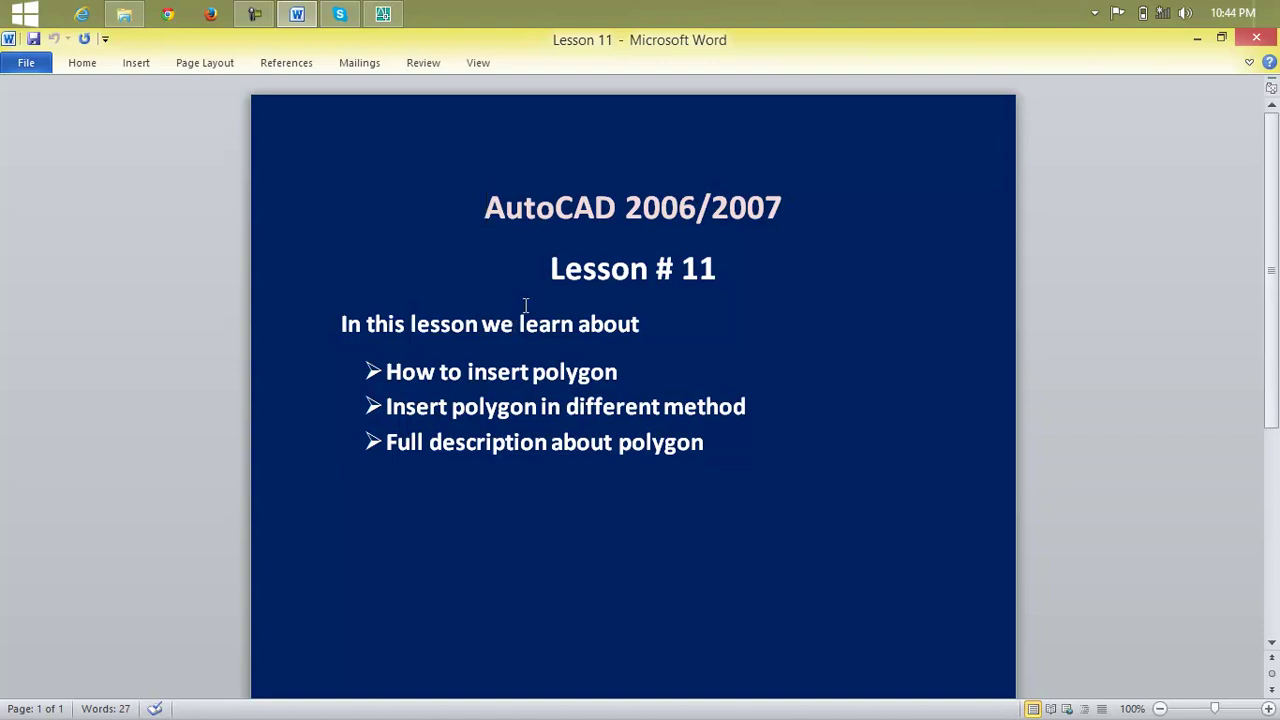
pyautogui.click(1197, 38)
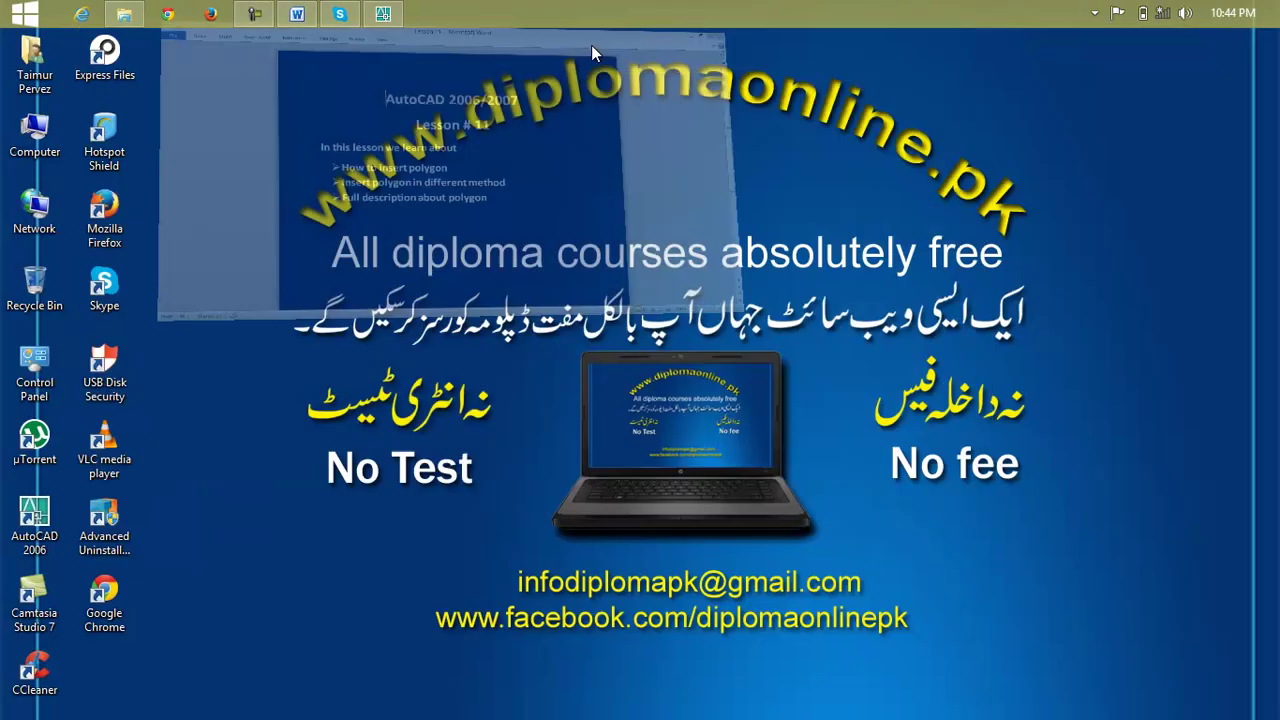
pyautogui.click(398, 14)
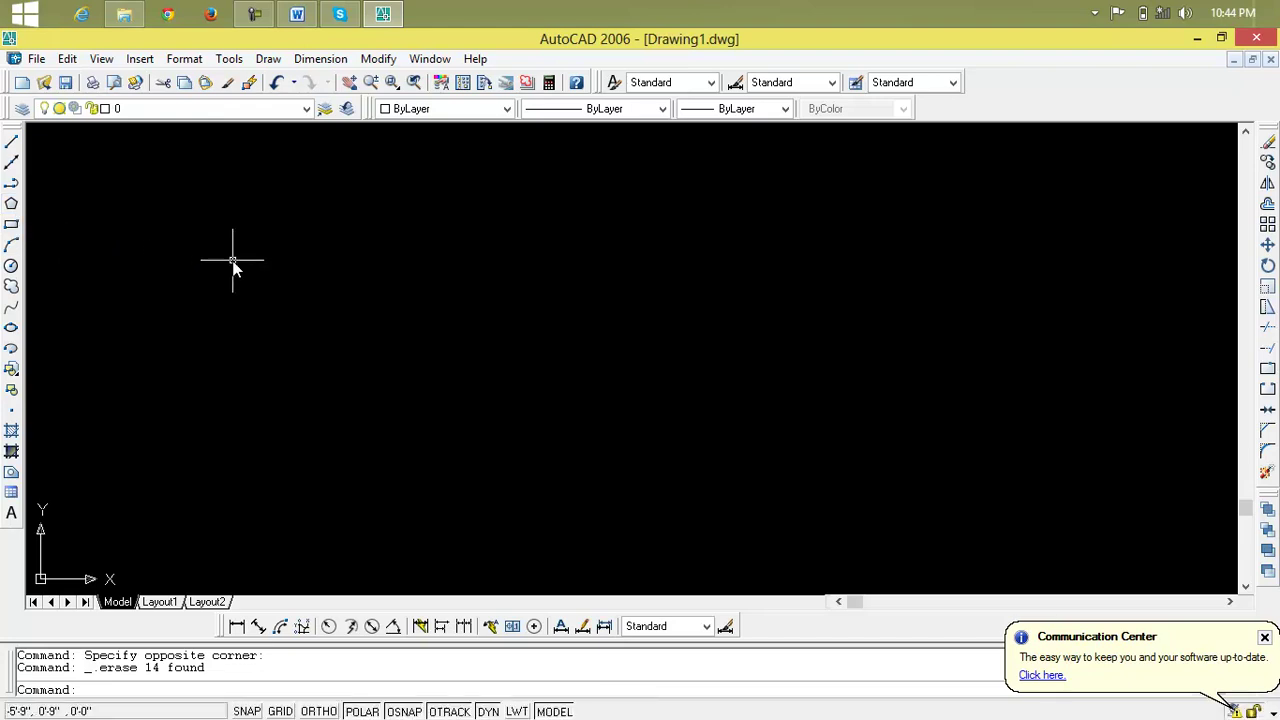
# Start the POLYGON command with POL, then cancel it
pyautogui.write('pol')
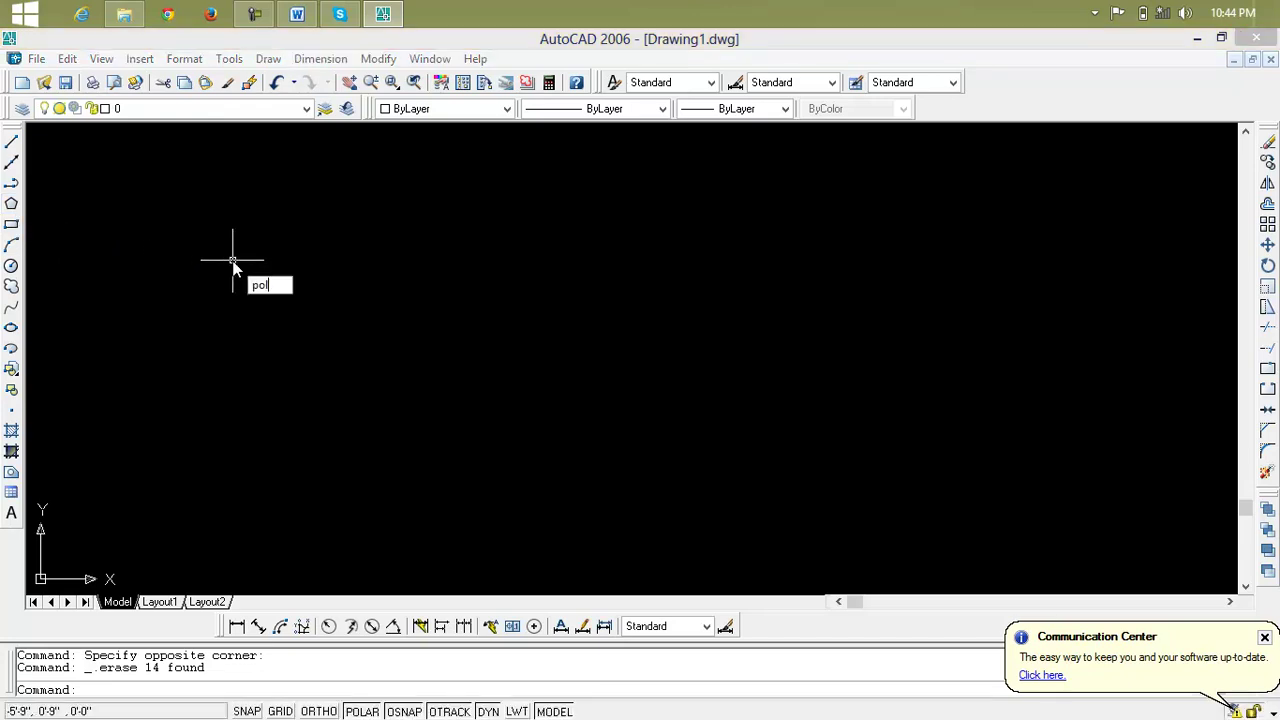
pyautogui.press('Return')
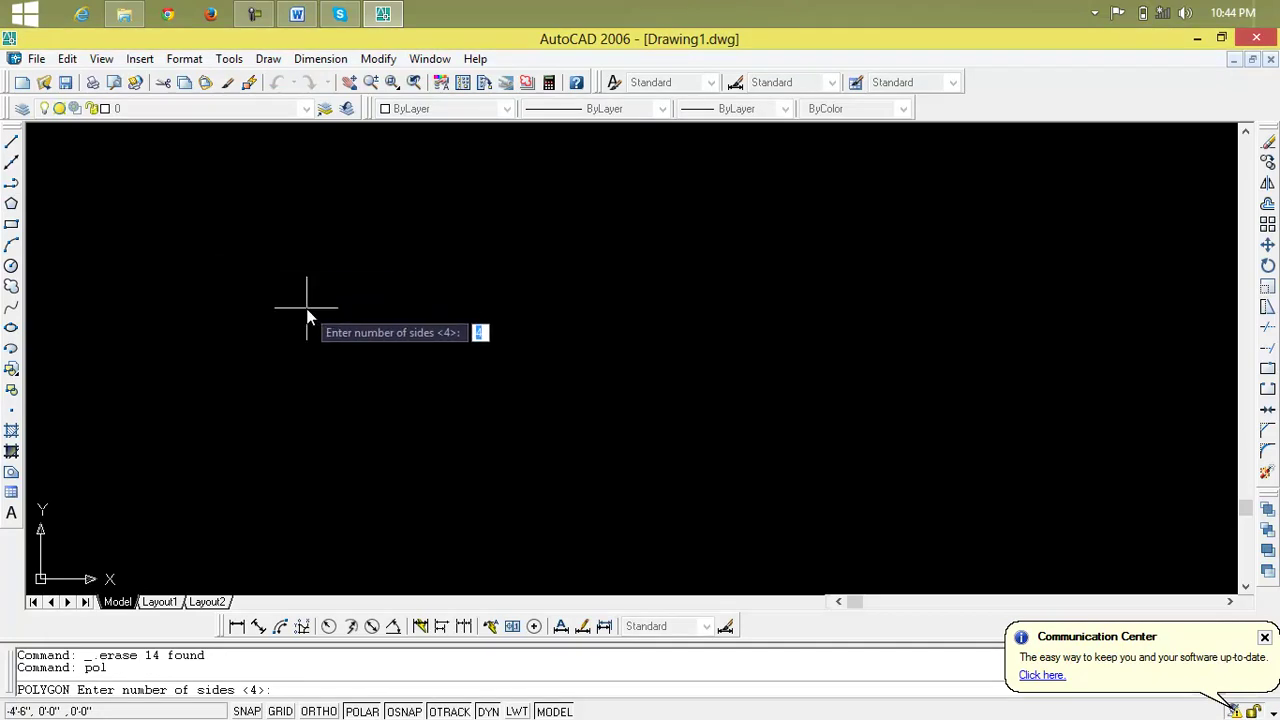
pyautogui.press('Escape')
pyautogui.press('Escape')
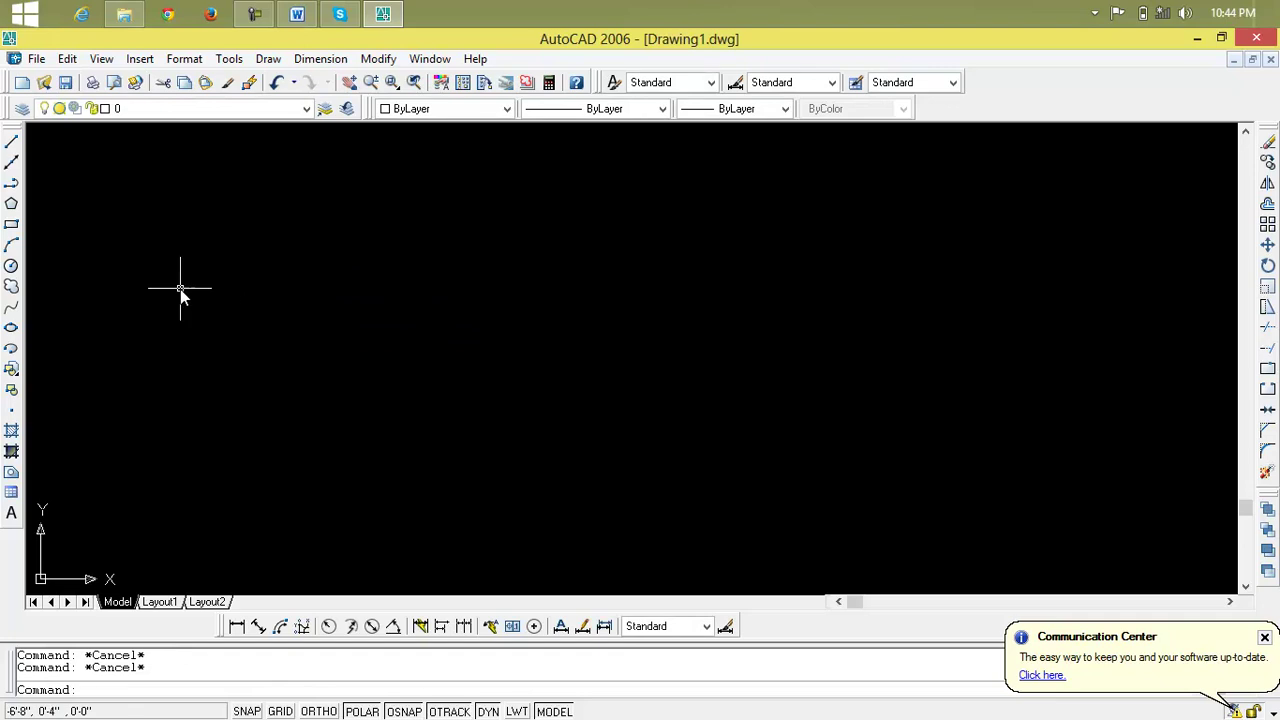
# Start a 5-sided polygon and place its centre in the middle of the drawing area
pyautogui.click(12, 205)
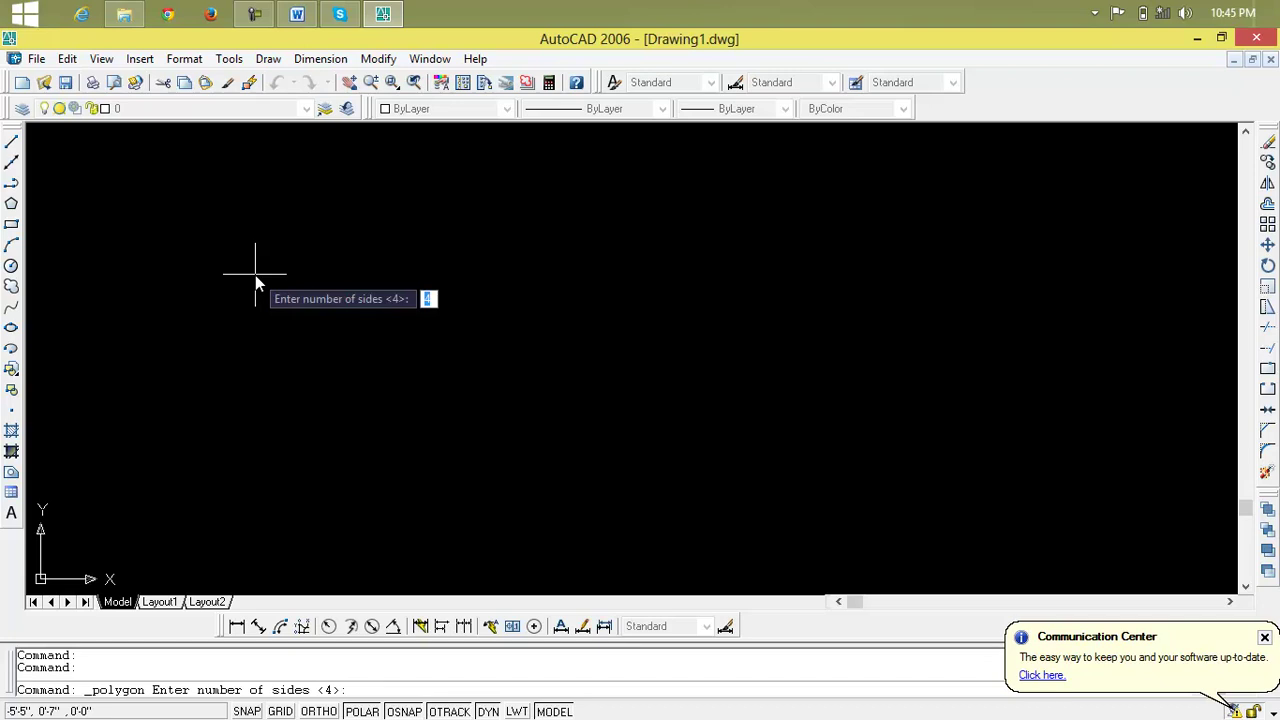
pyautogui.write('5')
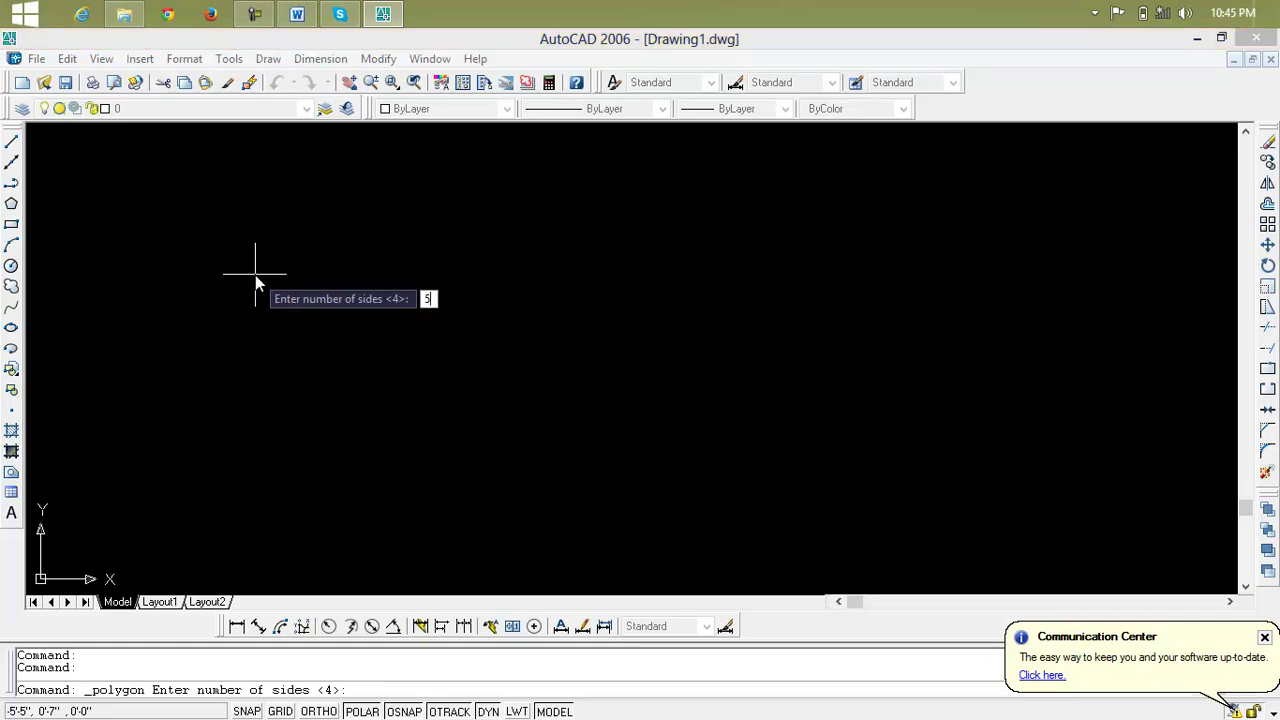
pyautogui.press('Return')
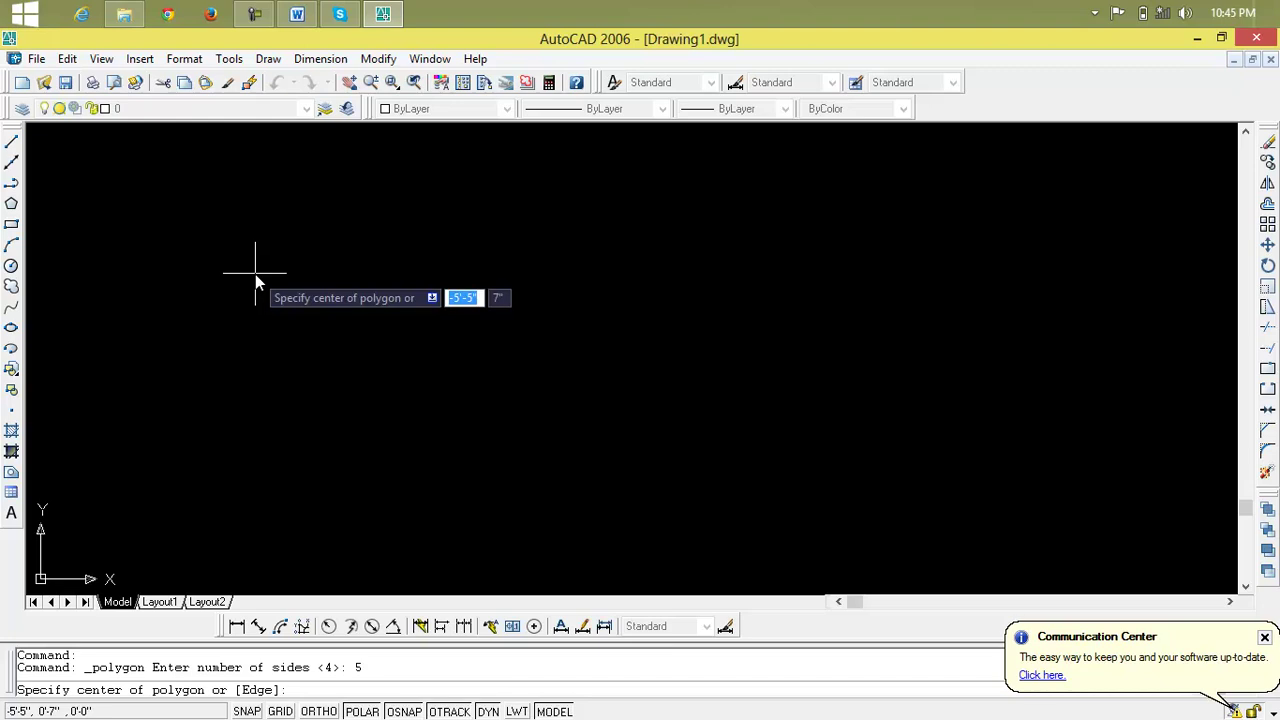
pyautogui.click(497, 384)
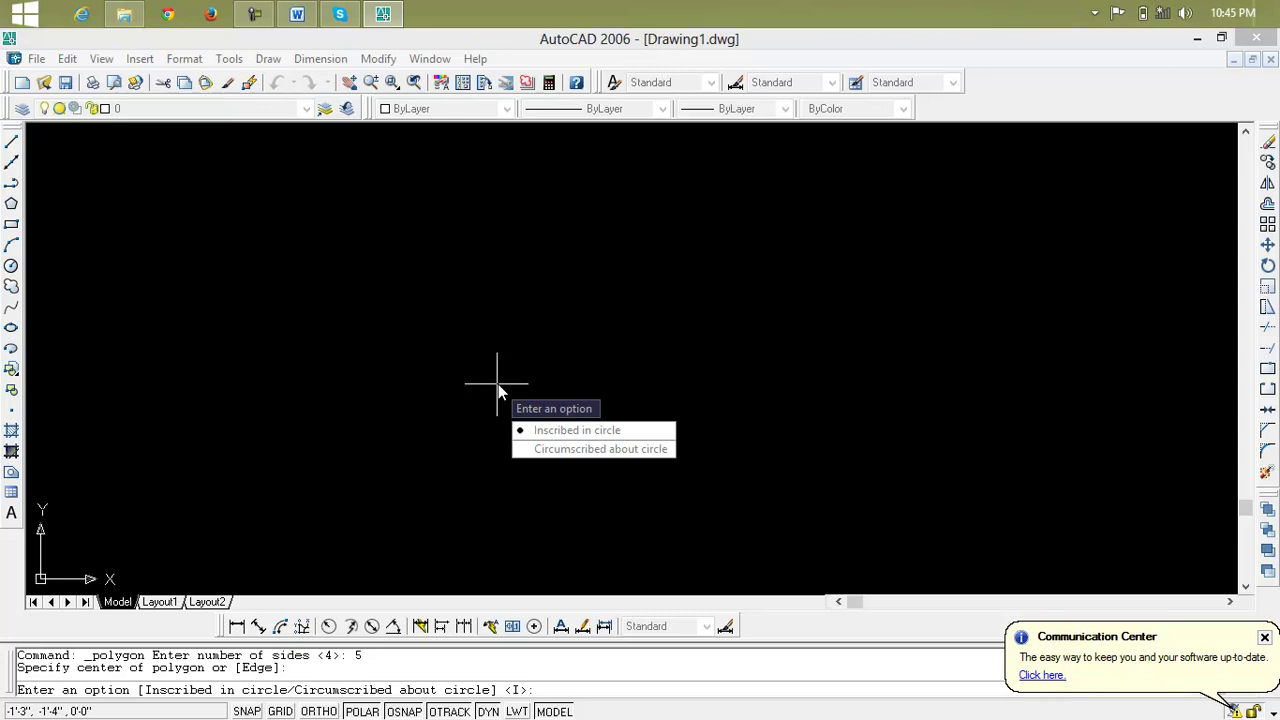
# Choose Inscribed in circle and give a 4' radius to draw the pentagon
pyautogui.write('i')
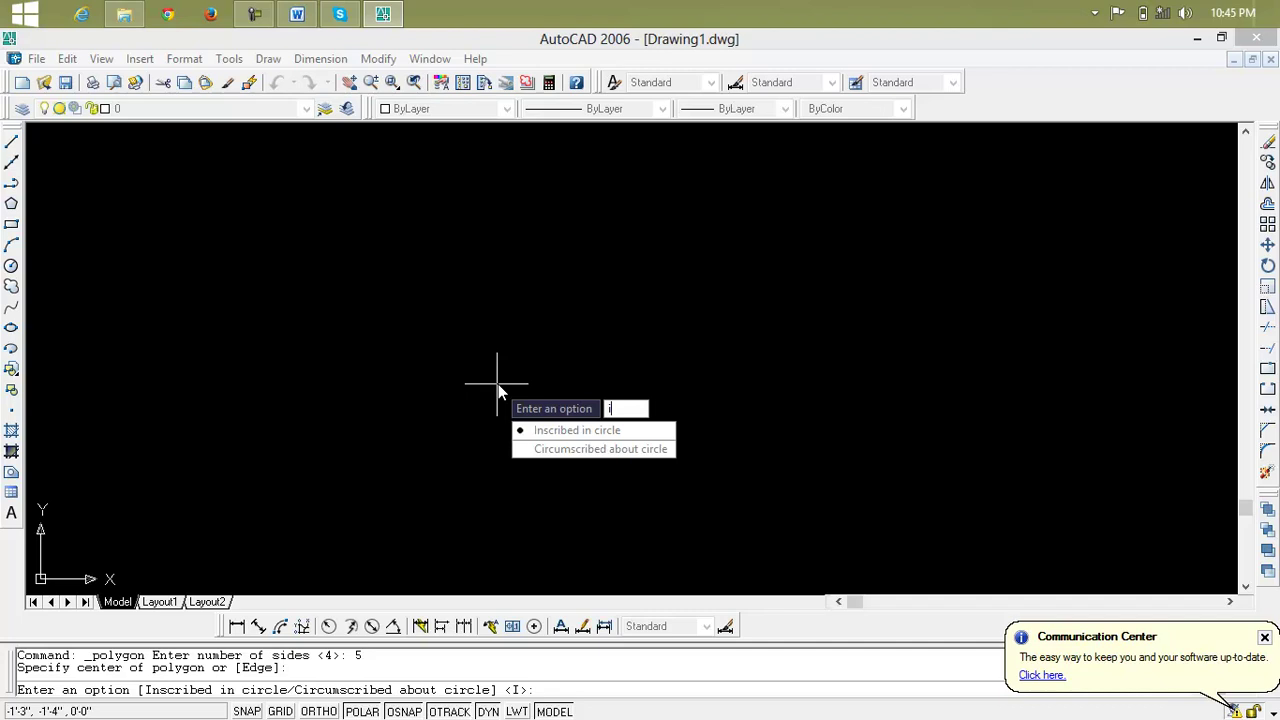
pyautogui.press('Return')
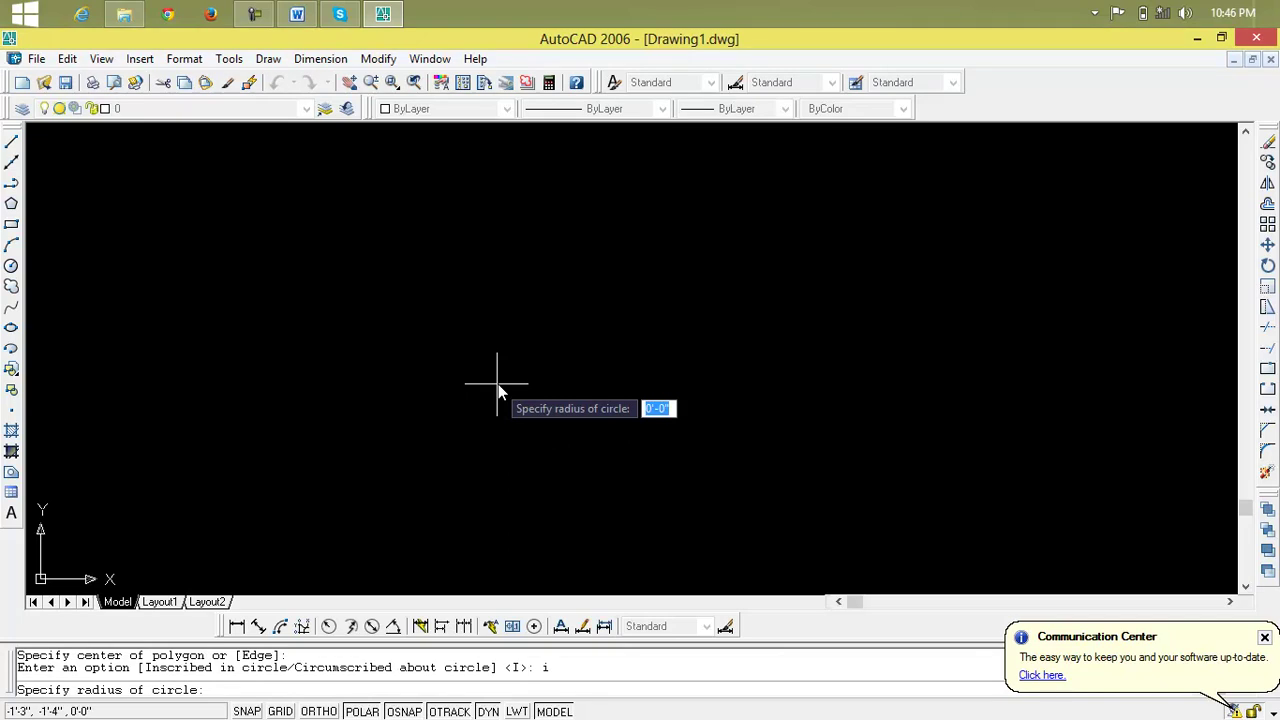
pyautogui.write("4'")
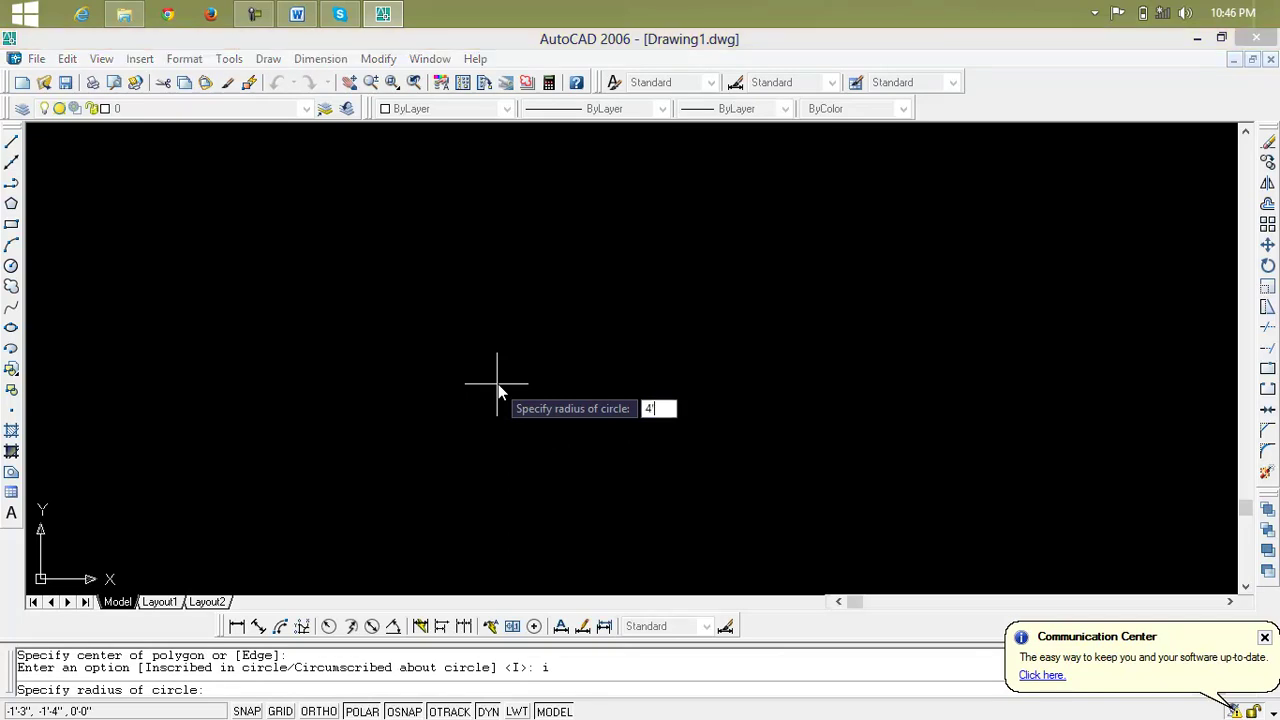
pyautogui.press('Return')
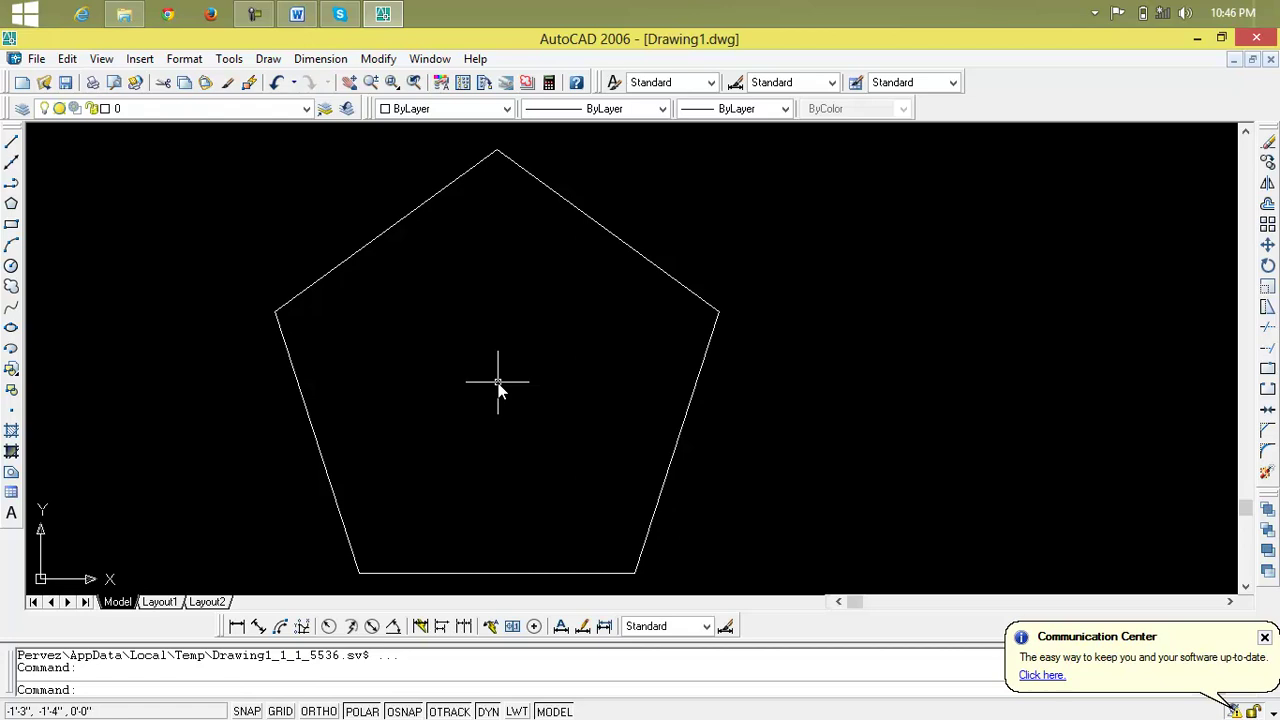
# Draw a polyline star linking the pentagon's bottom-left, top, bottom-right, left and right corners
pyautogui.moveTo(503, 374); pyautogui.dragTo(504, 353, button='middle')
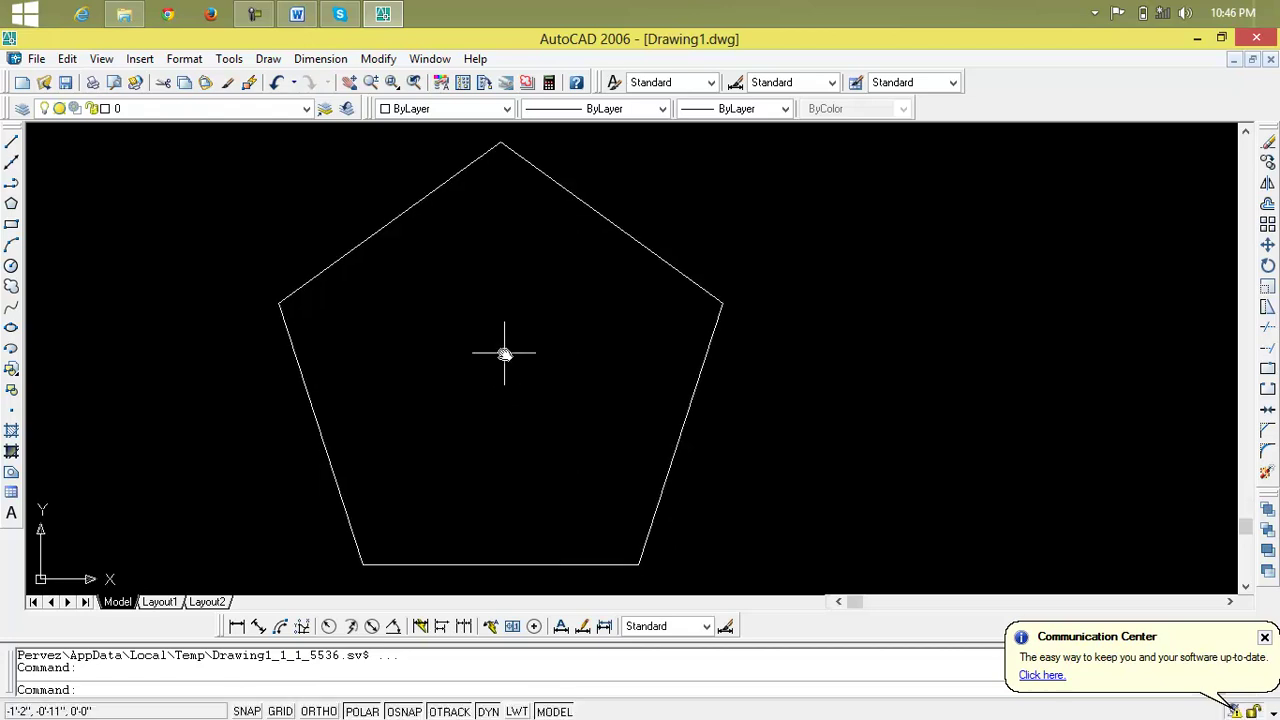
pyautogui.scroll(-1, 504, 353)
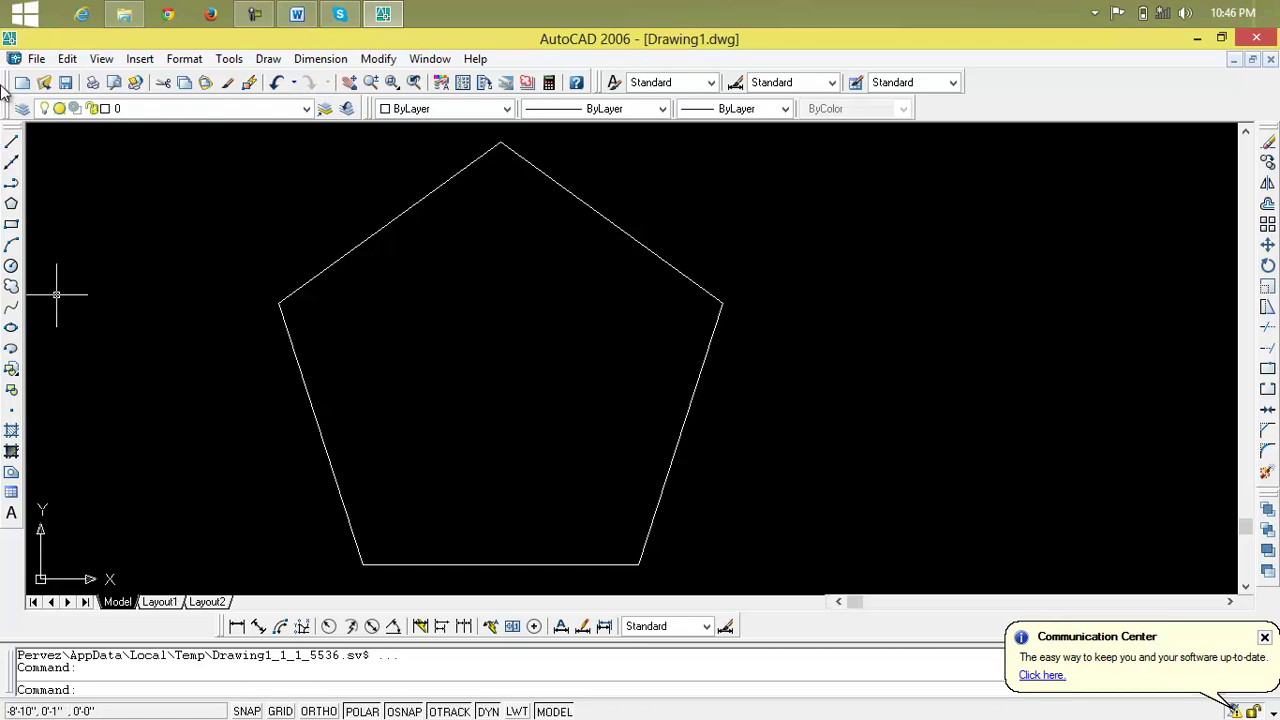
pyautogui.click(11, 186)
pyautogui.click(361, 563)
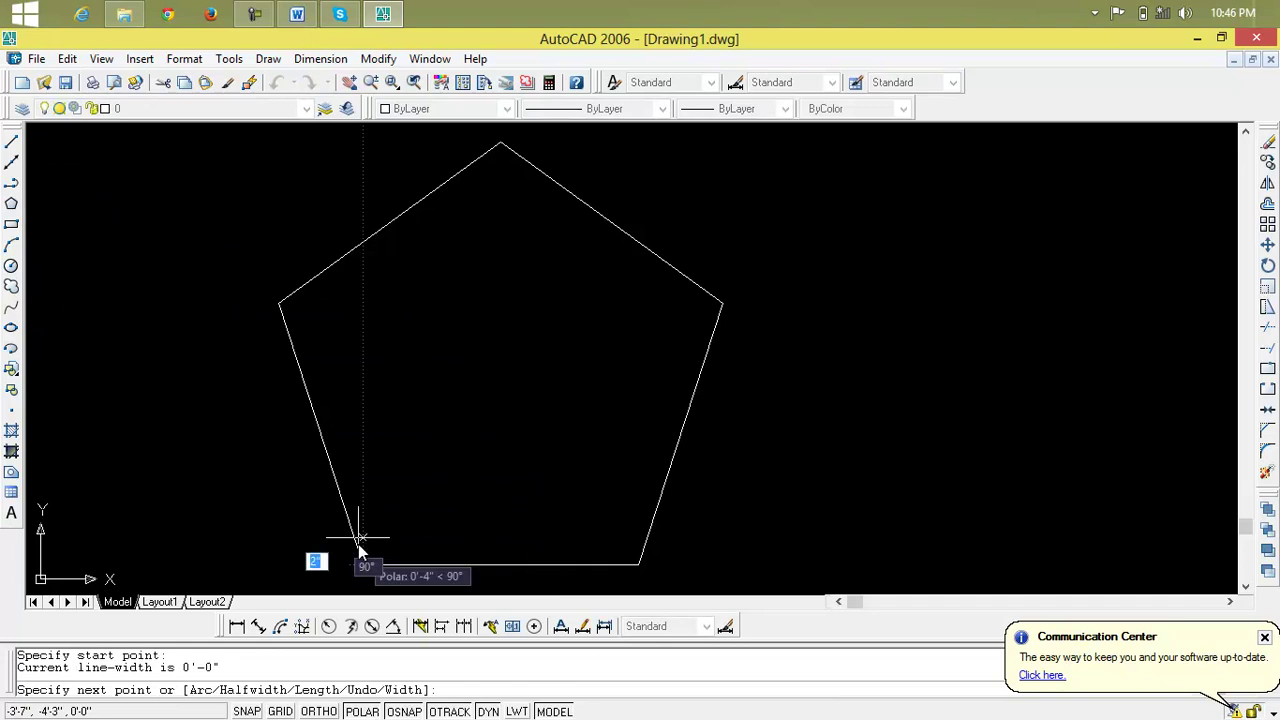
pyautogui.click(500, 143)
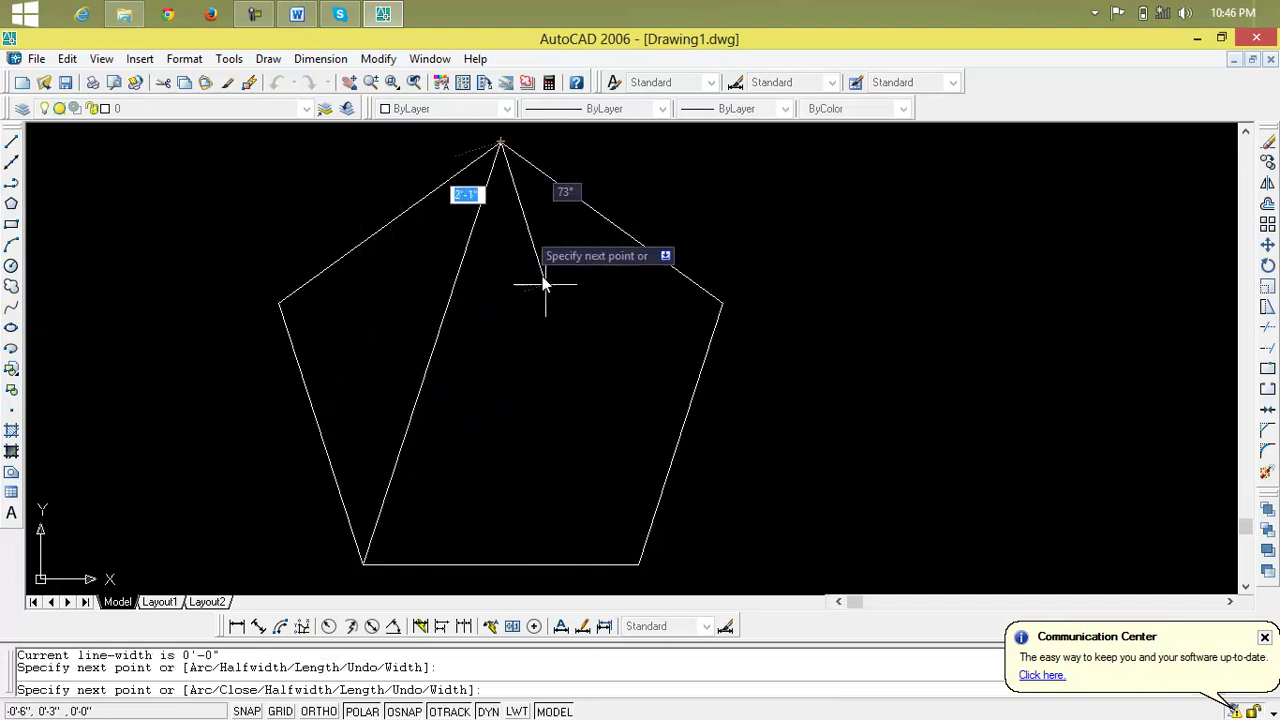
pyautogui.click(638, 563)
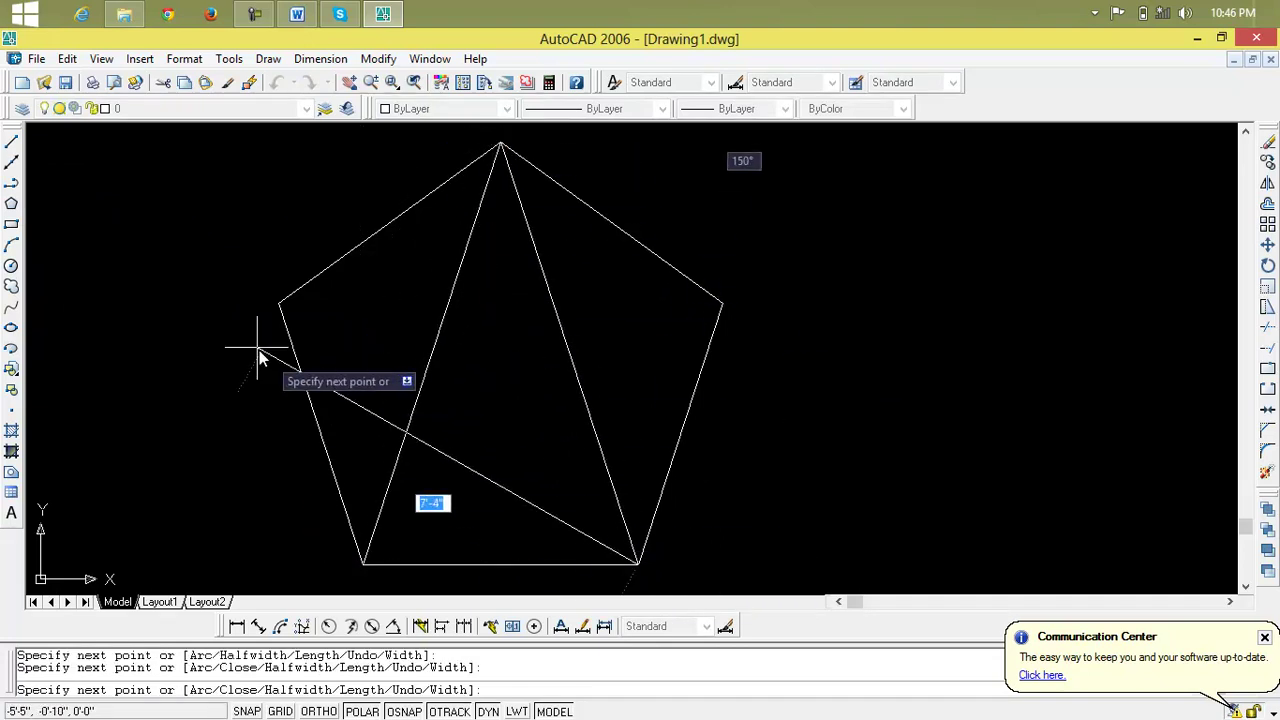
pyautogui.click(279, 302)
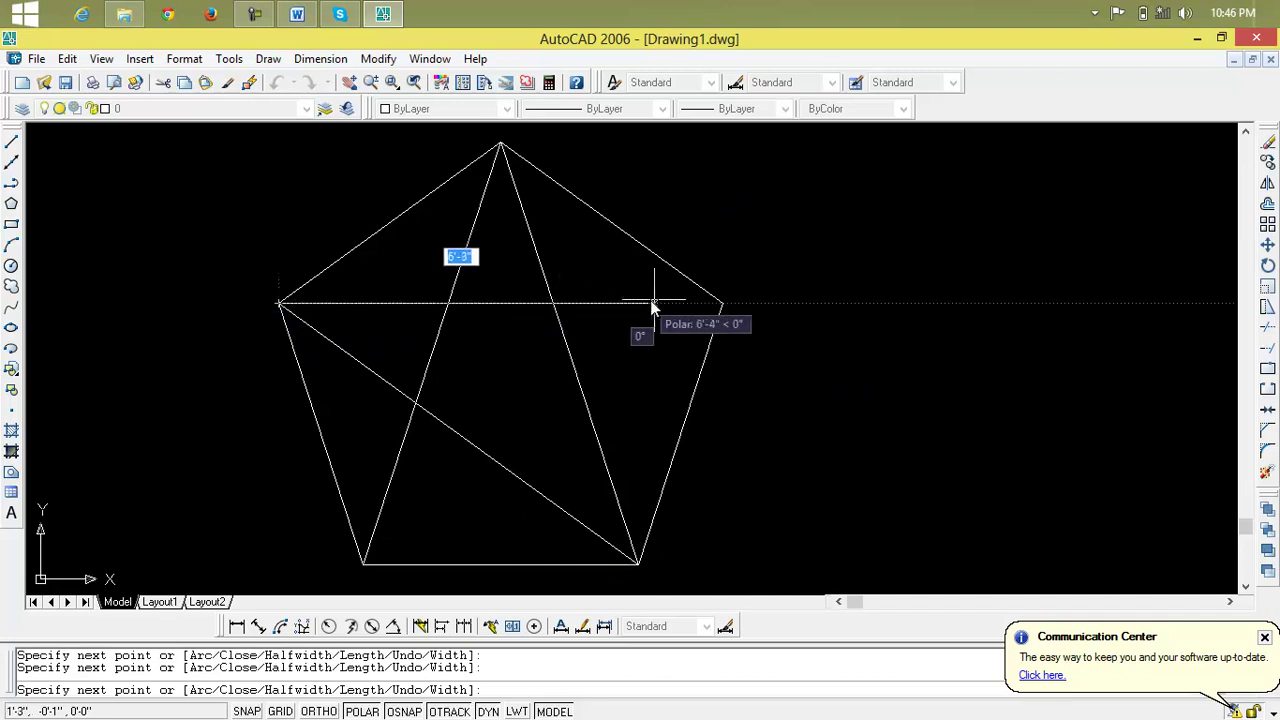
pyautogui.click(722, 303)
pyautogui.click(363, 565)
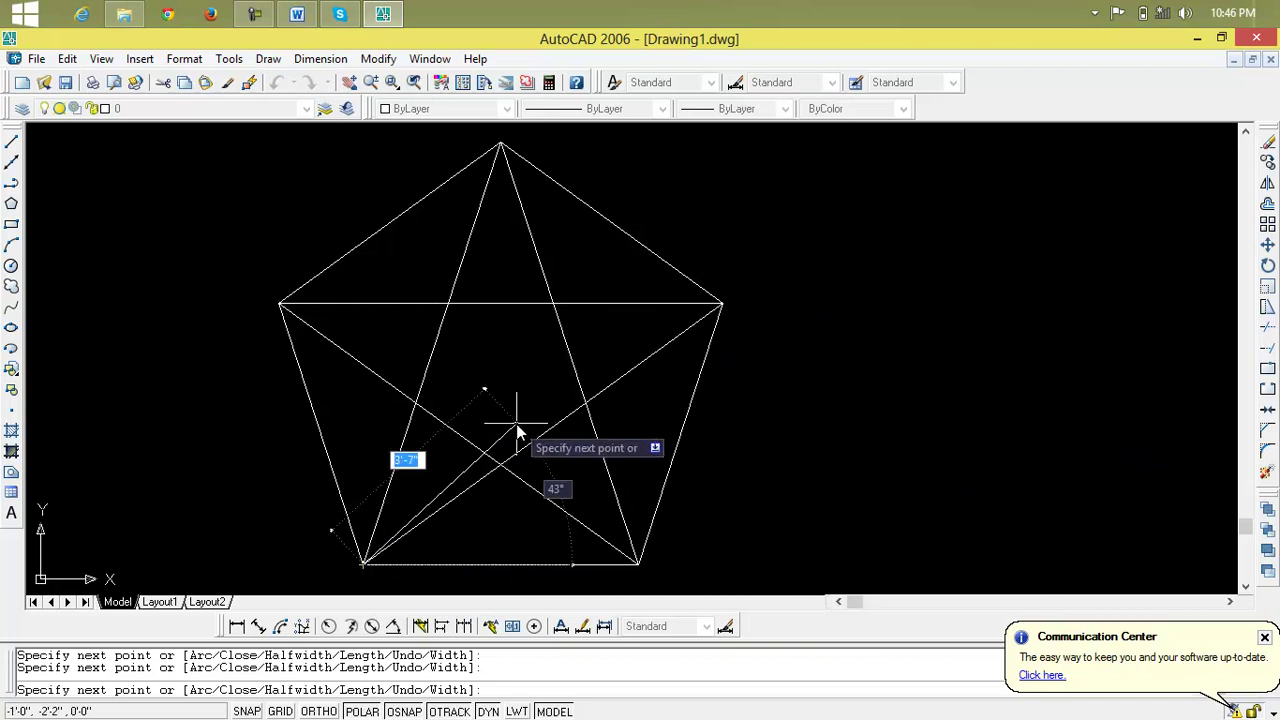
pyautogui.press('Escape')
pyautogui.press('Escape')
pyautogui.scroll(-2, 624, 445)
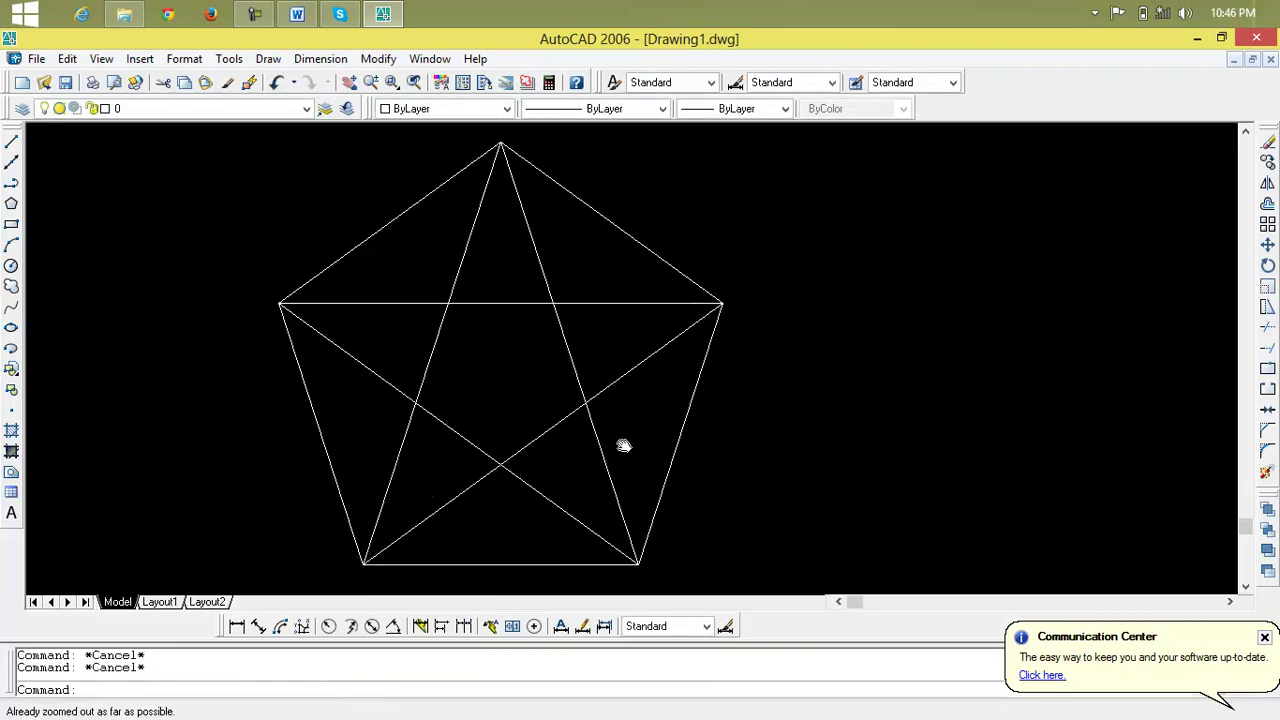
pyautogui.moveTo(624, 445); pyautogui.dragTo(604, 445, button='middle')
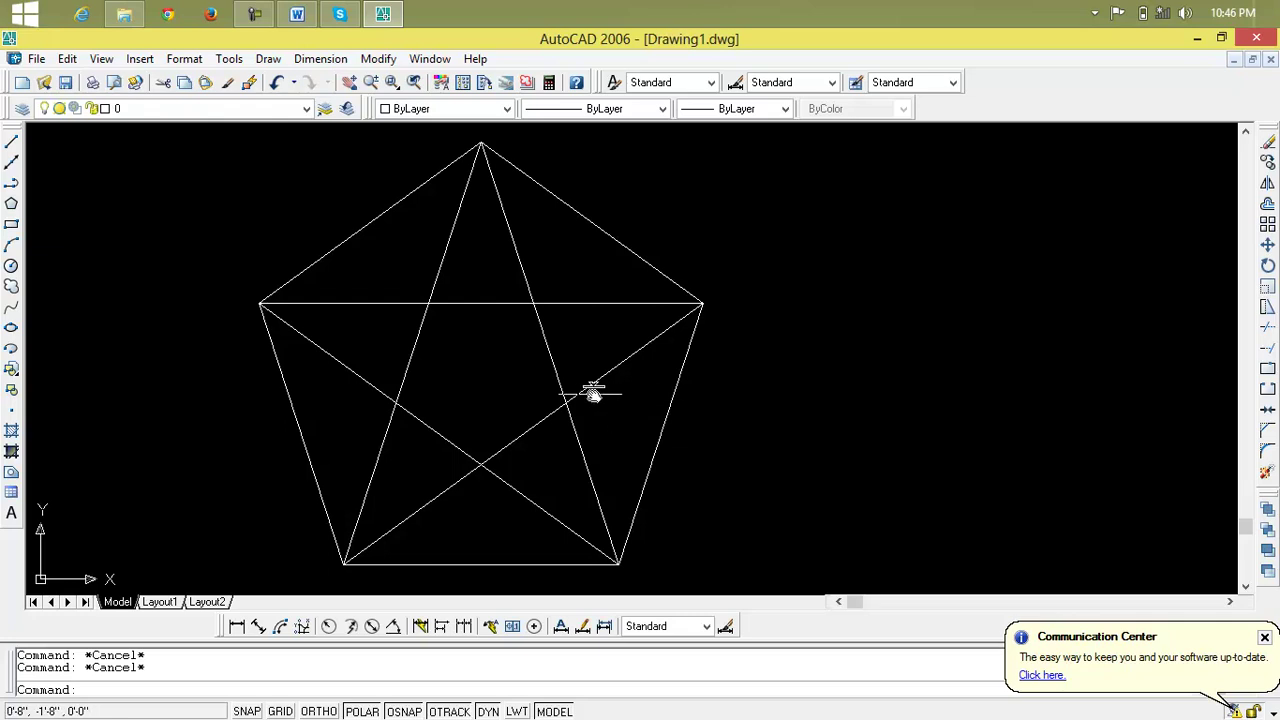
# Select the star polyline with a crossing window and delete it
pyautogui.click(581, 290)
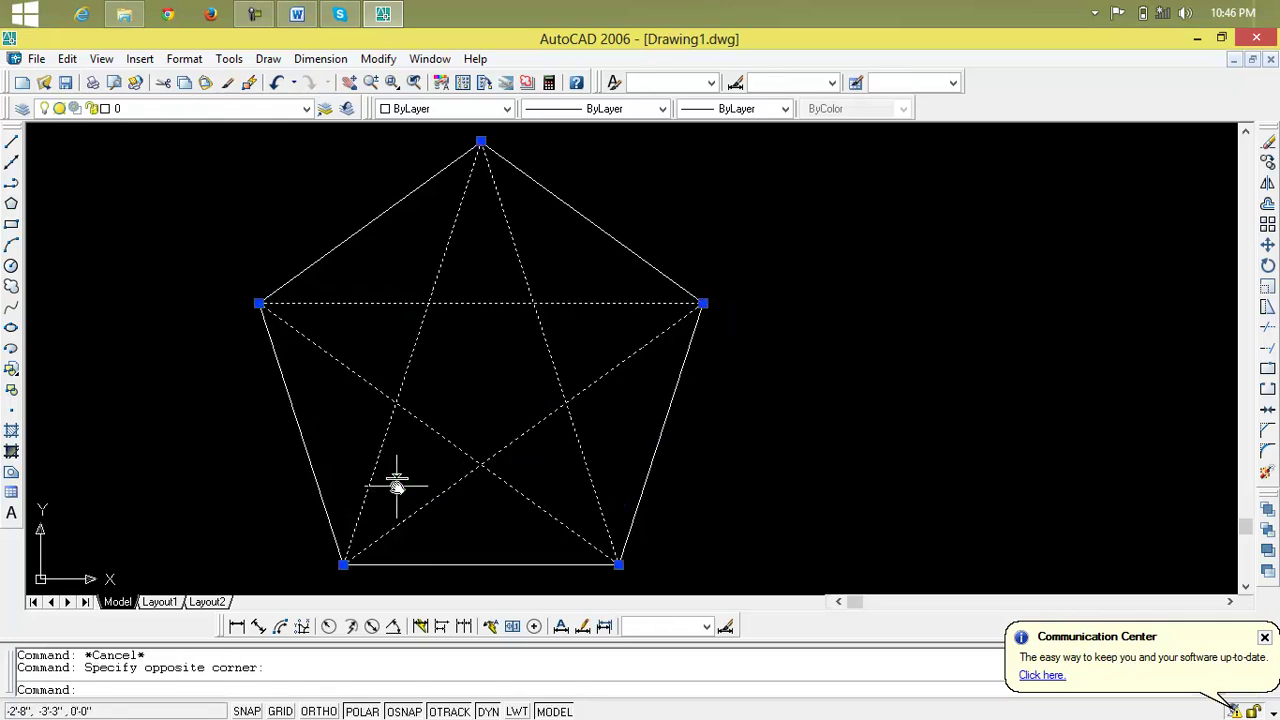
pyautogui.click(396, 485)
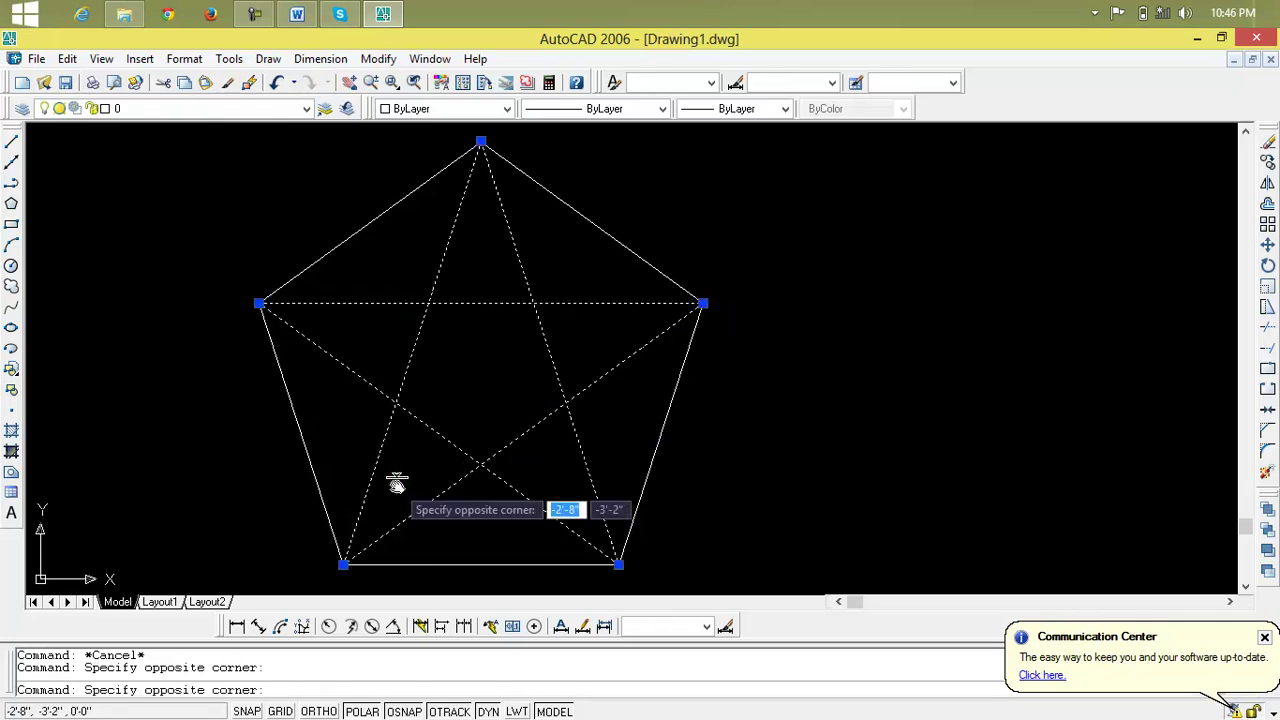
pyautogui.press('BackSpace')
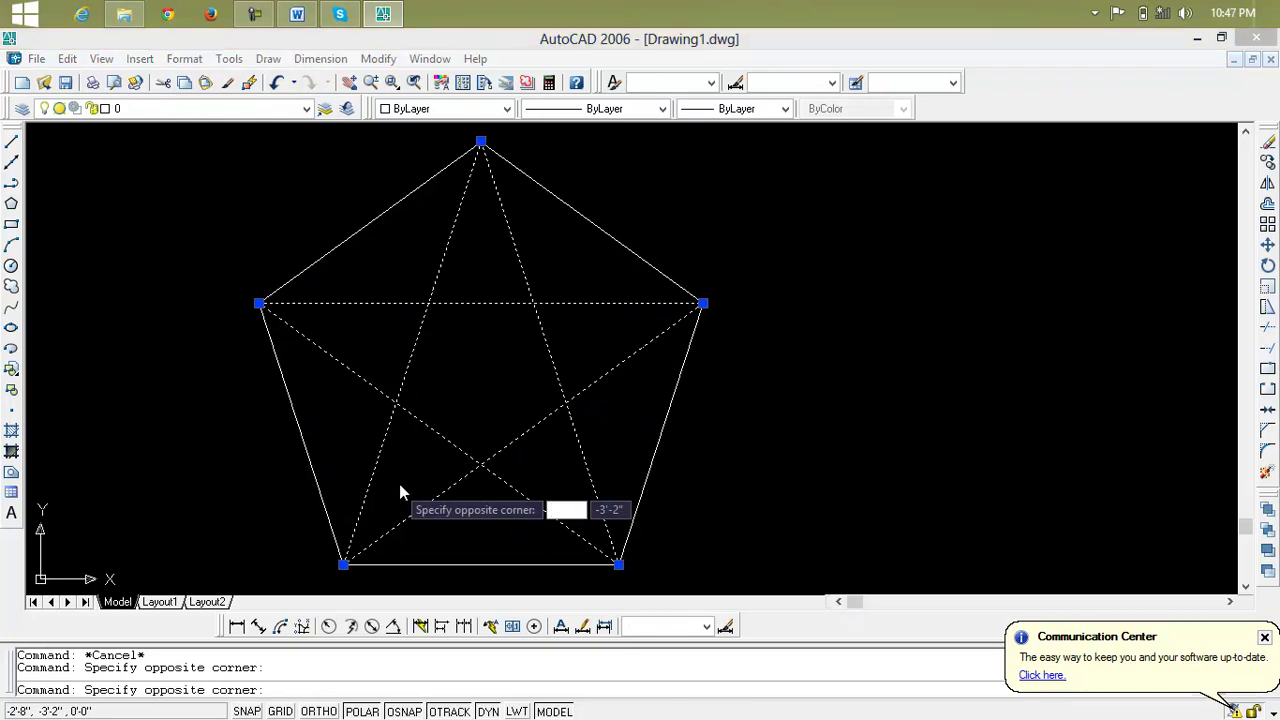
pyautogui.press('Escape')
pyautogui.press('Escape')
pyautogui.click(561, 280)
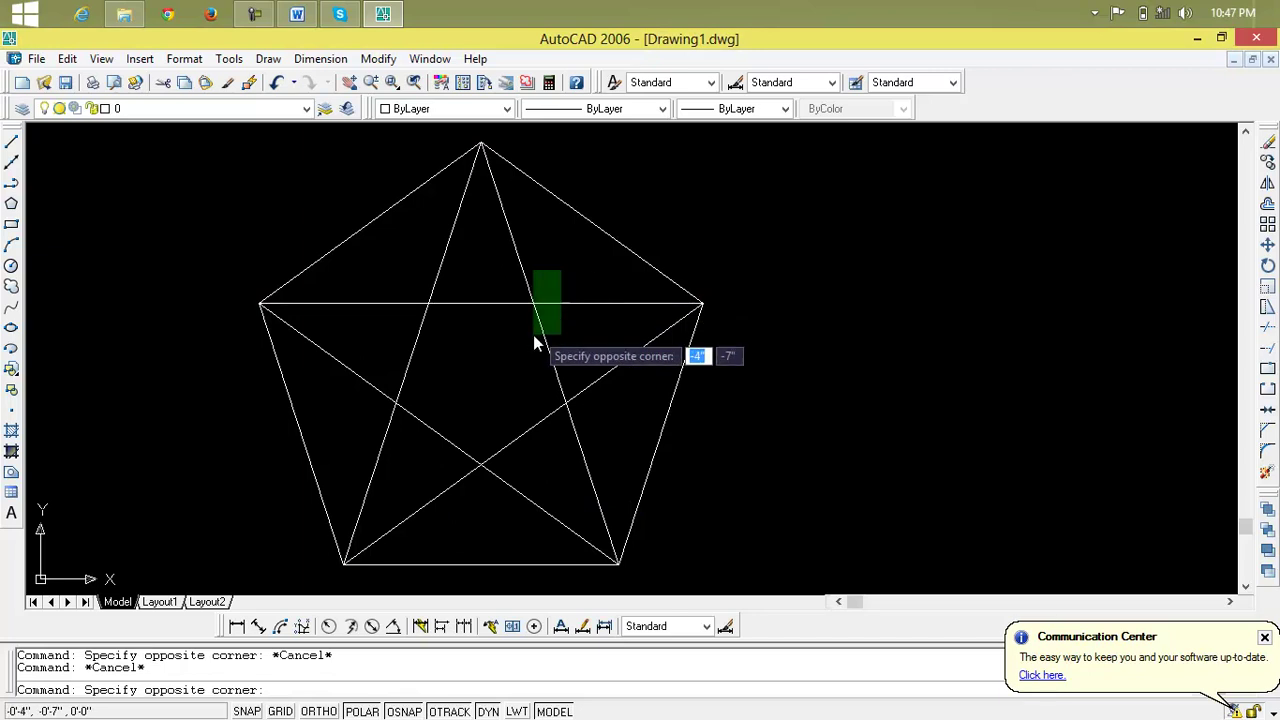
pyautogui.click(533, 335)
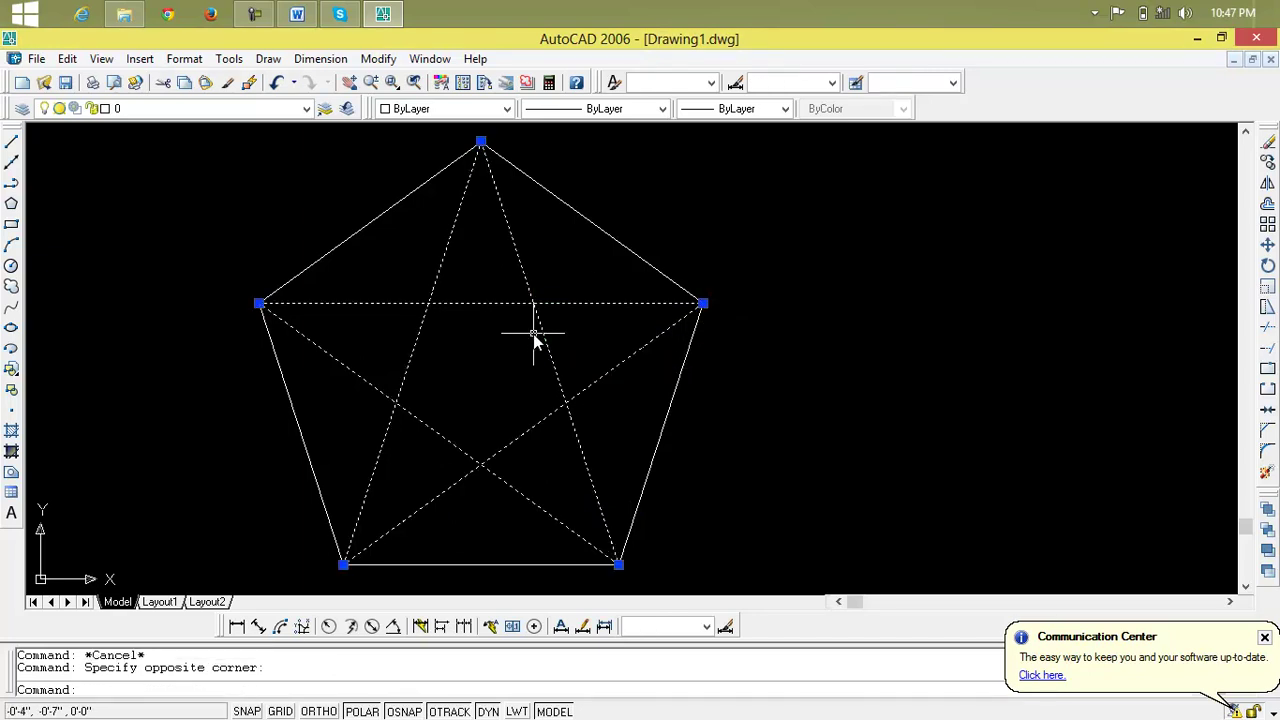
pyautogui.press('Delete')
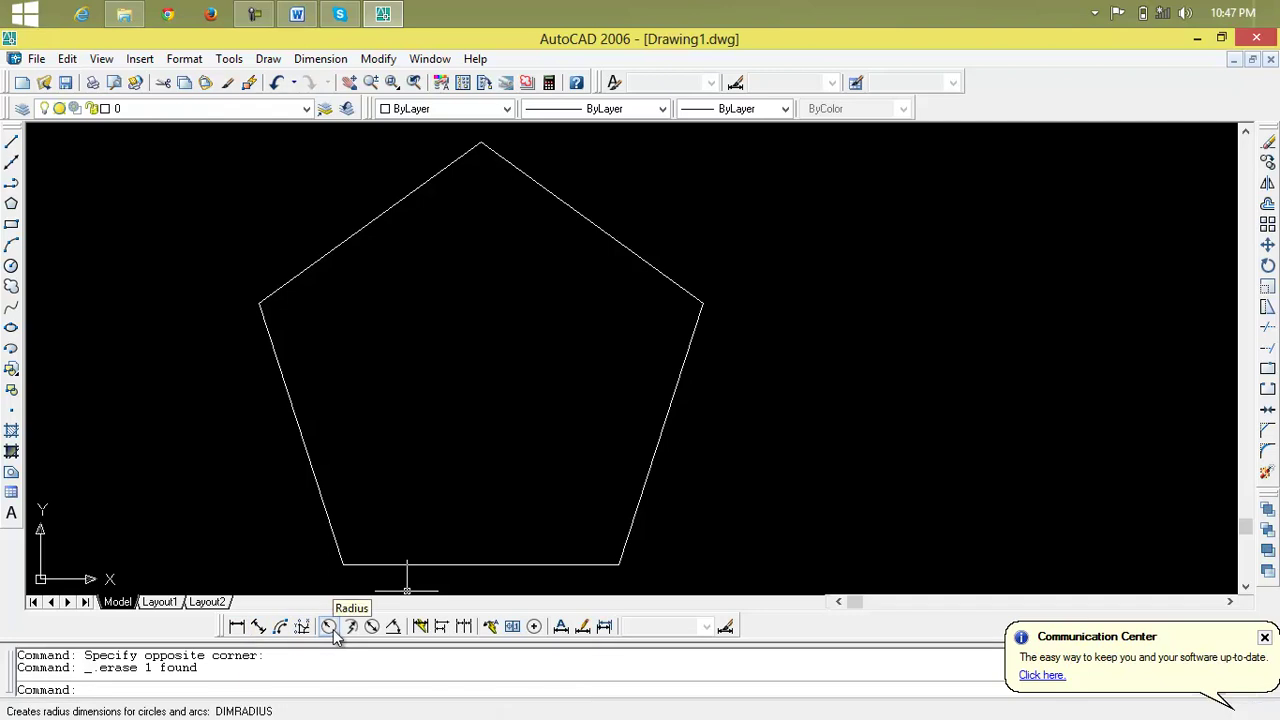
pyautogui.click(330, 627)
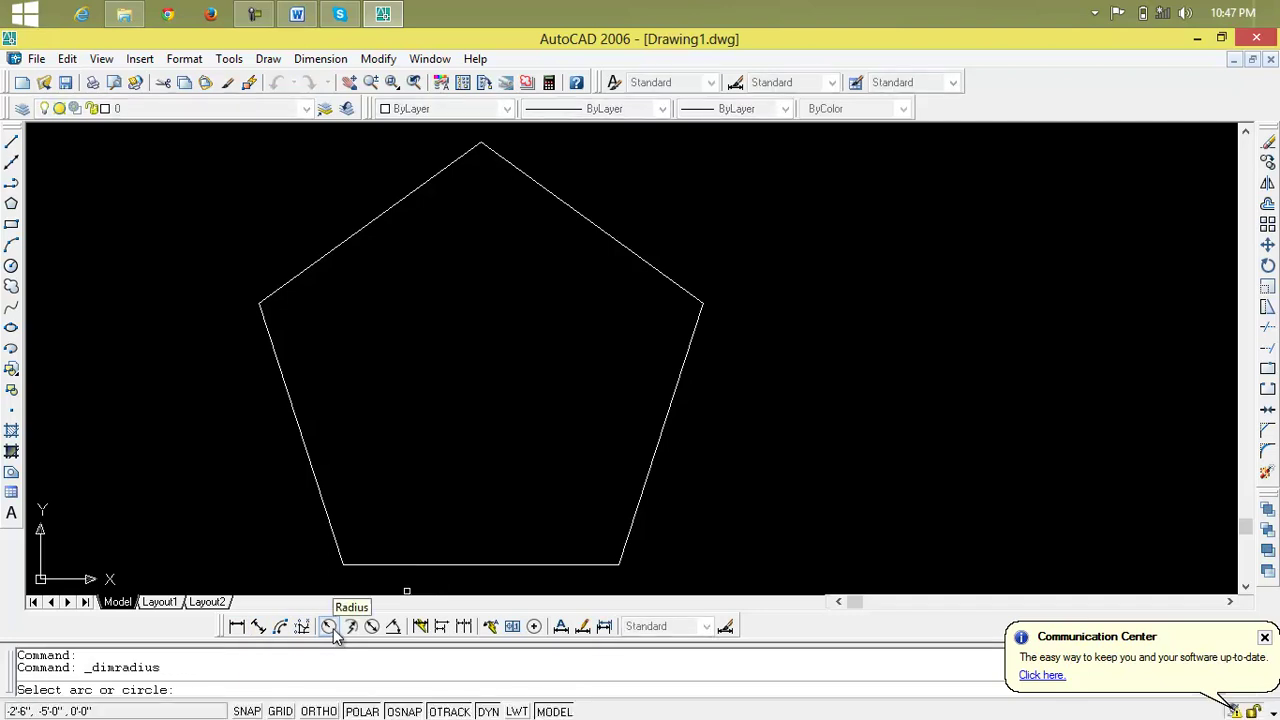
pyautogui.click(358, 242)
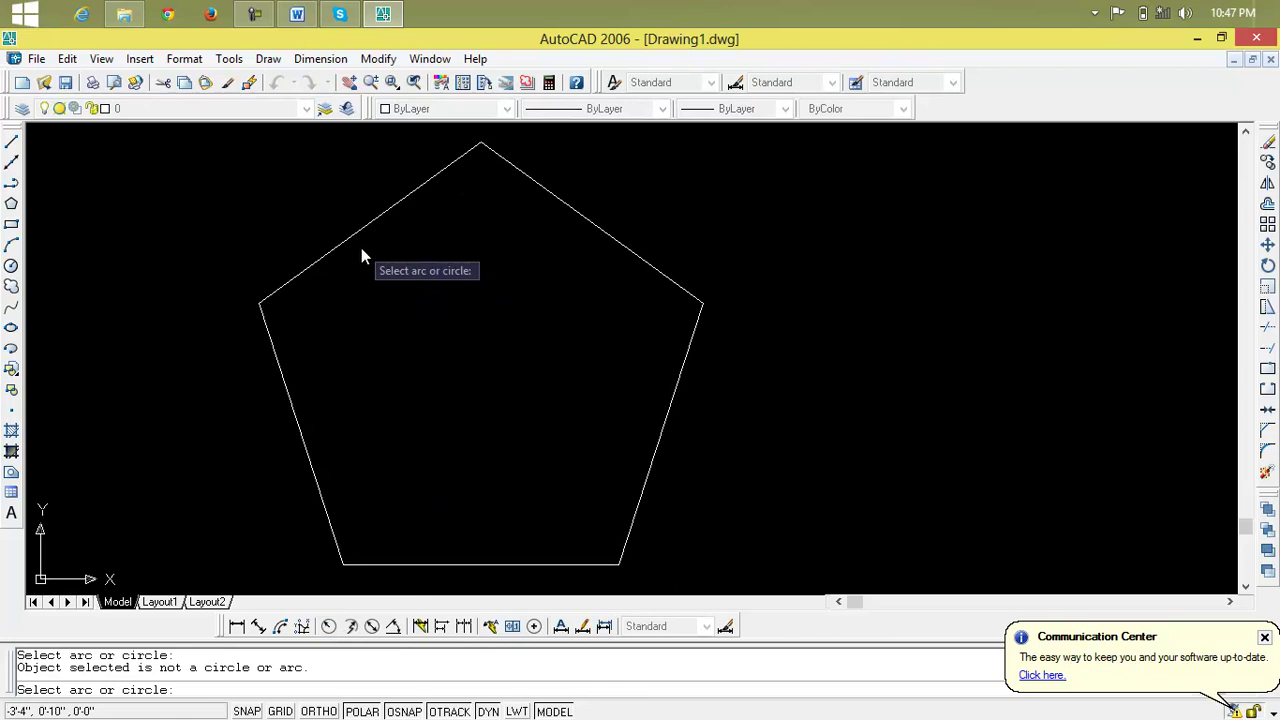
pyautogui.press('Return')
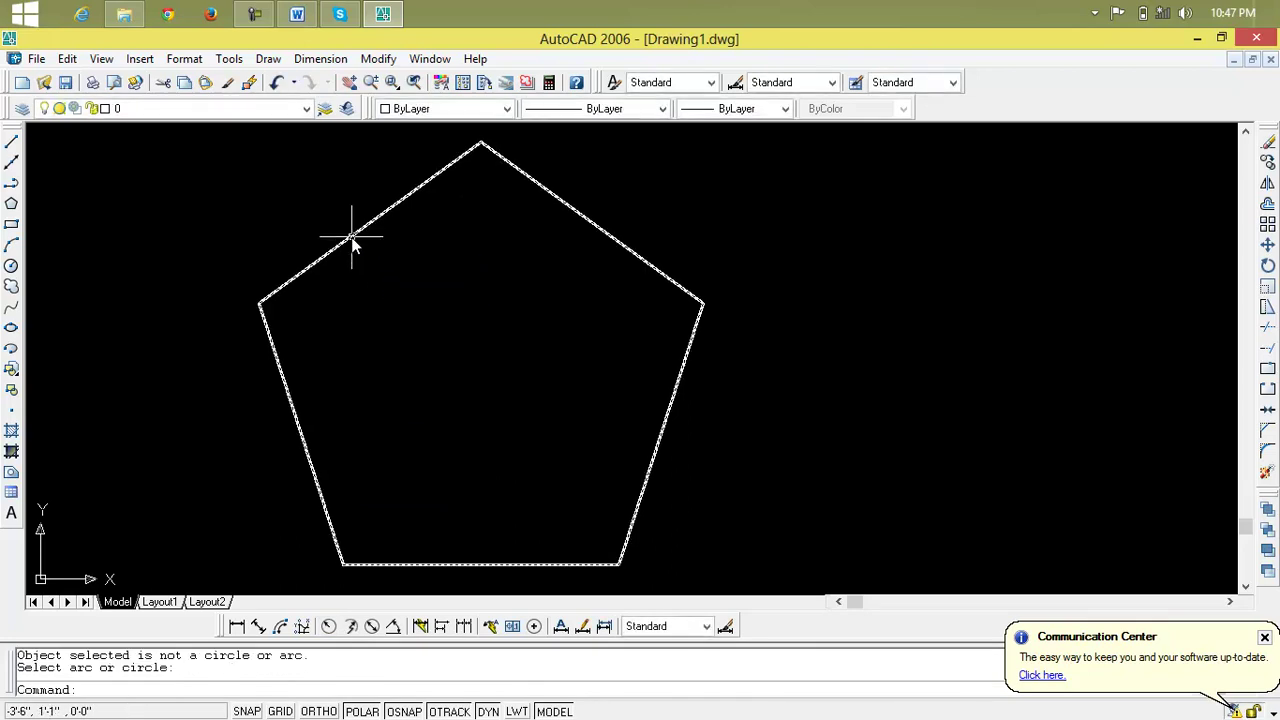
pyautogui.press('Escape')
pyautogui.press('Escape')
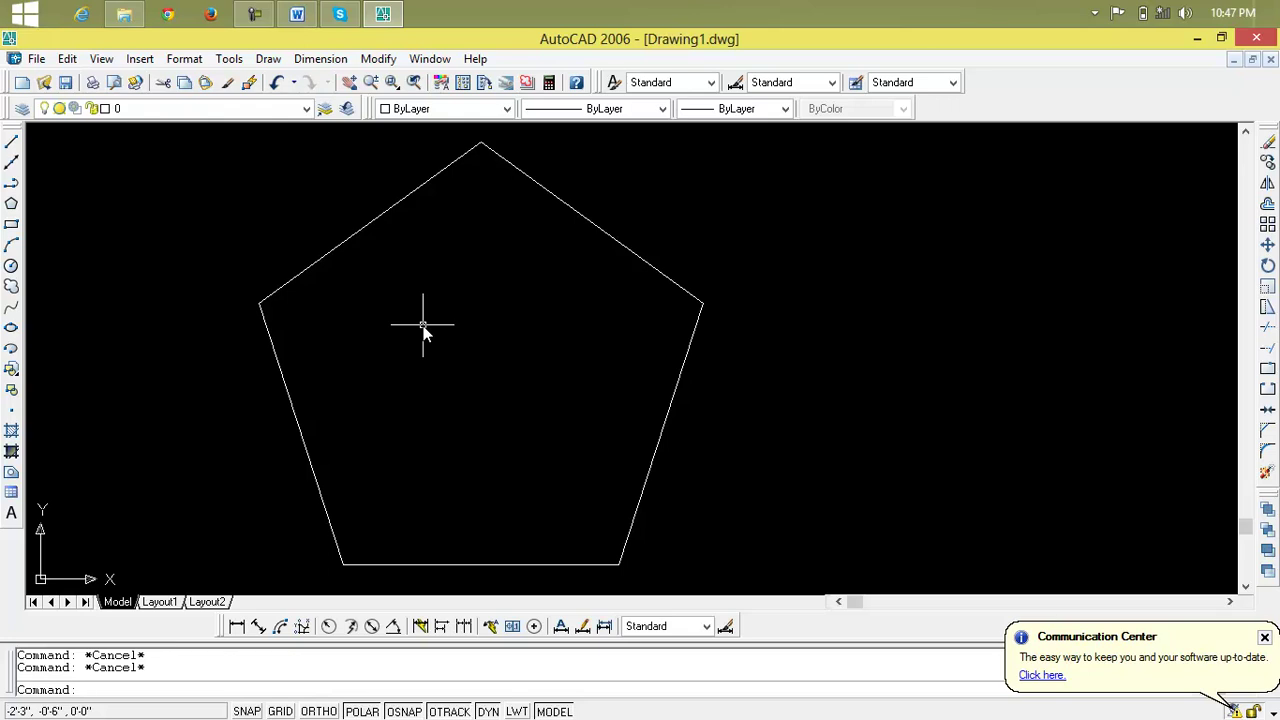
# Zoom to All, then pan the pentagon toward the upper left
pyautogui.scroll(1, 423, 325)
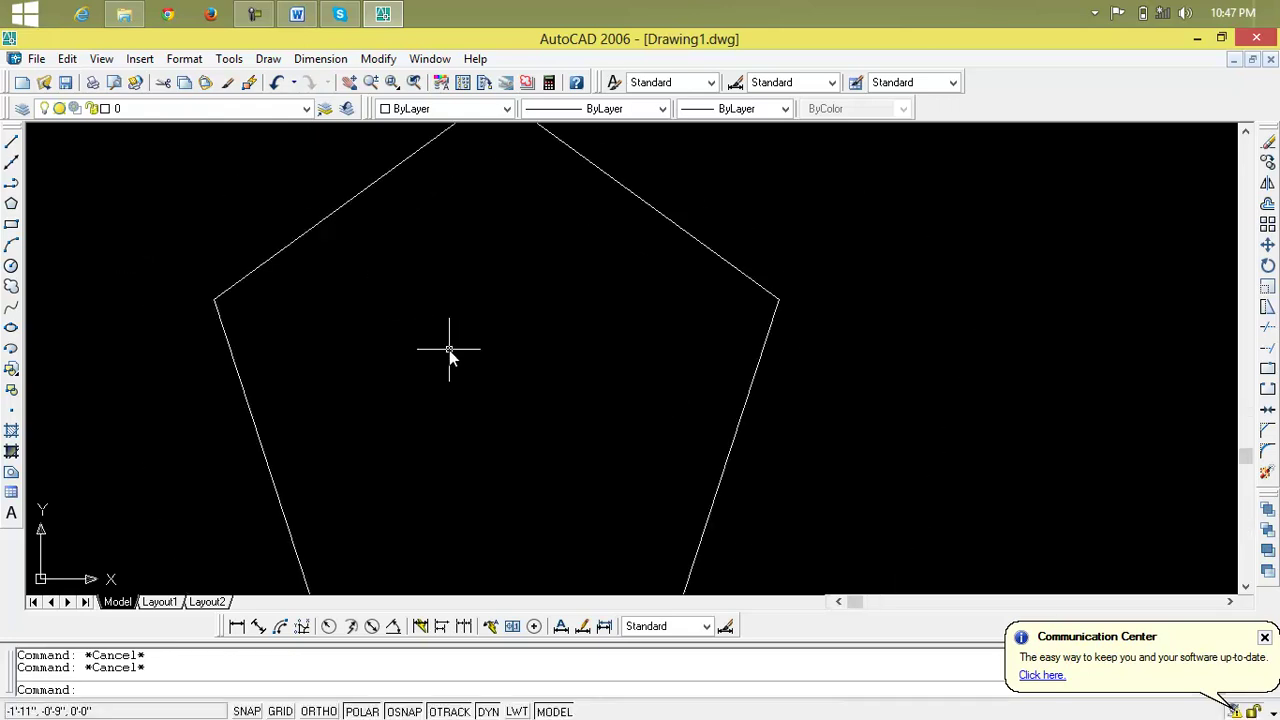
pyautogui.write('z')
pyautogui.press('Return')
pyautogui.write('a')
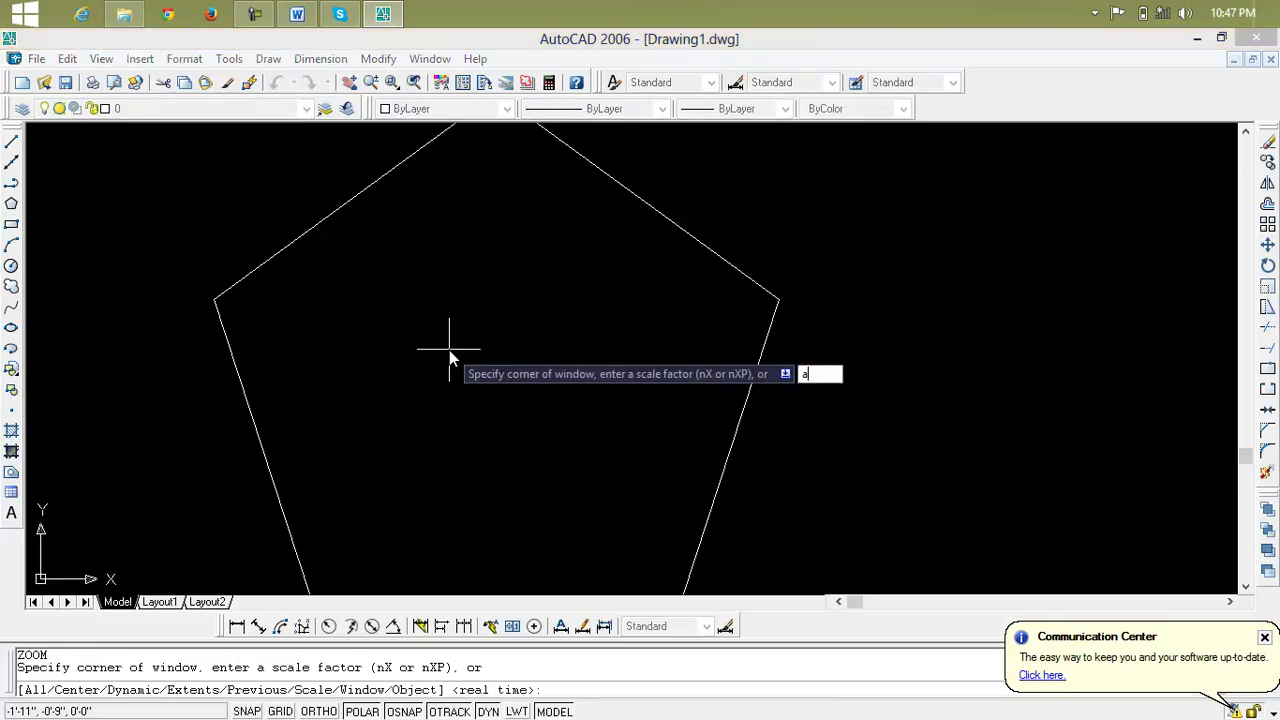
pyautogui.press('Return')
pyautogui.scroll(-3, 449, 350)
pyautogui.moveTo(449, 349)
pyautogui.mouseDown(button='middle')
pyautogui.moveTo(214, 271)
pyautogui.moveTo(237, 312)
pyautogui.mouseUp(button='middle')
pyautogui.scroll(2, 229, 285)
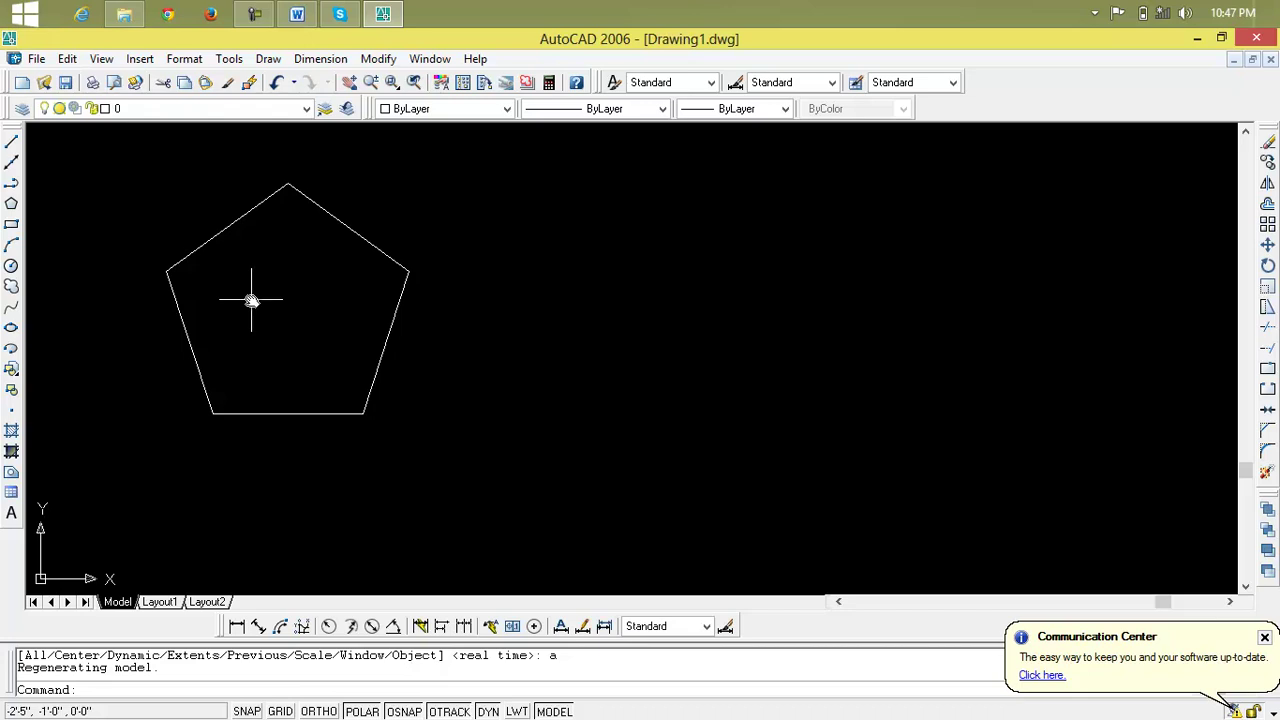
pyautogui.press('Escape')
pyautogui.press('Escape')
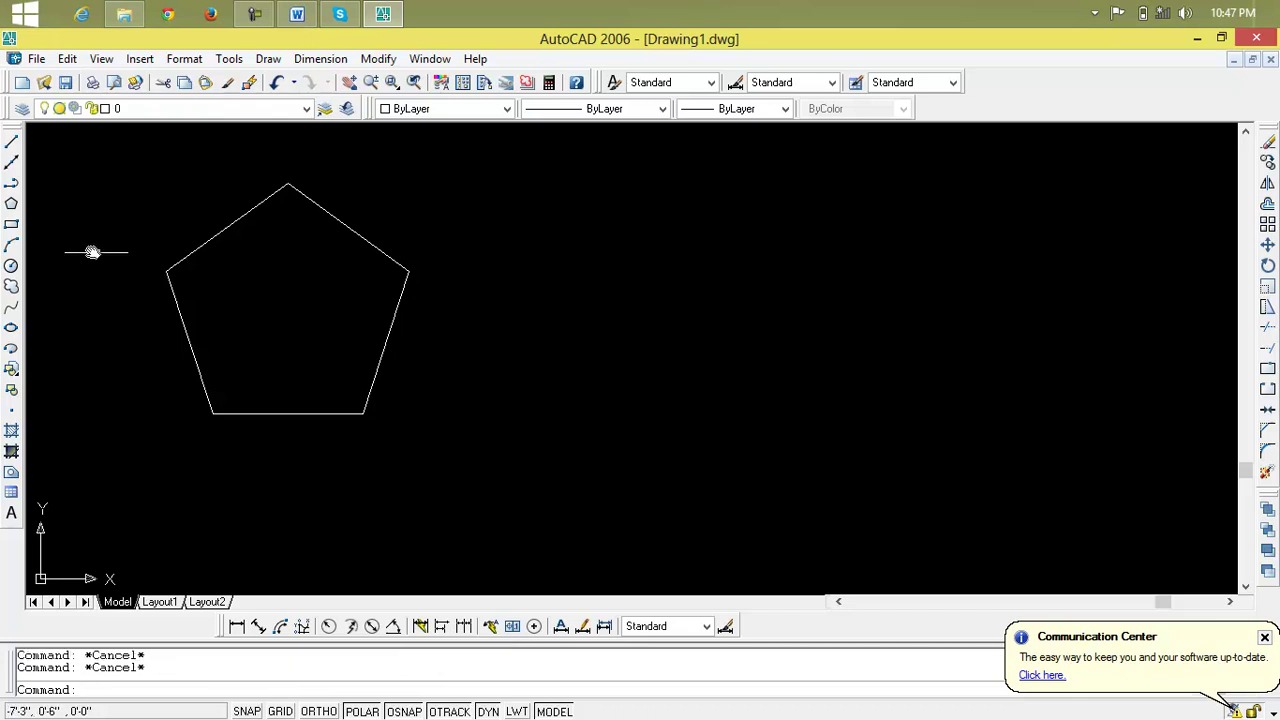
pyautogui.click(12, 205)
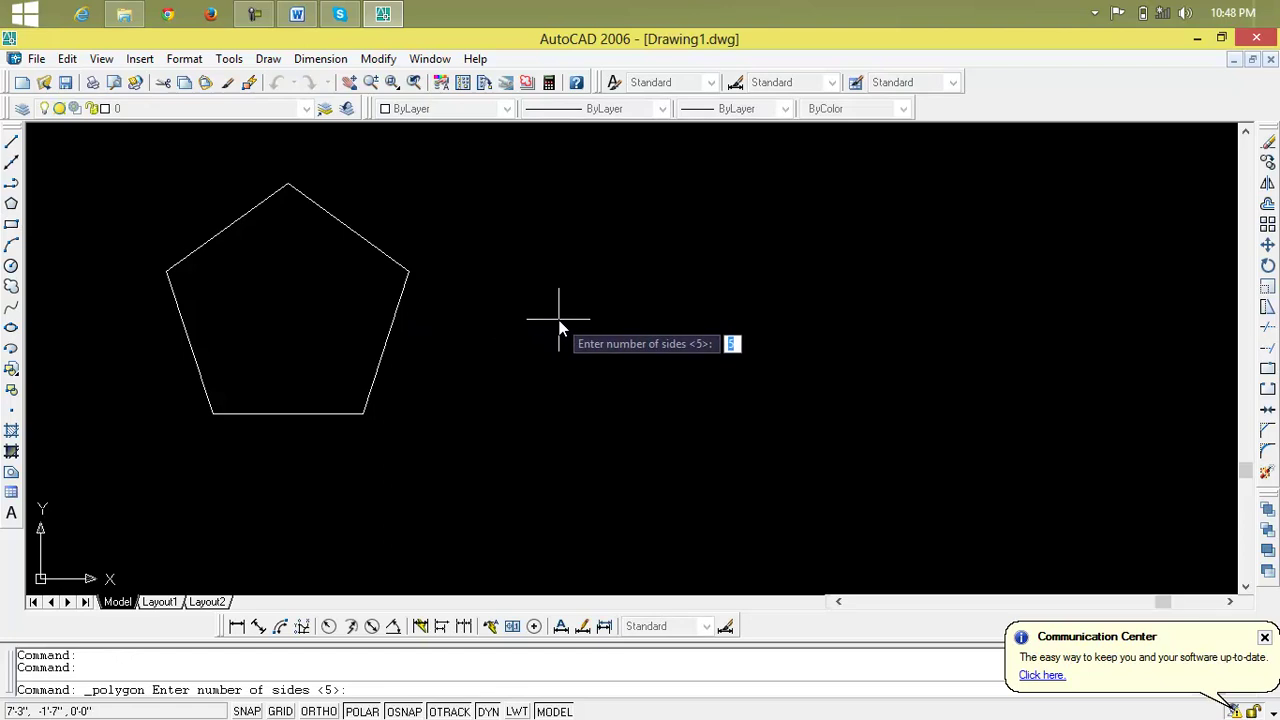
pyautogui.write('6')
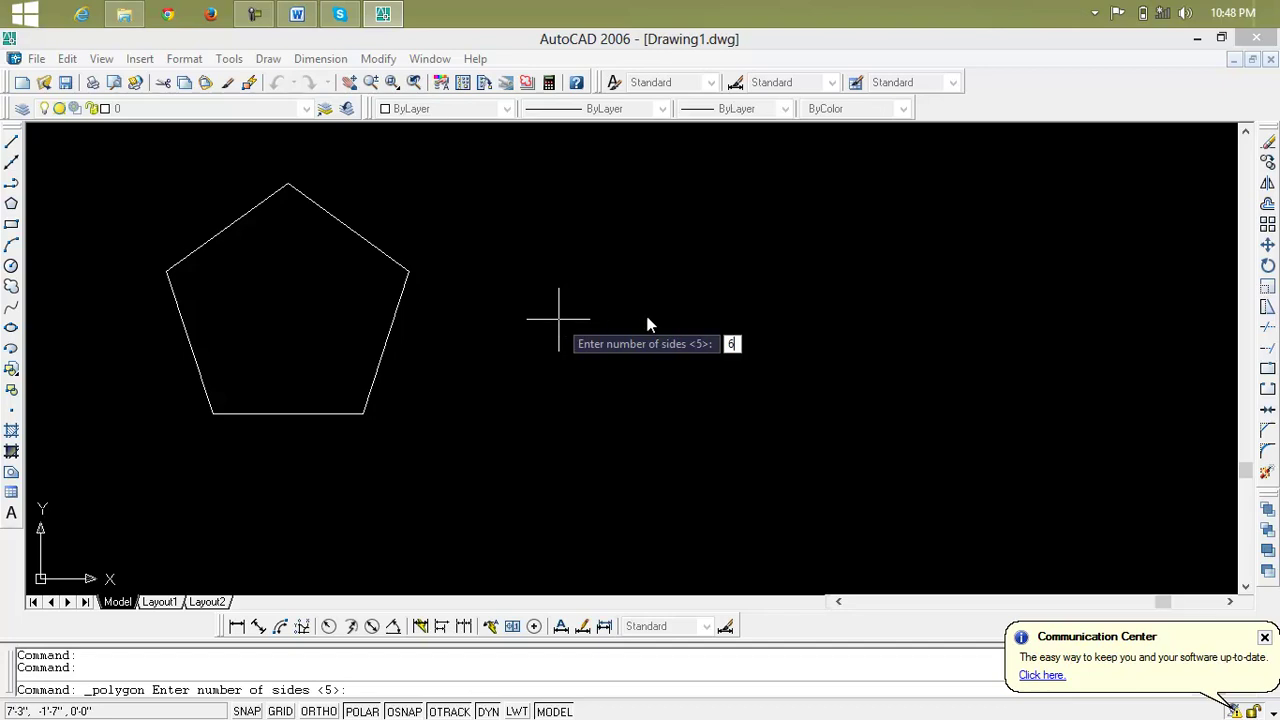
pyautogui.press('Return')
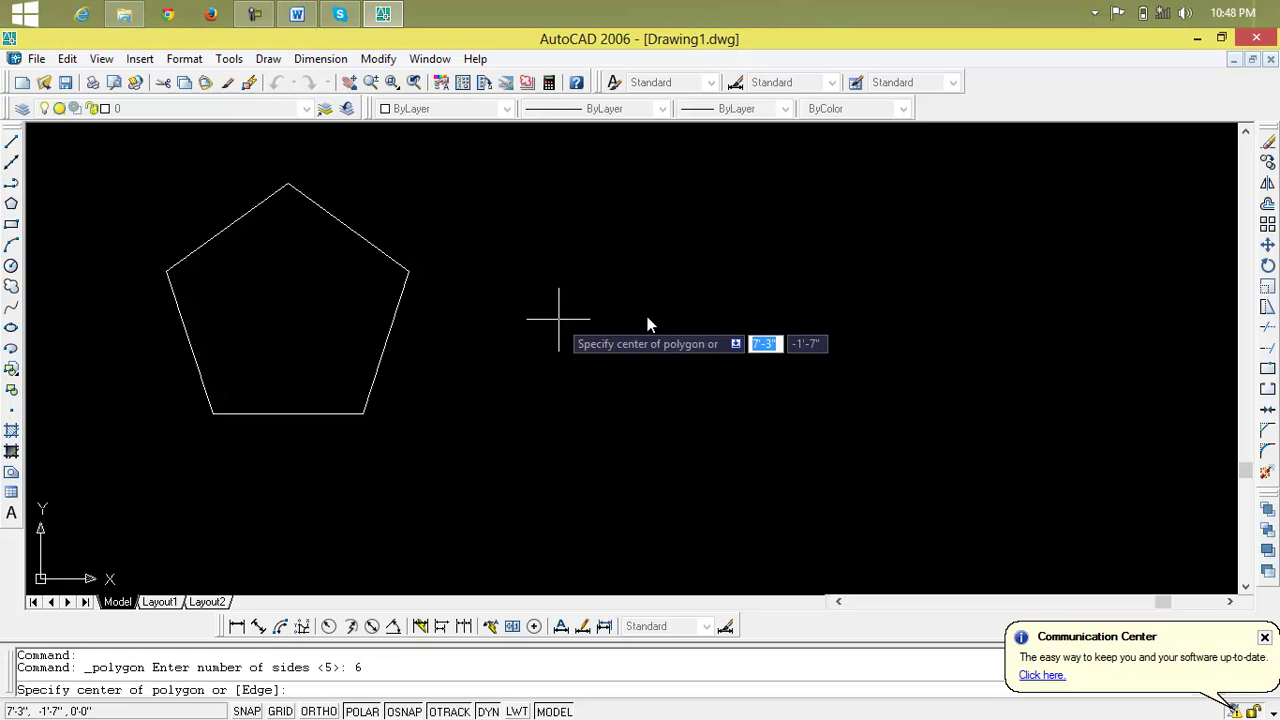
pyautogui.click(760, 331)
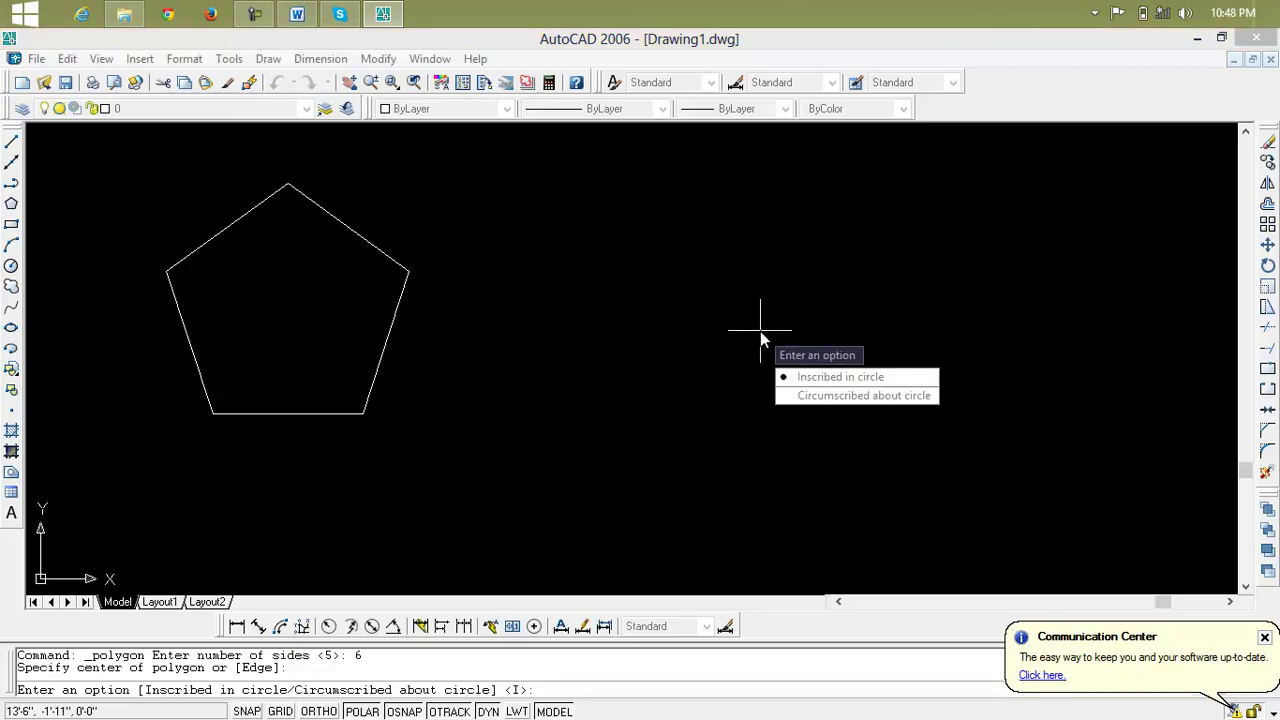
pyautogui.write('I')
pyautogui.press('Return')
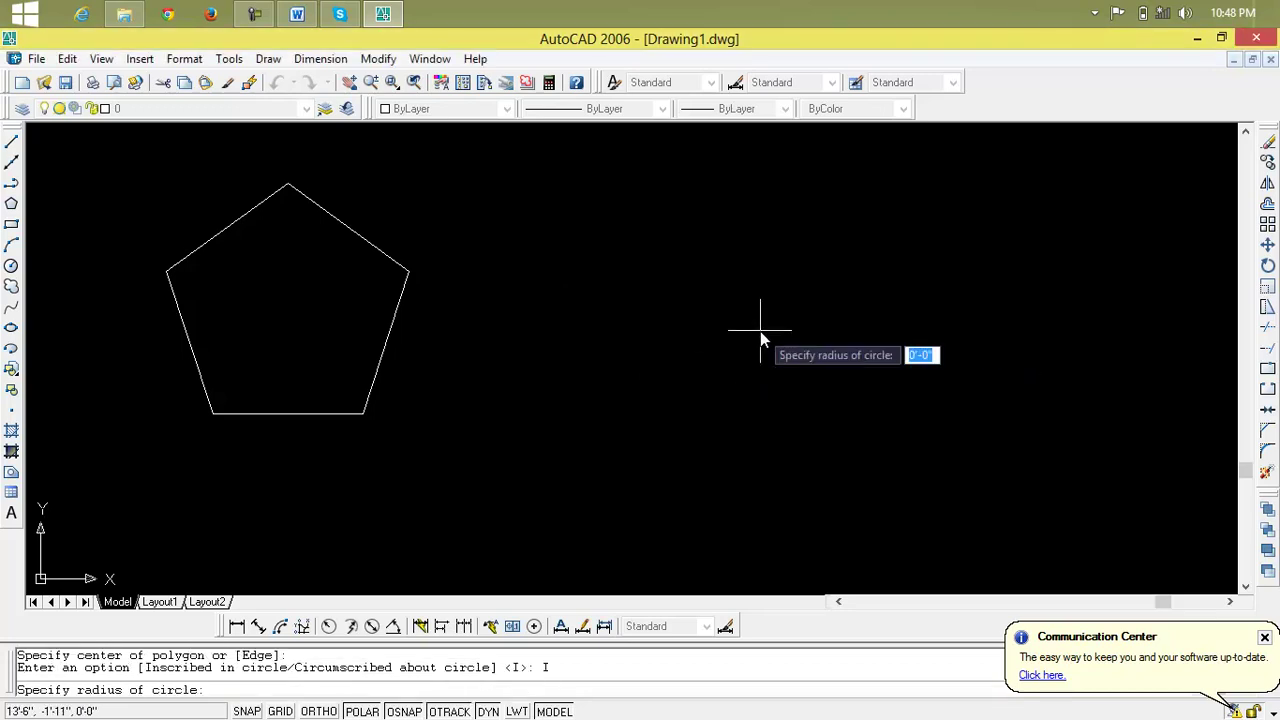
pyautogui.write('4')
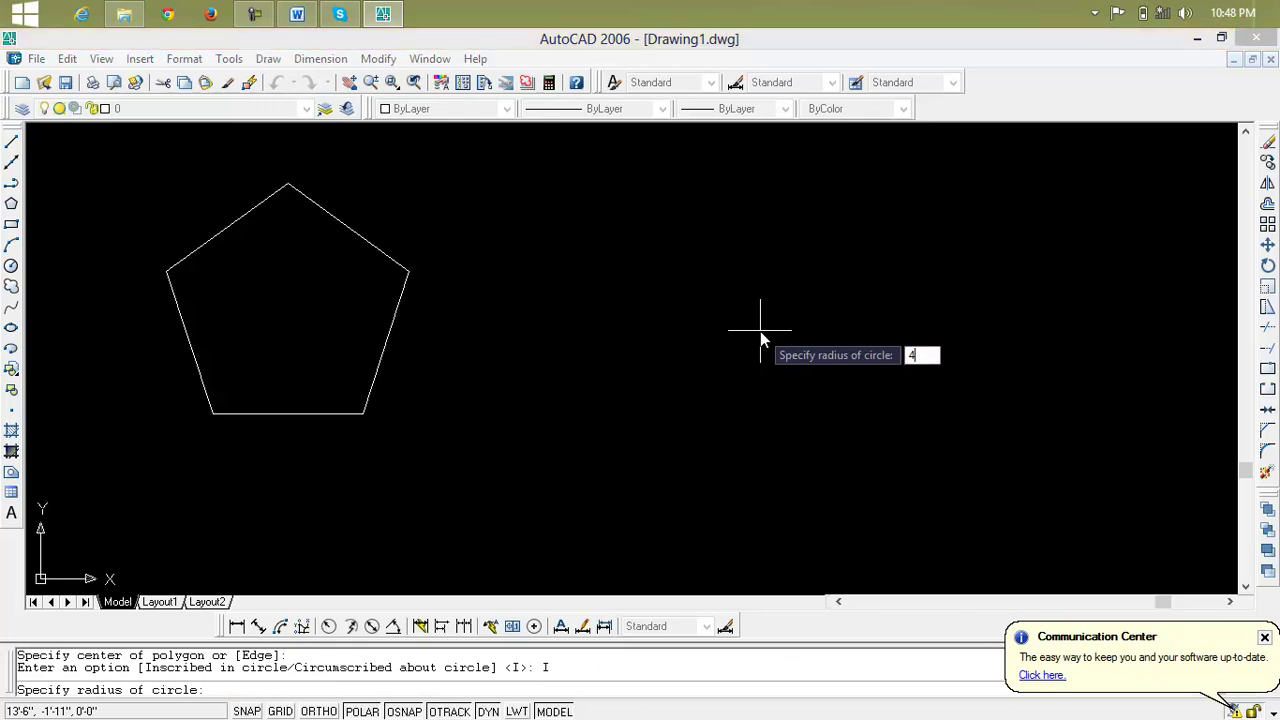
pyautogui.press('Return')
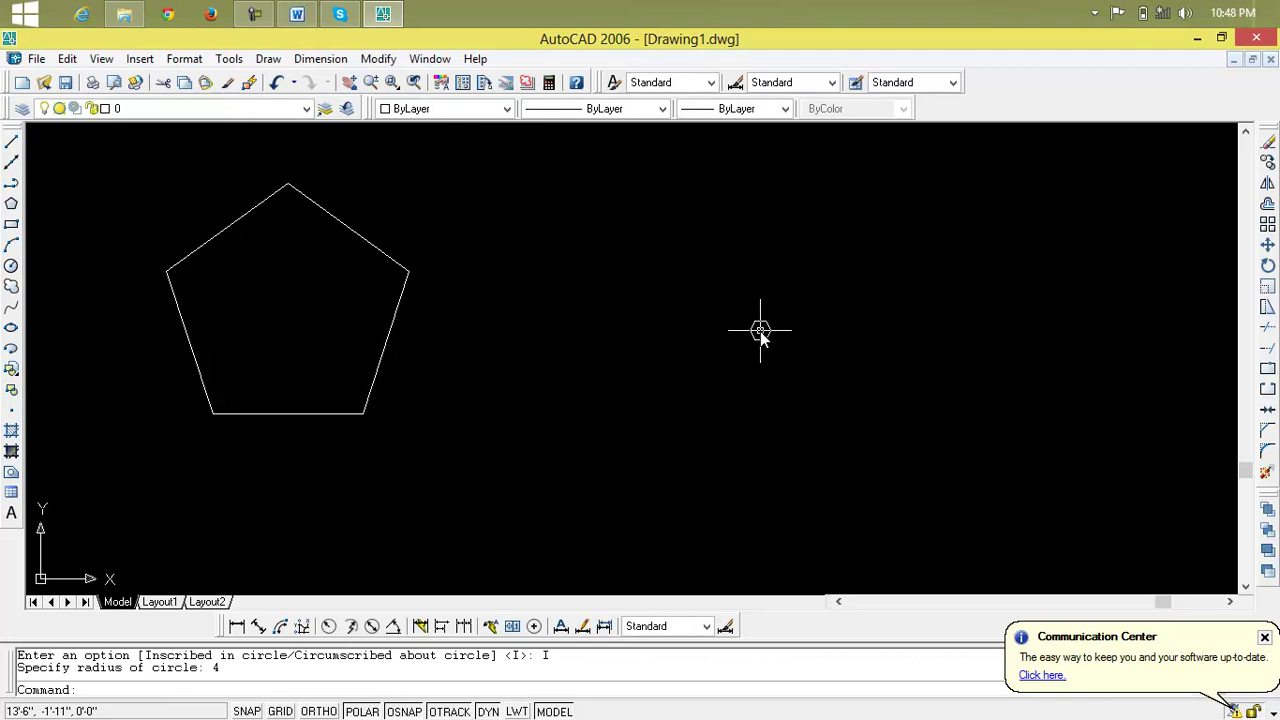
pyautogui.click(760, 331)
pyautogui.click(789, 368)
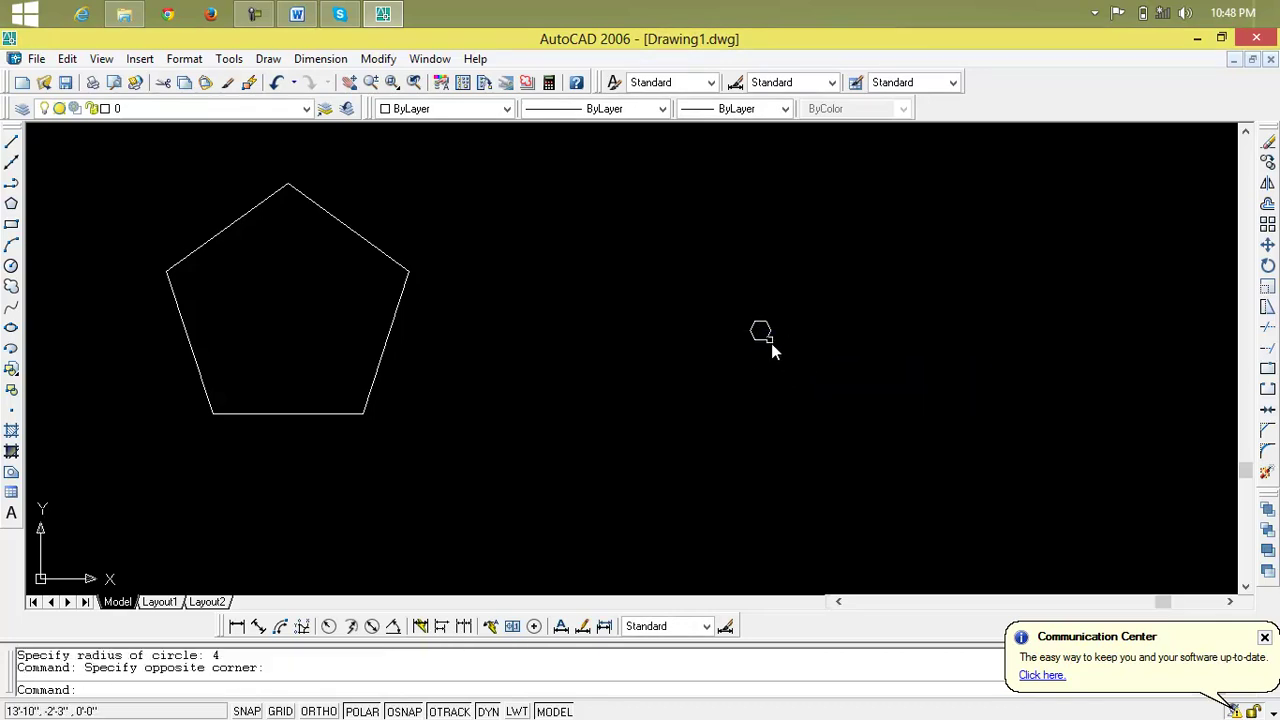
pyautogui.scroll(3, 758, 325)
pyautogui.click(760, 327)
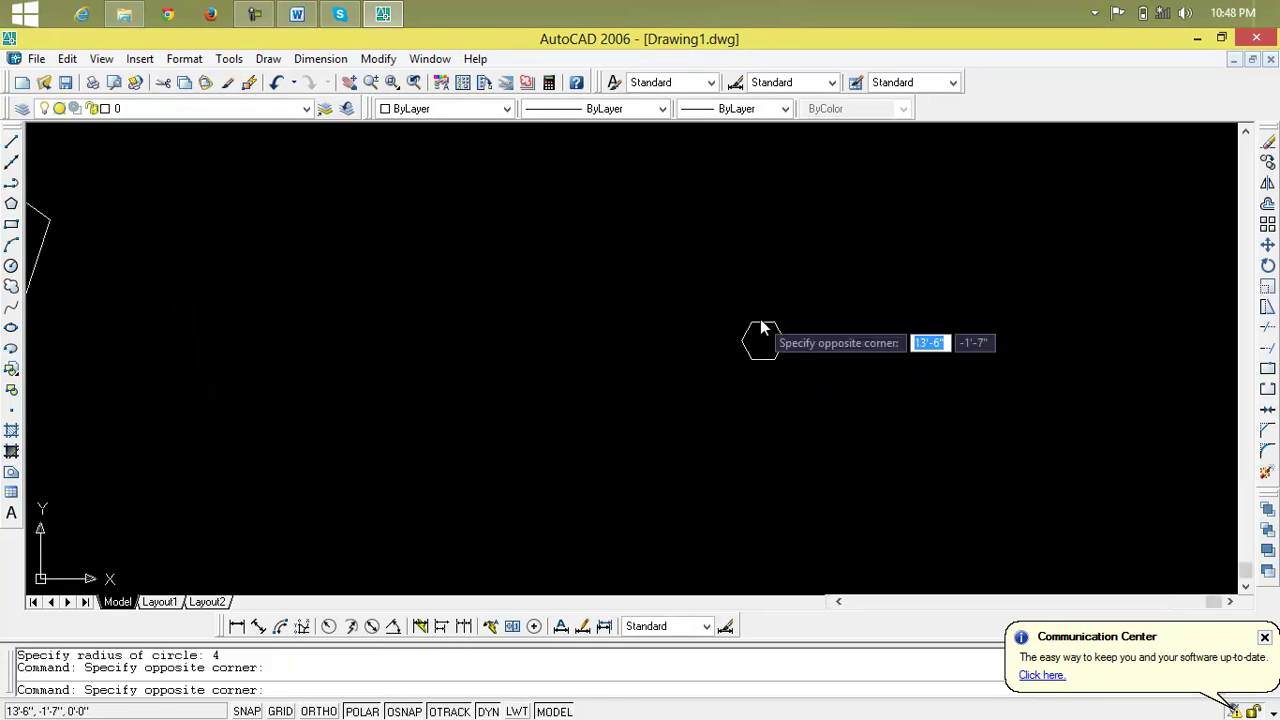
pyautogui.click(762, 333)
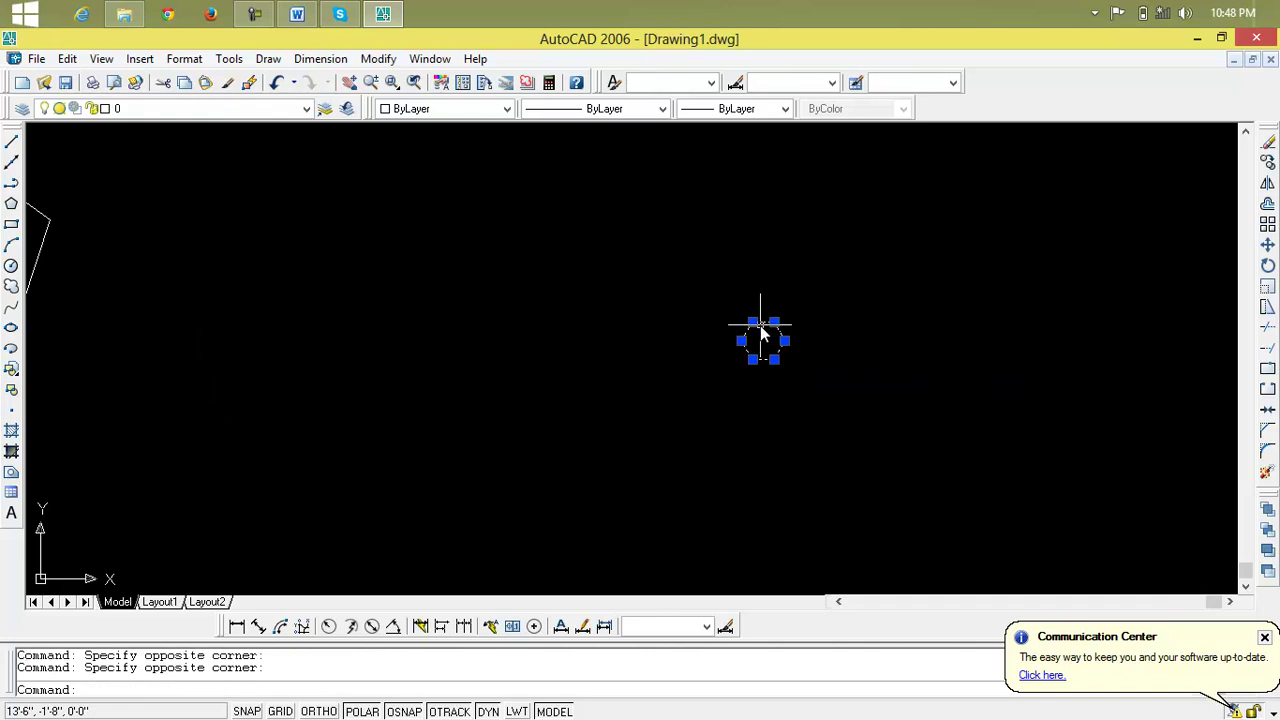
pyautogui.press('Delete')
pyautogui.scroll(-3, 757, 322)
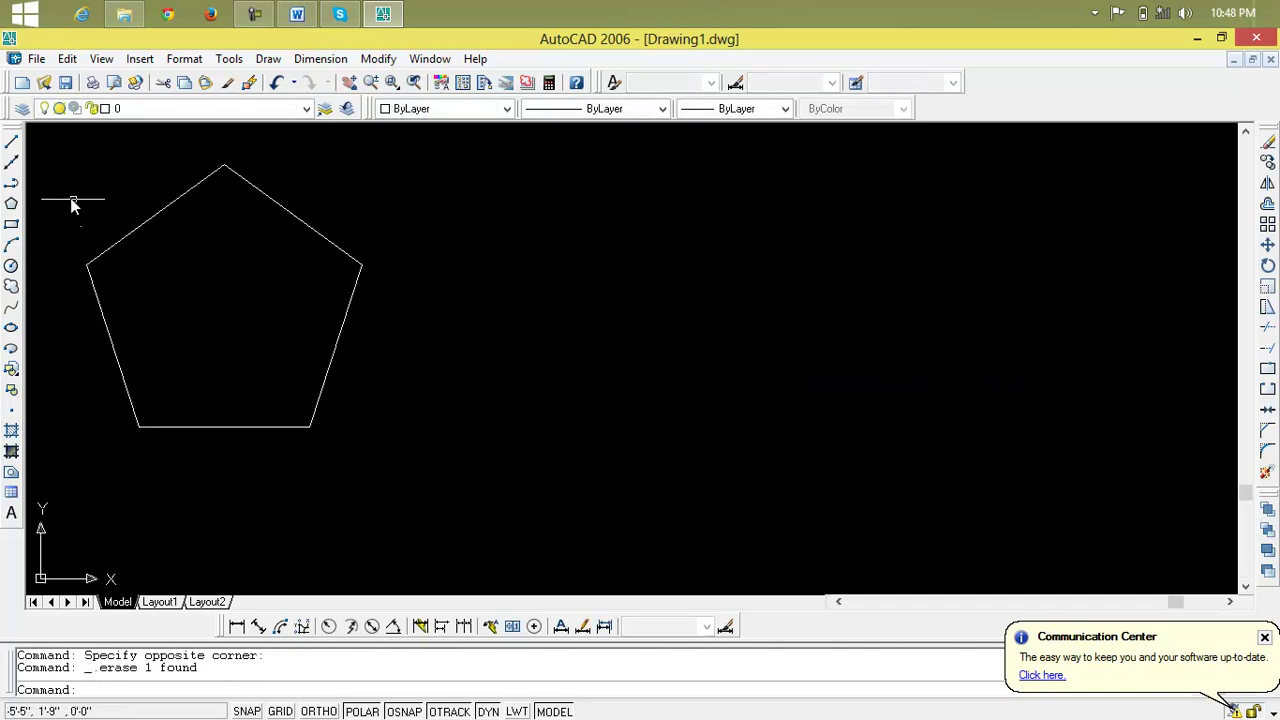
pyautogui.click(13, 203)
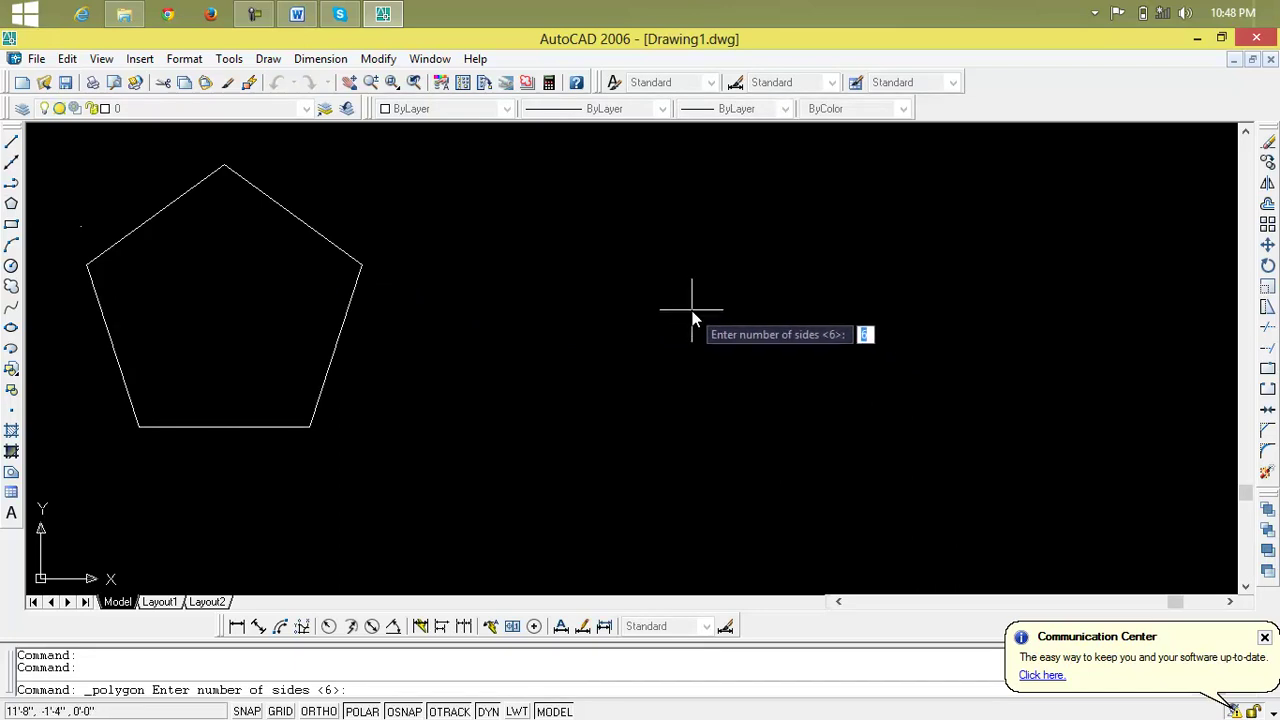
# Draw a 6-sided polygon right of the pentagon, inscribed in a 4' radius circle
pyautogui.press('Return')
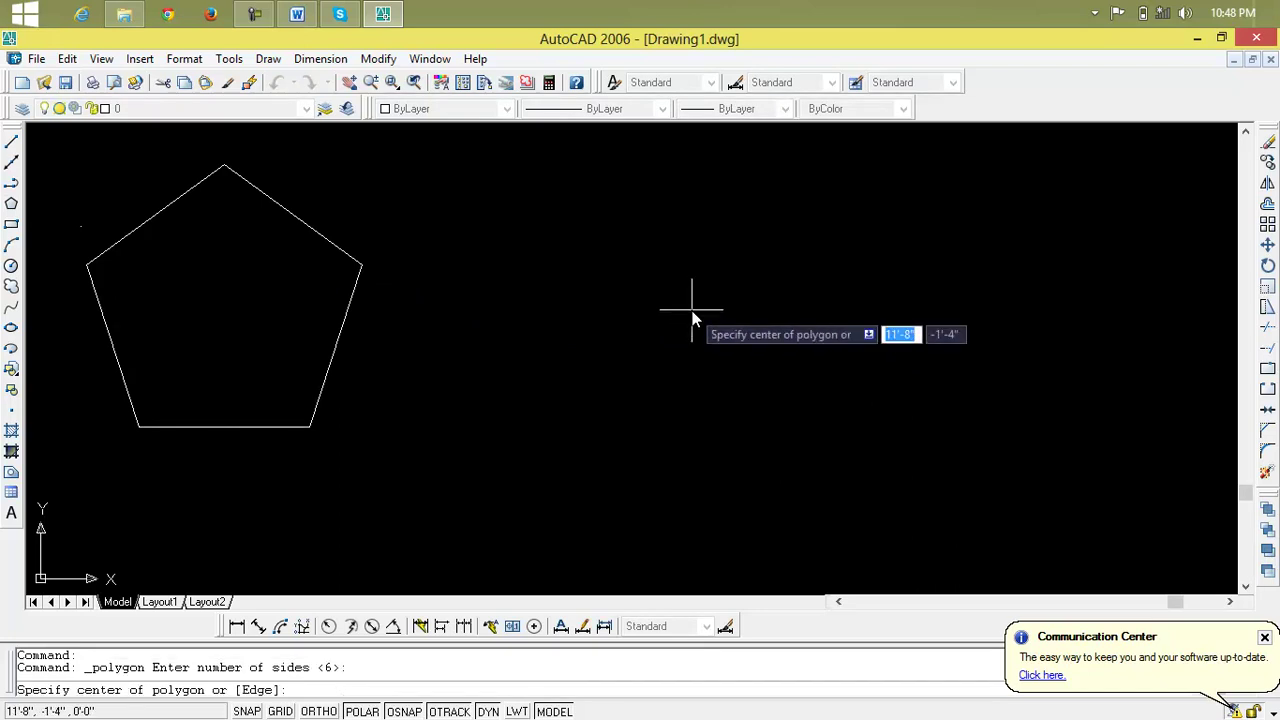
pyautogui.click(763, 370)
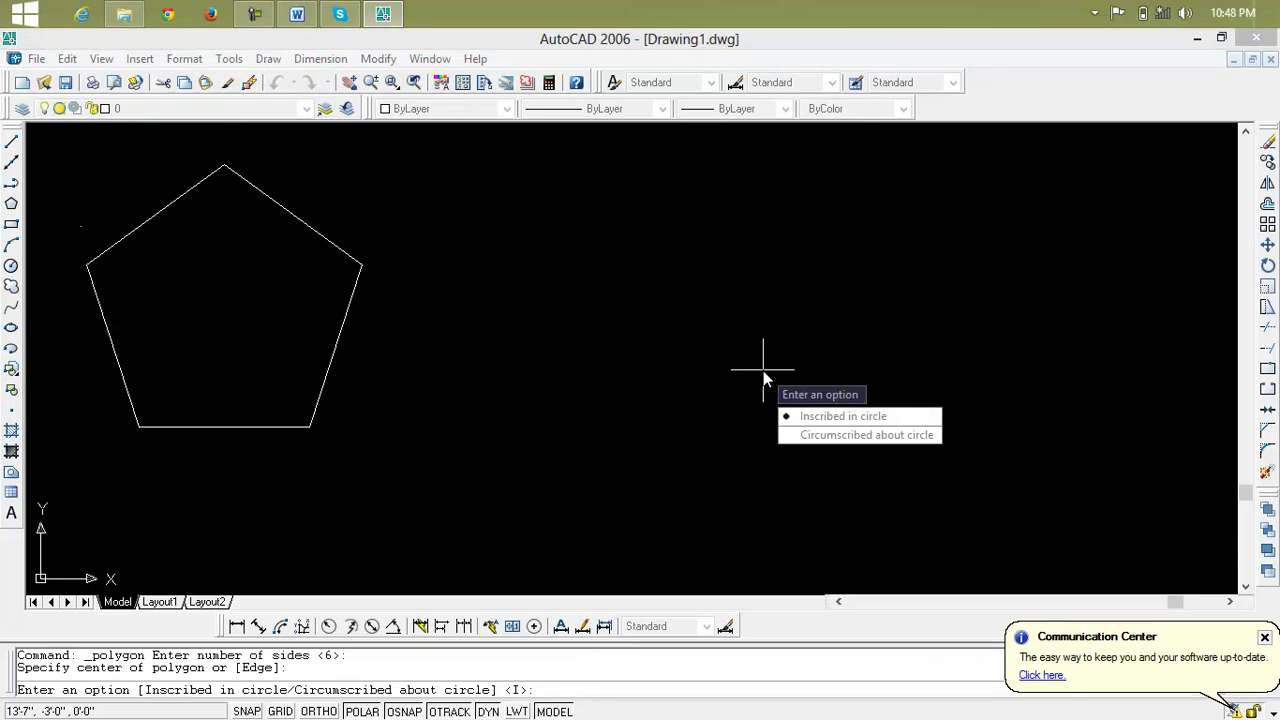
pyautogui.write('i')
pyautogui.press('Return')
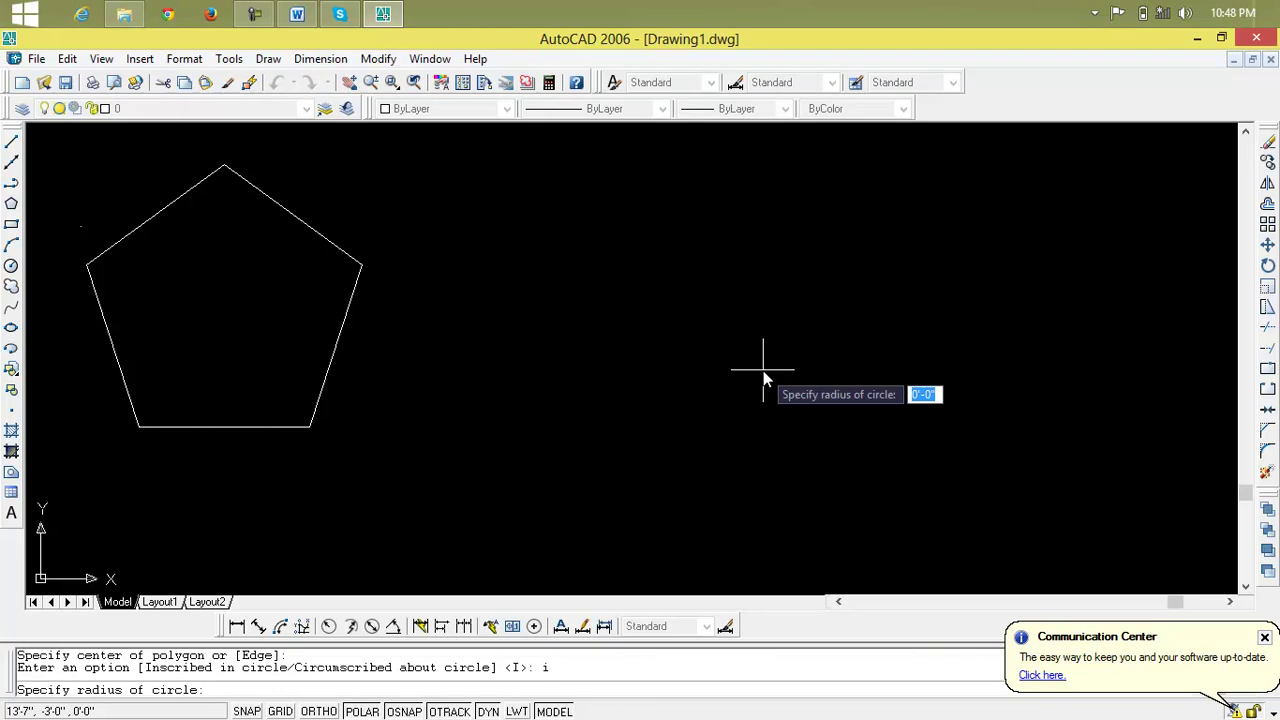
pyautogui.write('4')
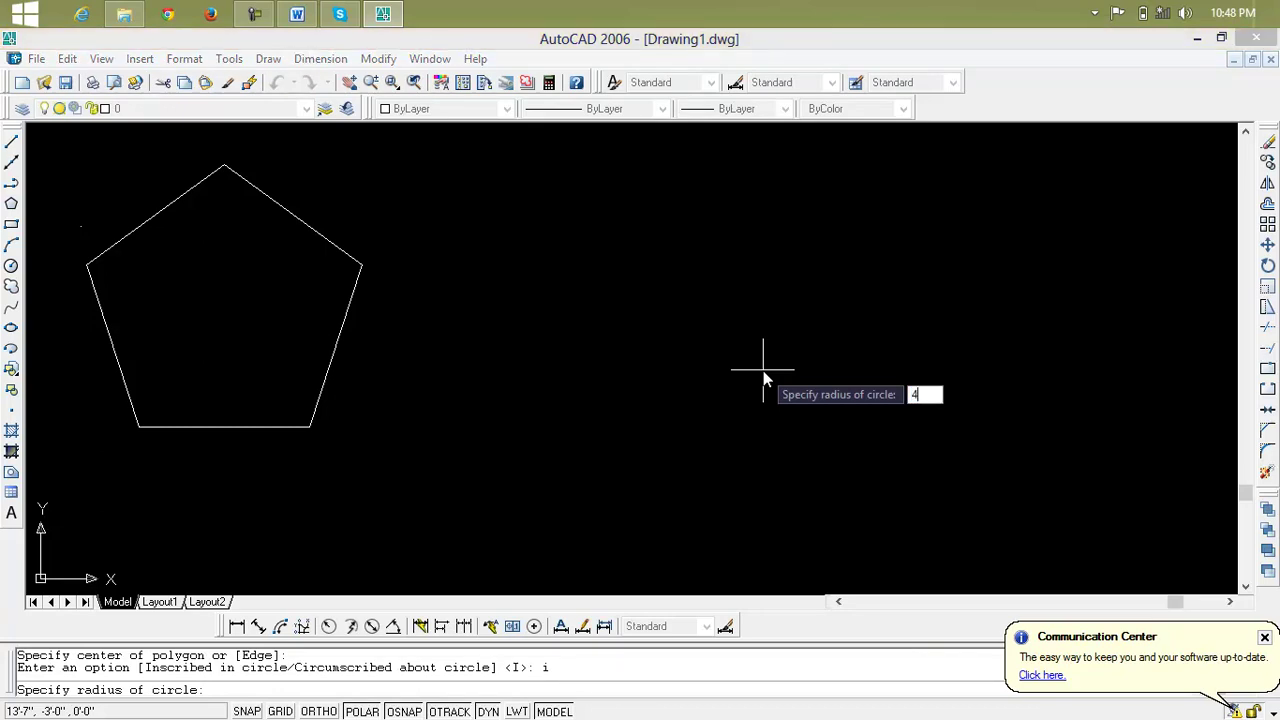
pyautogui.write("'")
pyautogui.press('Return')
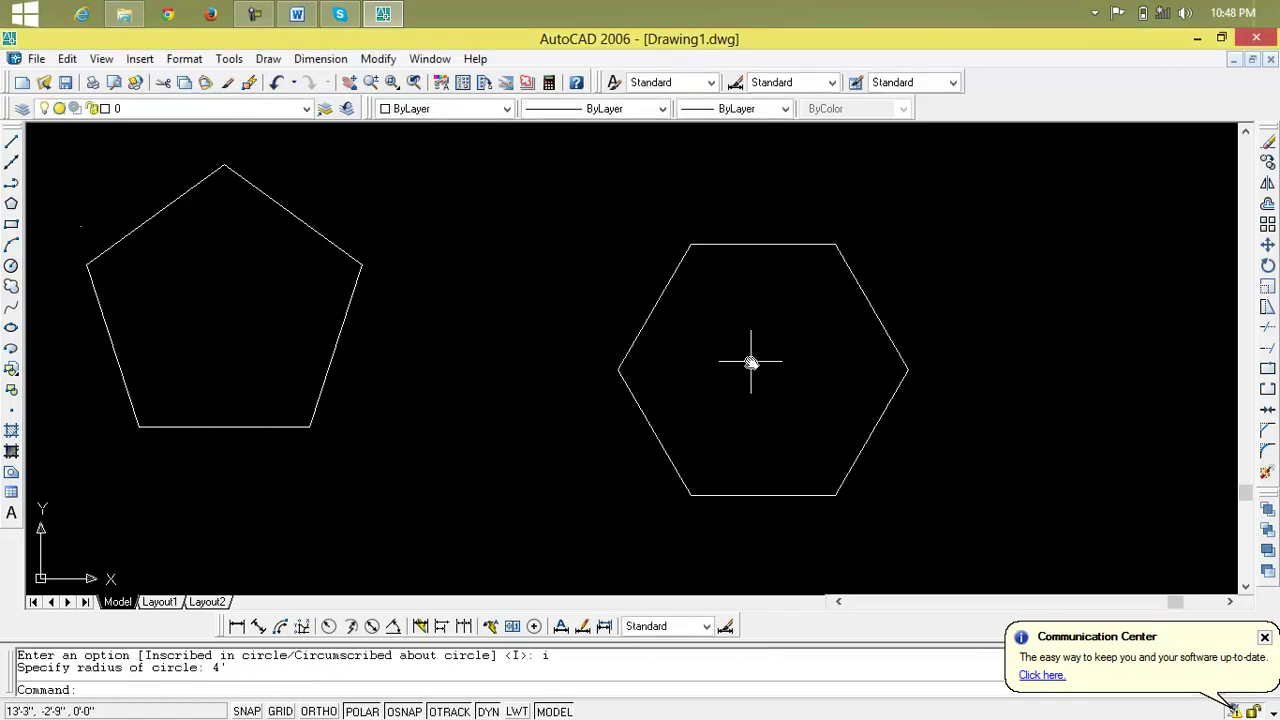
pyautogui.moveTo(750, 370); pyautogui.dragTo(775, 380, button='middle')
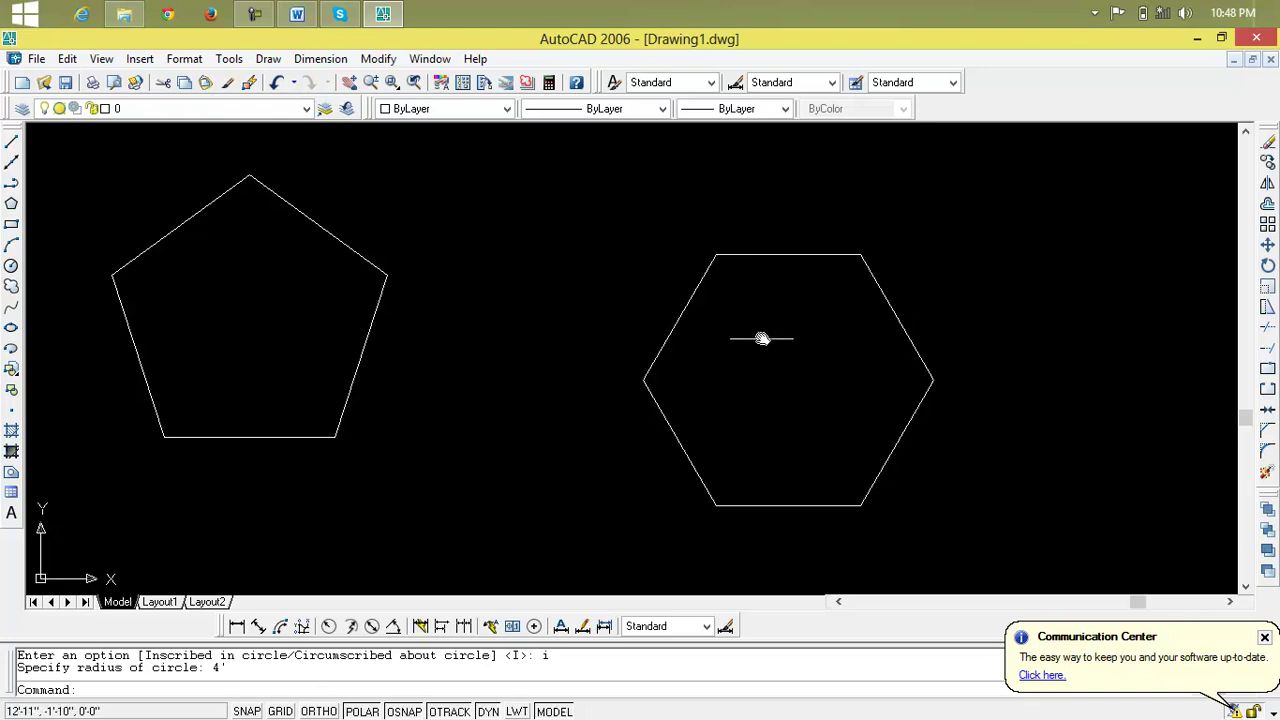
pyautogui.click(11, 142)
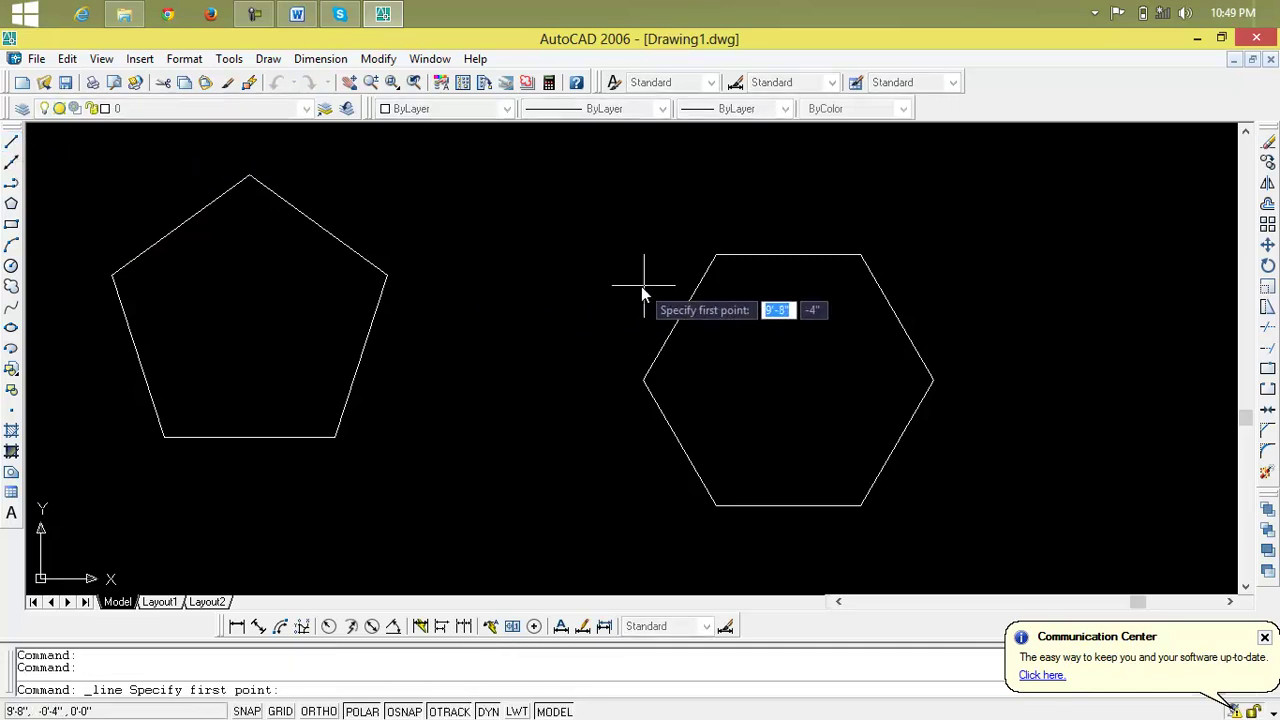
pyautogui.click(164, 437)
pyautogui.click(738, 290)
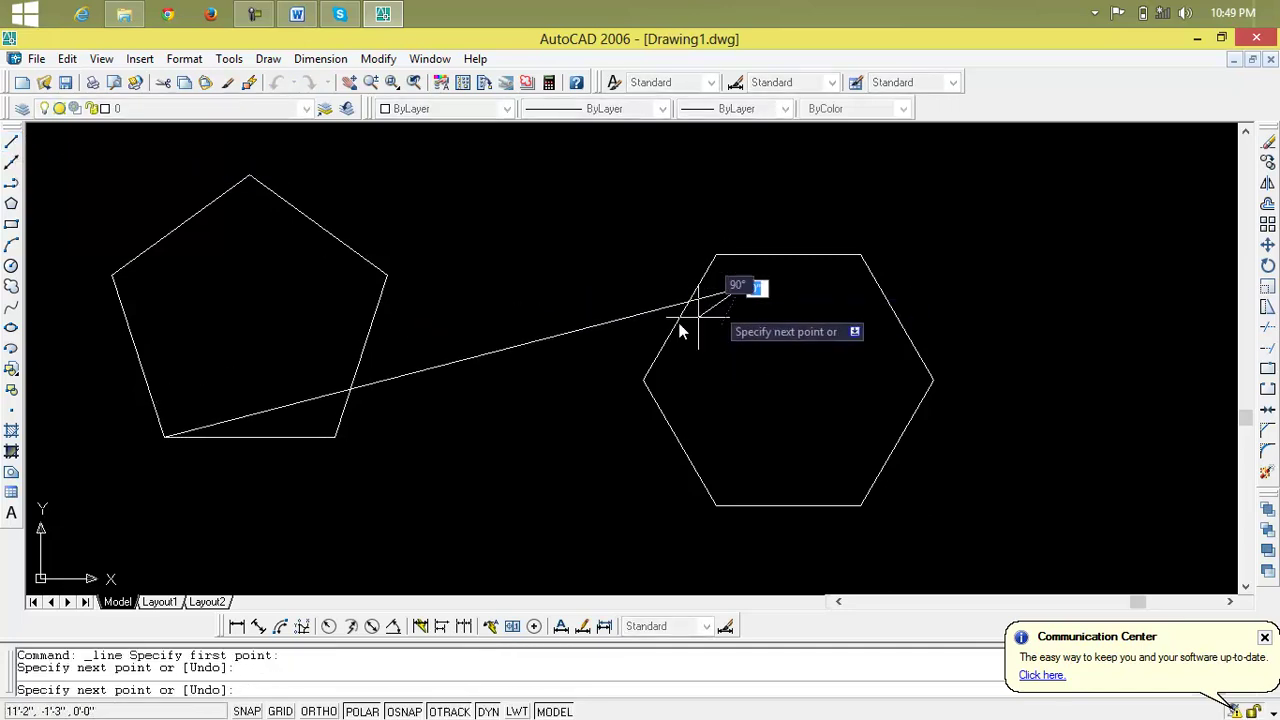
pyautogui.press('Escape')
pyautogui.press('Escape')
pyautogui.click(558, 337)
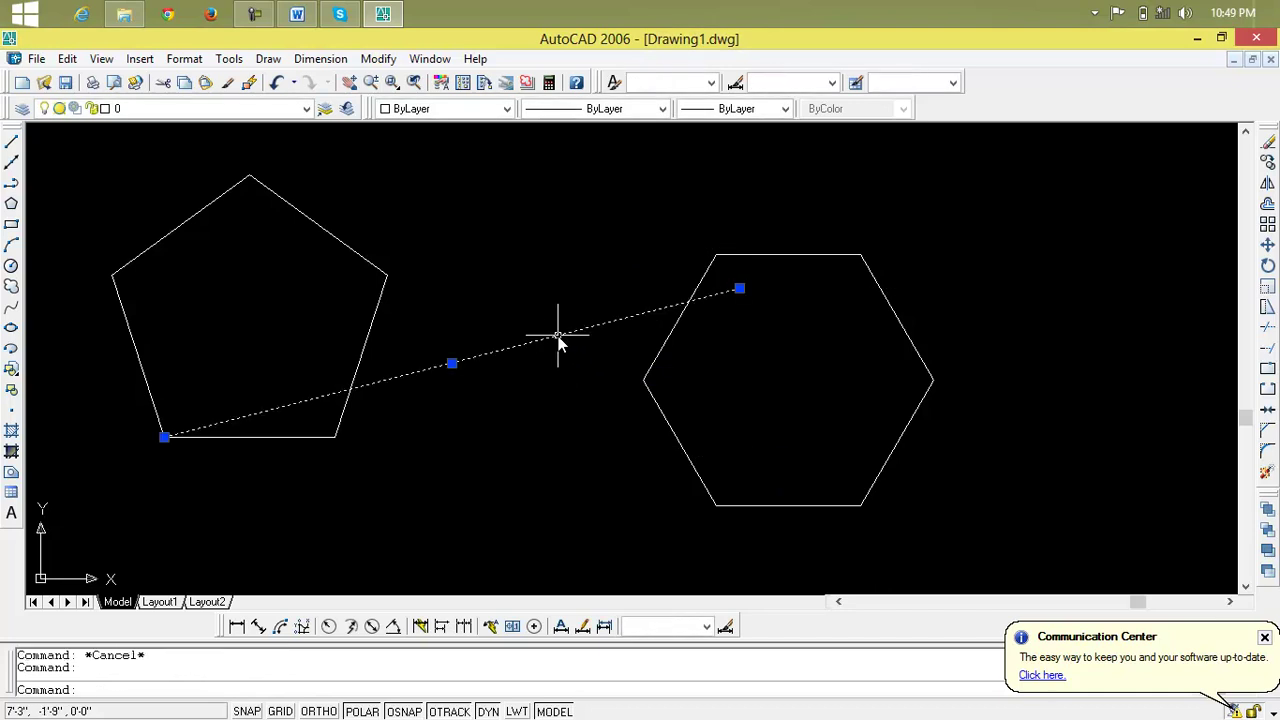
pyautogui.press('Delete')
pyautogui.click(11, 142)
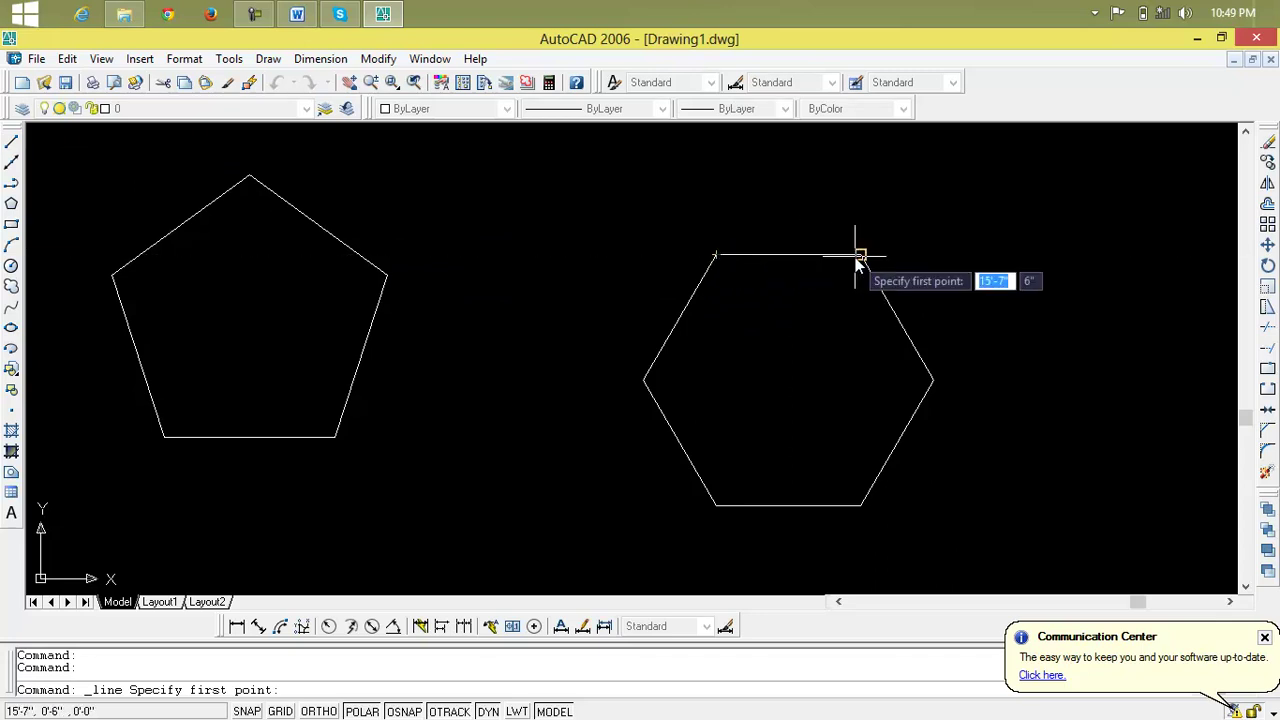
# Use Select All in the OSNAP settings to enable every object snap mode
pyautogui.rightClick(412, 711)
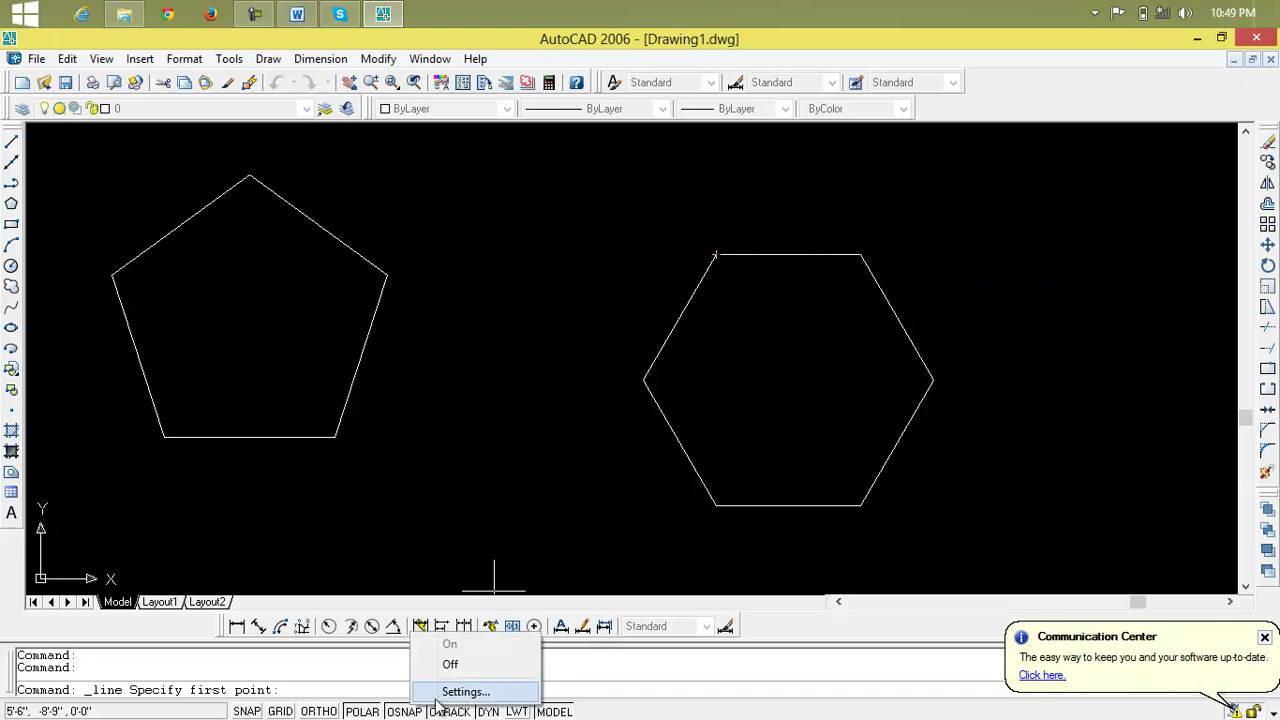
pyautogui.click(440, 692)
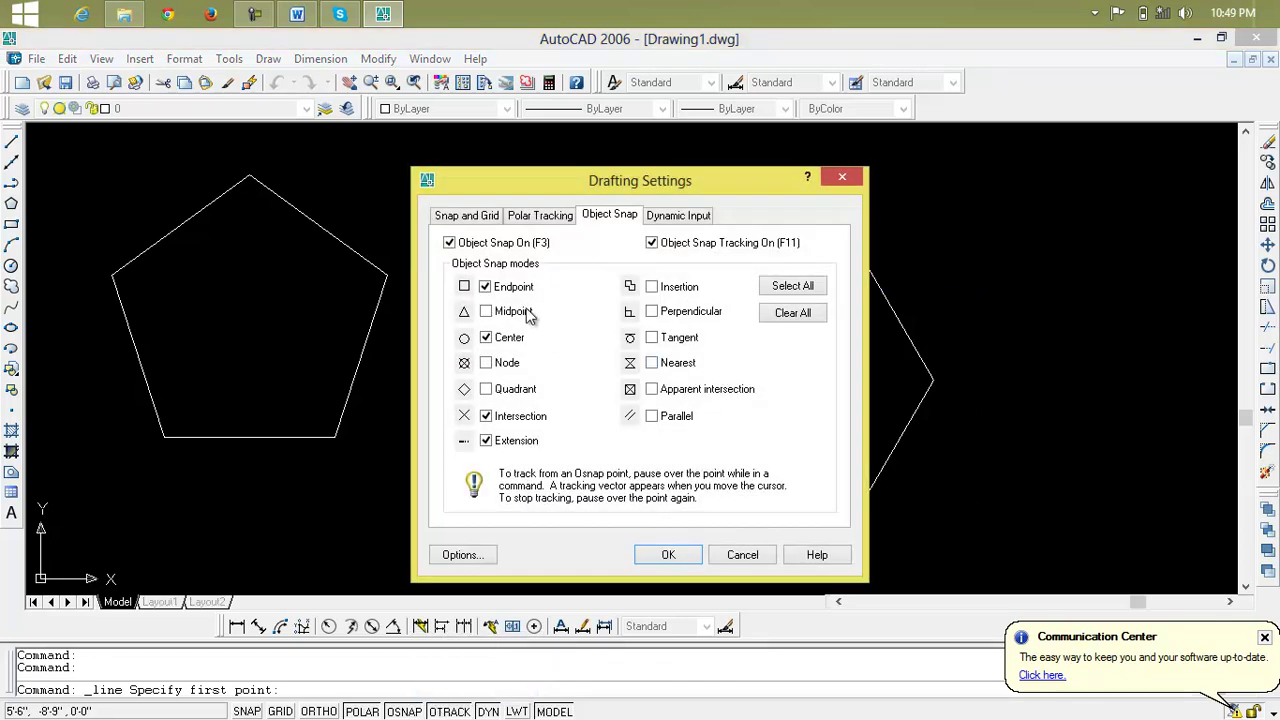
pyautogui.click(783, 290)
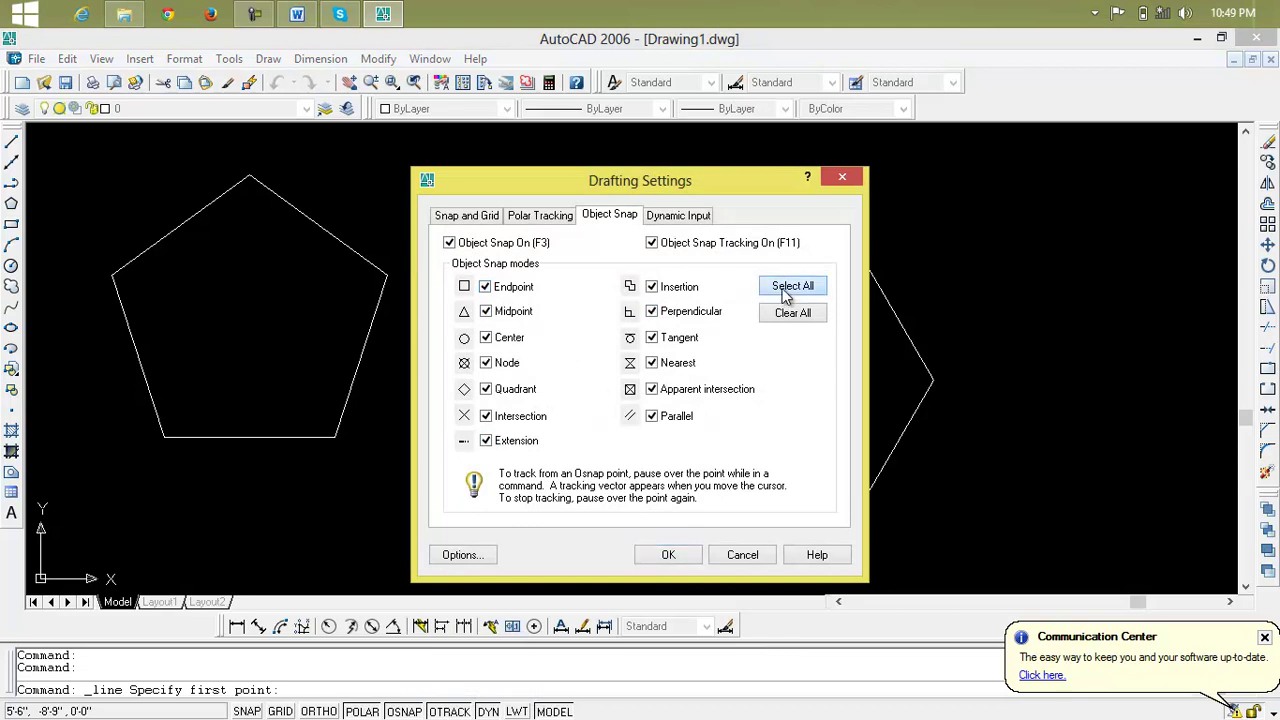
pyautogui.click(688, 556)
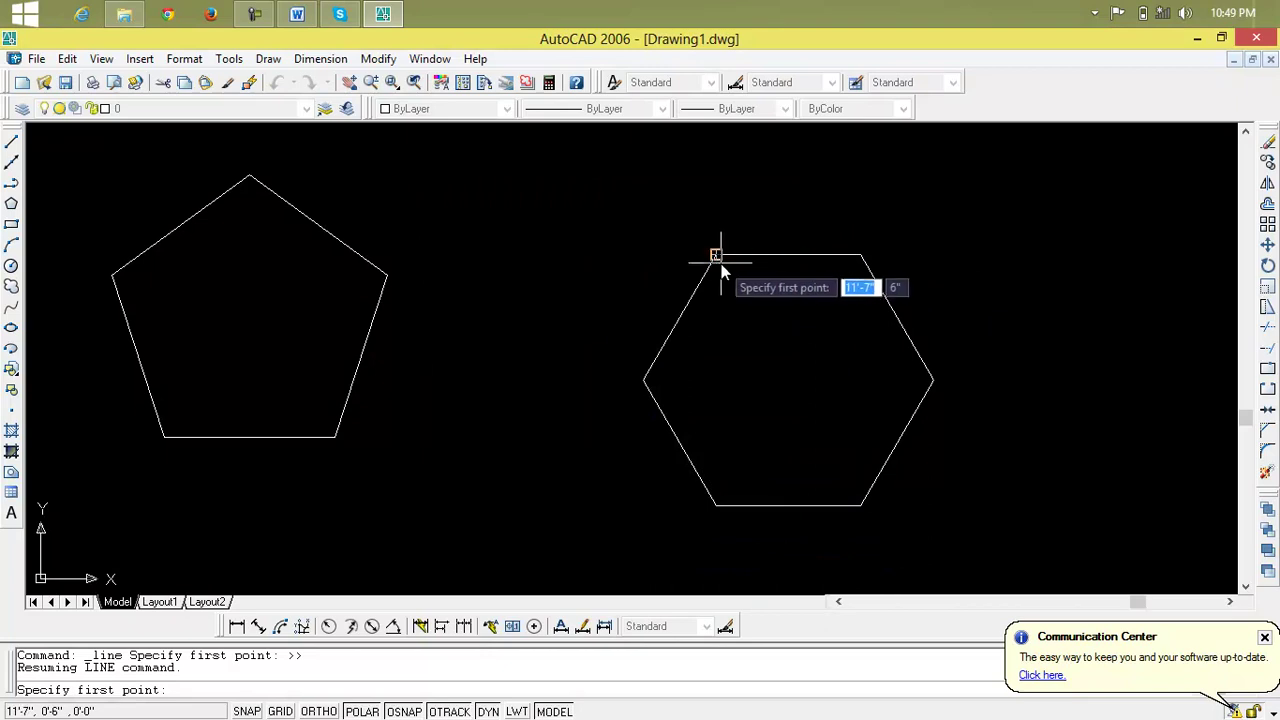
# Draw a vertical line between the hexagon's top and bottom edge midpoints and a horizontal line between its side vertices
pyautogui.click(788, 255)
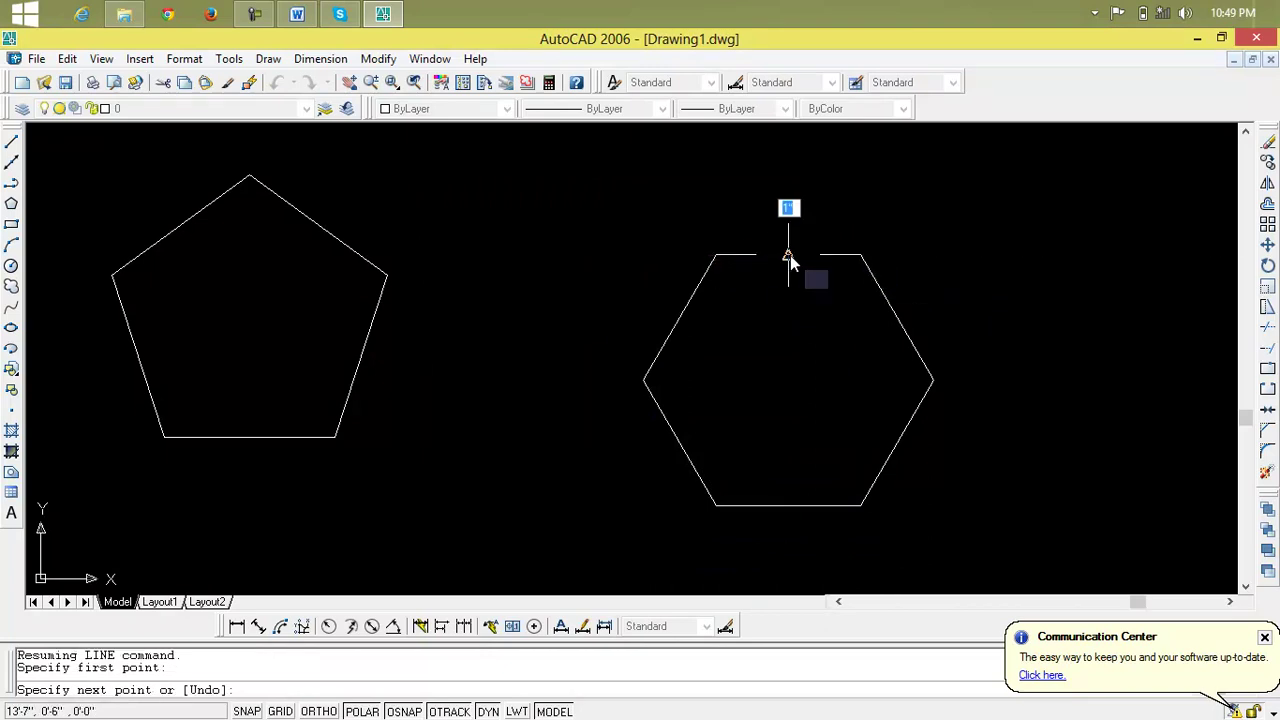
pyautogui.click(789, 506)
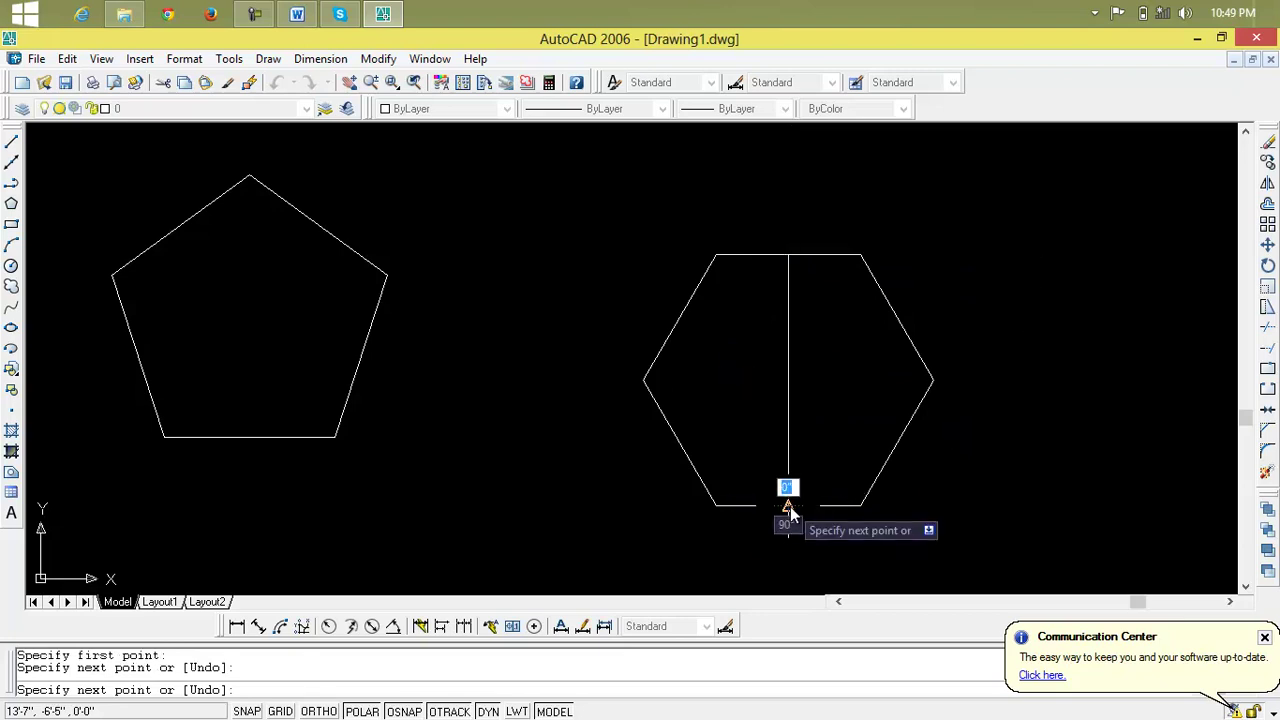
pyautogui.press('Return')
pyautogui.press('Return')
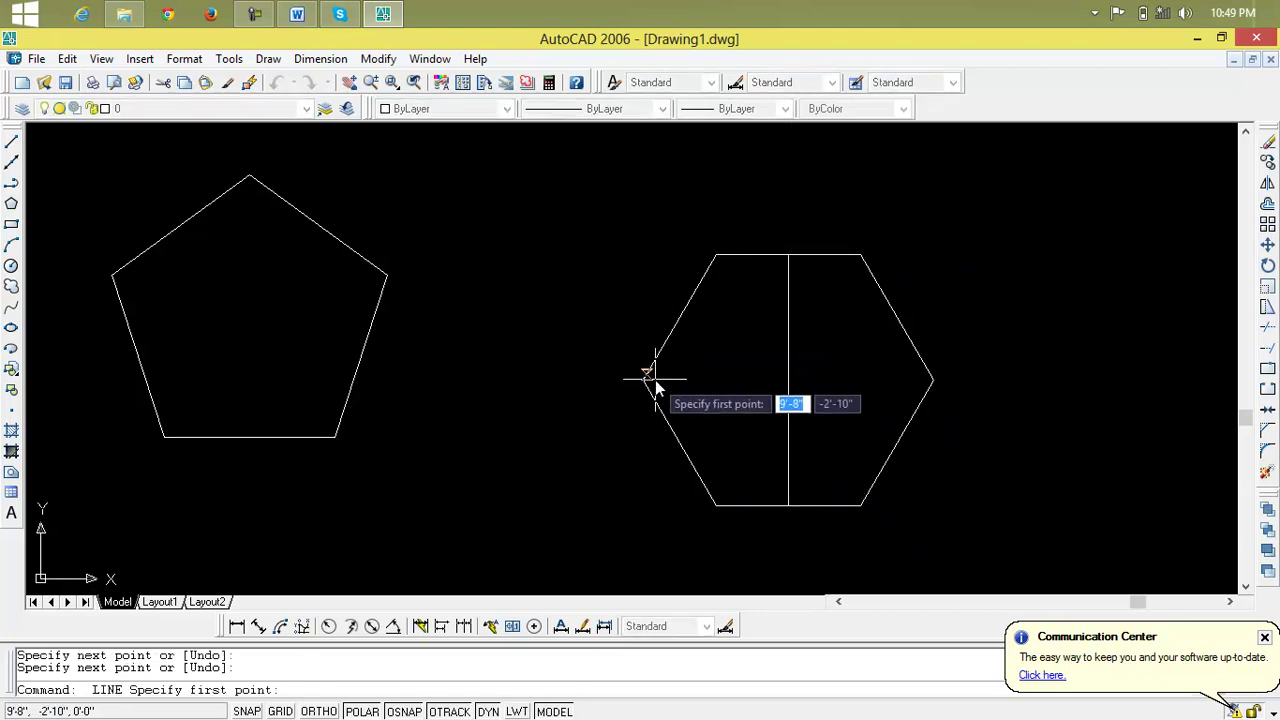
pyautogui.click(644, 378)
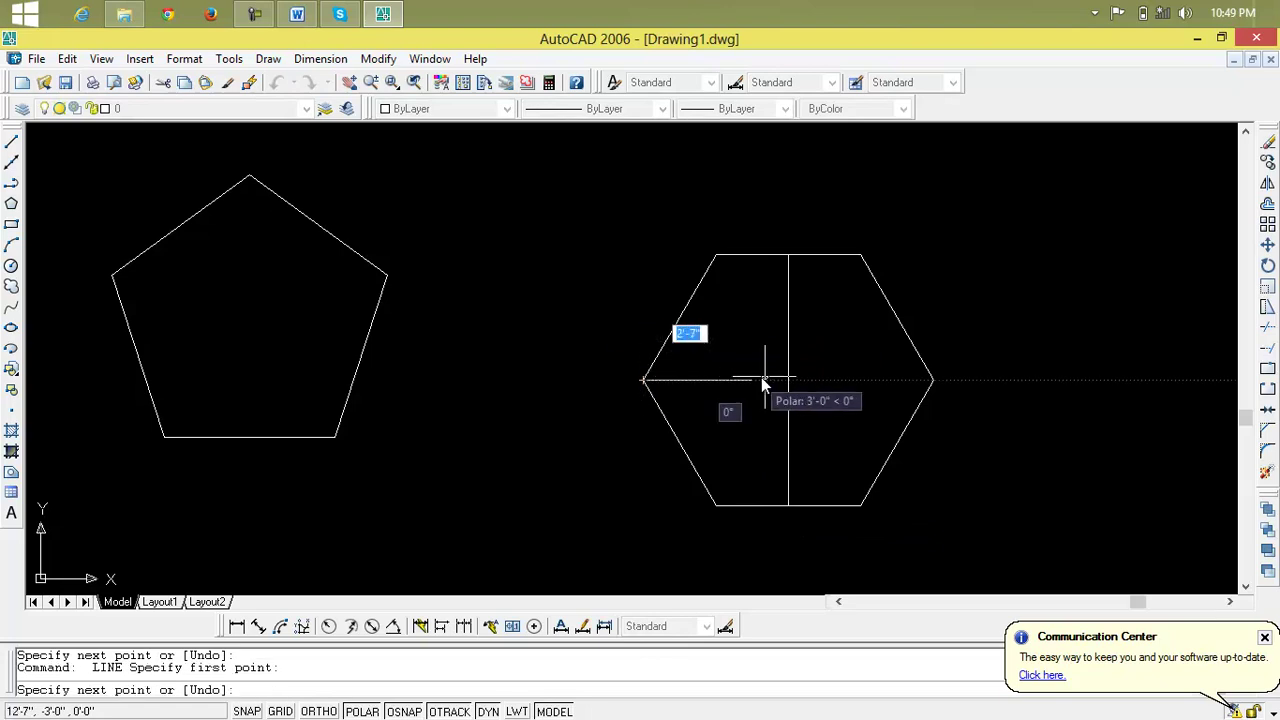
pyautogui.click(928, 381)
pyautogui.press('Return')
pyautogui.press('Return')
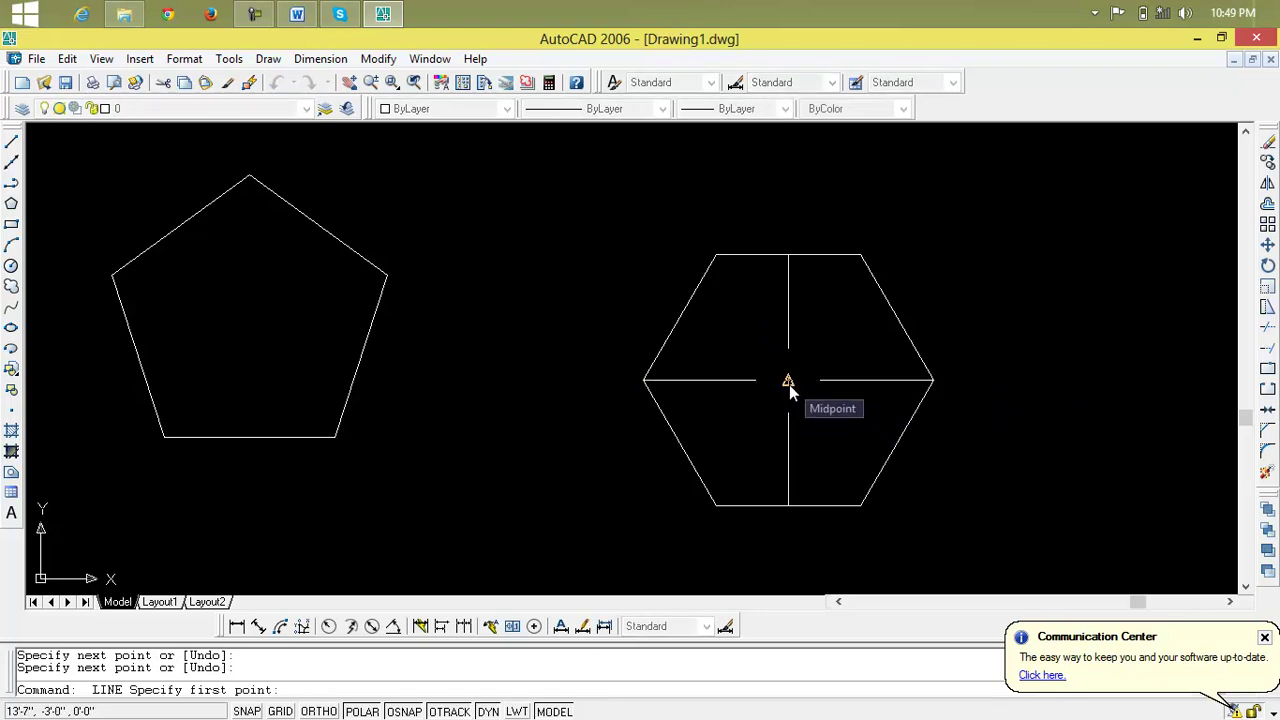
pyautogui.click(11, 266)
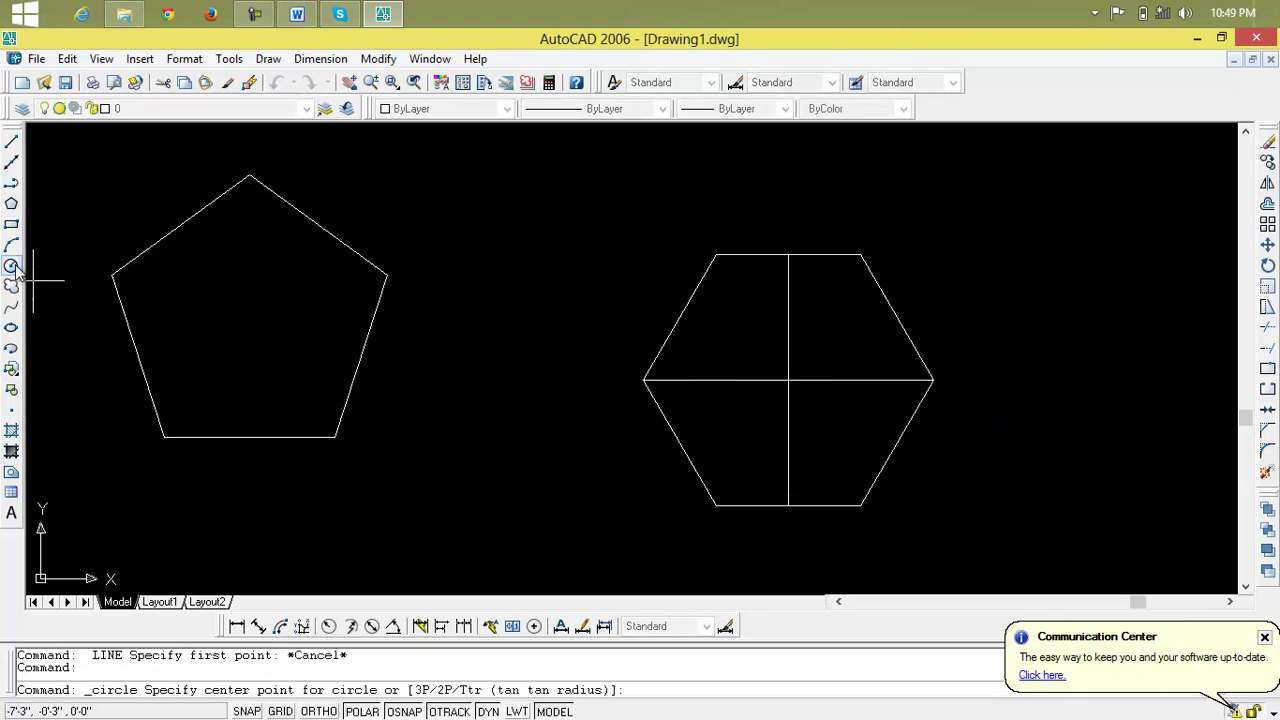
pyautogui.click(787, 384)
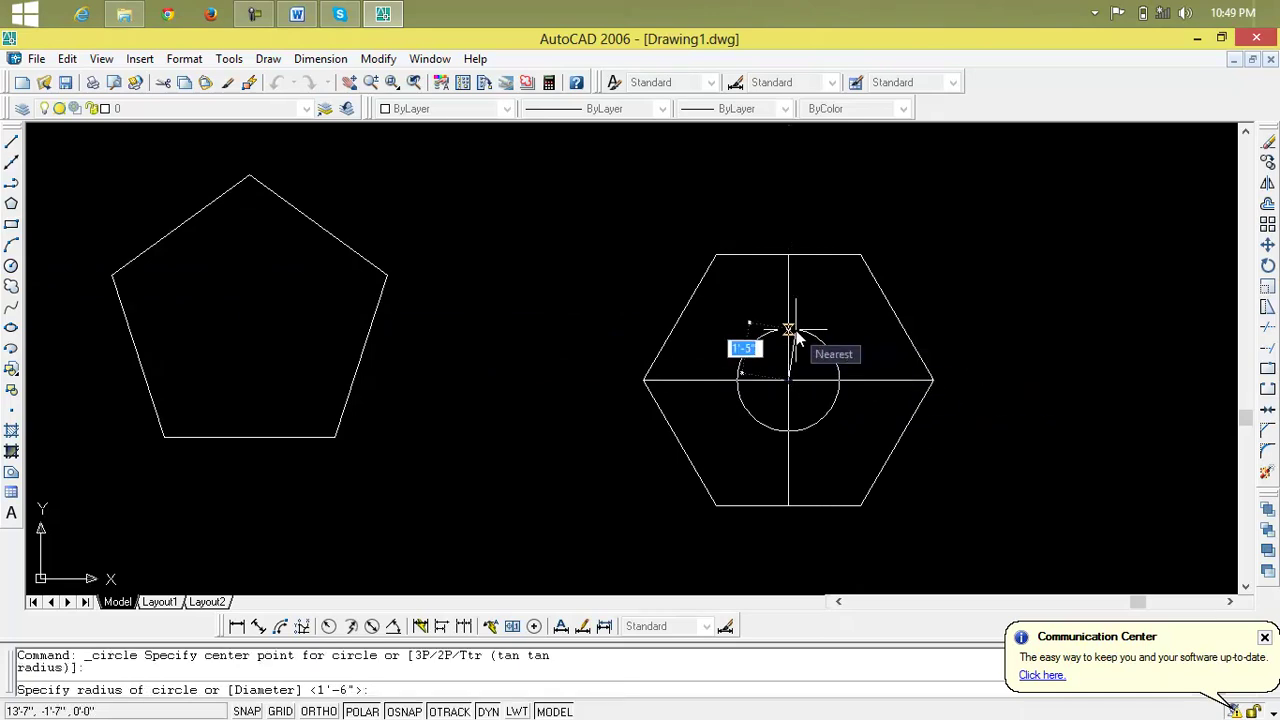
pyautogui.write('4')
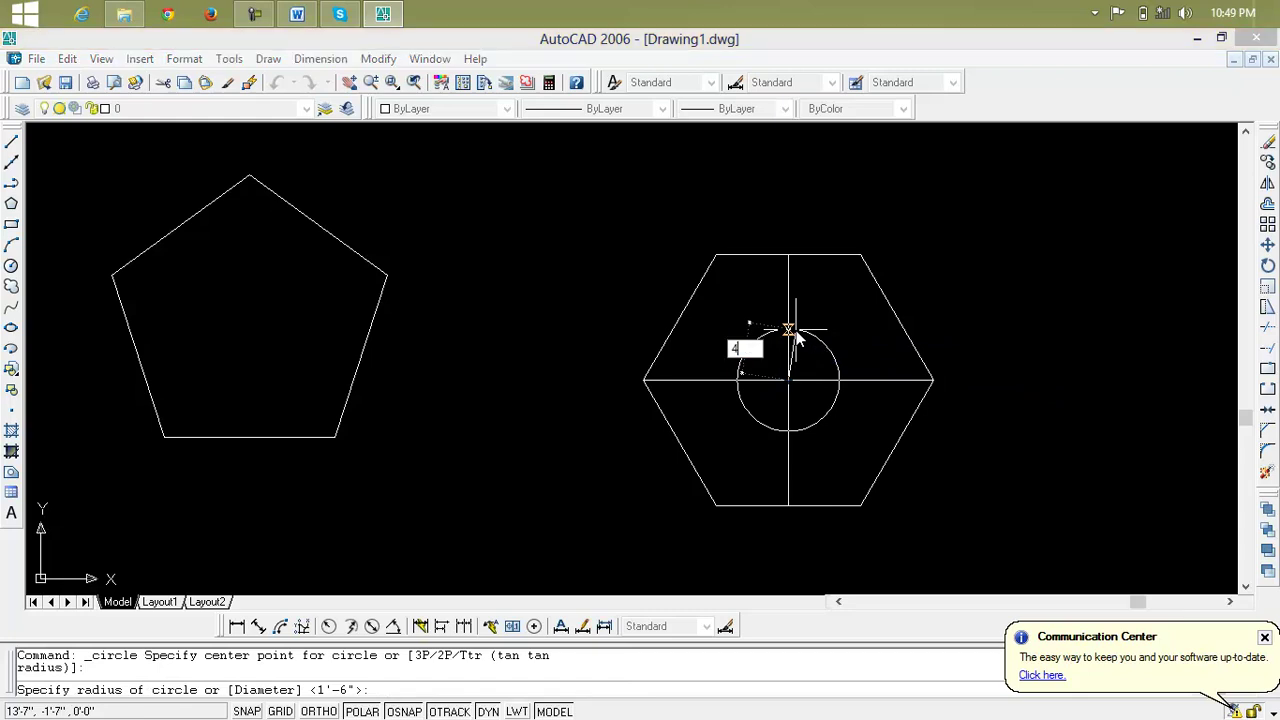
pyautogui.press('Return')
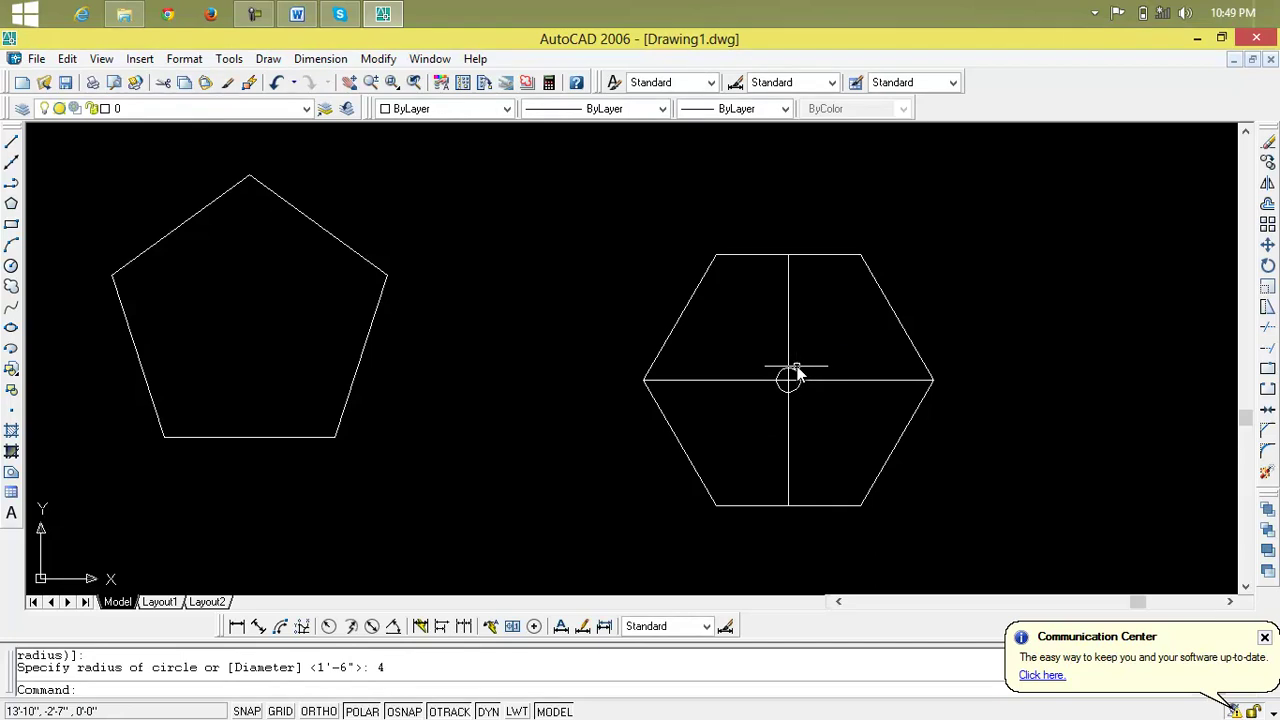
pyautogui.click(797, 378)
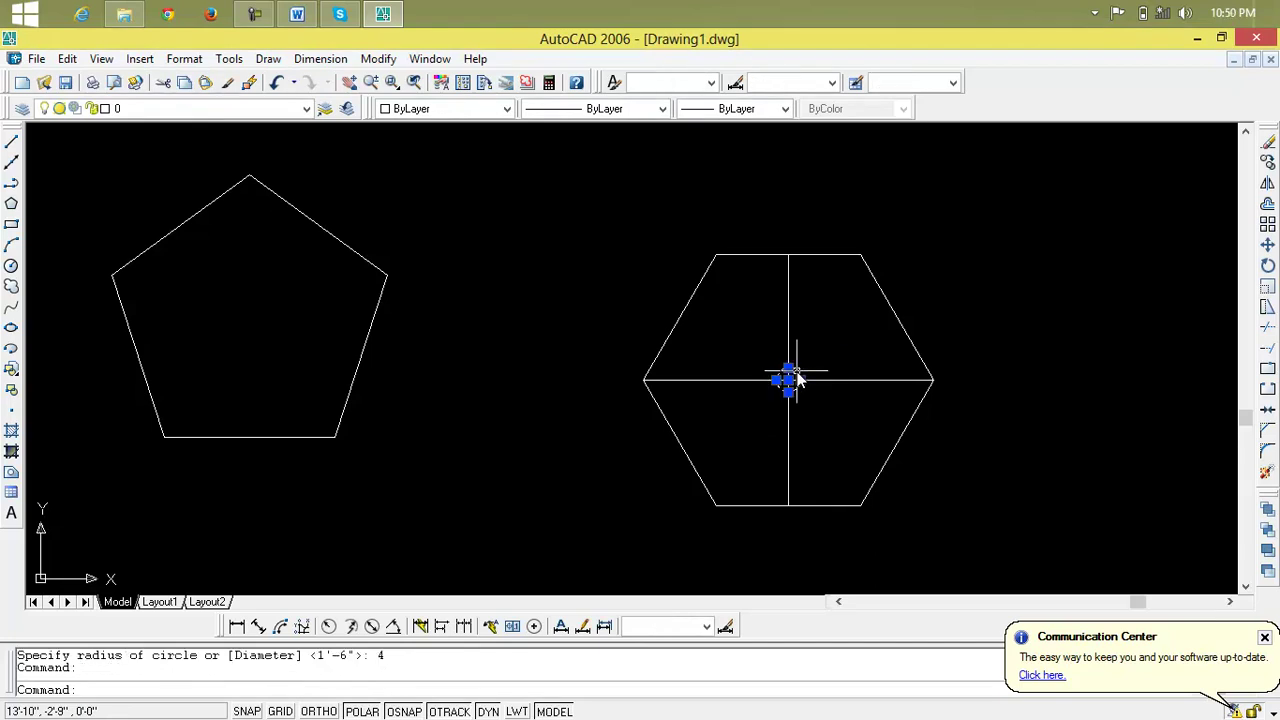
pyautogui.press('Delete')
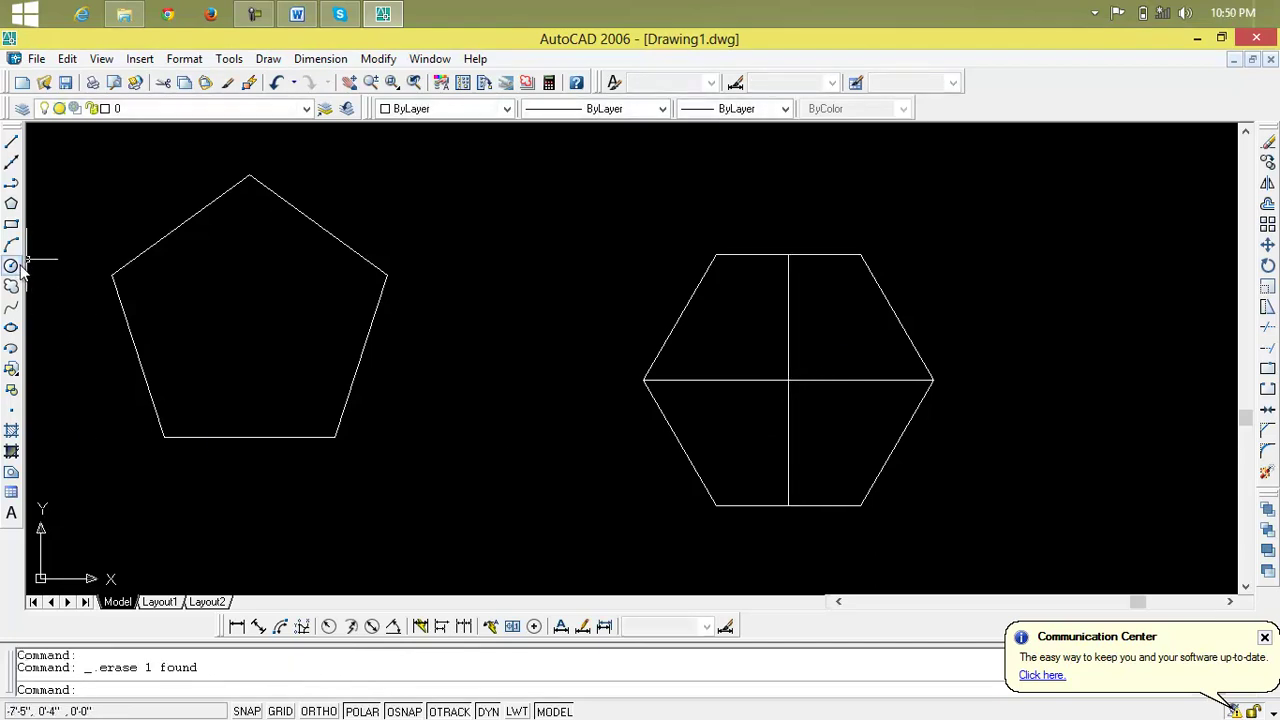
pyautogui.click(11, 265)
# Centre the circle on the hexagon's centre point with a 4' radius
pyautogui.click(789, 380)
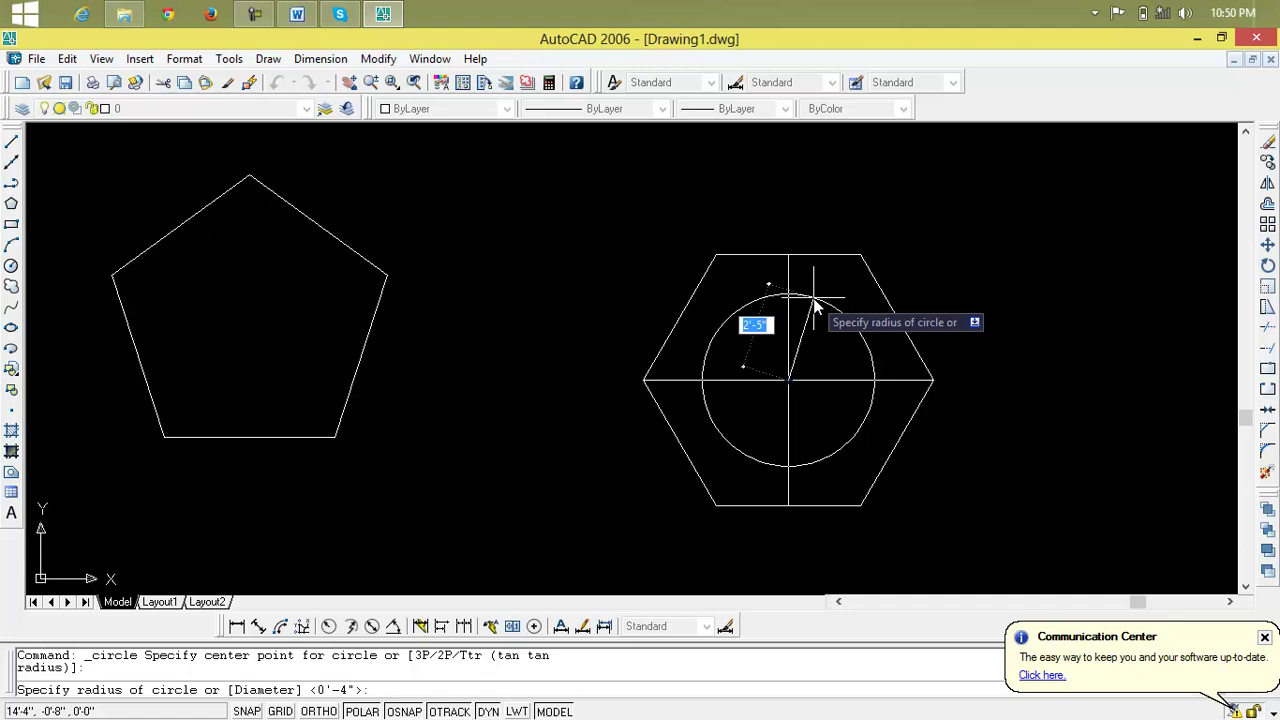
pyautogui.press('BackSpace')
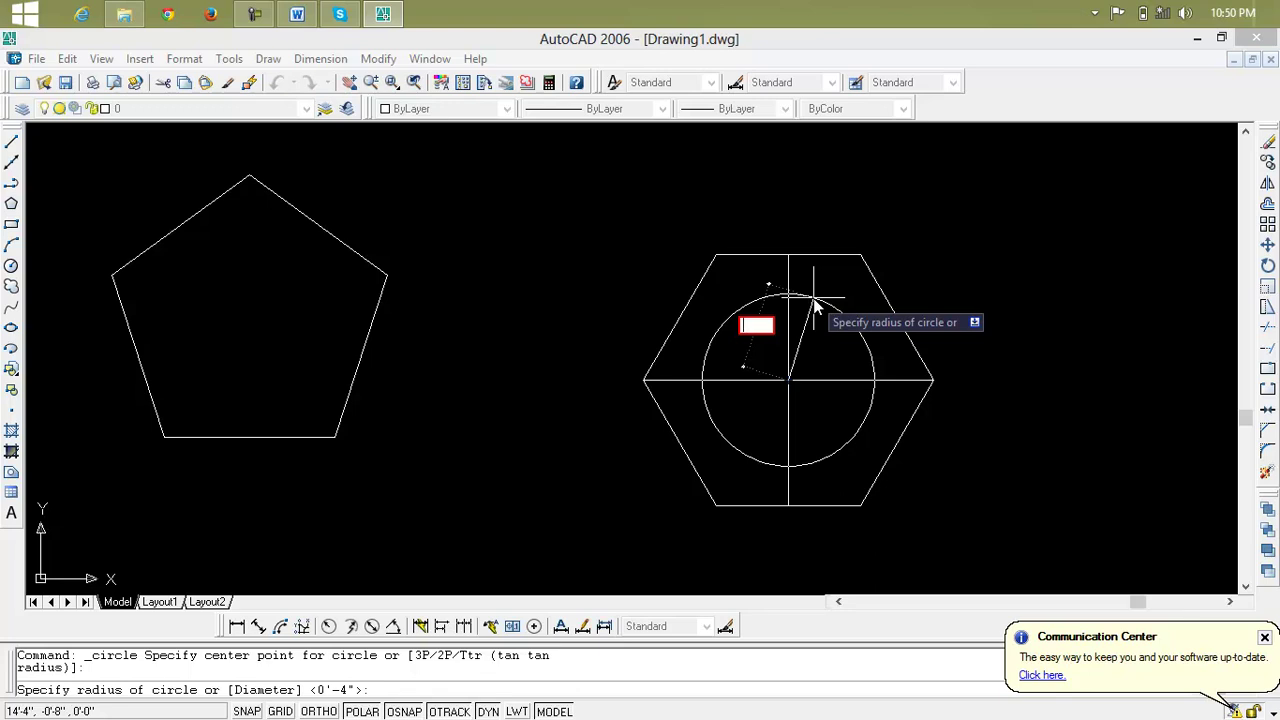
pyautogui.write("4'")
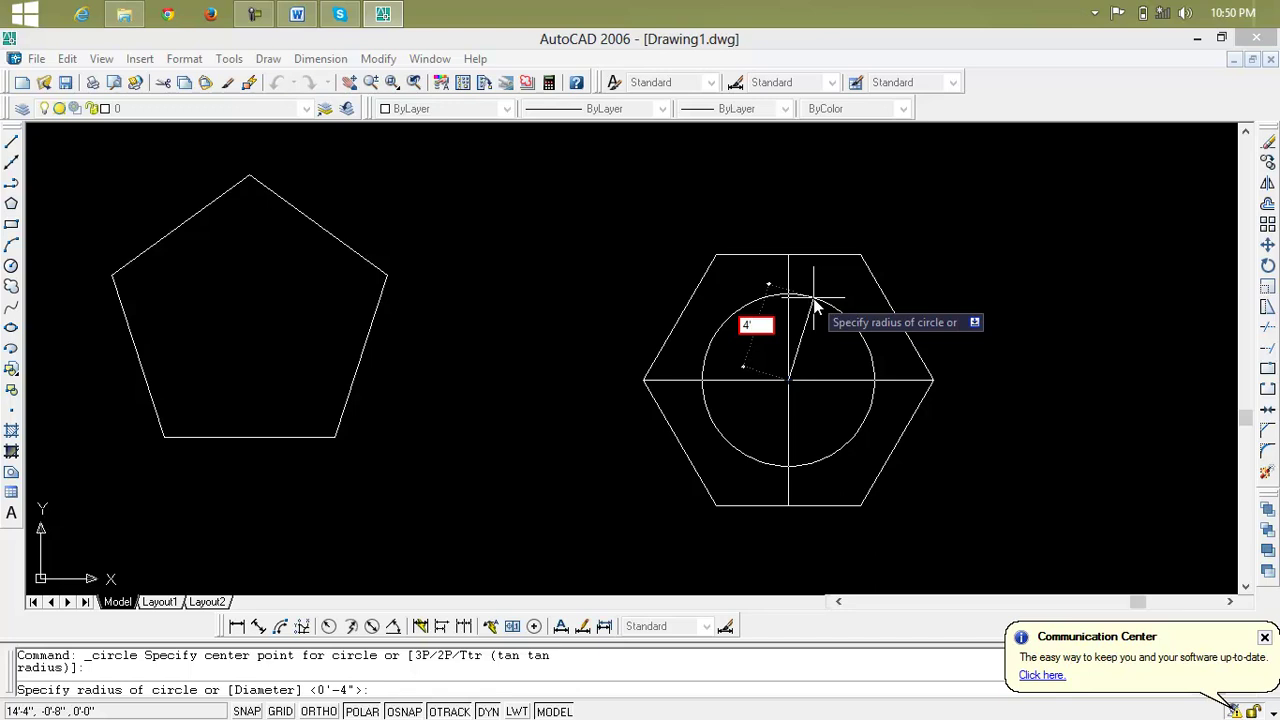
pyautogui.press('Return')
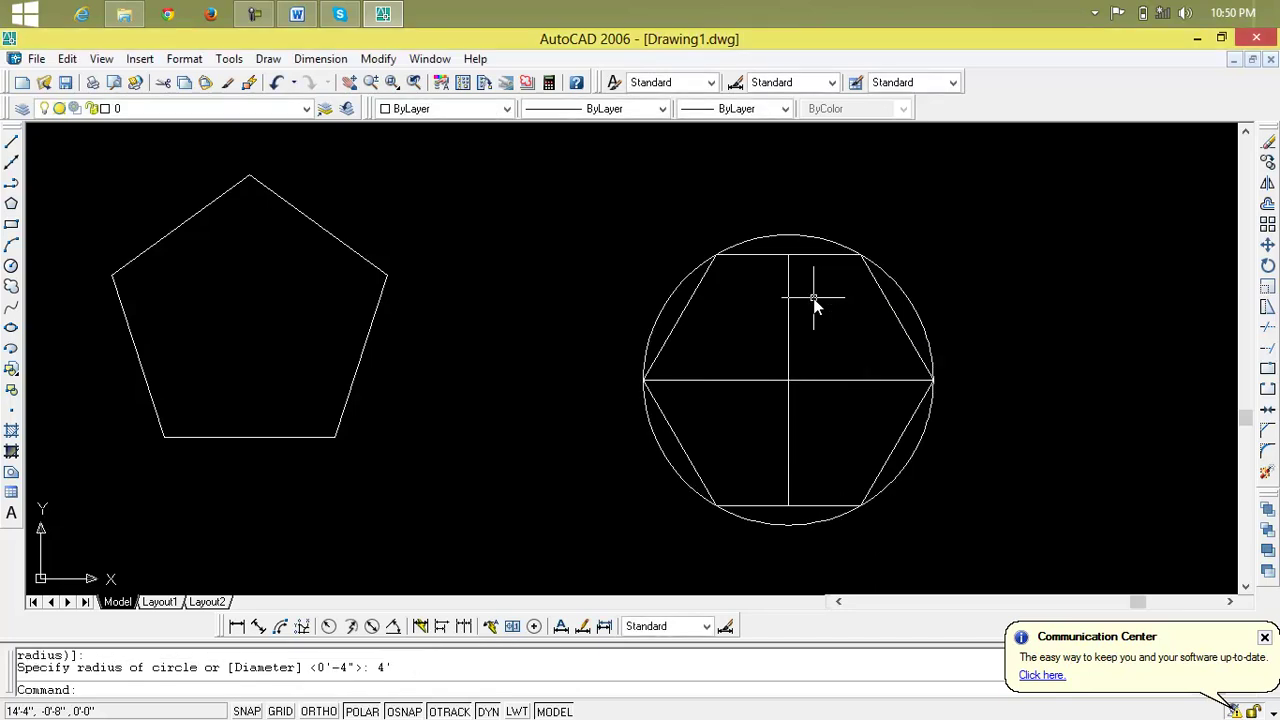
pyautogui.scroll(1, 760, 411)
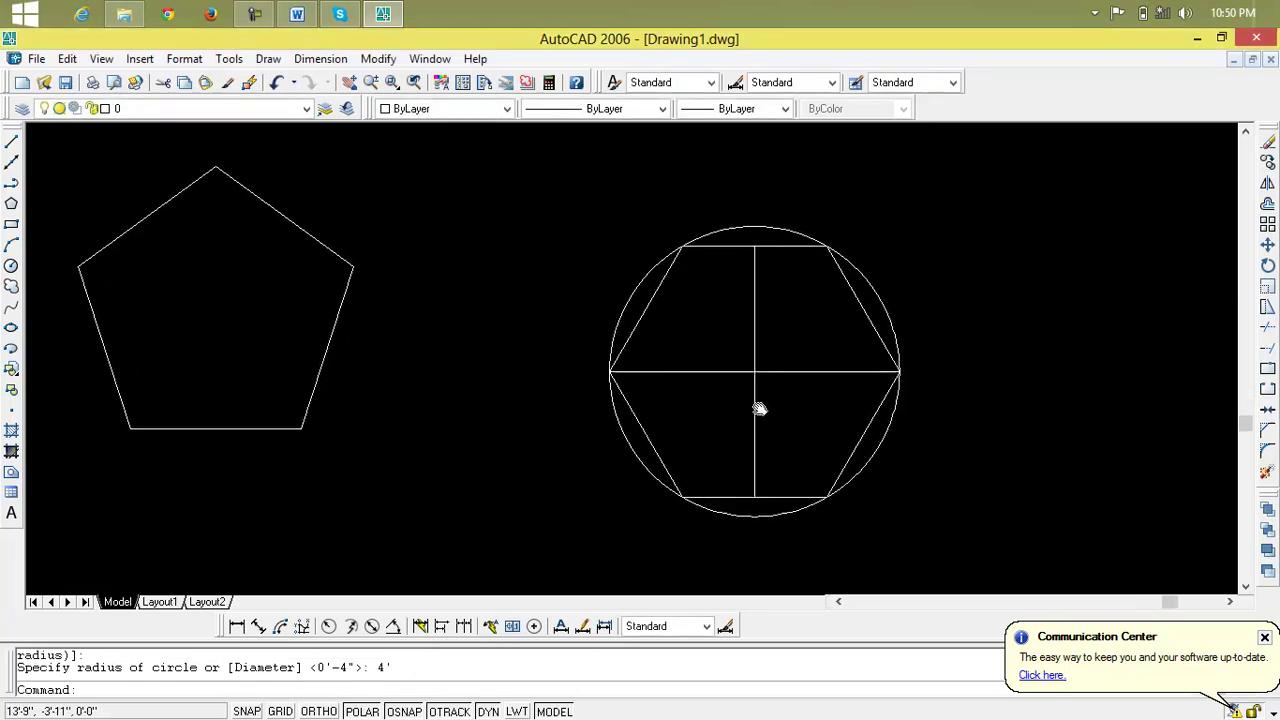
pyautogui.scroll(4, 752, 315)
pyautogui.scroll(-5, 749, 307)
pyautogui.scroll(2, 660, 300)
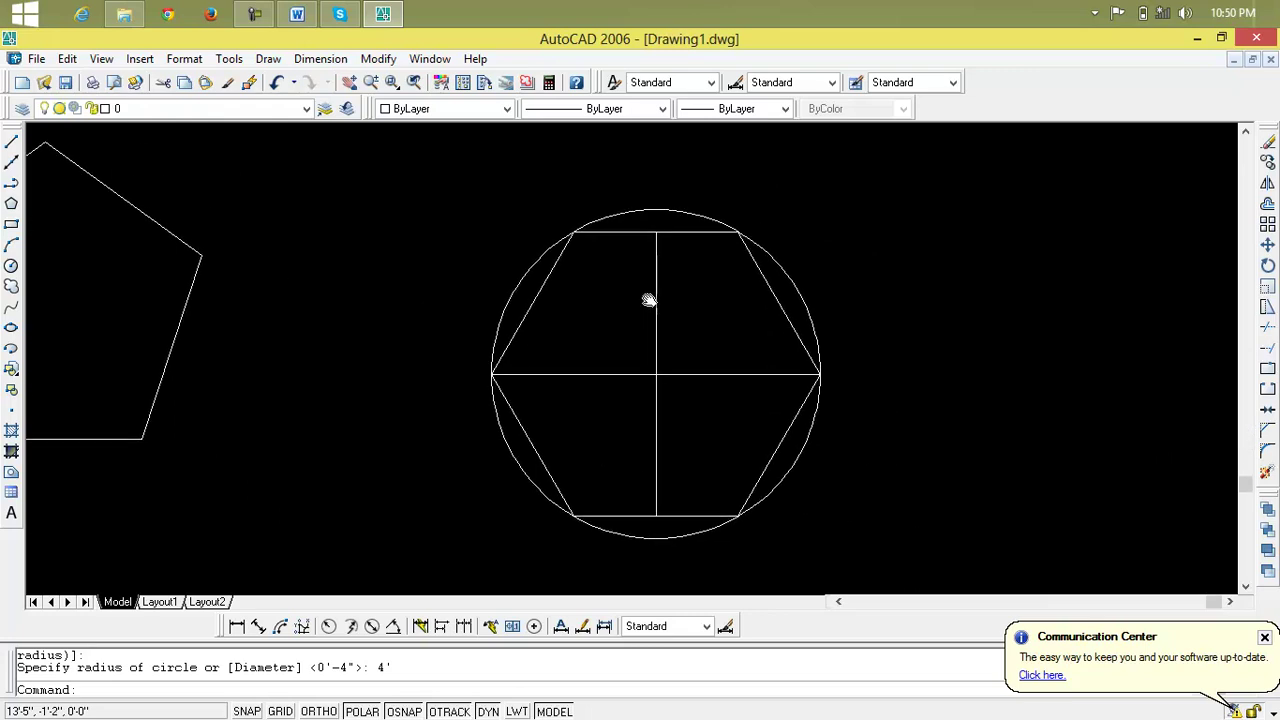
pyautogui.scroll(2, 660, 300)
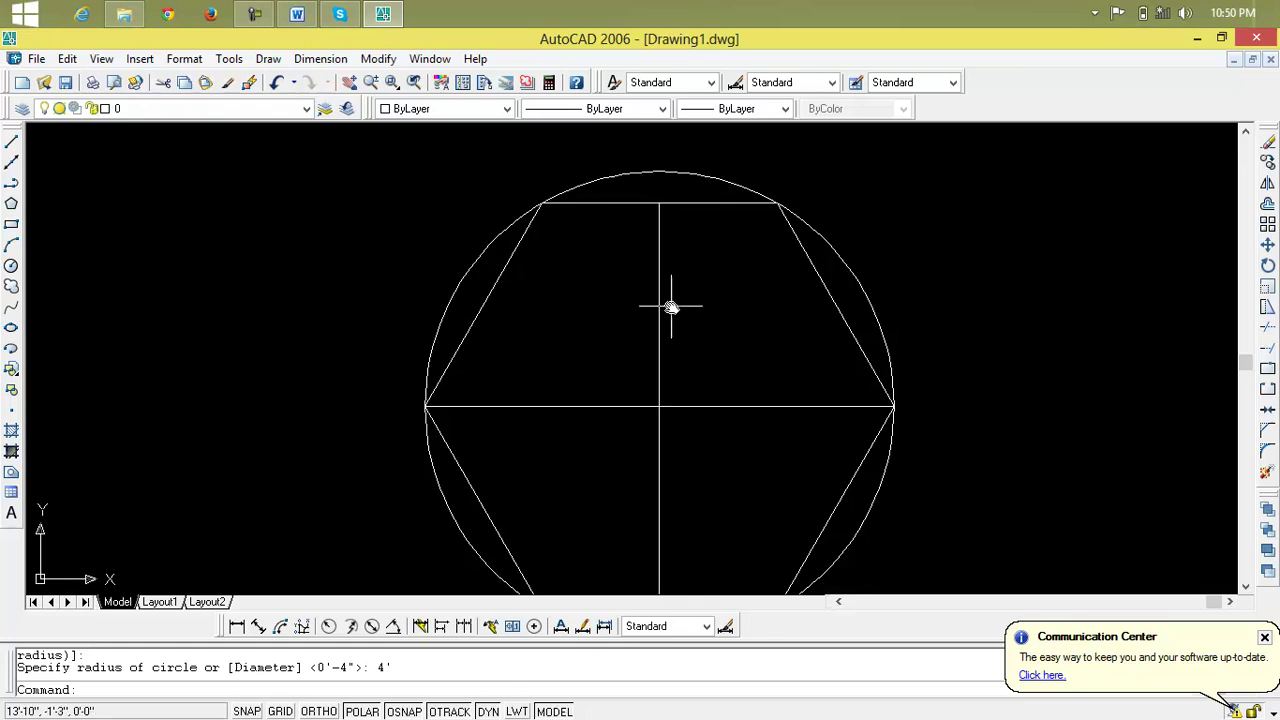
pyautogui.scroll(-2, 648, 345)
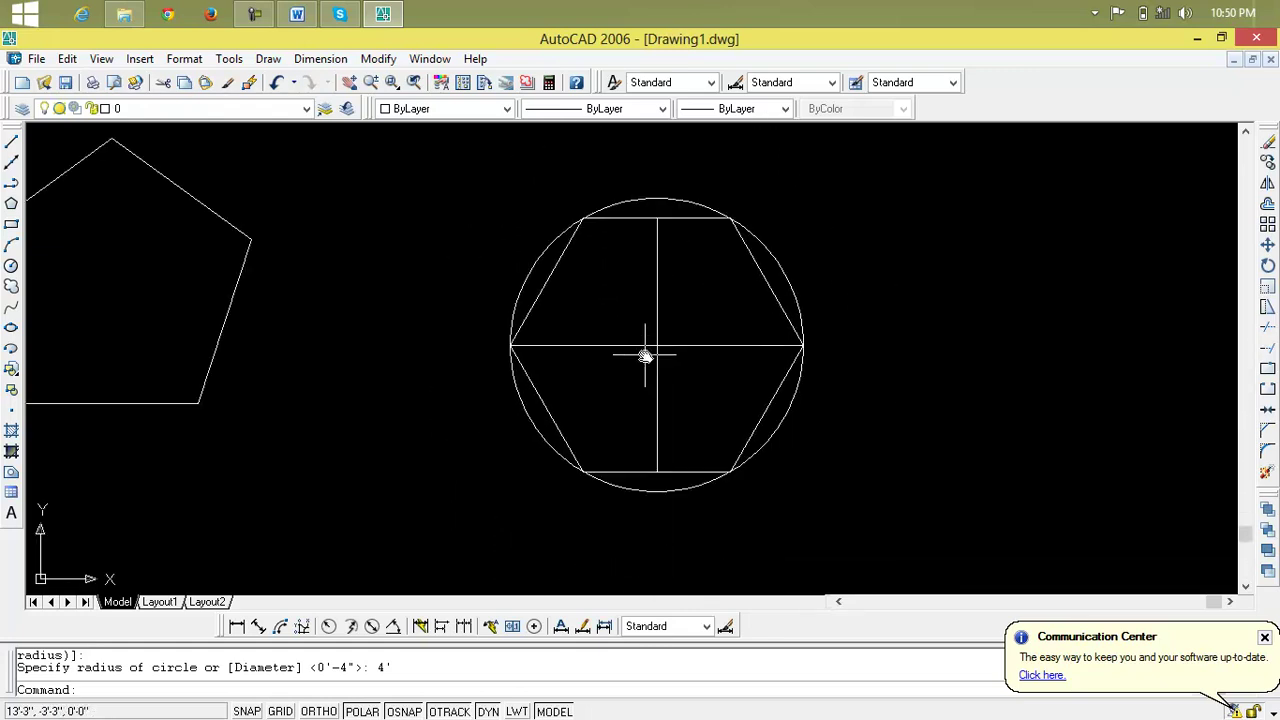
pyautogui.moveTo(657, 354); pyautogui.dragTo(634, 349, button='middle')
pyautogui.scroll(5, 751, 331)
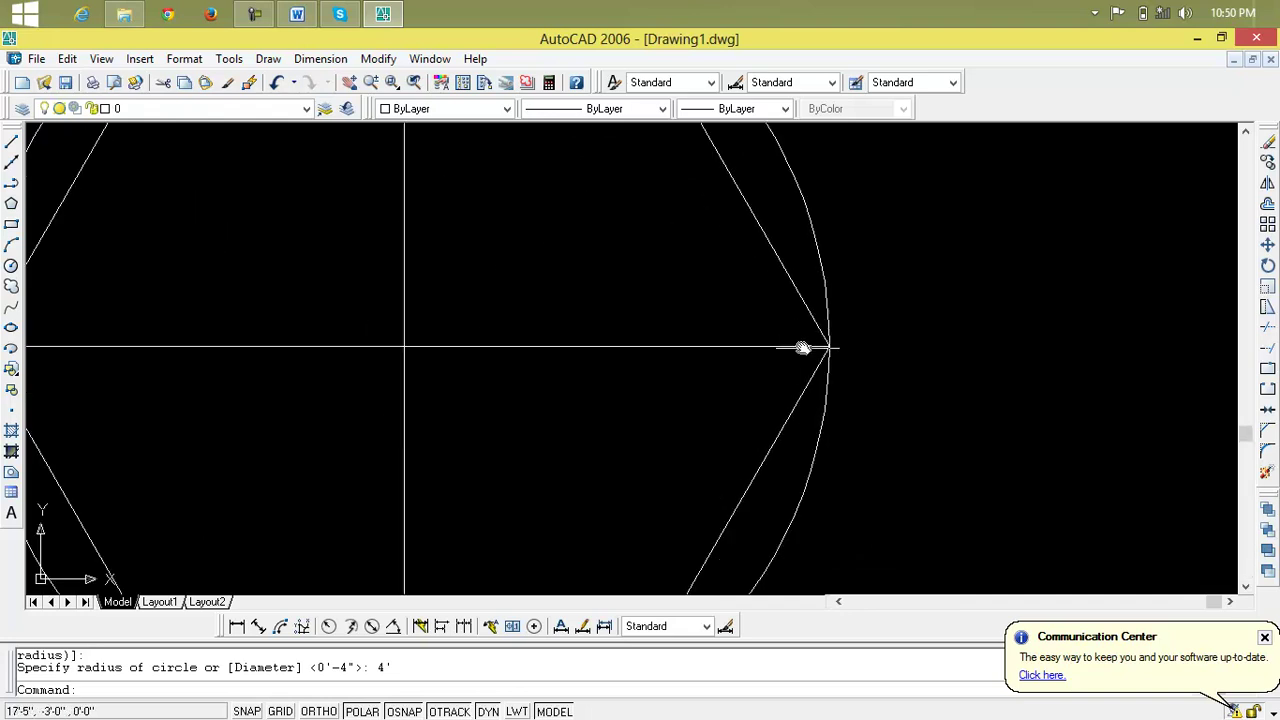
pyautogui.scroll(-2, 830, 350)
pyautogui.scroll(-3, 825, 350)
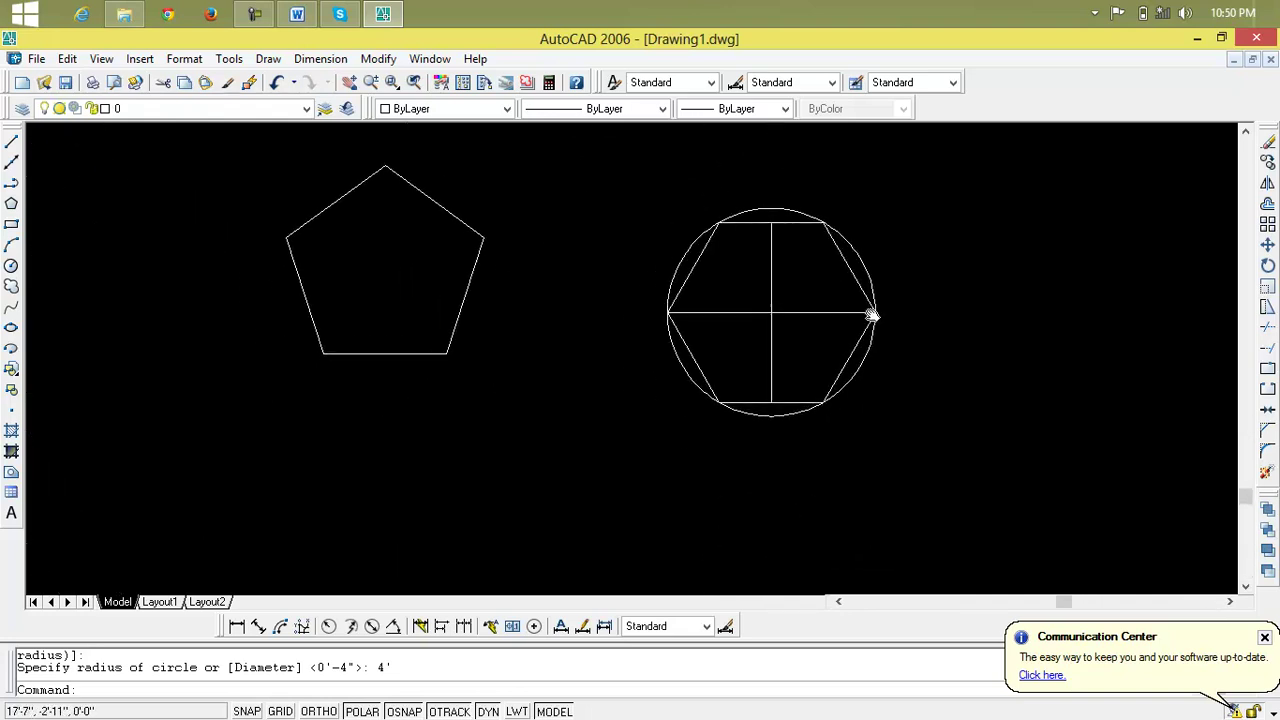
pyautogui.scroll(3, 812, 230)
pyautogui.scroll(4, 840, 220)
pyautogui.scroll(-1, 877, 251)
pyautogui.scroll(-3, 840, 280)
pyautogui.scroll(-1, 900, 275)
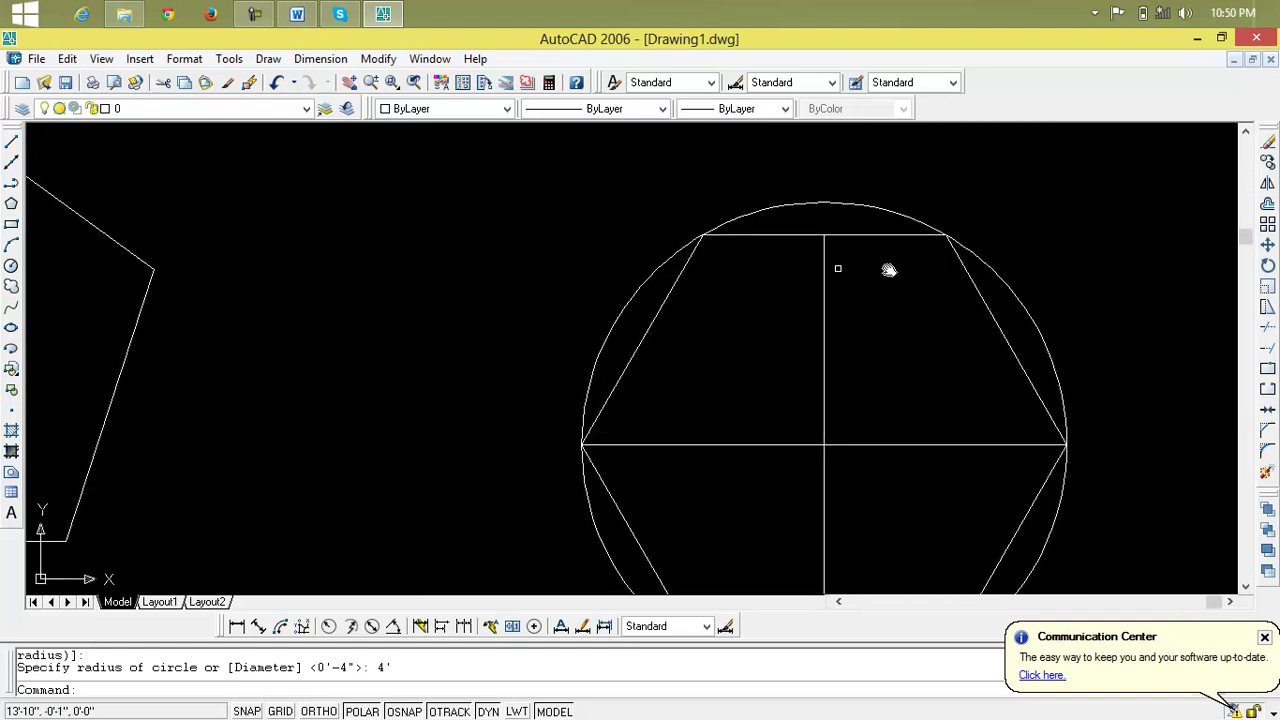
pyautogui.scroll(4, 706, 255)
pyautogui.moveTo(706, 251)
pyautogui.mouseDown(button='middle')
pyautogui.moveTo(700, 325)
pyautogui.moveTo(771, 246)
pyautogui.mouseUp(button='middle')
pyautogui.scroll(-4, 700, 325)
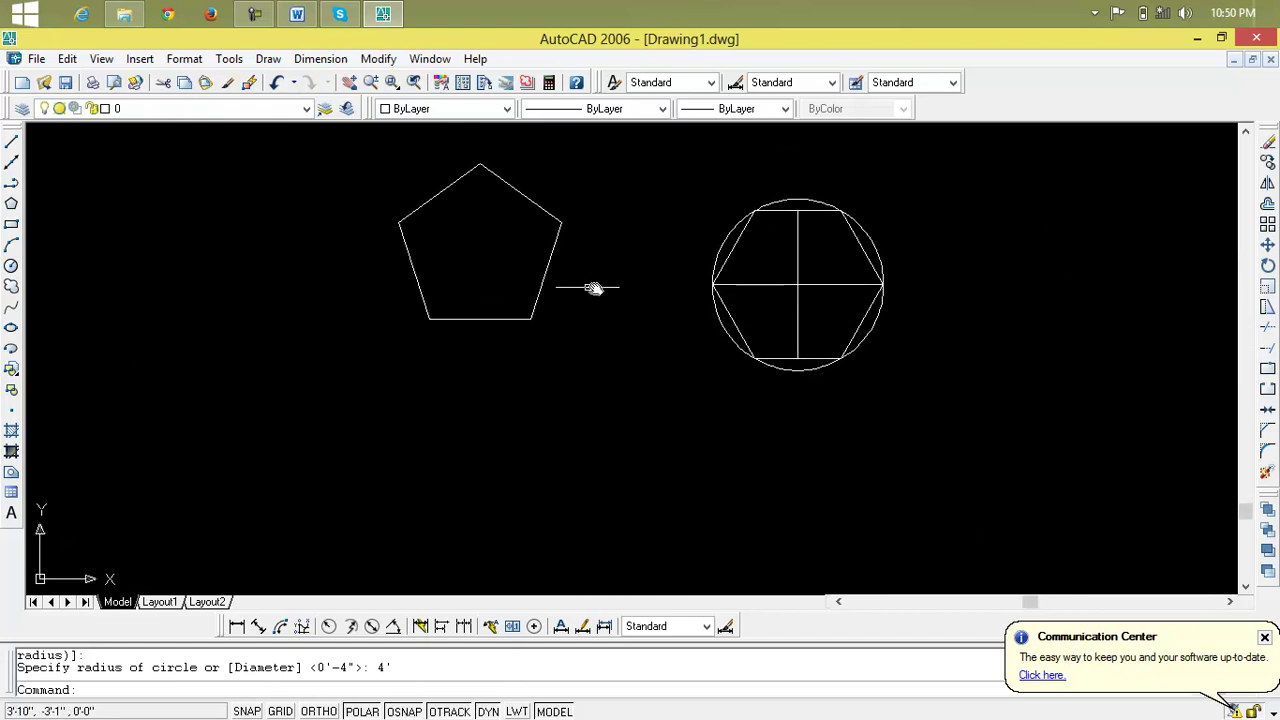
pyautogui.moveTo(497, 174); pyautogui.dragTo(556, 194, button='middle')
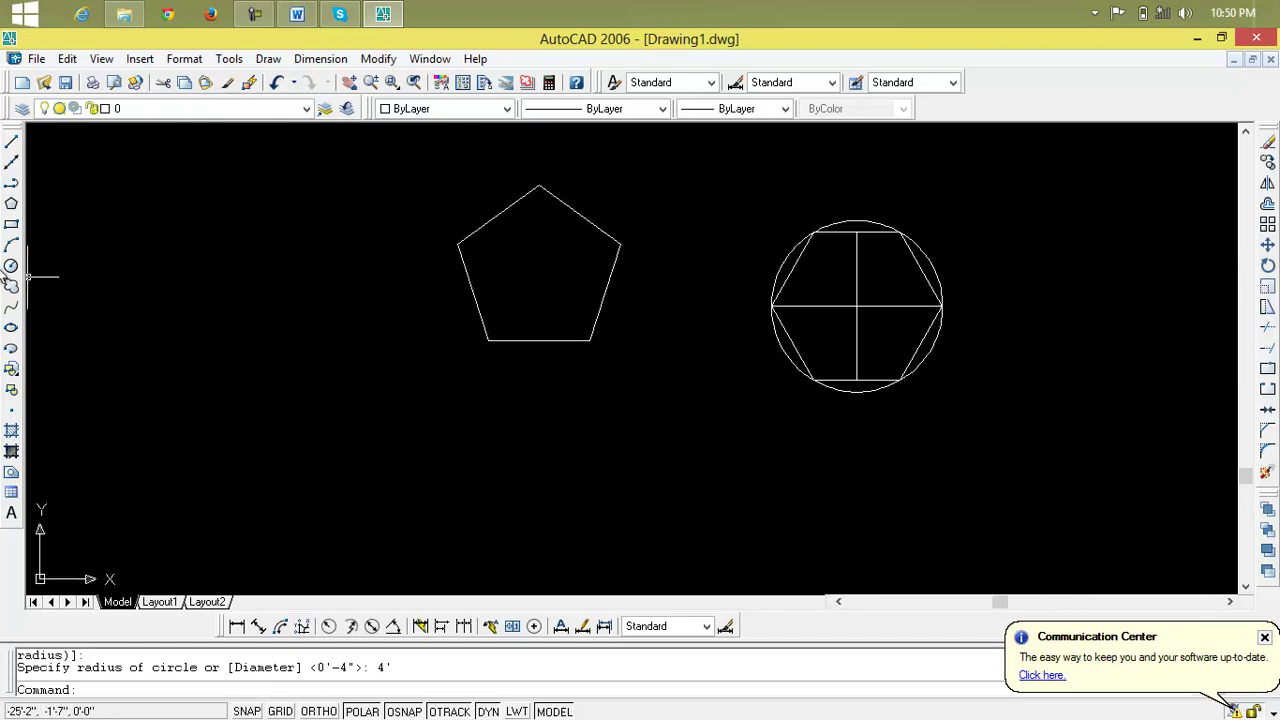
# Draw a vertical line from the pentagon's top vertex and a horizontal line between its side vertices
pyautogui.click(12, 145)
pyautogui.click(540, 185)
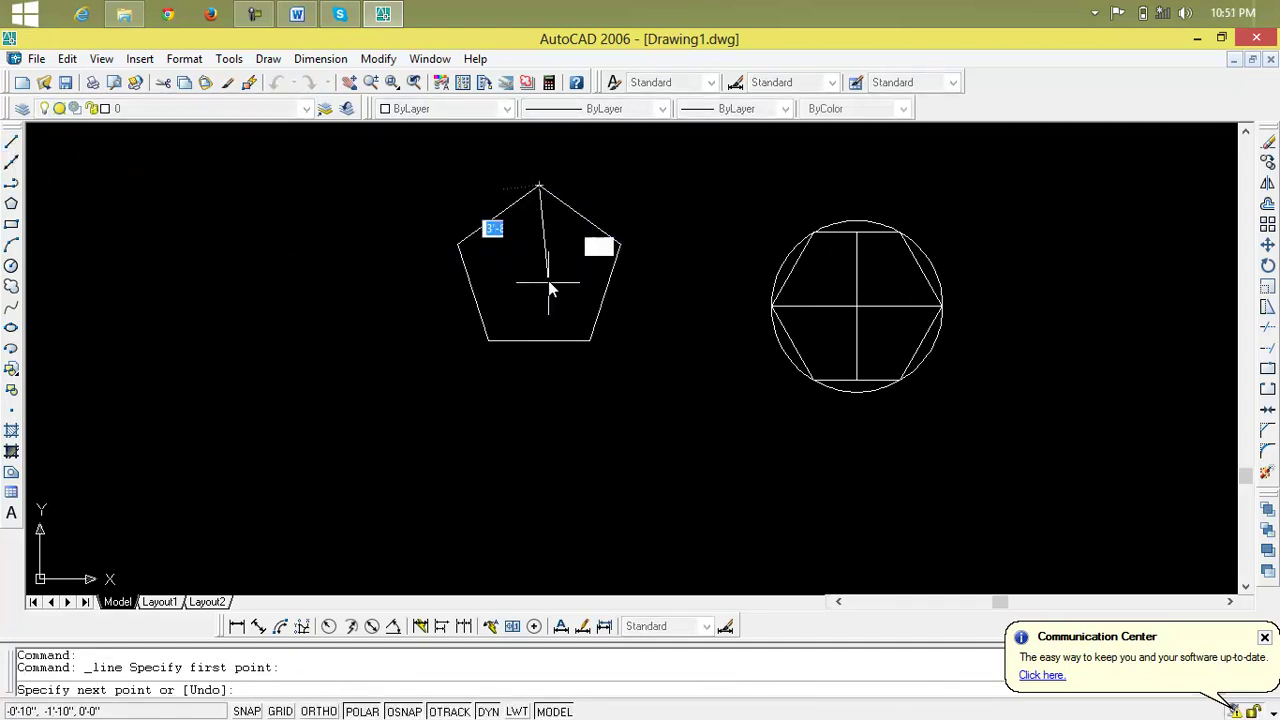
pyautogui.click(539, 341)
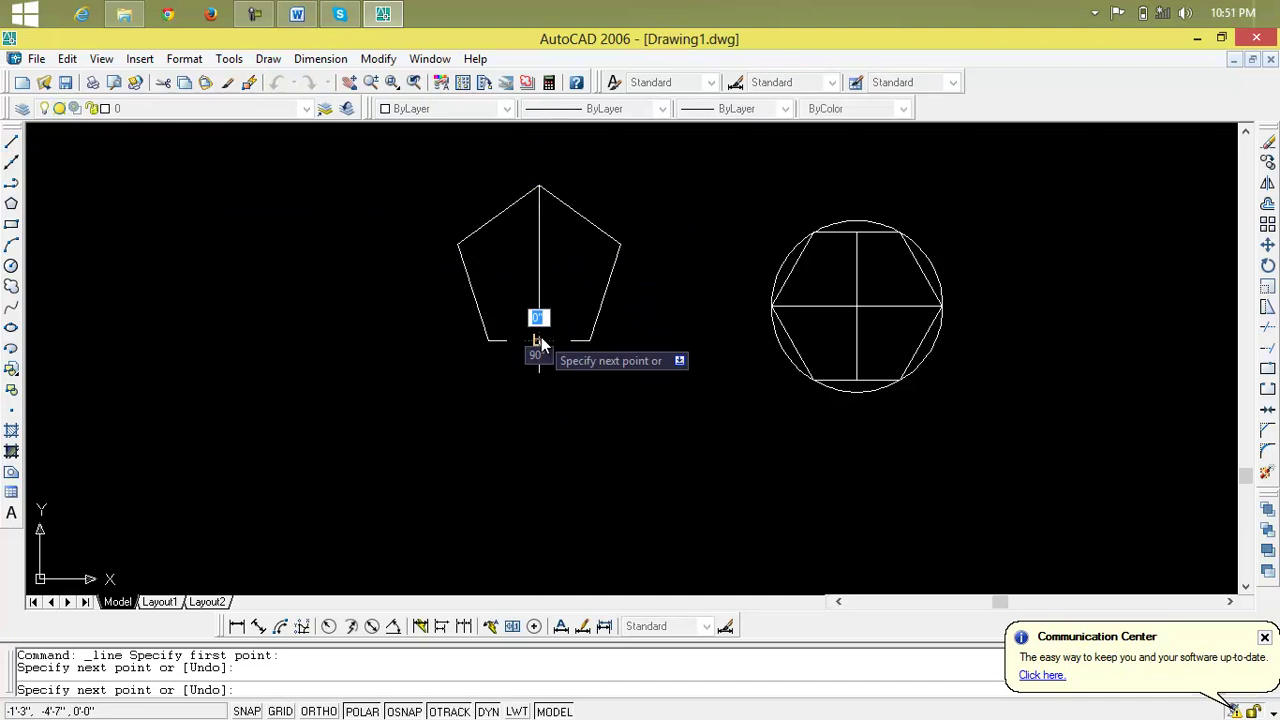
pyautogui.press('Return')
pyautogui.press('Return')
pyautogui.click(460, 243)
pyautogui.click(621, 243)
pyautogui.press('Return')
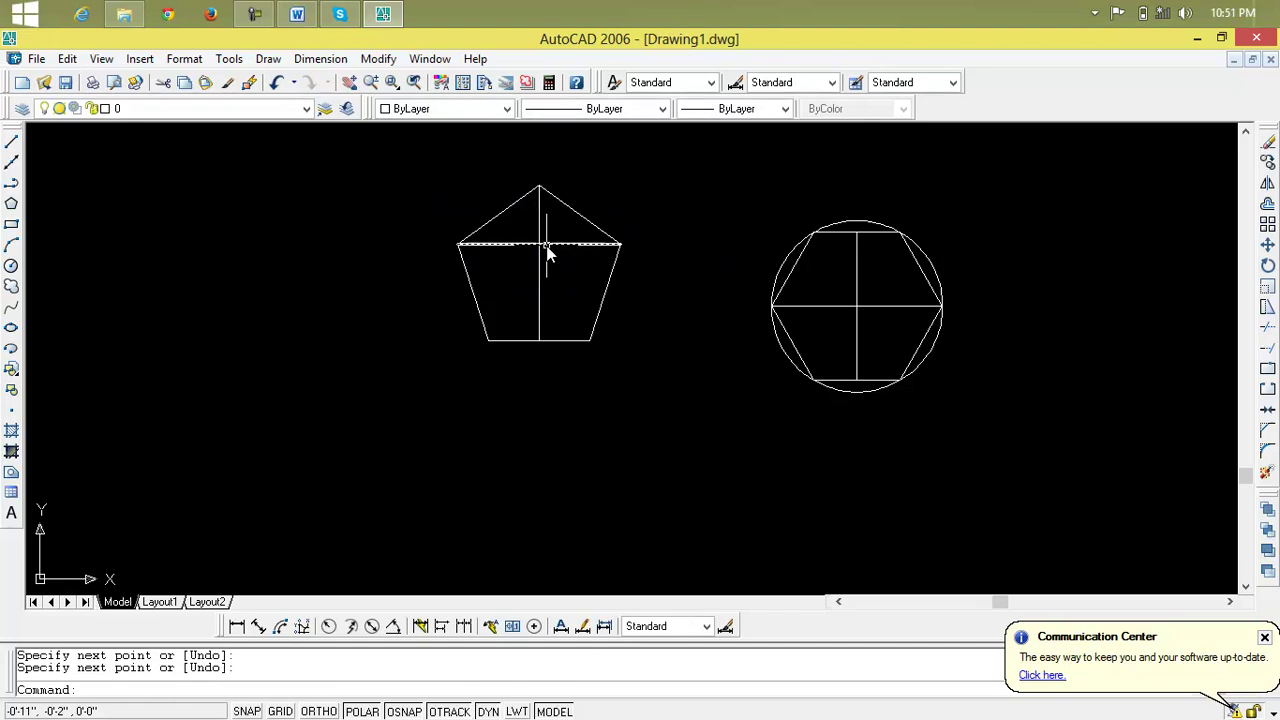
# Erase the horizontal and vertical lines inside the pentagon
pyautogui.click(548, 255)
pyautogui.press('Delete')
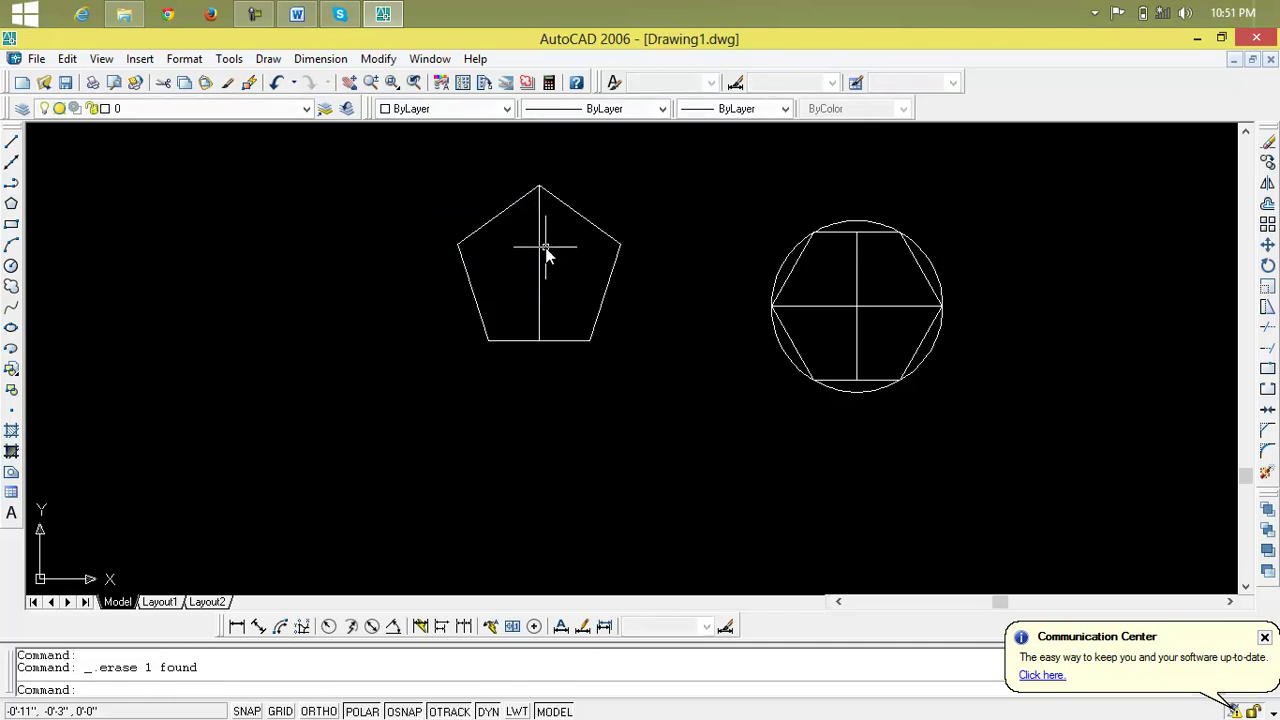
pyautogui.click(540, 262)
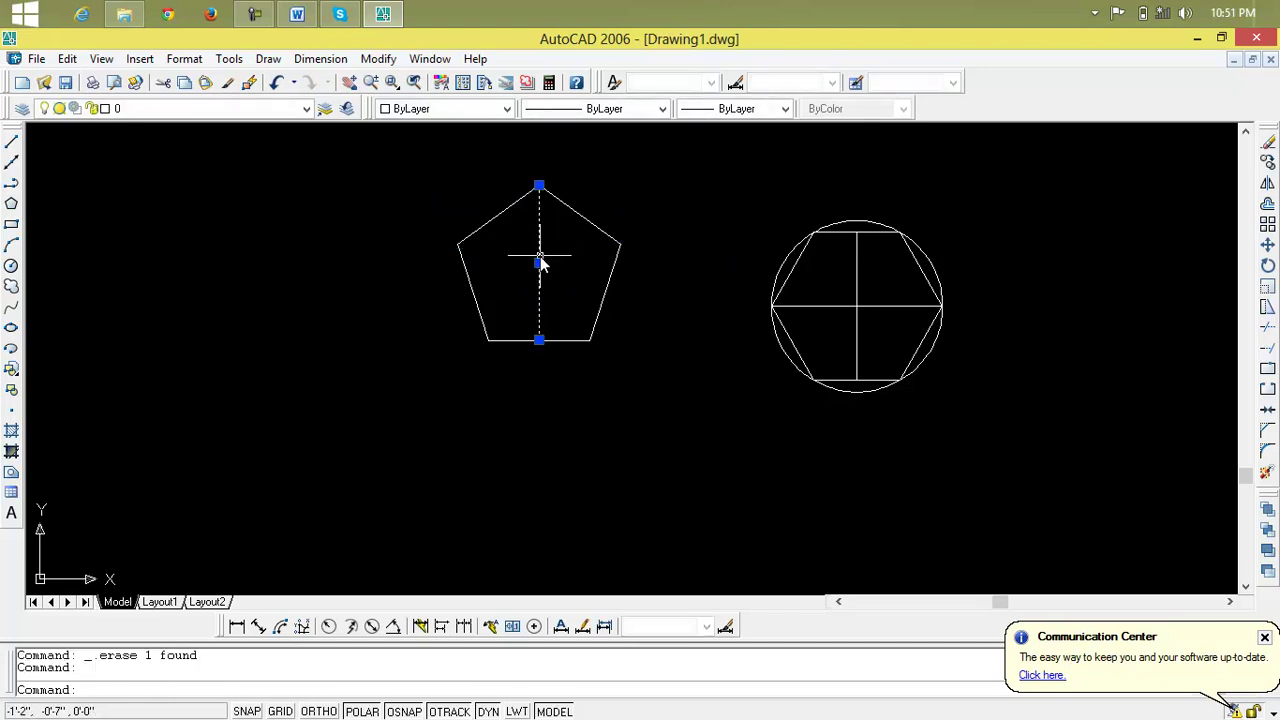
pyautogui.press('Delete')
# Draw the first three vertex-to-opposite-midpoint lines, from the top, right and lower-right vertices
pyautogui.moveTo(540, 292); pyautogui.dragTo(611, 398, button='middle')
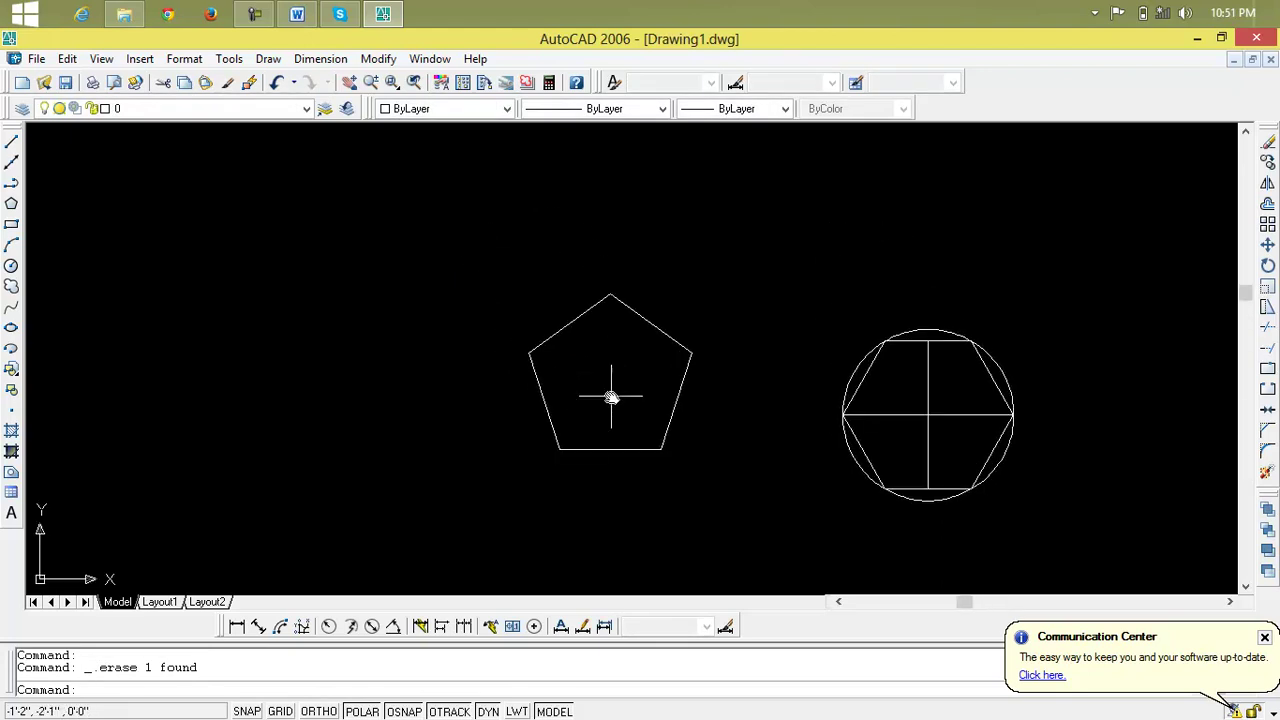
pyautogui.write('l')
pyautogui.press('Return')
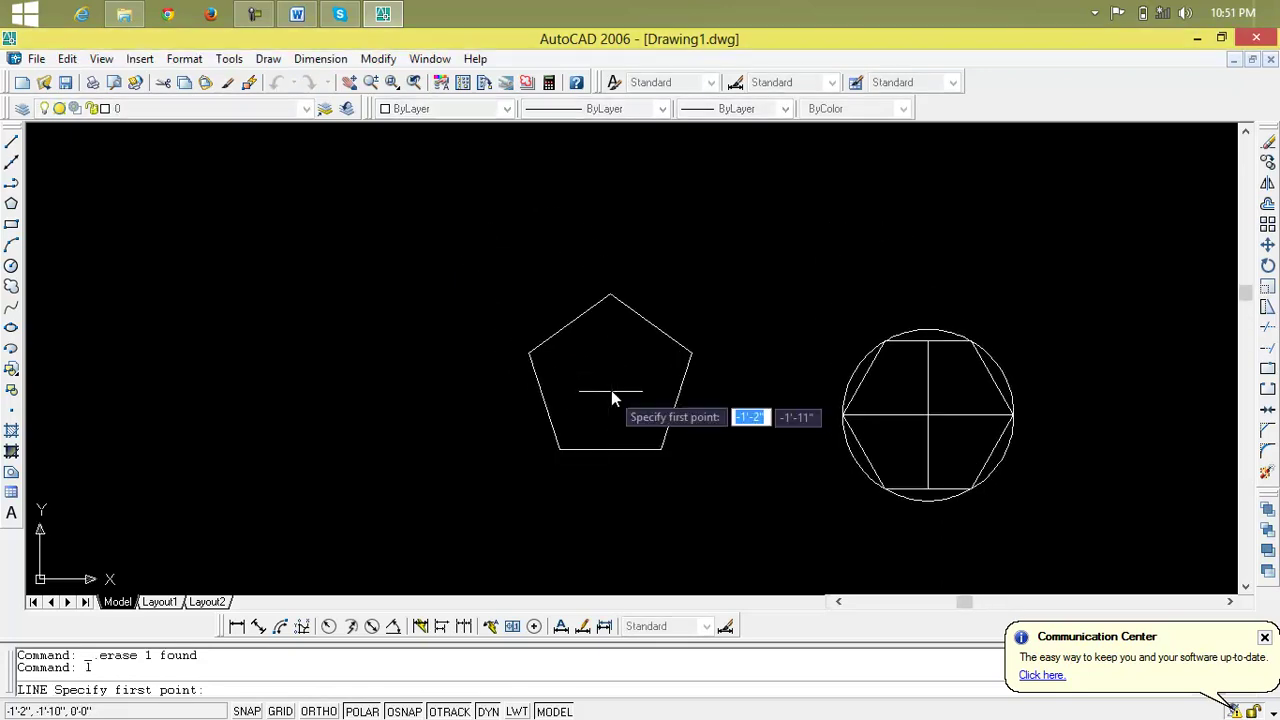
pyautogui.click(610, 295)
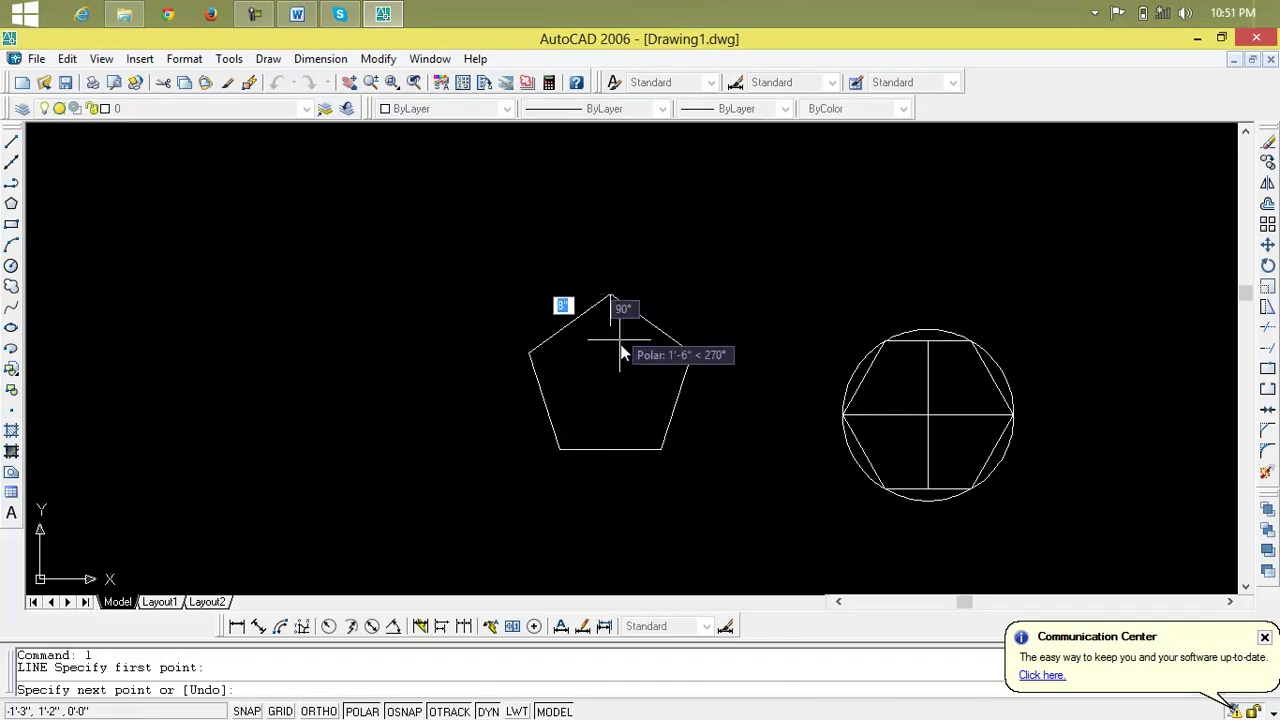
pyautogui.click(611, 451)
pyautogui.press('Return')
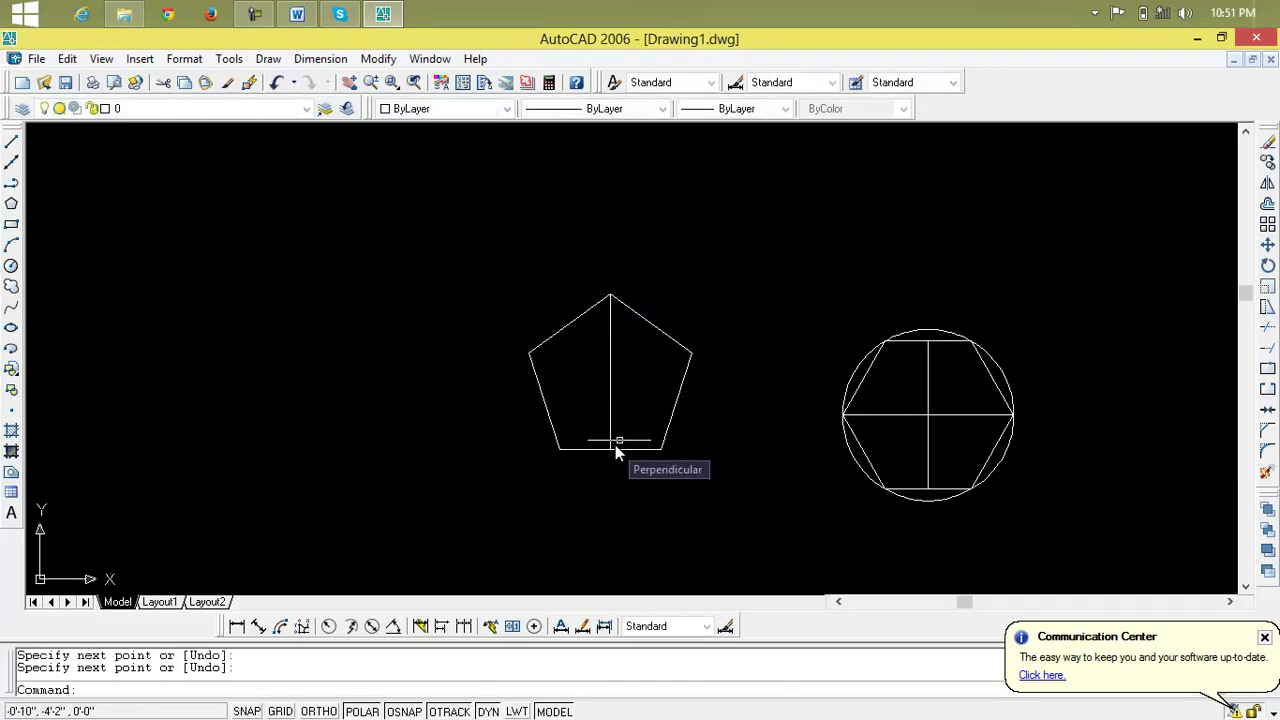
pyautogui.press('Return')
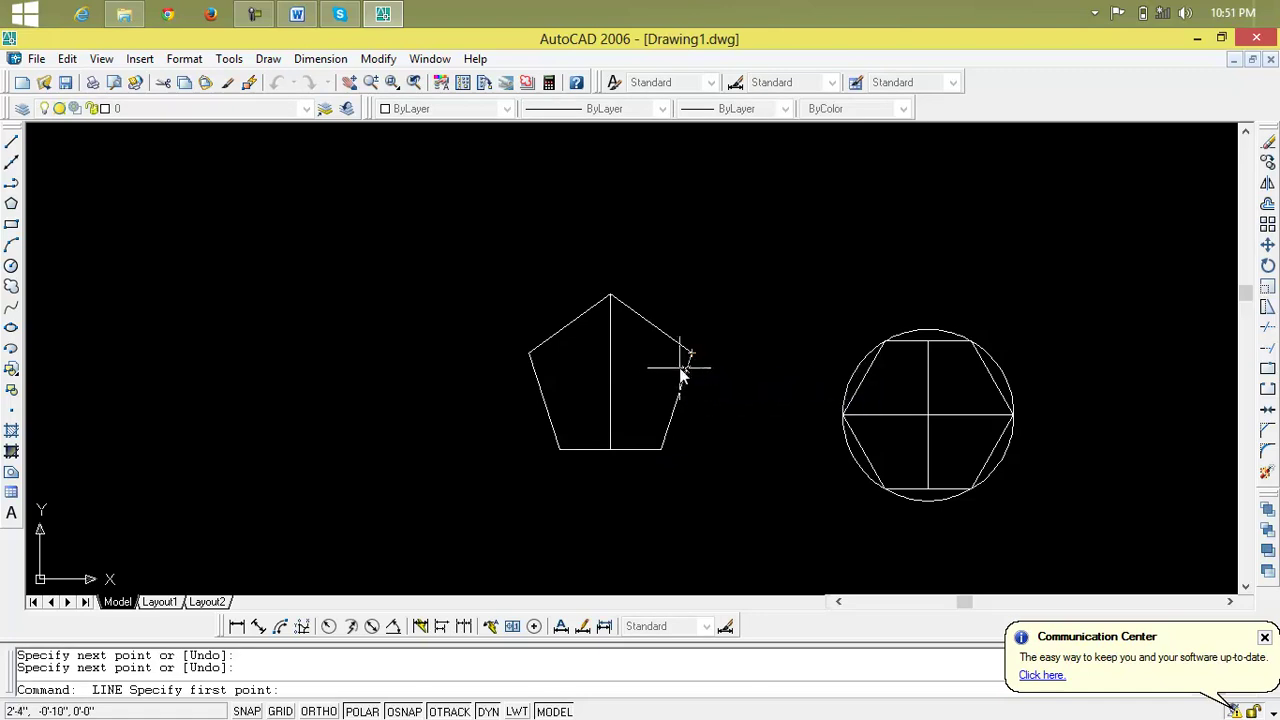
pyautogui.click(691, 353)
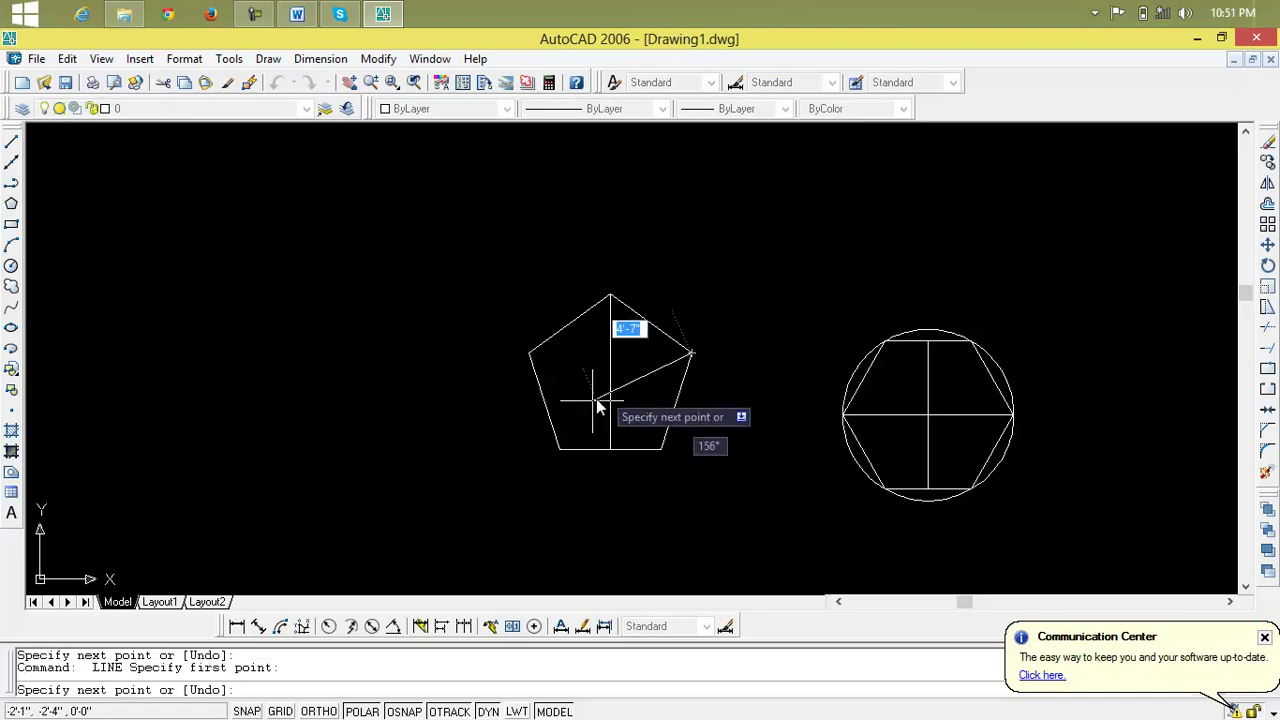
pyautogui.click(544, 401)
pyautogui.press('Return')
pyautogui.press('Return')
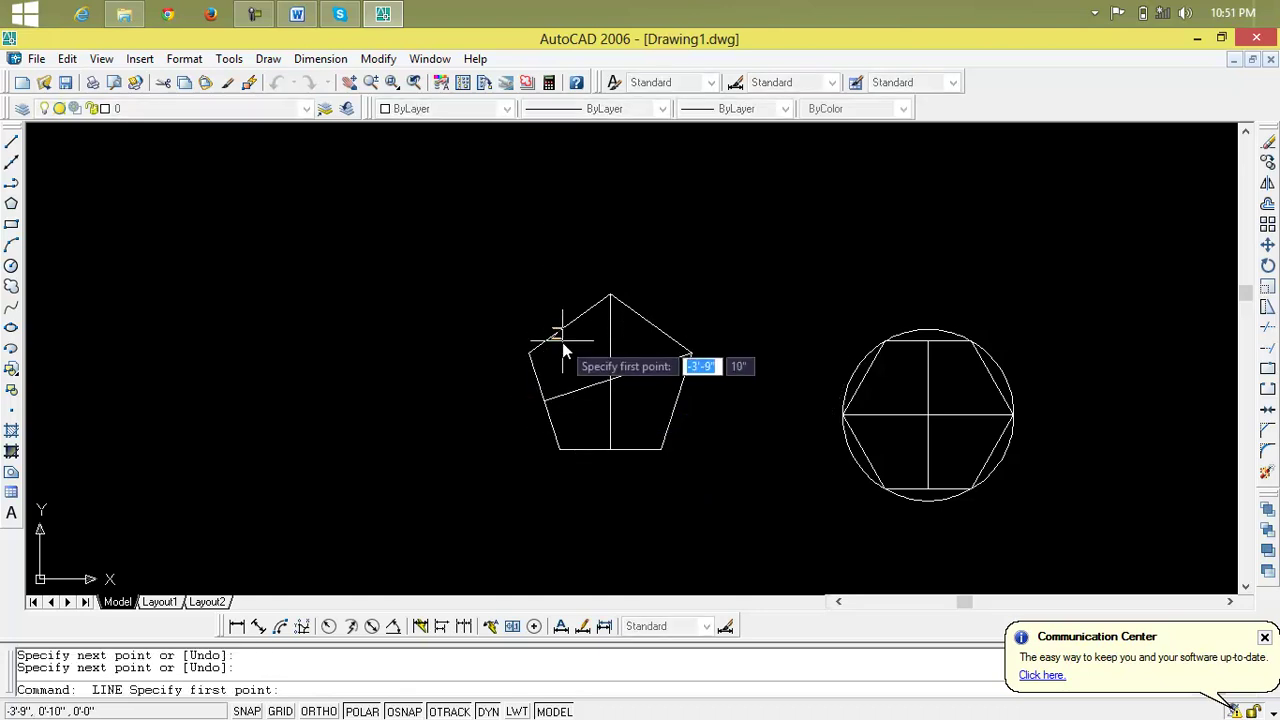
pyautogui.click(566, 326)
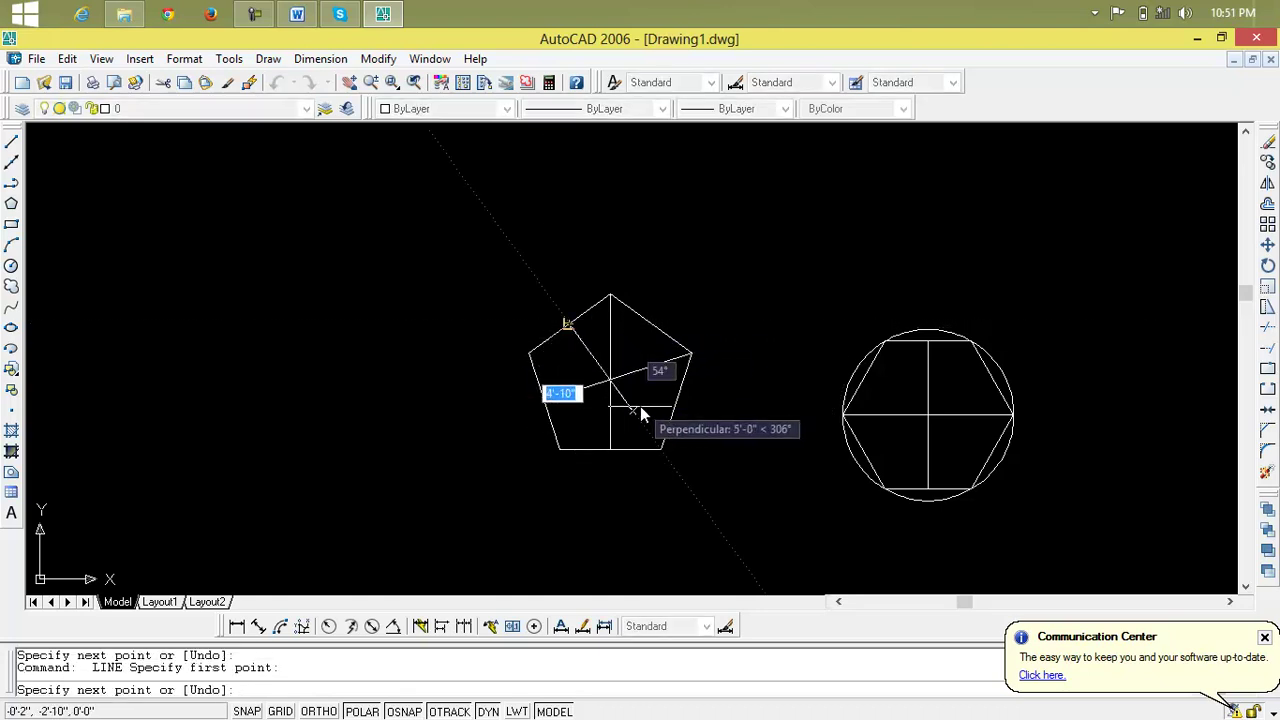
pyautogui.click(660, 449)
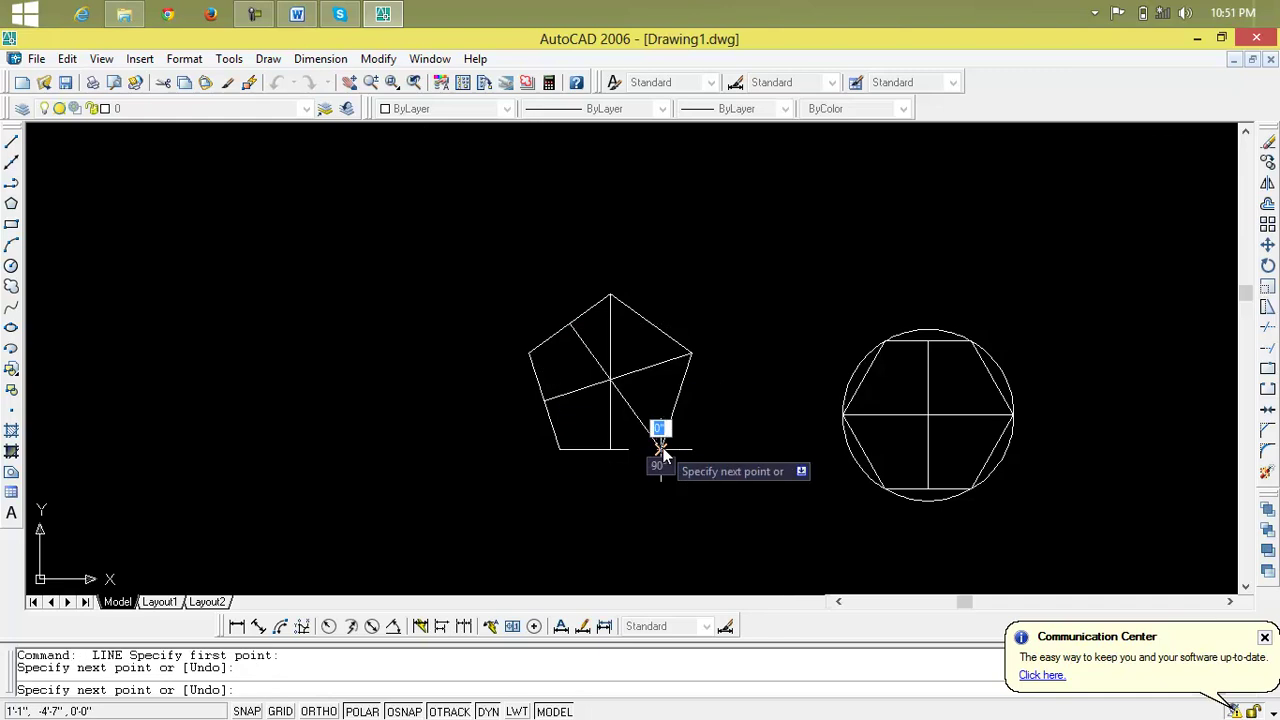
pyautogui.press('Return')
pyautogui.press('Return')
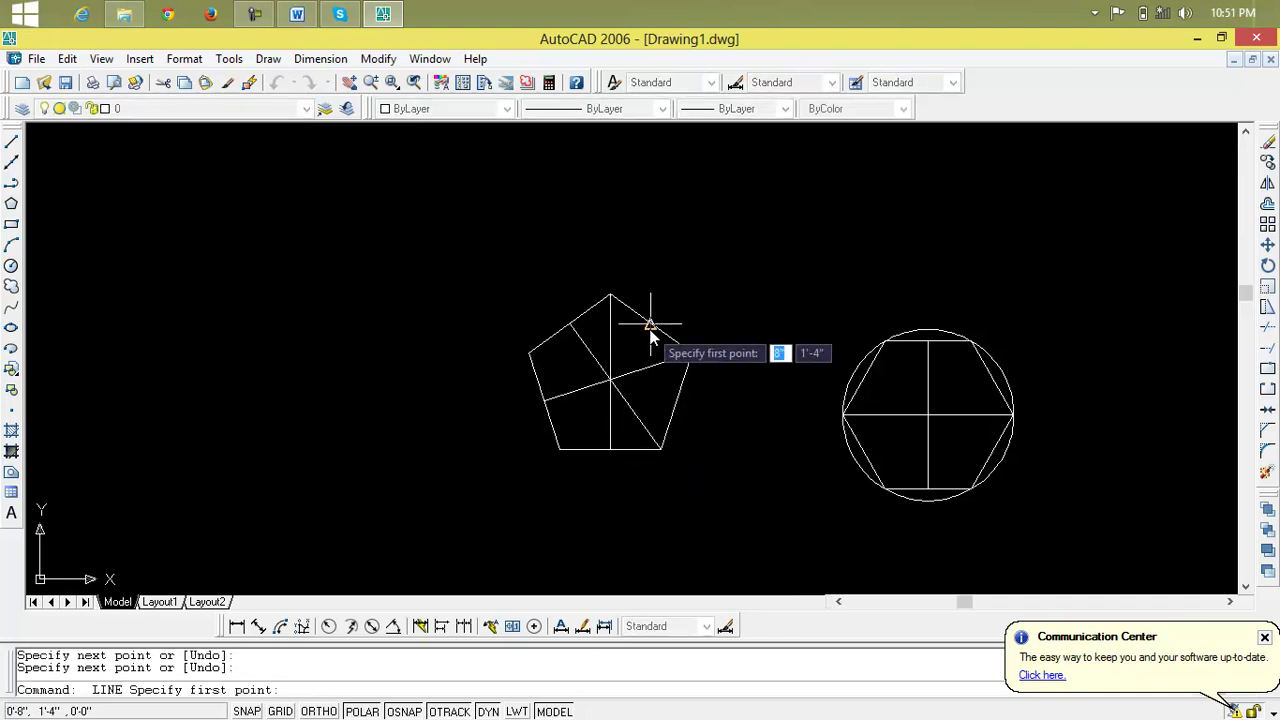
# Draw the remaining two lines from the left and lower-left vertices to the opposite midpoints
pyautogui.click(529, 353)
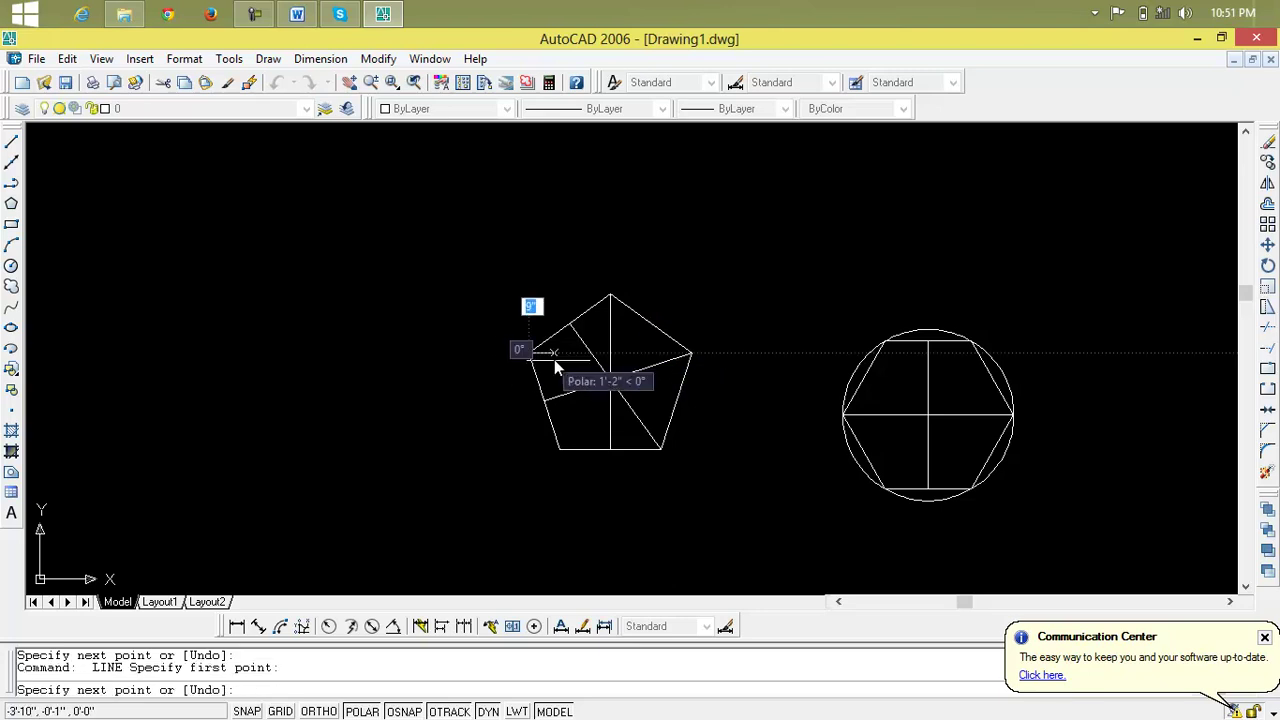
pyautogui.click(677, 401)
pyautogui.press('Return')
pyautogui.press('Return')
pyautogui.click(559, 449)
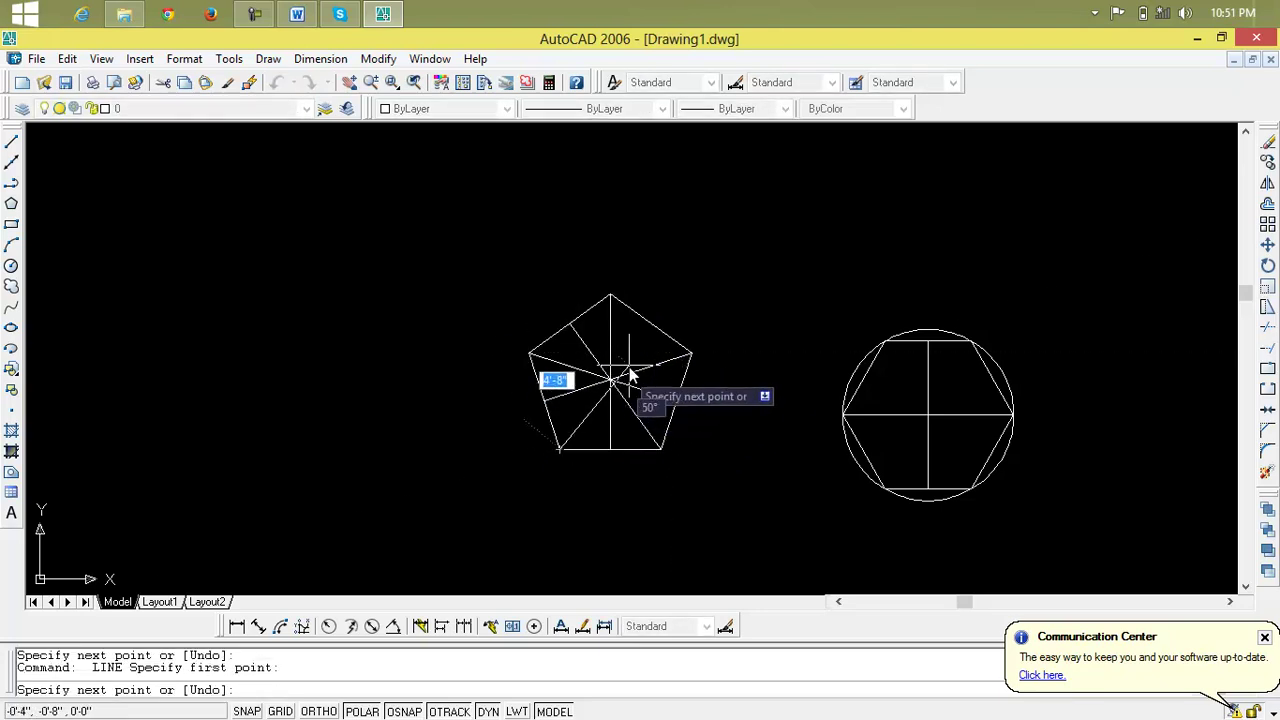
pyautogui.click(651, 323)
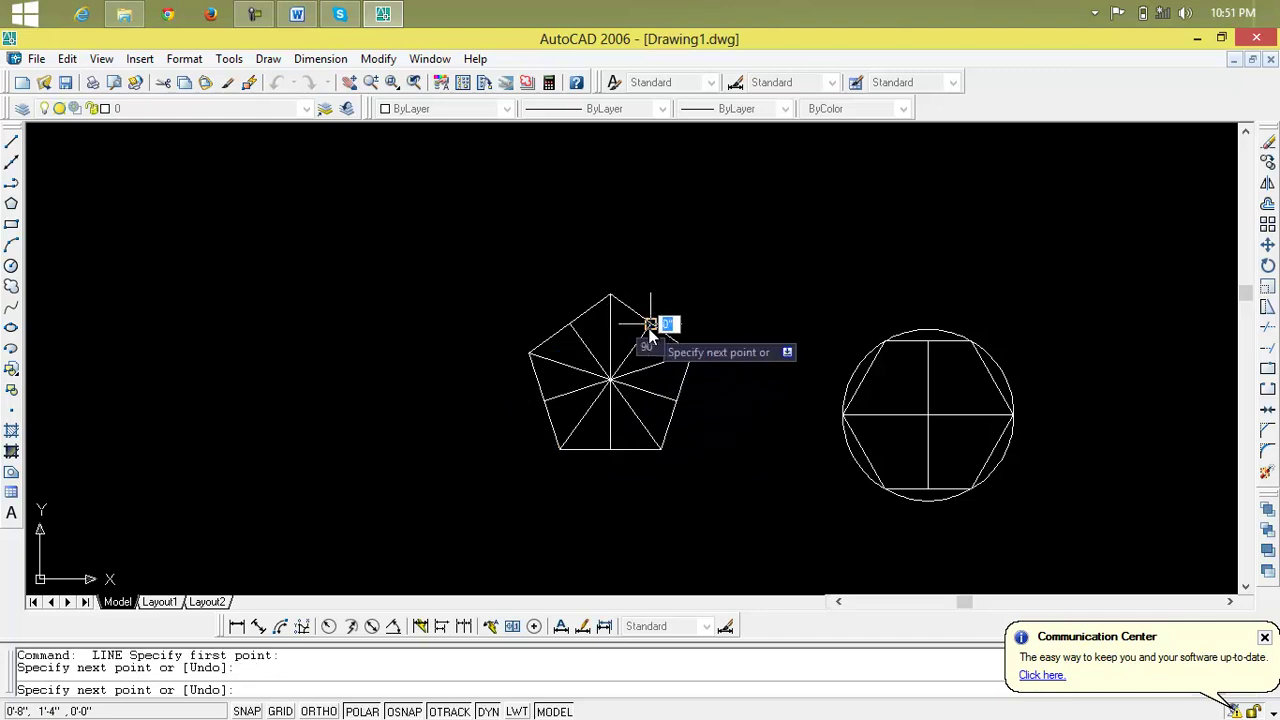
pyautogui.press('Return')
pyautogui.scroll(2, 614, 395)
pyautogui.scroll(2, 609, 391)
pyautogui.scroll(1, 607, 357)
pyautogui.scroll(1, 615, 340)
pyautogui.scroll(1, 614, 300)
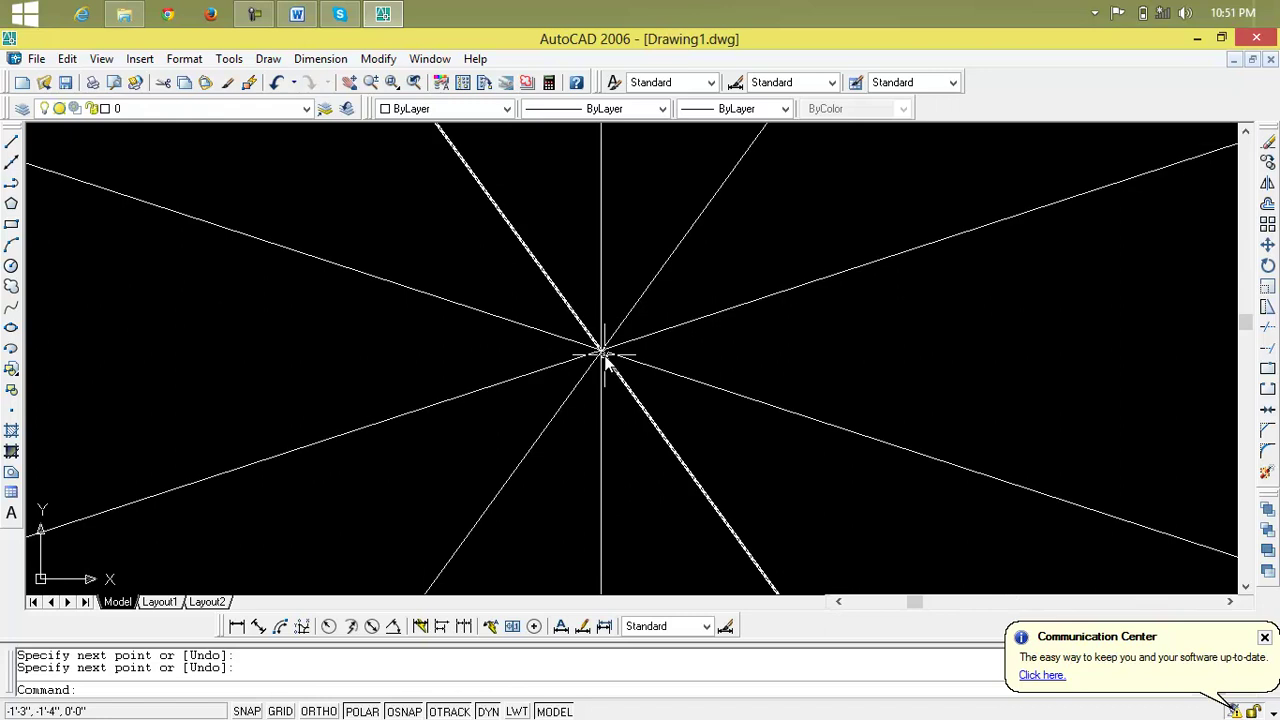
# Draw a circle of radius 4 centred where the pentagon's vertex-to-midpoint lines cross
pyautogui.click(12, 266)
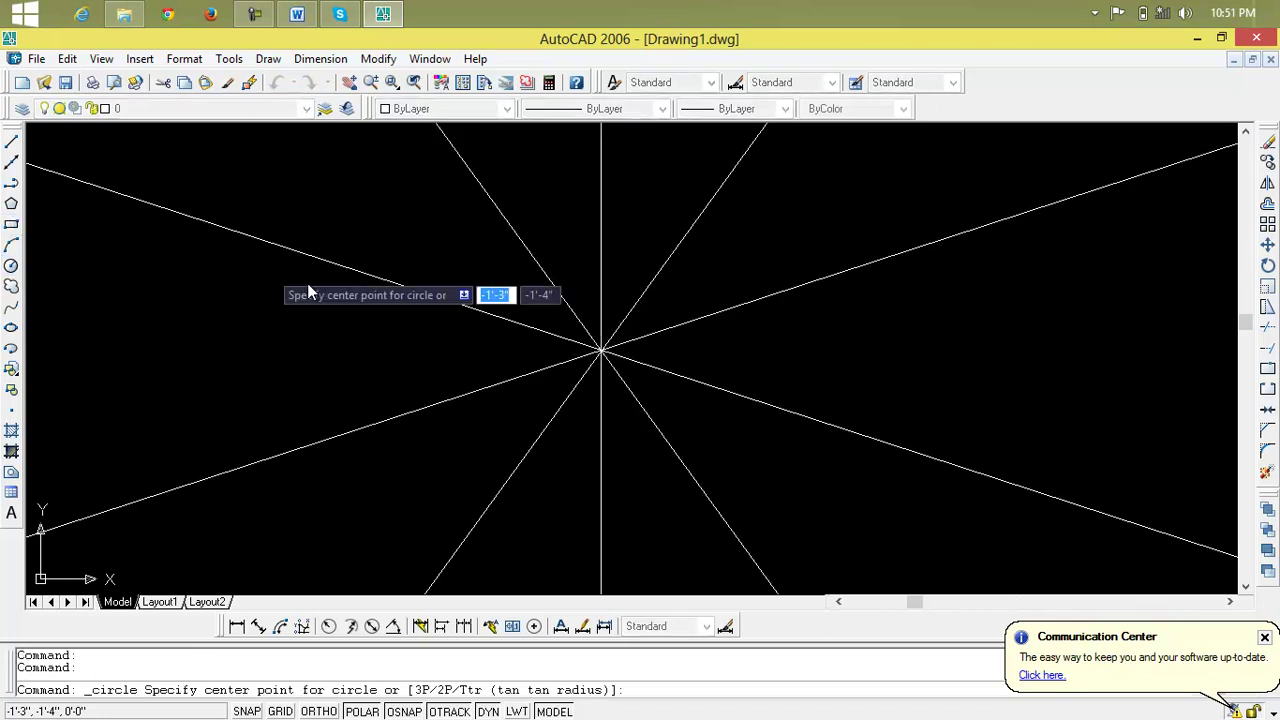
pyautogui.click(599, 350)
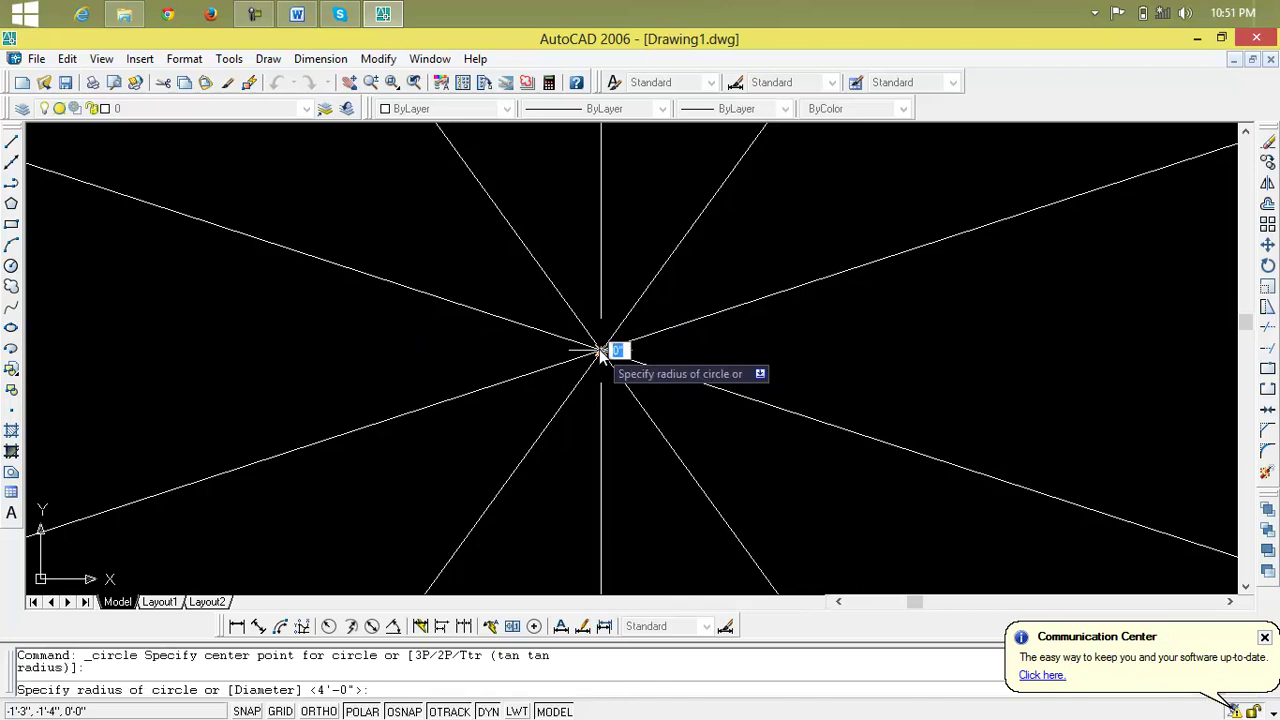
pyautogui.scroll(-2, 599, 350)
pyautogui.scroll(-3, 599, 350)
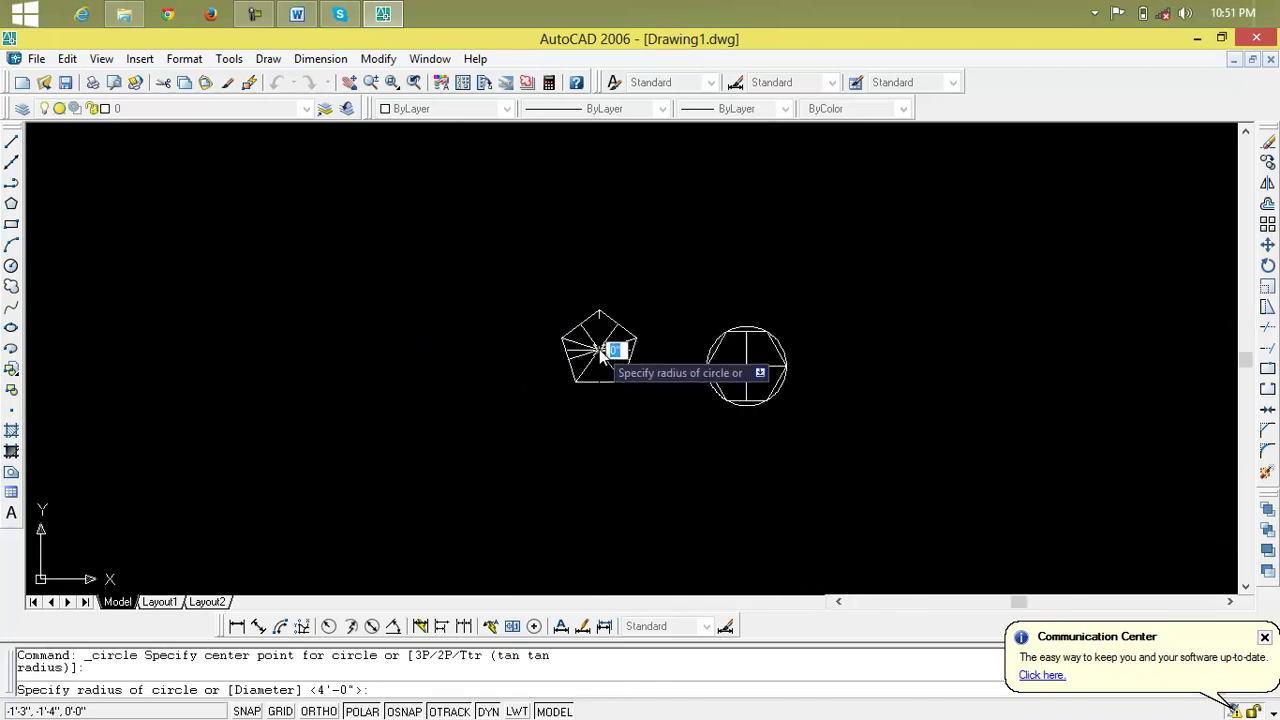
pyautogui.scroll(4, 599, 349)
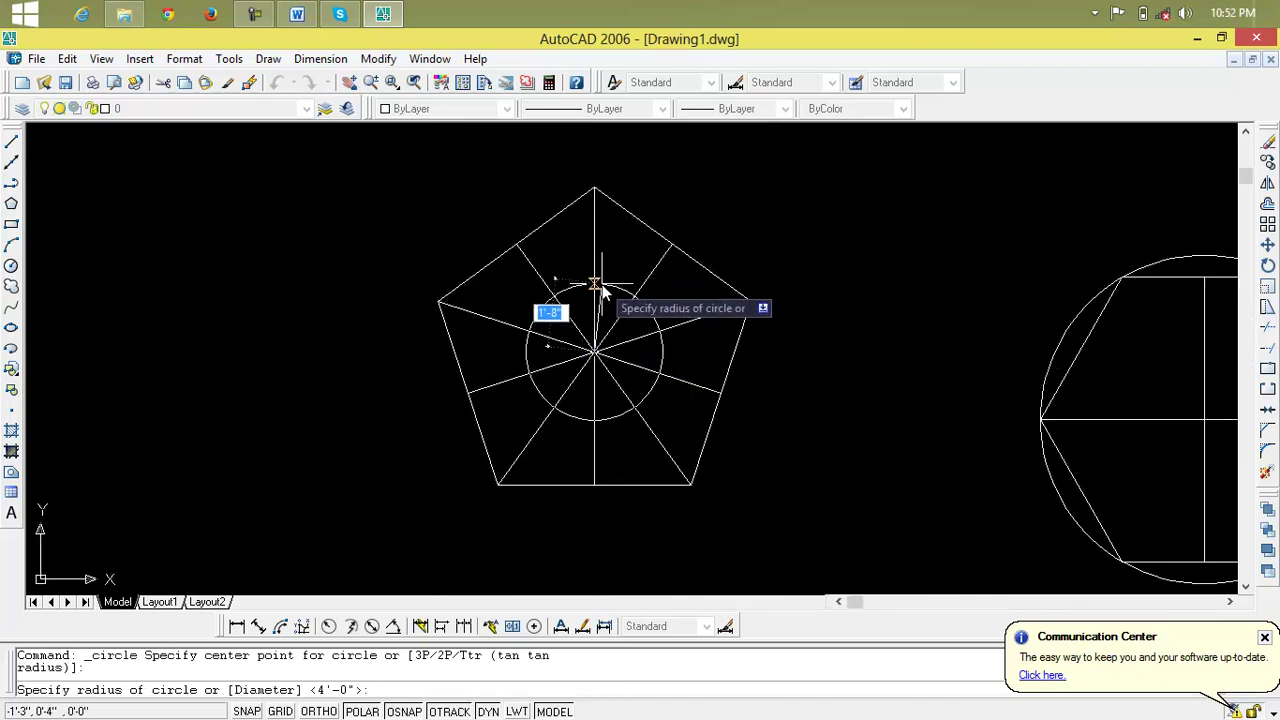
pyautogui.write('4')
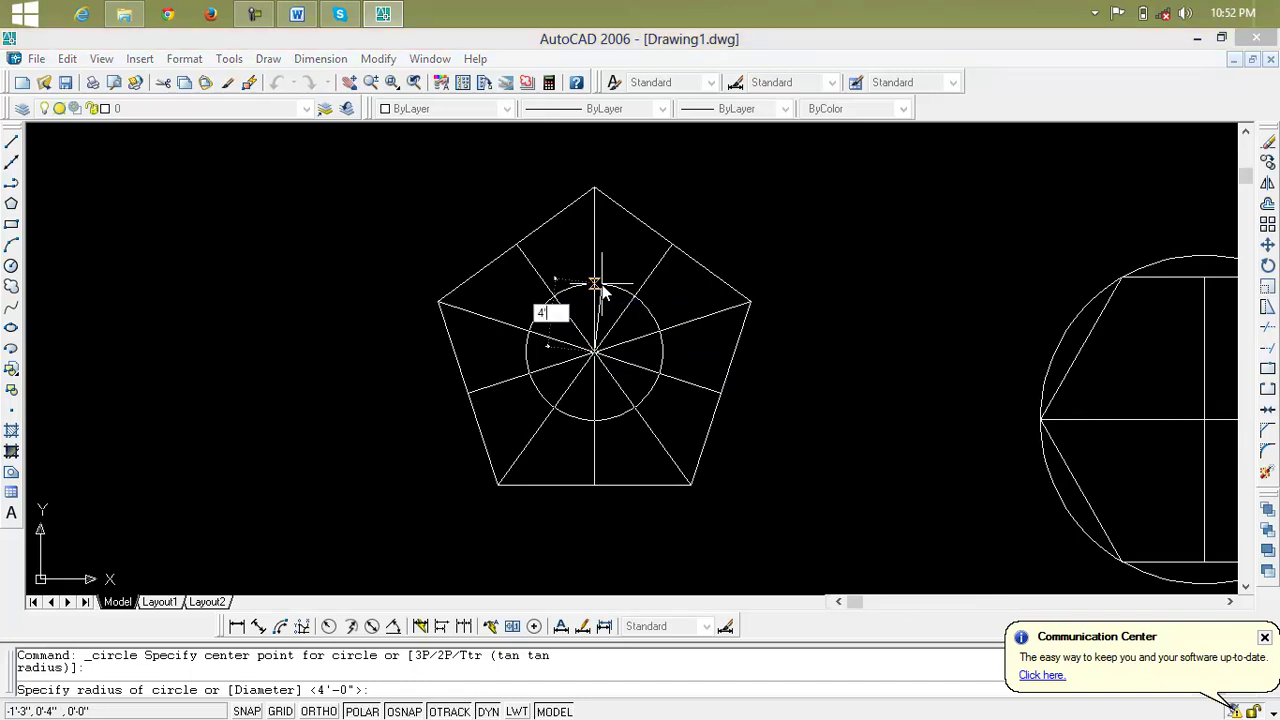
pyautogui.press('Return')
pyautogui.scroll(-4, 604, 295)
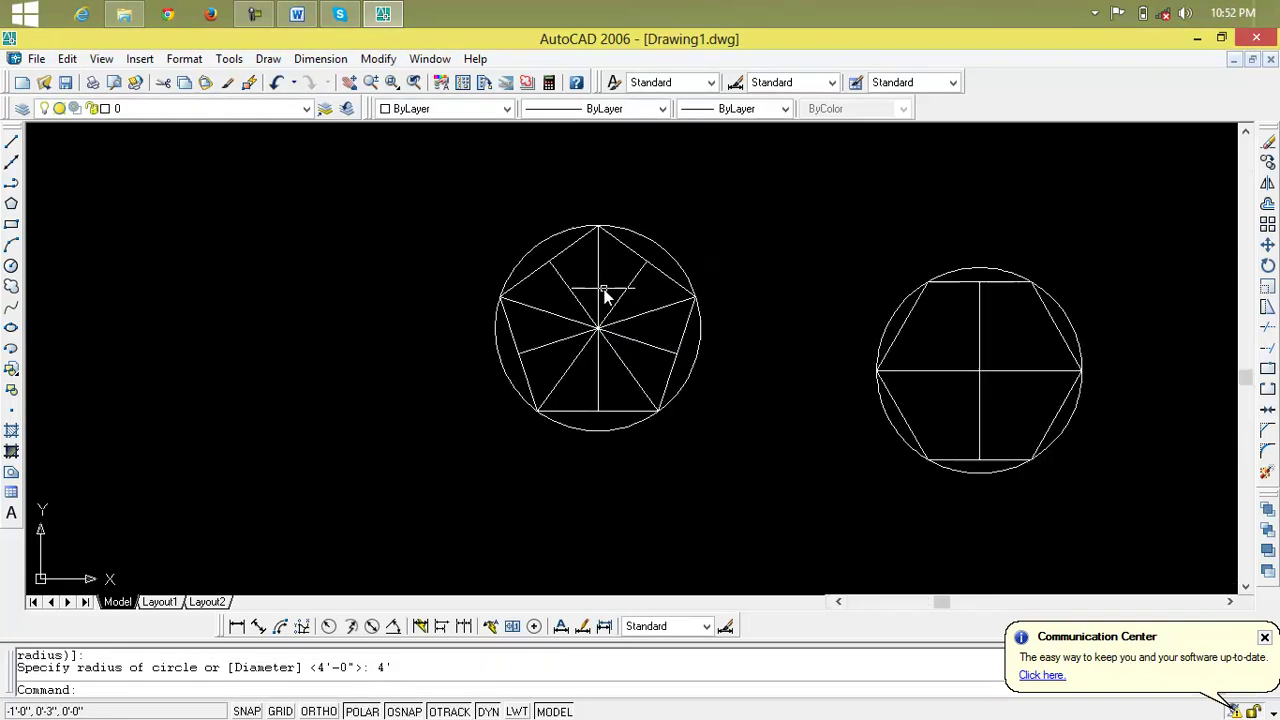
pyautogui.moveTo(604, 295); pyautogui.dragTo(449, 288, button='middle')
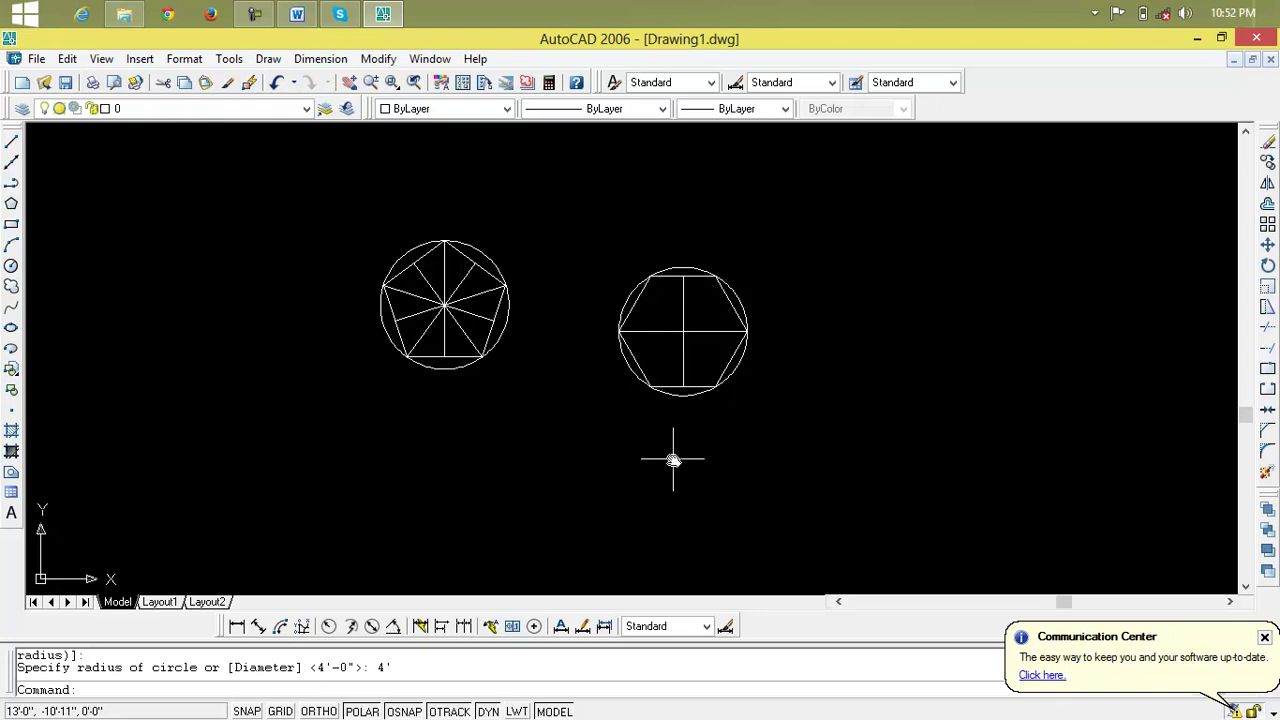
pyautogui.moveTo(853, 225)
pyautogui.mouseDown(button='middle')
pyautogui.moveTo(611, 186)
pyautogui.moveTo(608, 173)
pyautogui.mouseUp(button='middle')
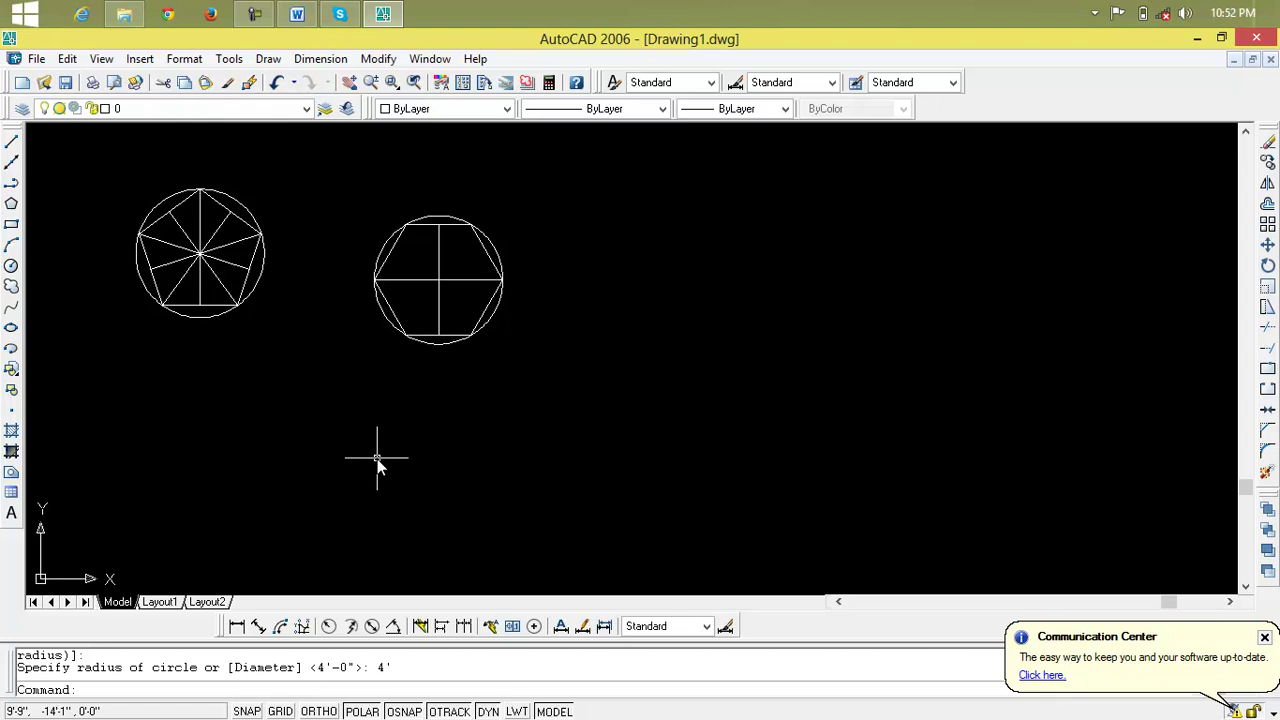
# Start the POLYGON command with PO and accept the default six sides
pyautogui.click(268, 58)
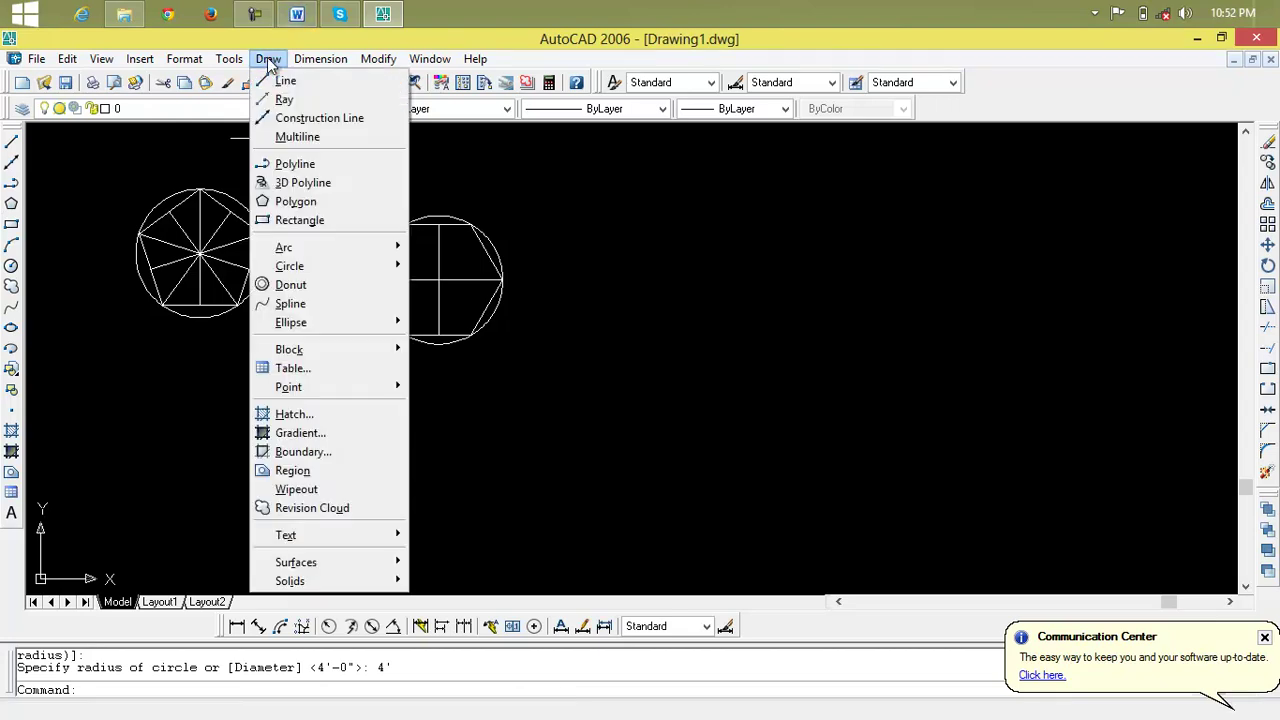
pyautogui.click(319, 205)
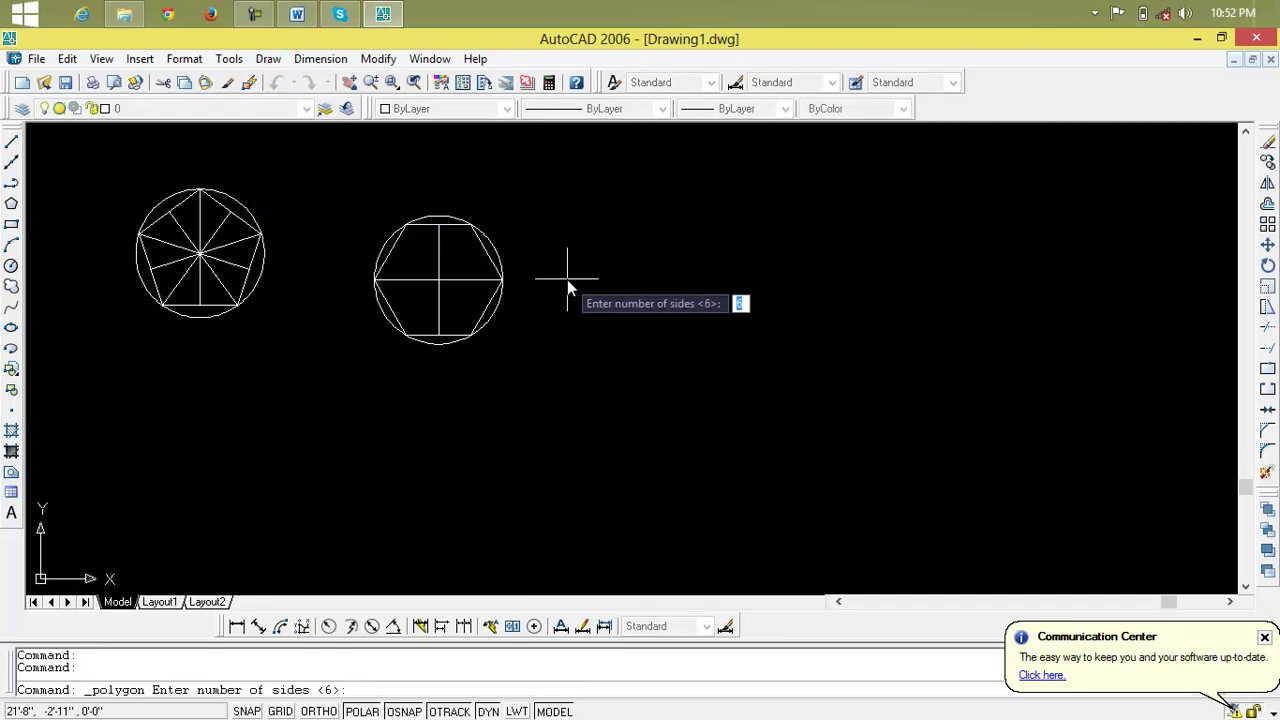
pyautogui.press('Escape')
pyautogui.press('Escape')
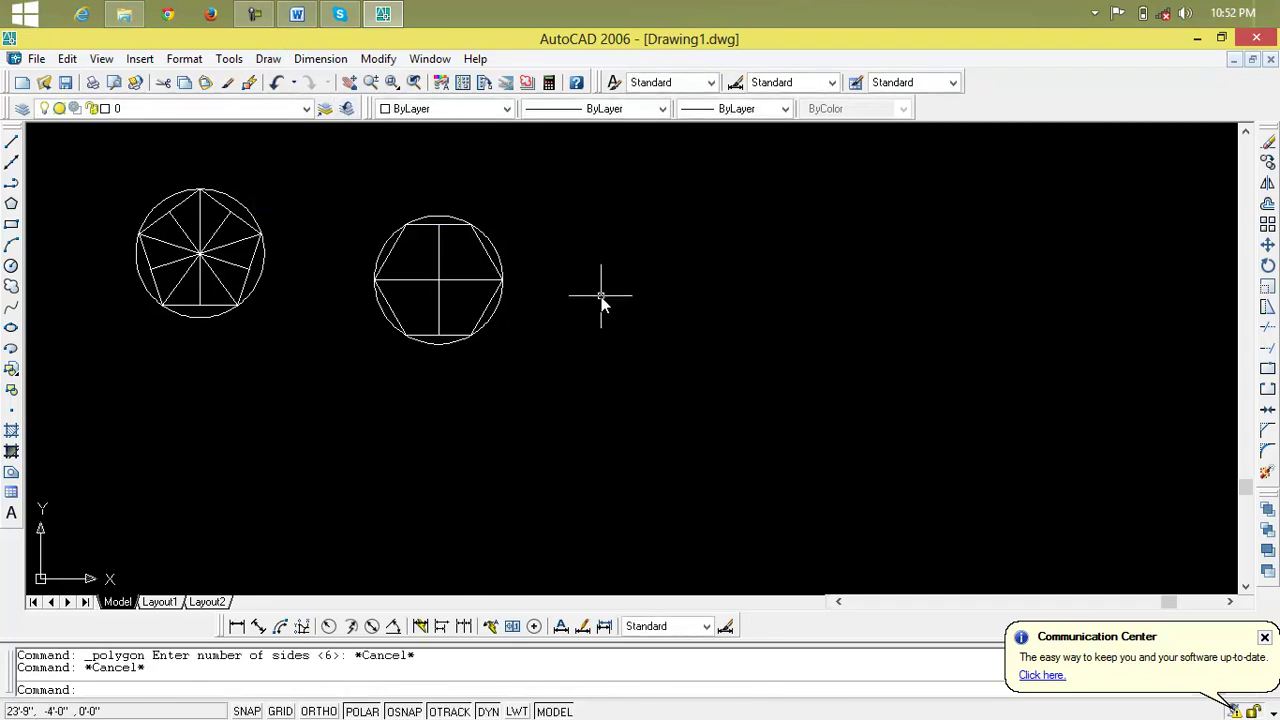
pyautogui.write('pol')
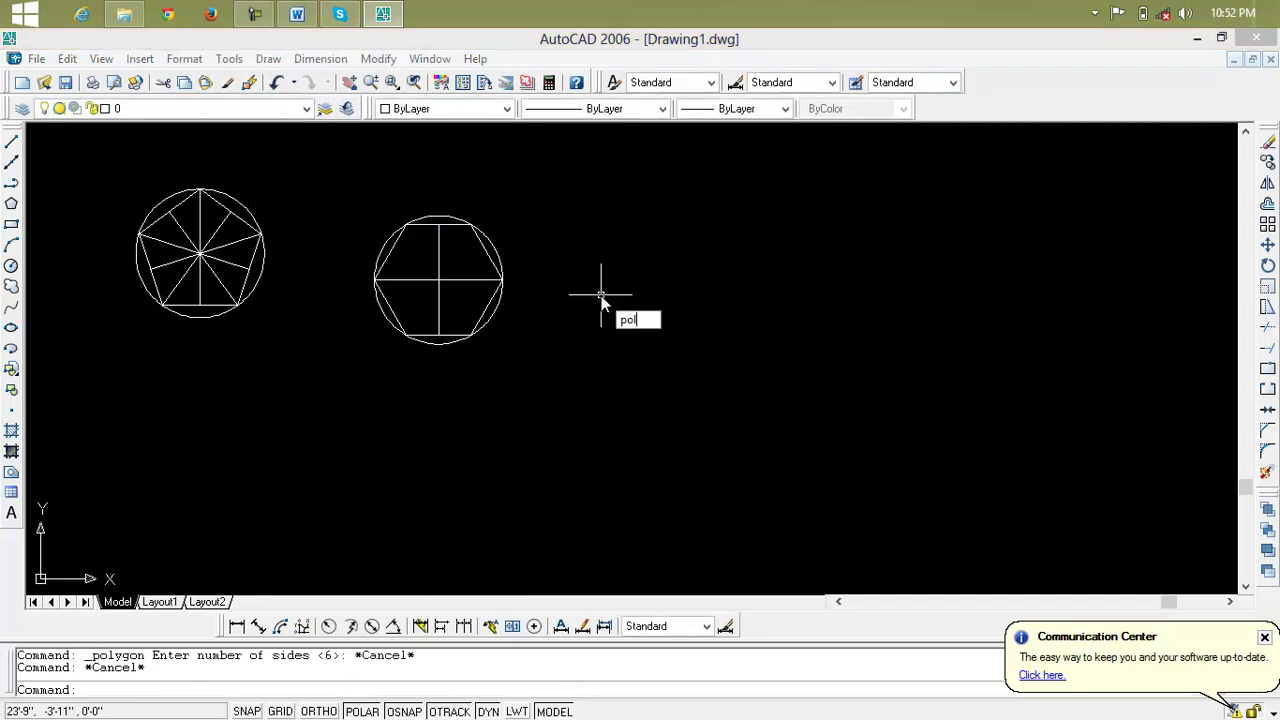
pyautogui.press('Return')
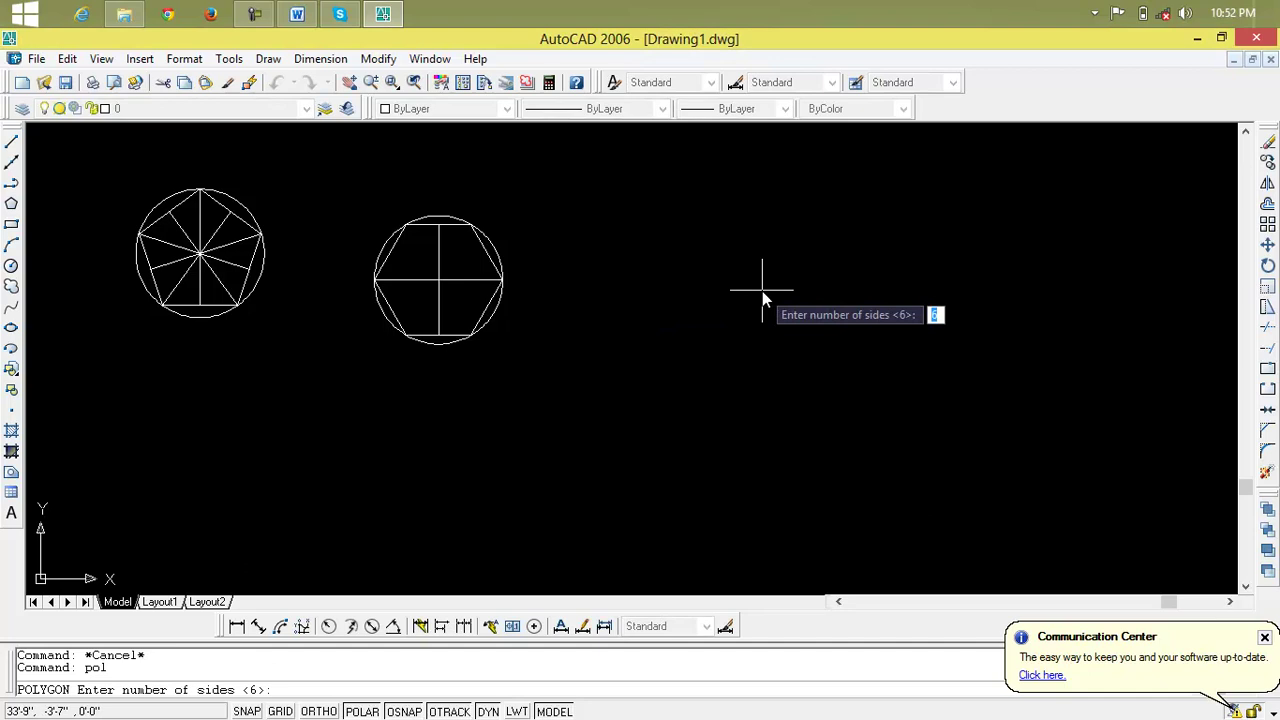
pyautogui.press('Return')
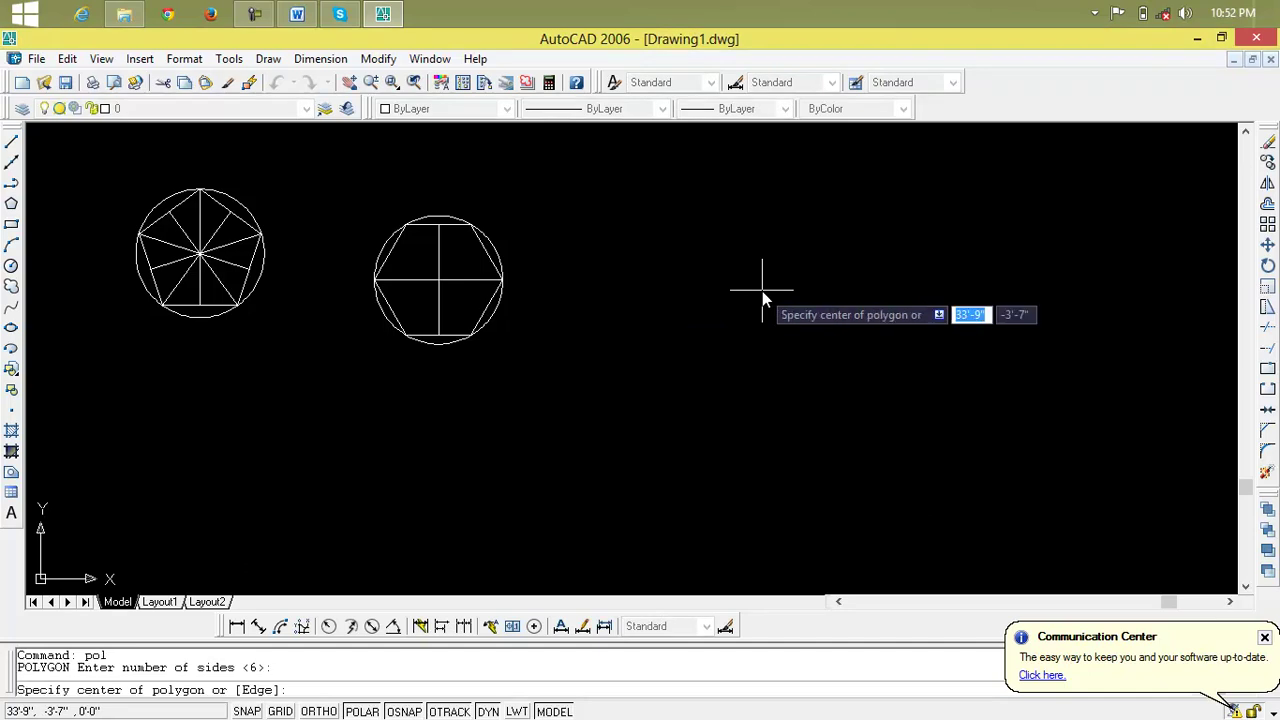
# Centre the hexagon in the empty area, circumscribed about a 4' radius circle
pyautogui.click(821, 346)
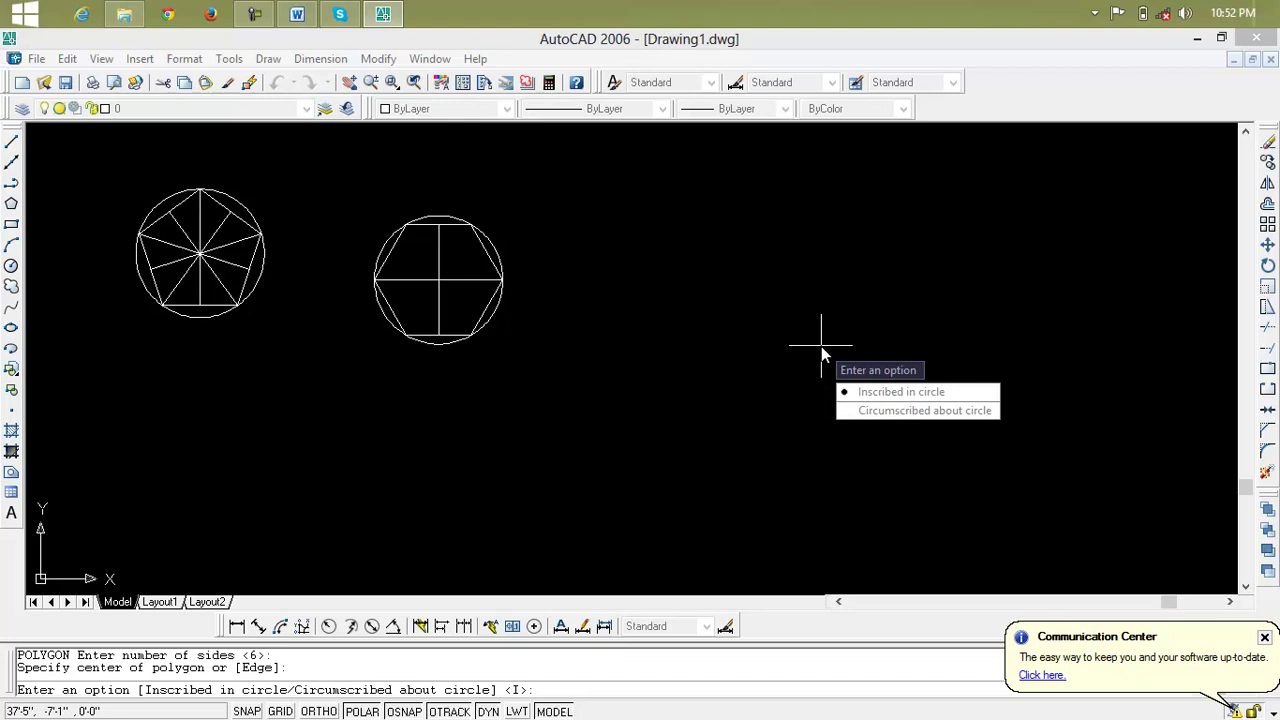
pyautogui.write('c')
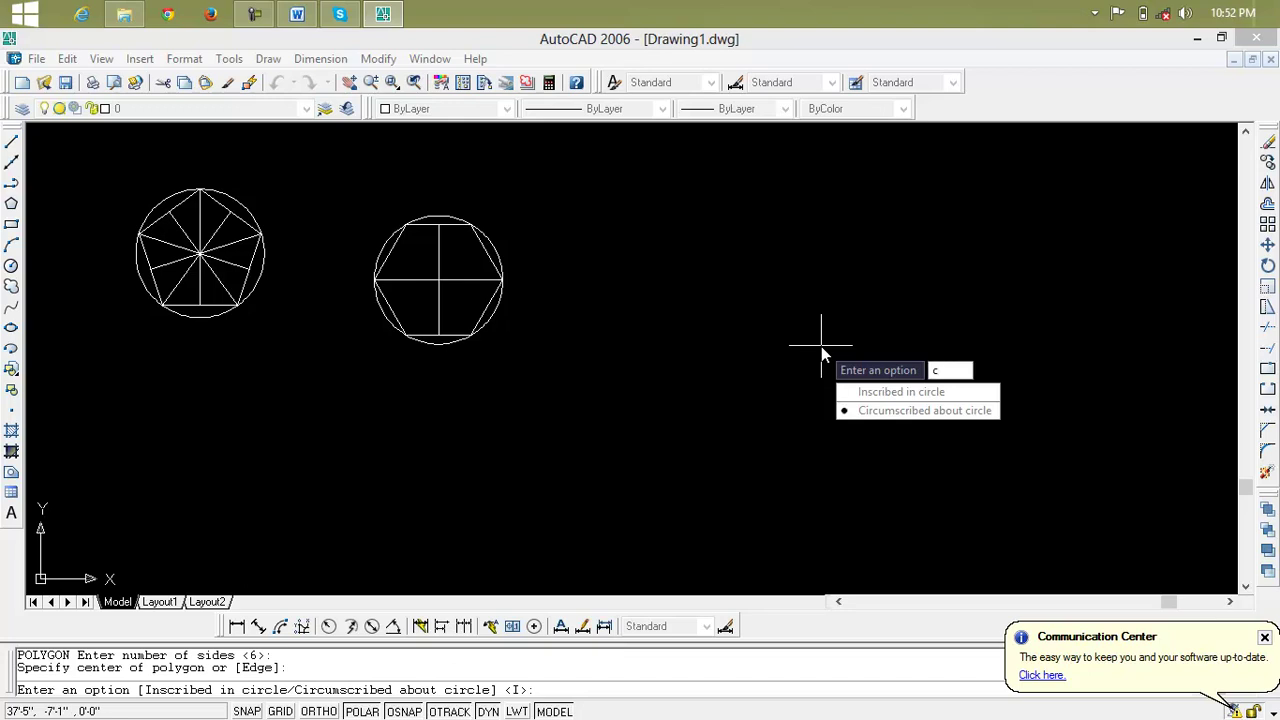
pyautogui.press('Return')
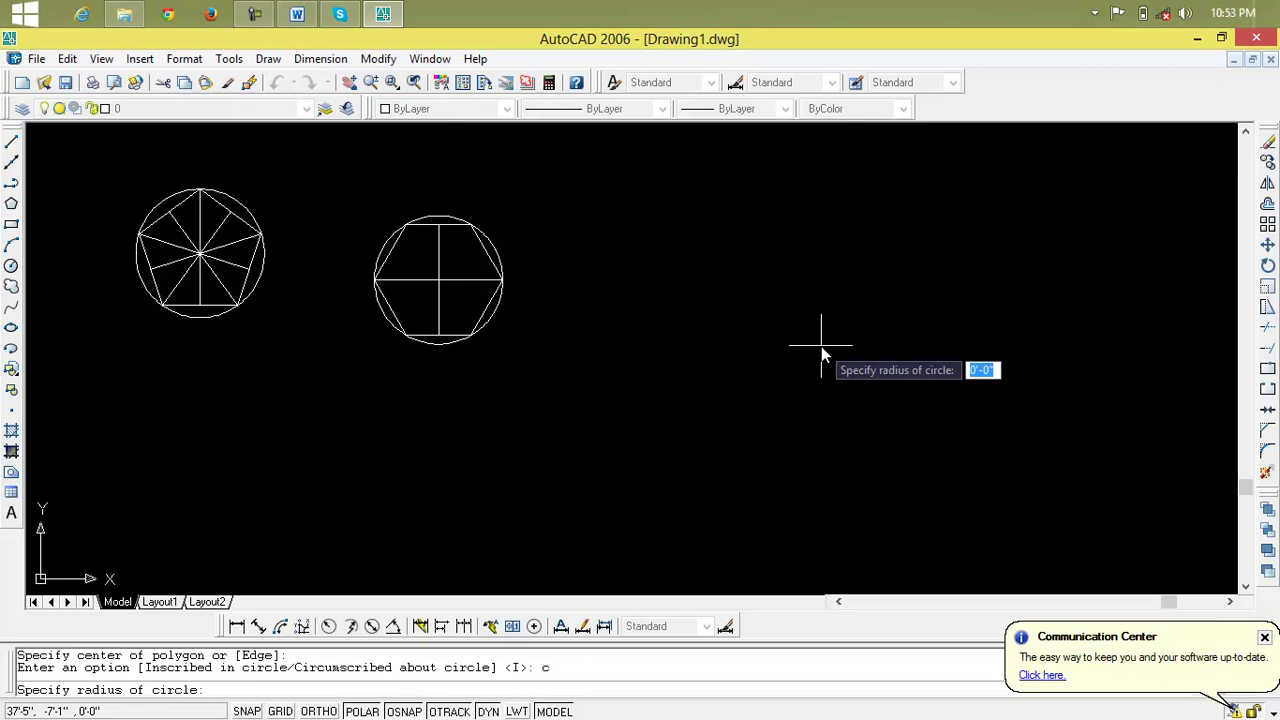
pyautogui.write("4'")
pyautogui.press('Return')
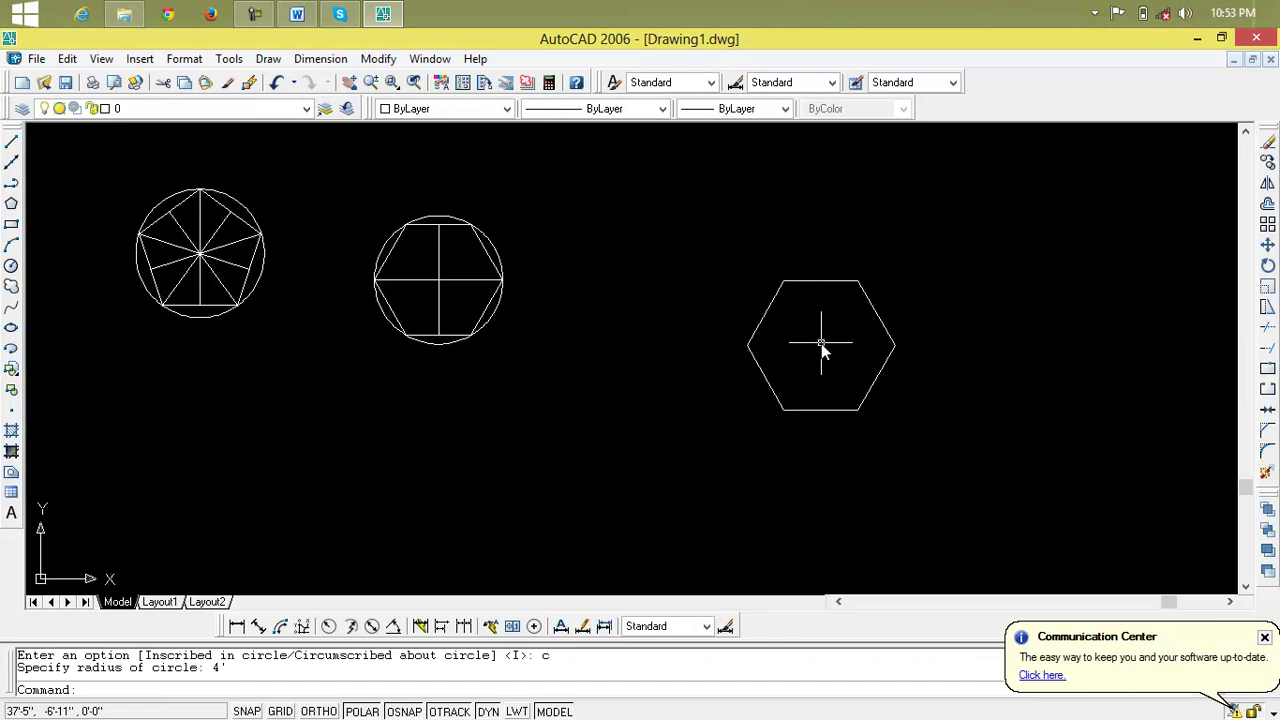
pyautogui.scroll(3, 821, 343)
pyautogui.moveTo(820, 326); pyautogui.dragTo(723, 298, button='middle')
pyautogui.scroll(3, 723, 298)
pyautogui.scroll(-2, 723, 290)
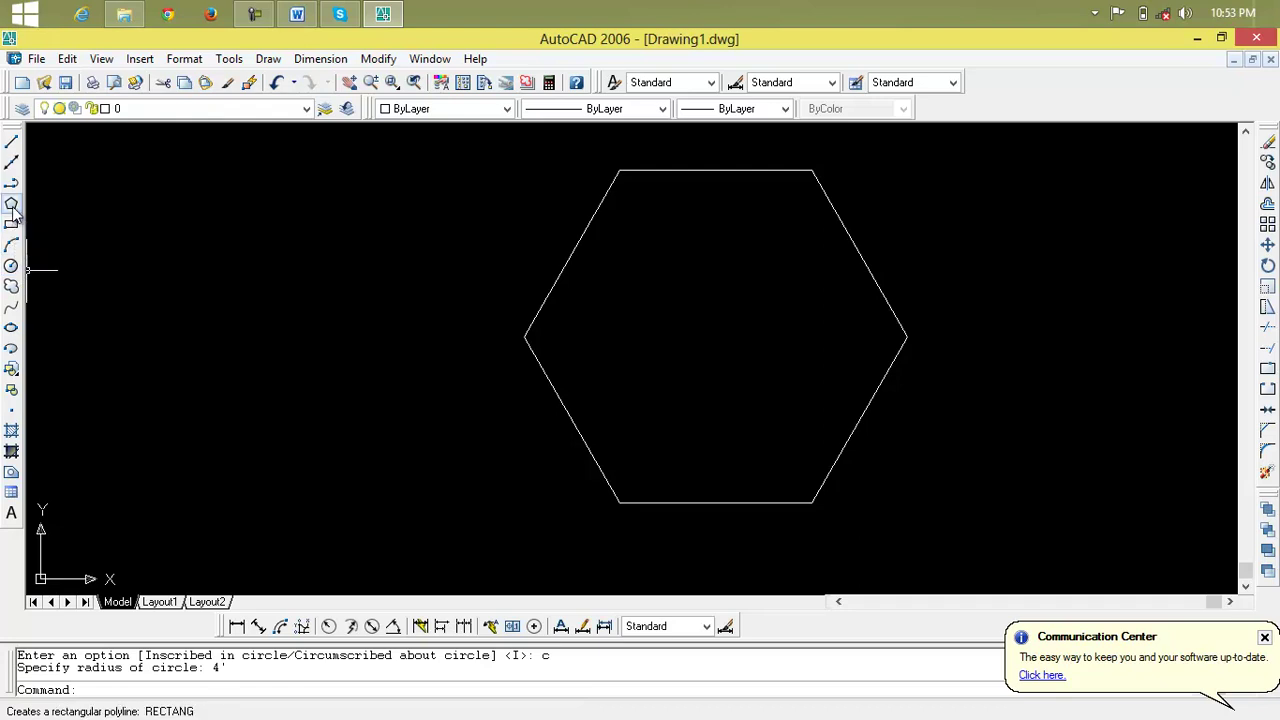
# Draw a vertical line from the hexagon's top-edge midpoint to its bottom edge and a horizontal line between its side vertices
pyautogui.click(11, 142)
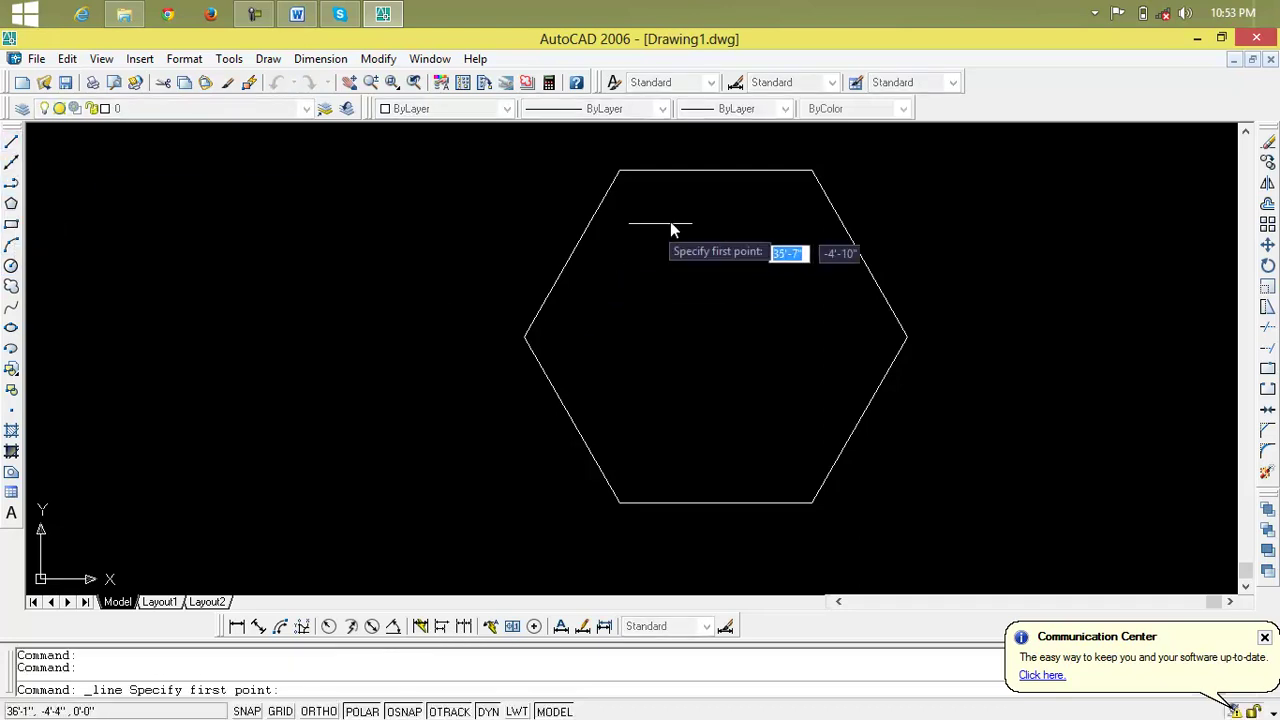
pyautogui.click(715, 170)
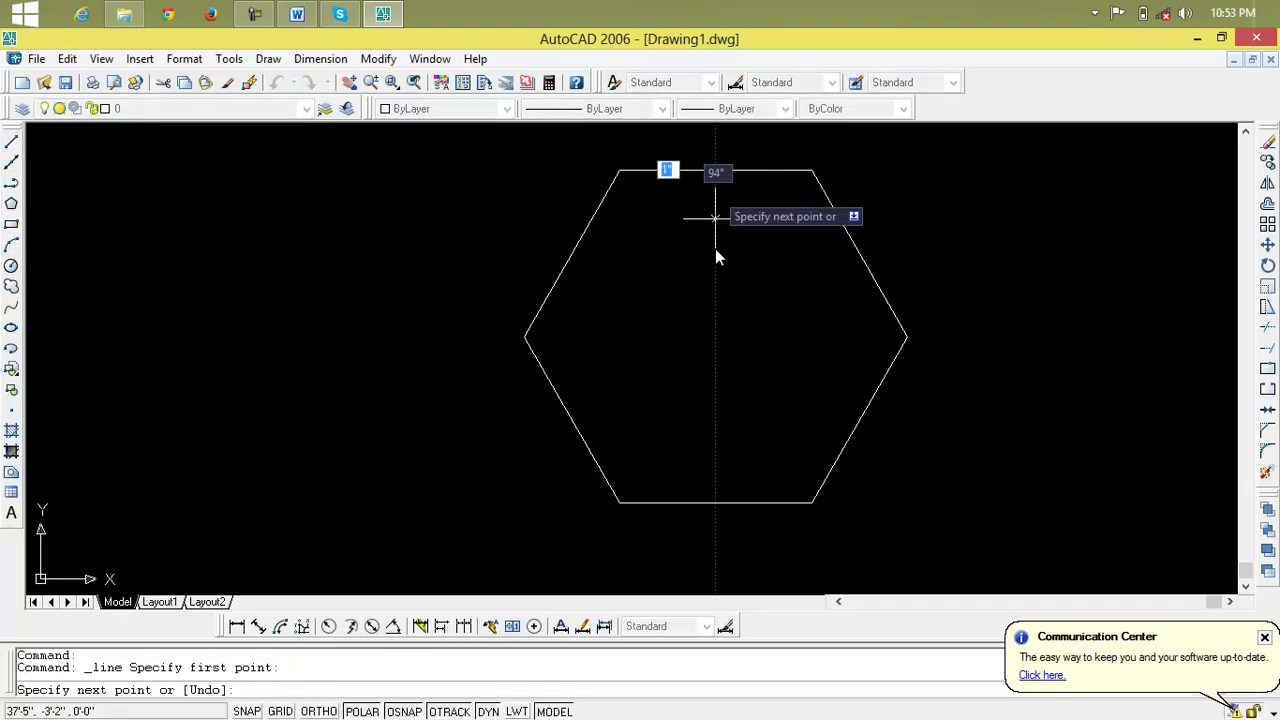
pyautogui.click(717, 503)
pyautogui.press('Return')
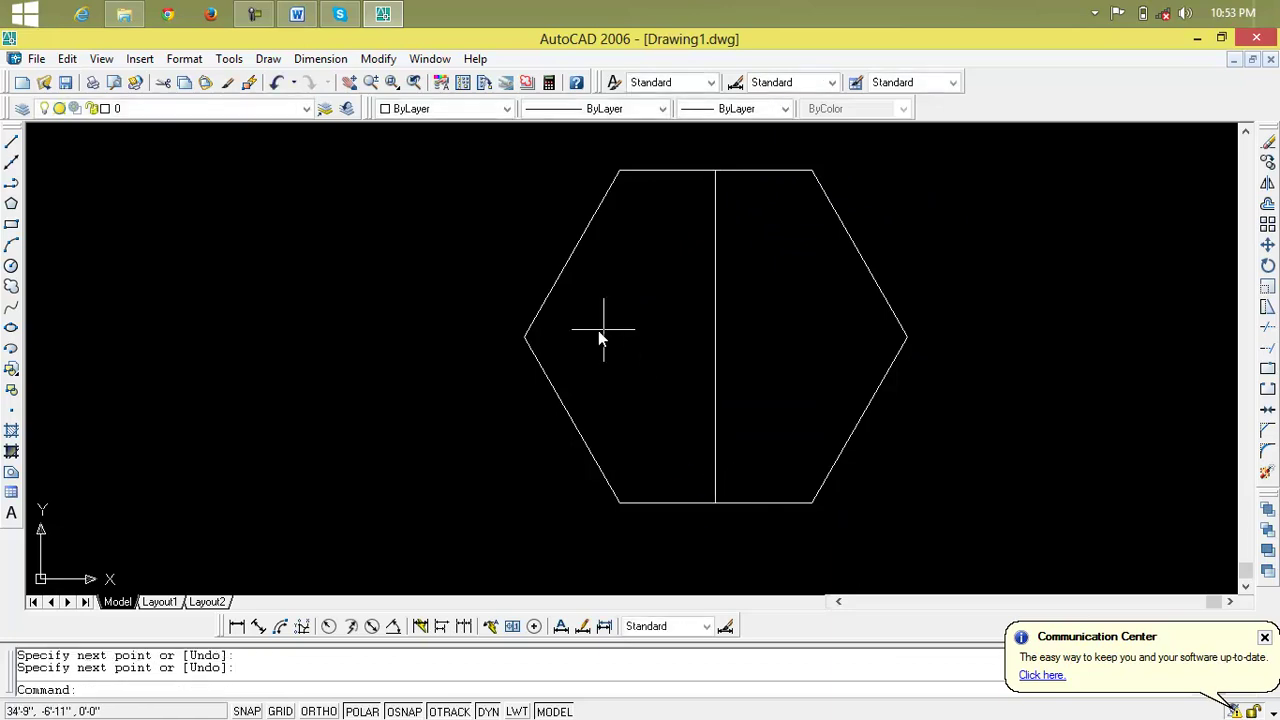
pyautogui.press('Return')
pyautogui.click(525, 337)
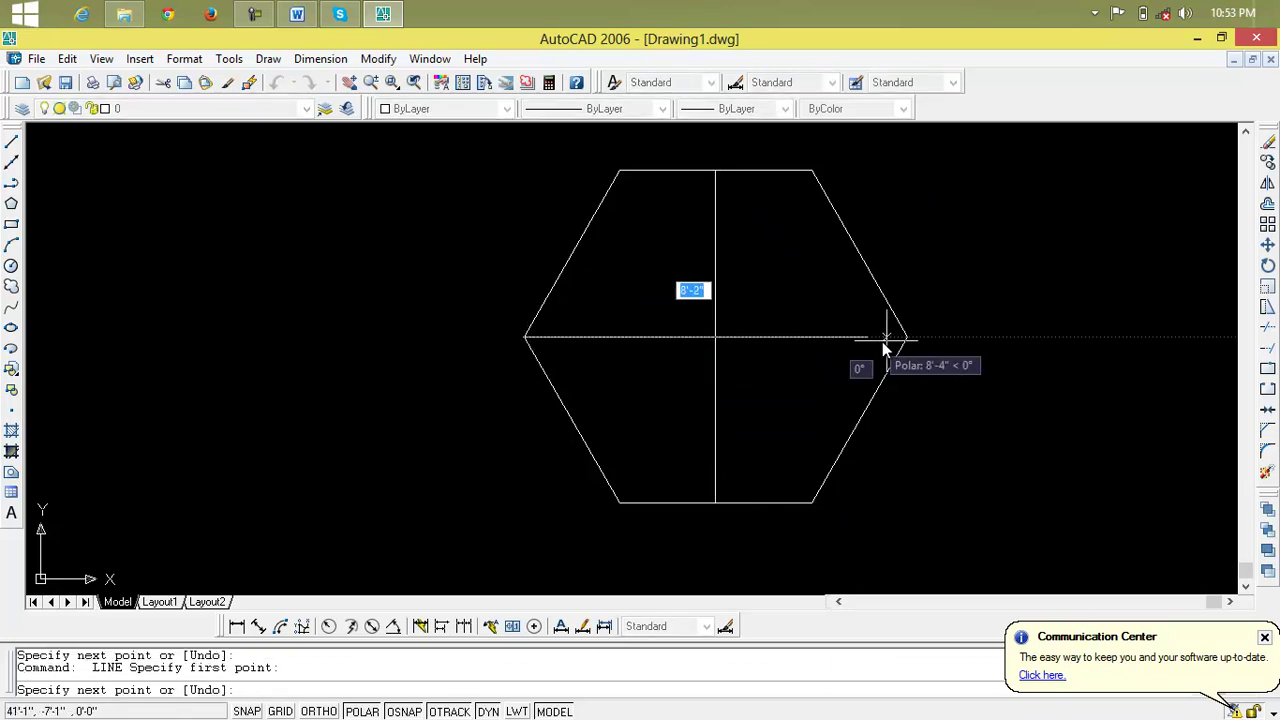
pyautogui.click(907, 337)
pyautogui.press('Return')
pyautogui.press('Return')
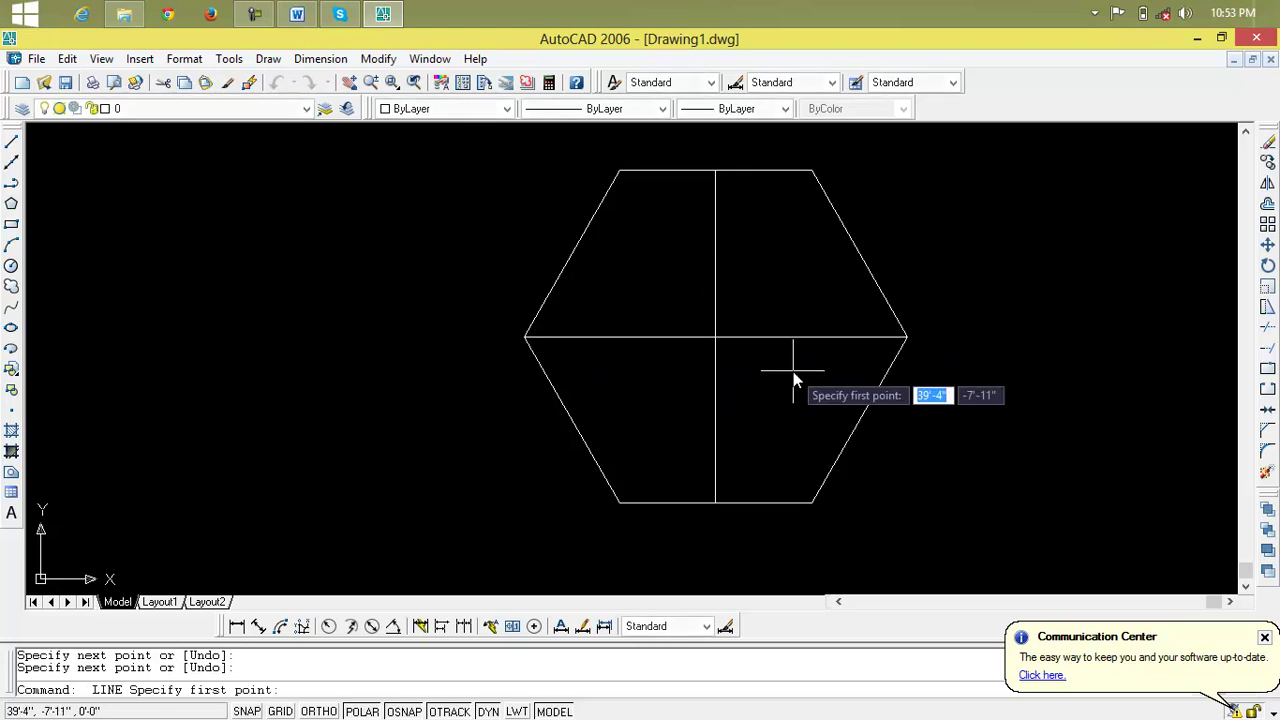
pyautogui.write('c')
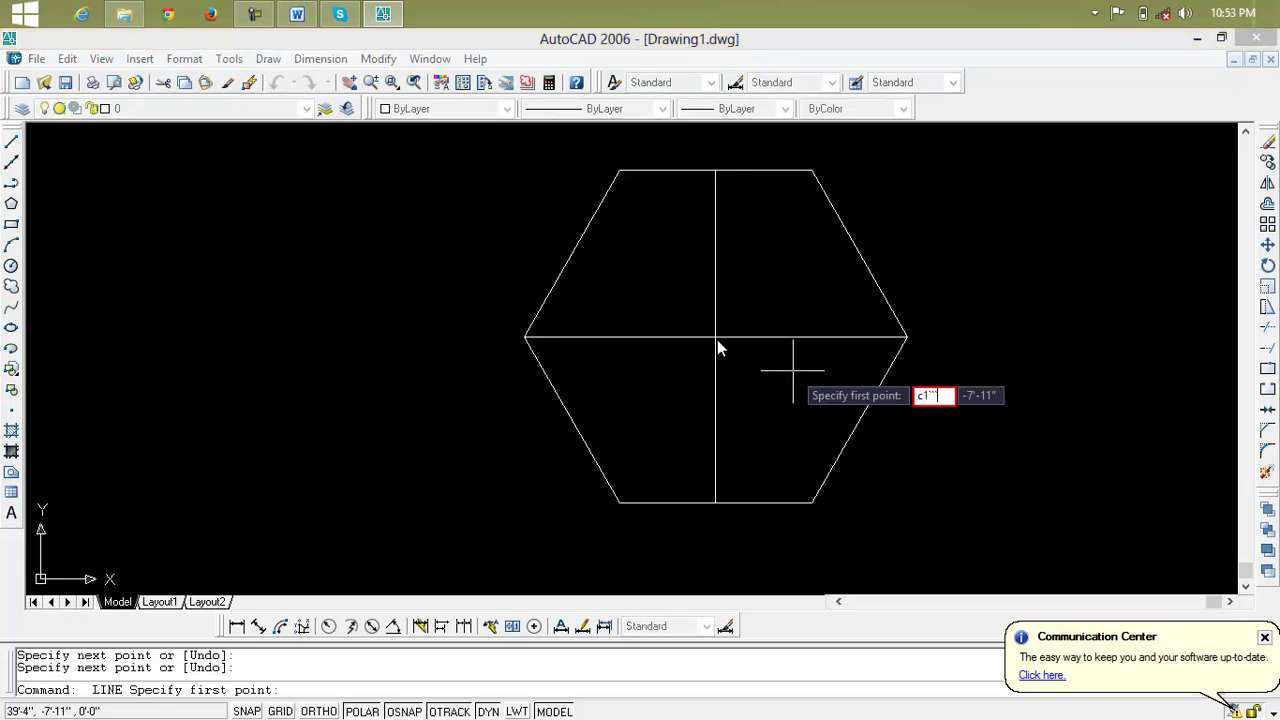
pyautogui.press('Escape')
pyautogui.press('Escape')
pyautogui.press('Escape')
# Centre a circle of radius 4 where the hexagon's dividing lines cross, then zoom out to show all three shapes
pyautogui.press('Return')
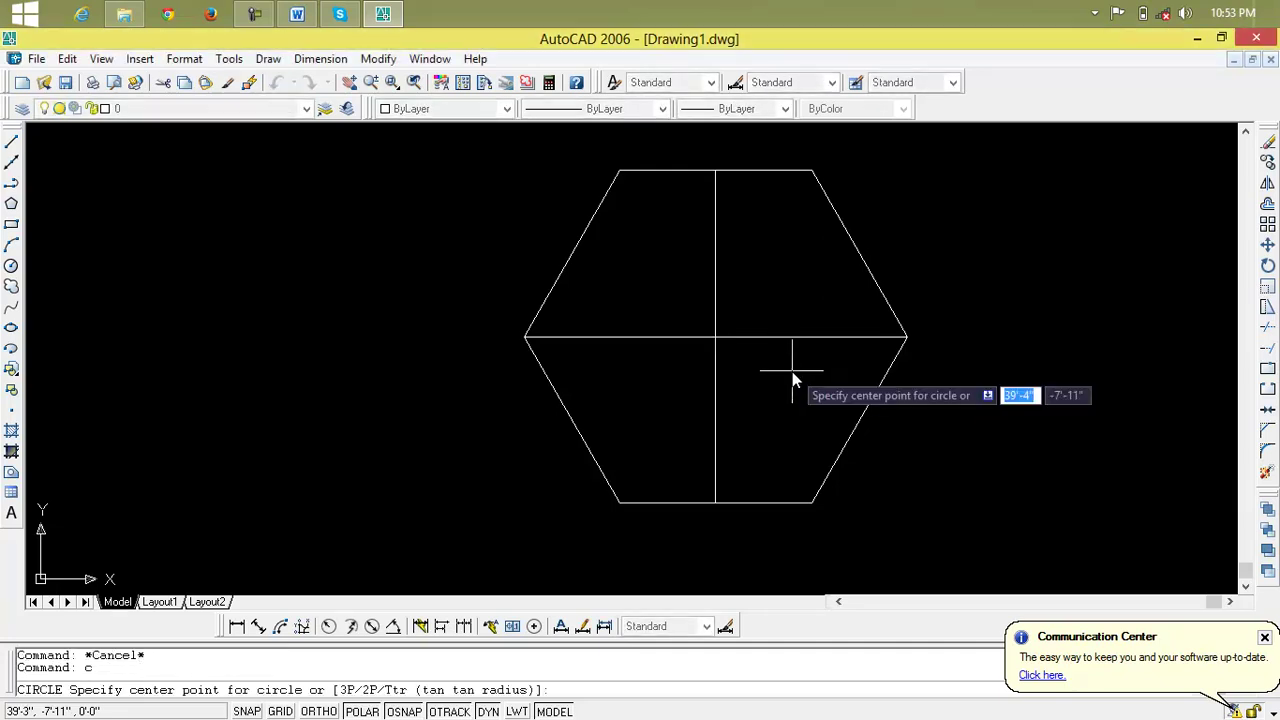
pyautogui.click(716, 340)
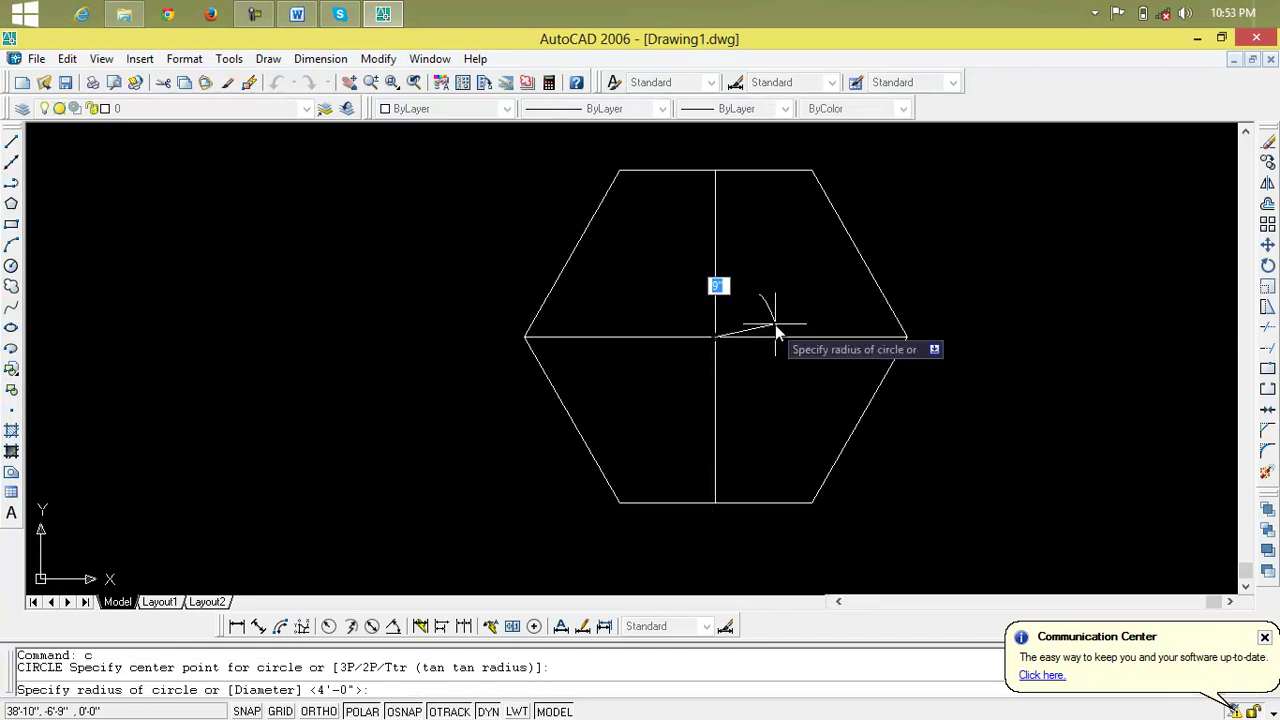
pyautogui.write('4')
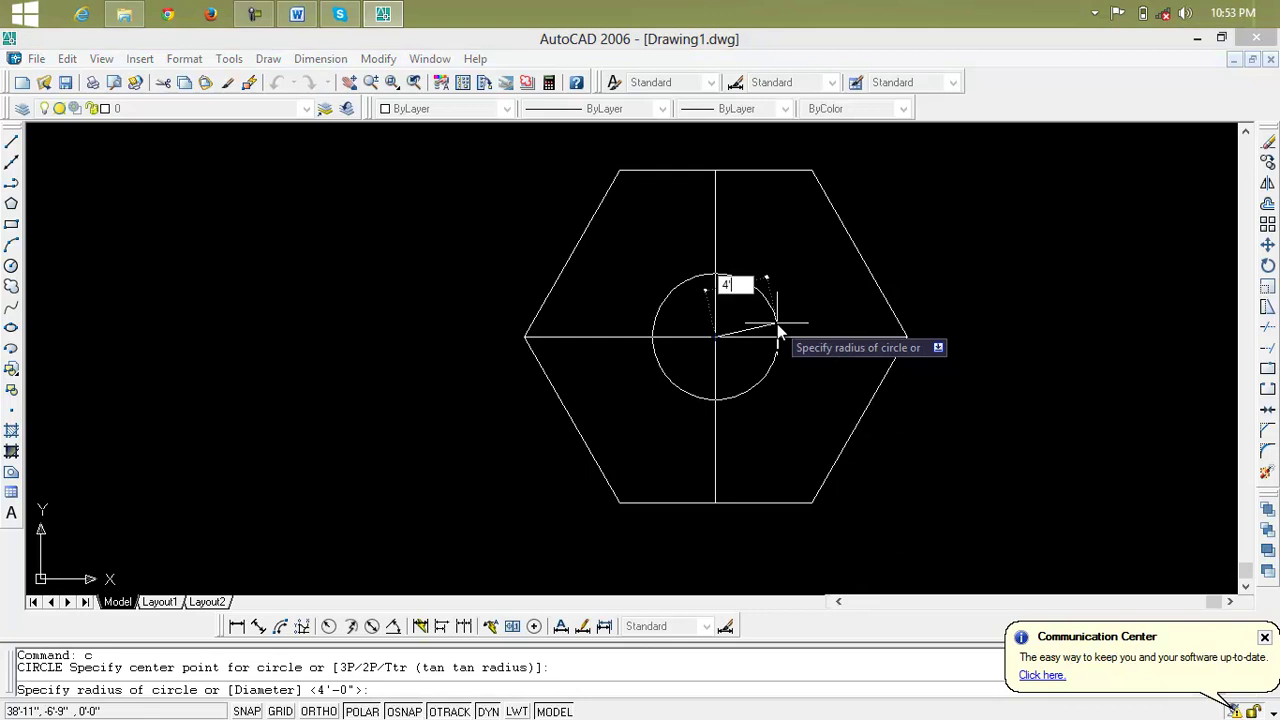
pyautogui.press('Return')
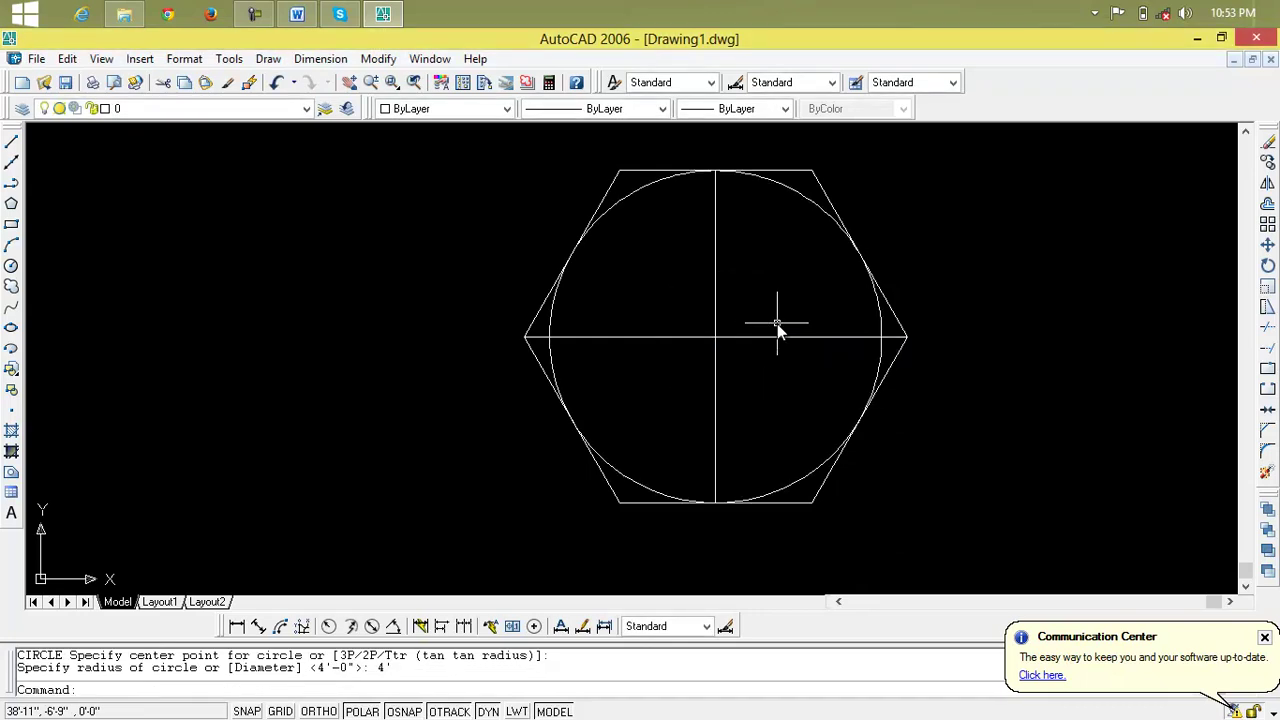
pyautogui.scroll(-5, 777, 330)
pyautogui.moveTo(777, 326); pyautogui.dragTo(1022, 368, button='middle')
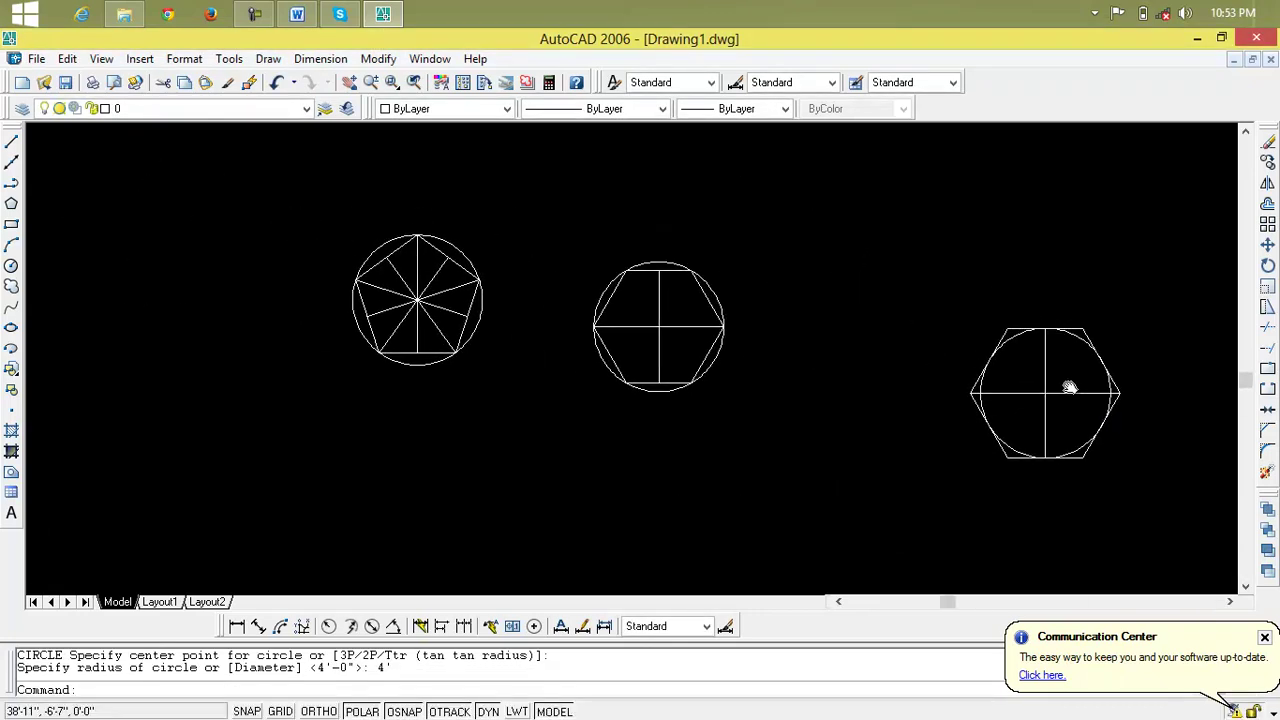
pyautogui.scroll(2, 1022, 368)
pyautogui.scroll(3, 1021, 365)
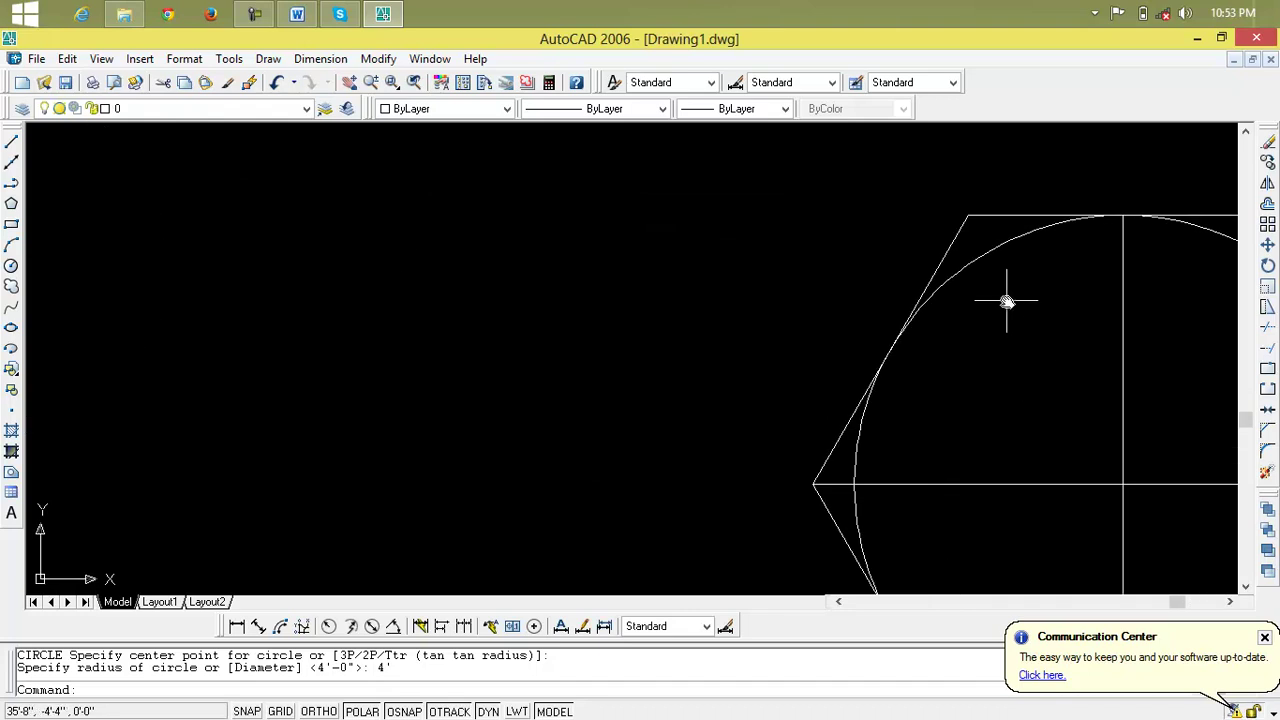
pyautogui.scroll(-3, 1006, 301)
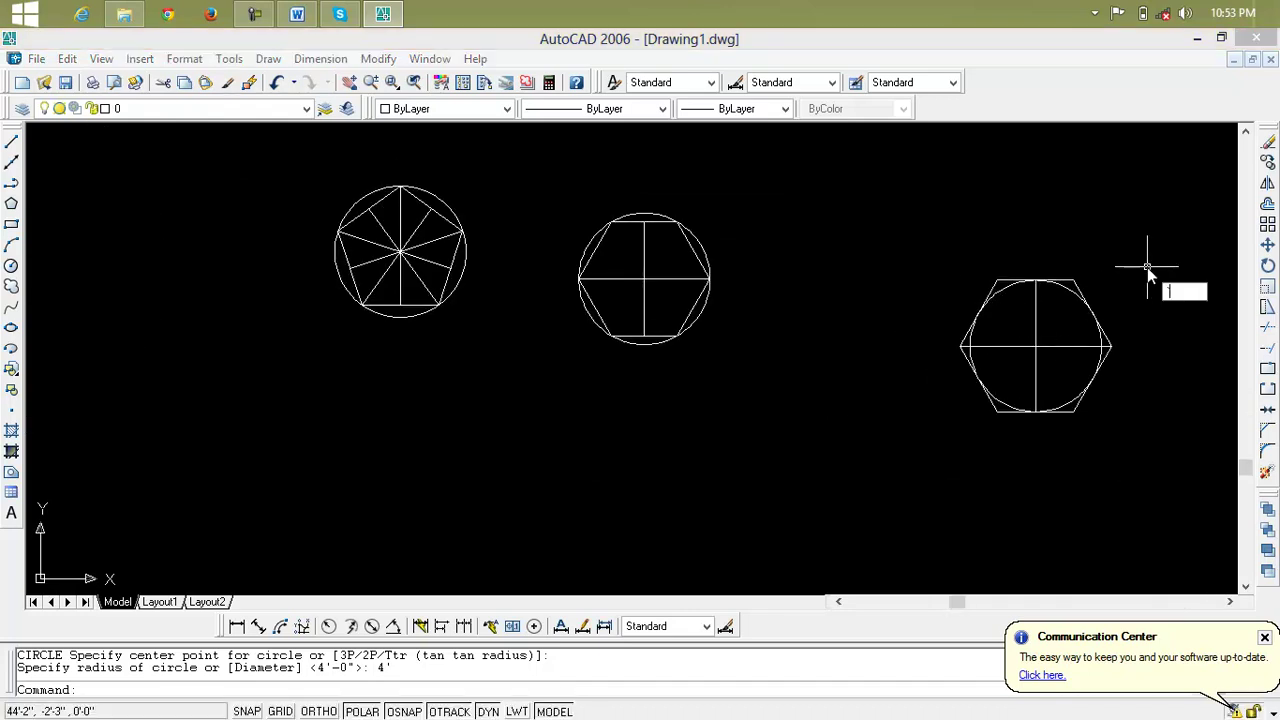
pyautogui.press('Escape')
pyautogui.press('Escape')
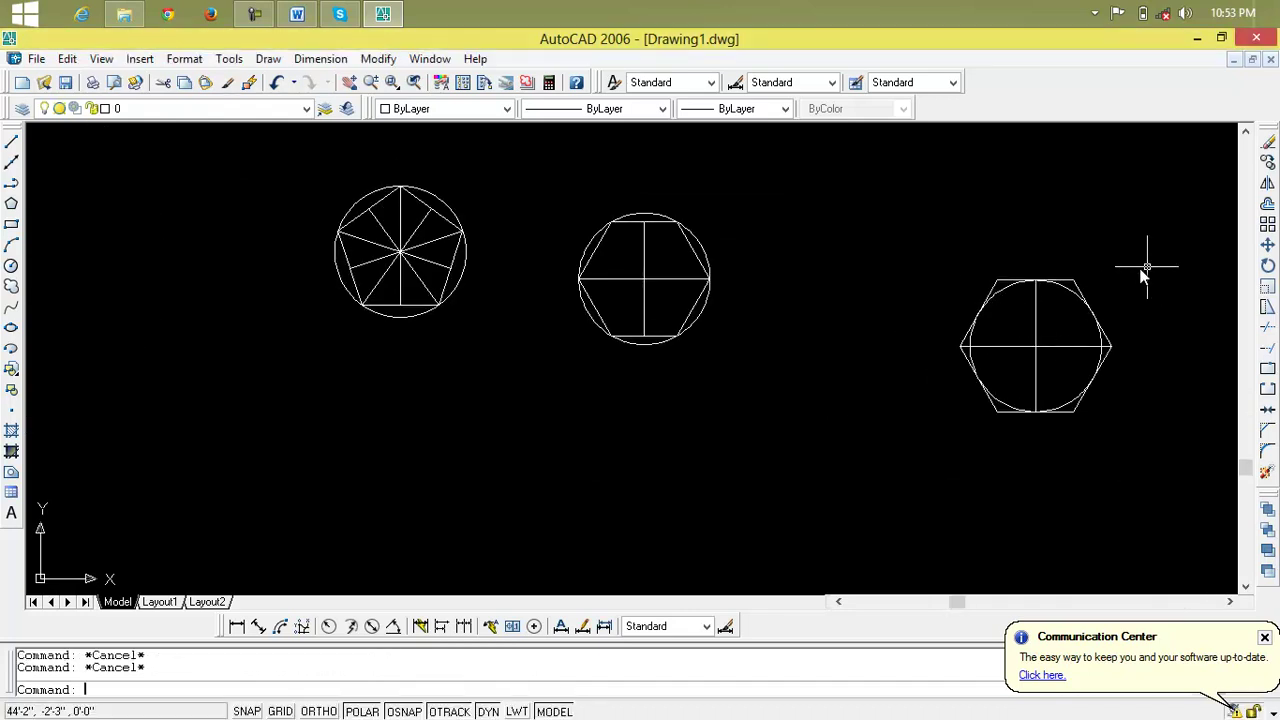
# Move the circumscribed hexagon group by its left vertex to sit just right of the middle hexagon
pyautogui.write('m')
pyautogui.press('Return')
pyautogui.click(1147, 267)
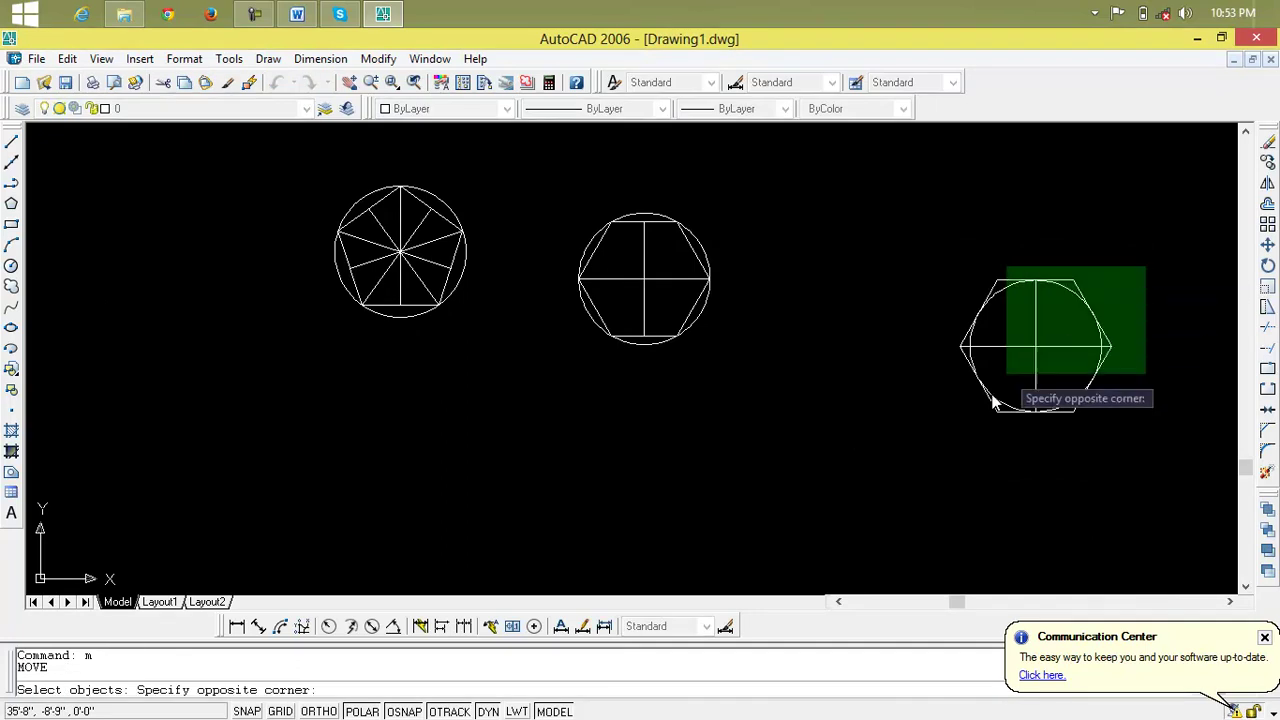
pyautogui.click(942, 480)
pyautogui.press('Return')
pyautogui.click(960, 345)
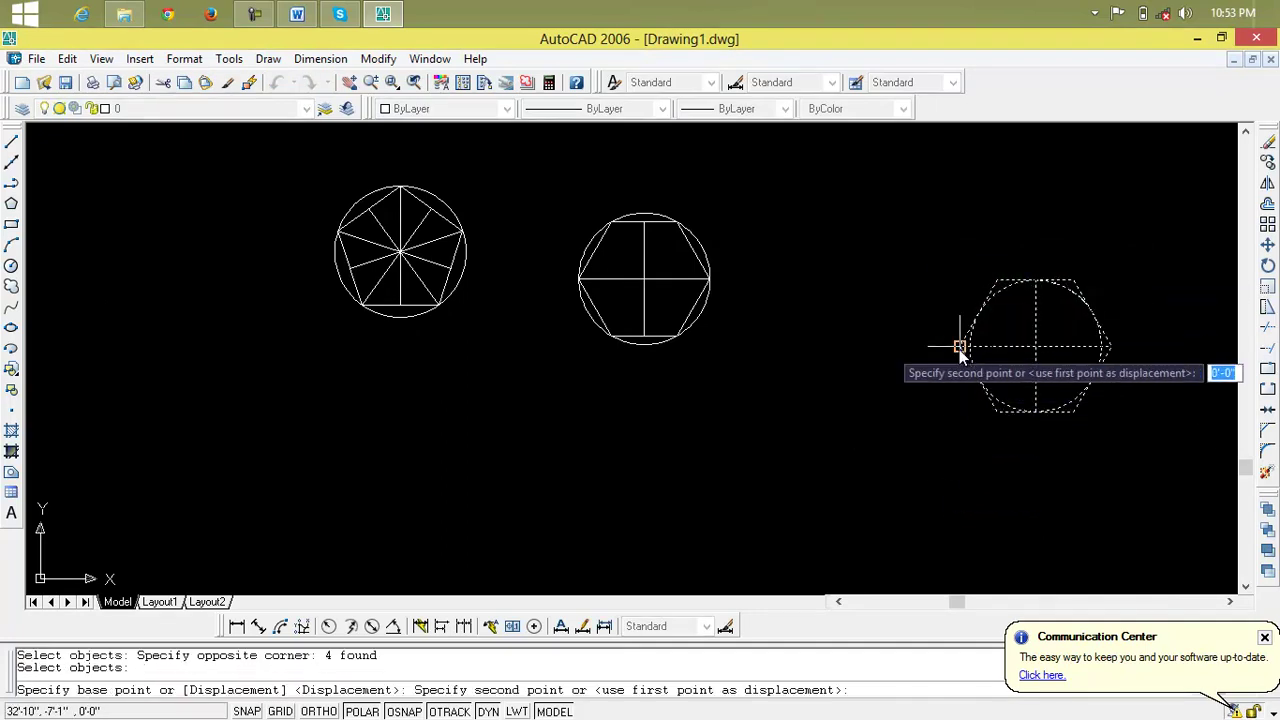
pyautogui.click(728, 317)
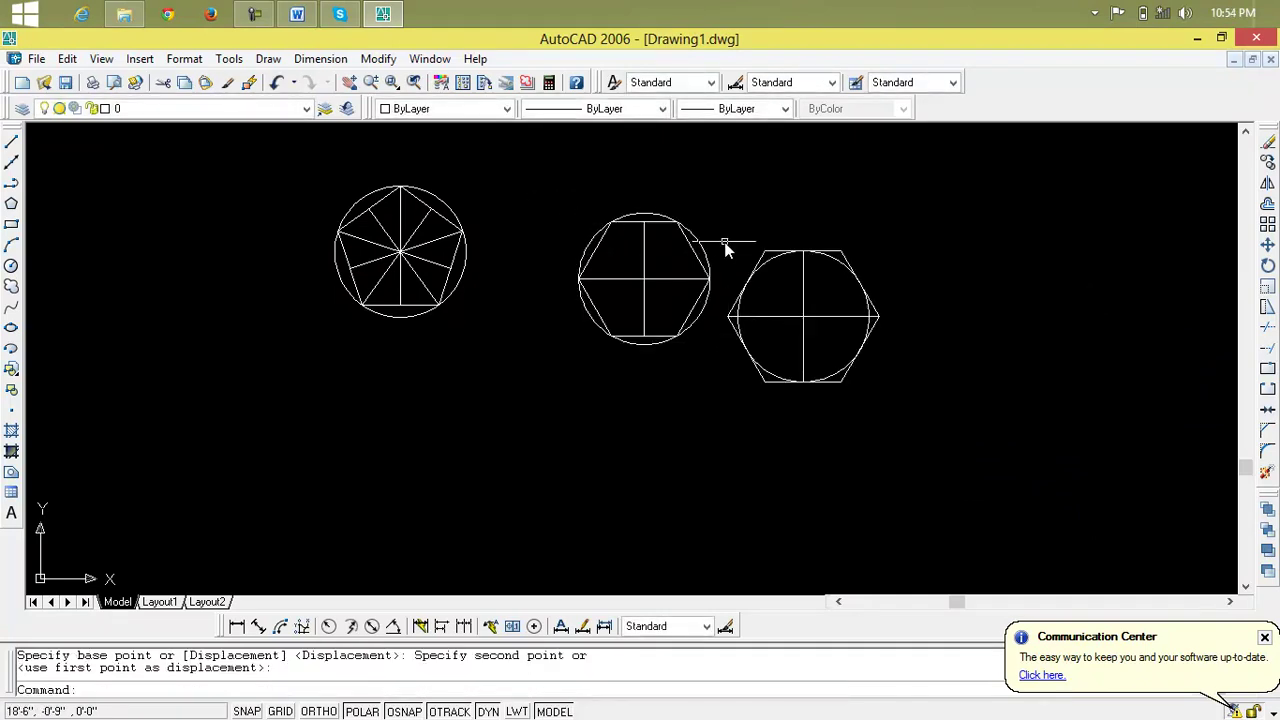
pyautogui.scroll(5, 726, 250)
pyautogui.moveTo(700, 240); pyautogui.dragTo(661, 240, button='middle')
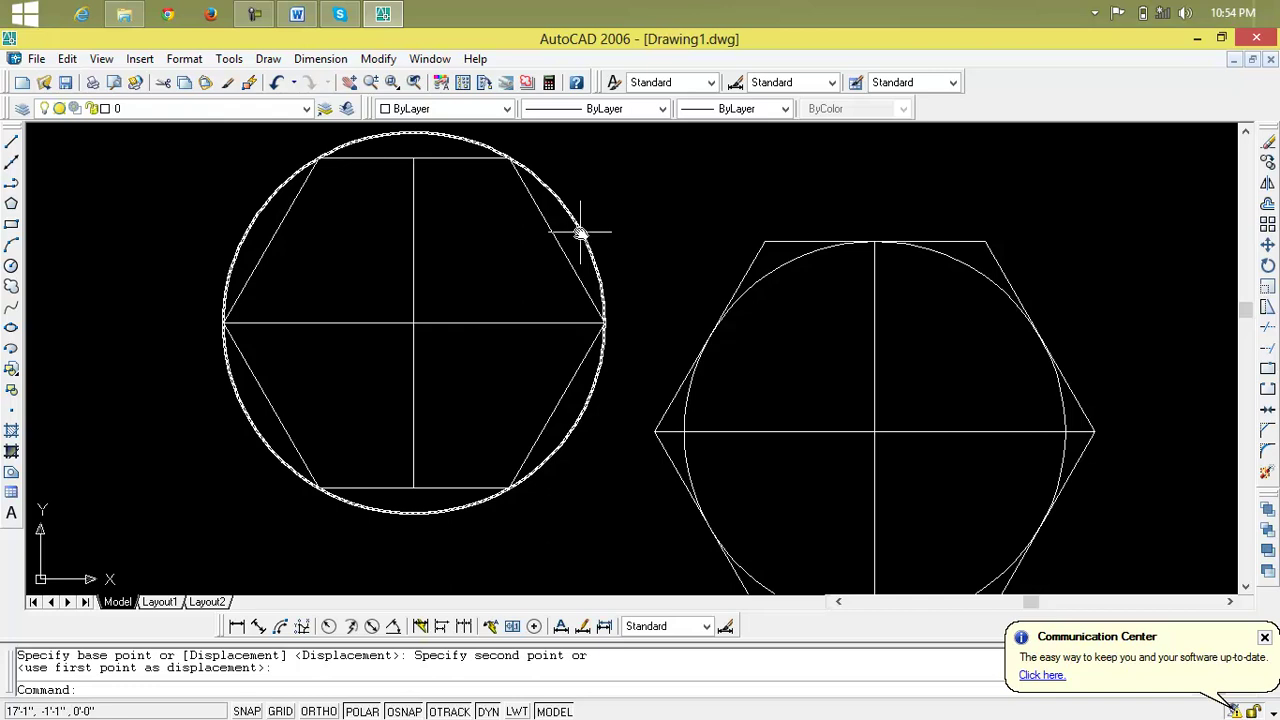
pyautogui.scroll(-4, 770, 295)
pyautogui.moveTo(766, 286); pyautogui.dragTo(460, 220, button='middle')
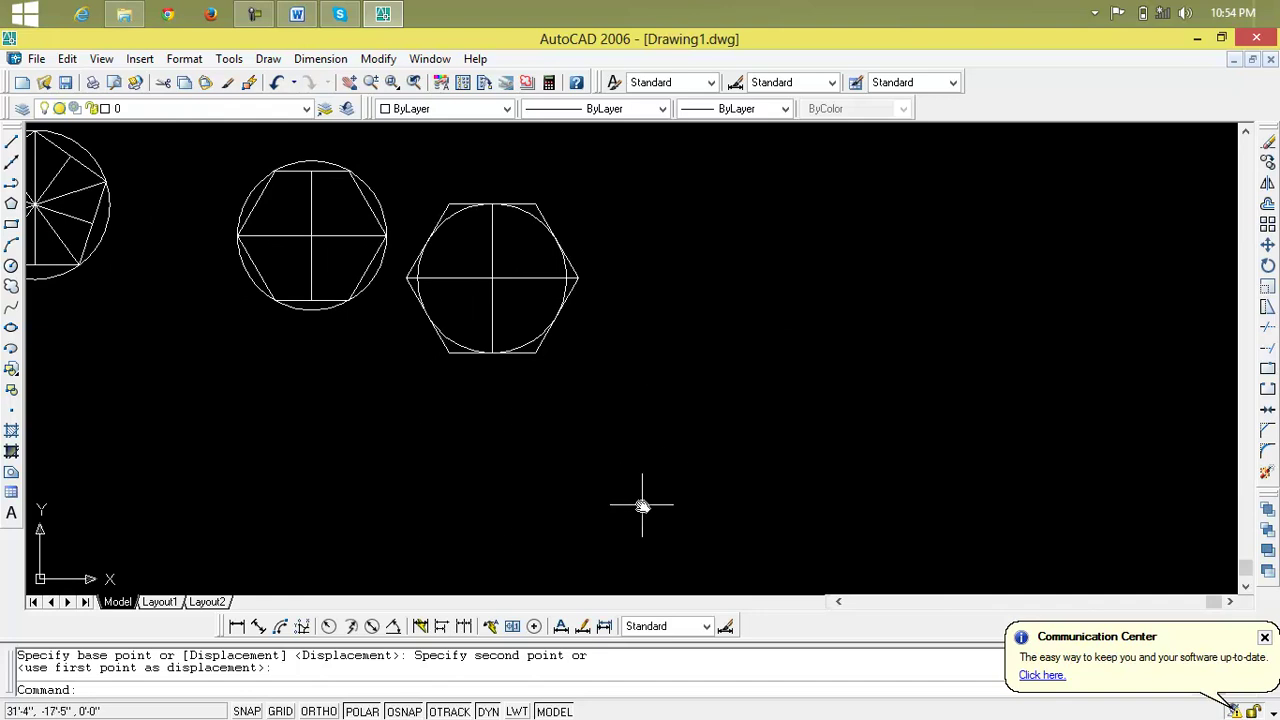
pyautogui.click(12, 205)
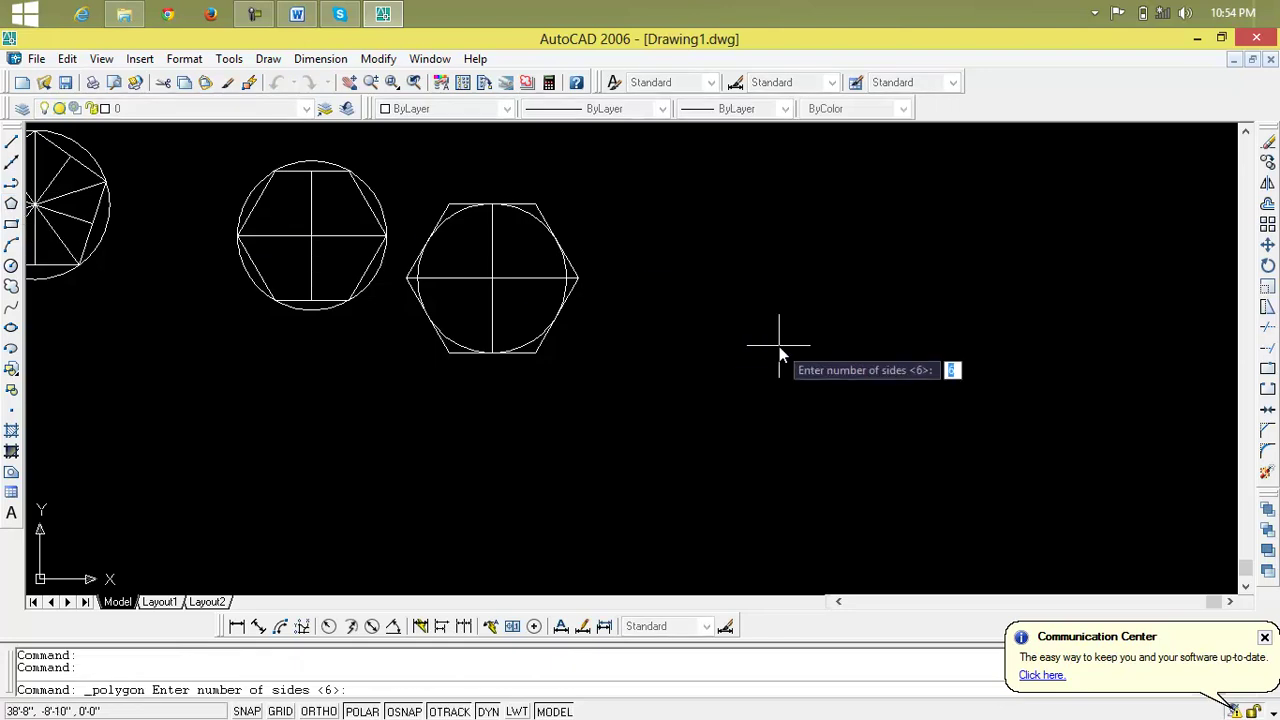
# Create a 7-sided polygon centred right of the hexagons, circumscribed with radius 4
pyautogui.write('7')
pyautogui.press('Return')
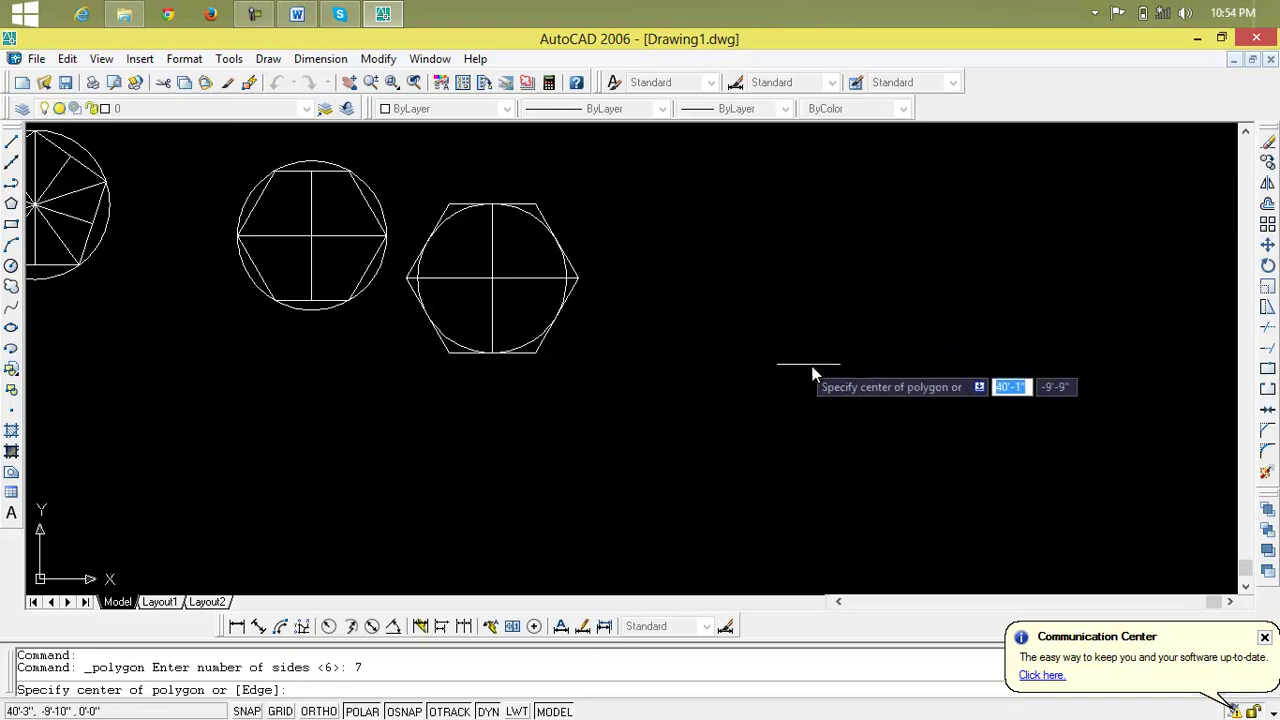
pyautogui.click(819, 367)
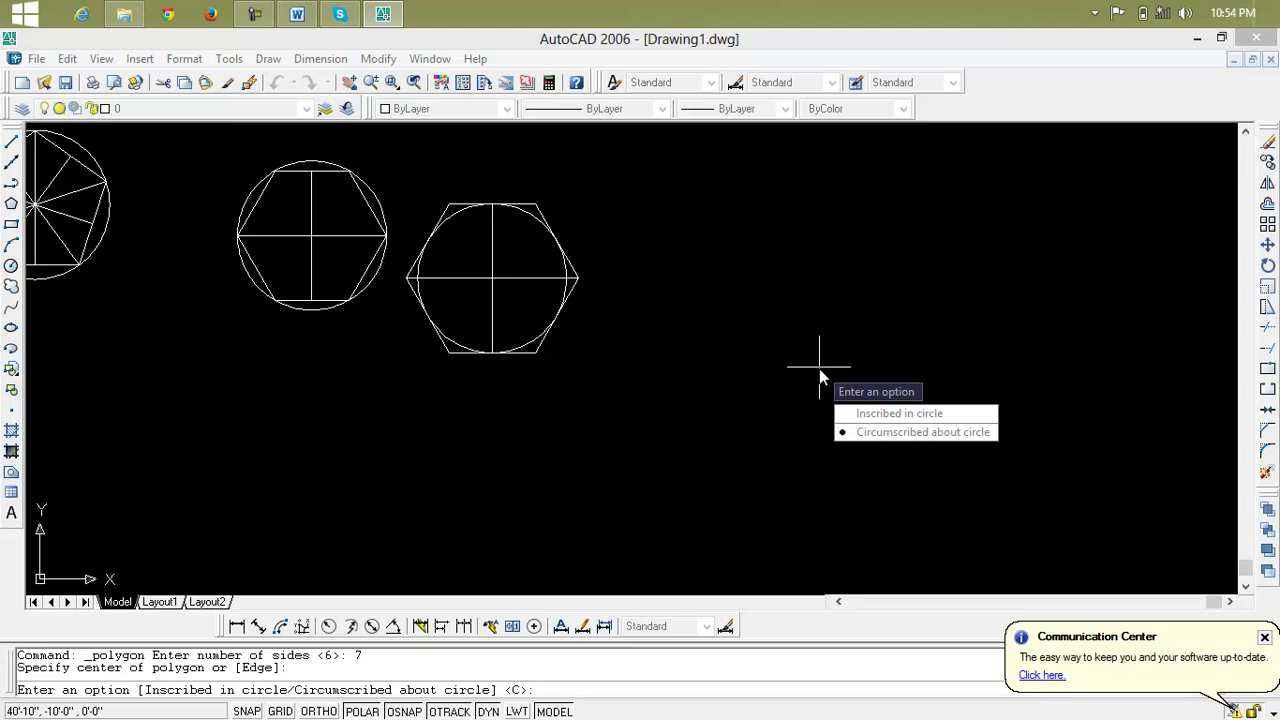
pyautogui.write('c')
pyautogui.press('Return')
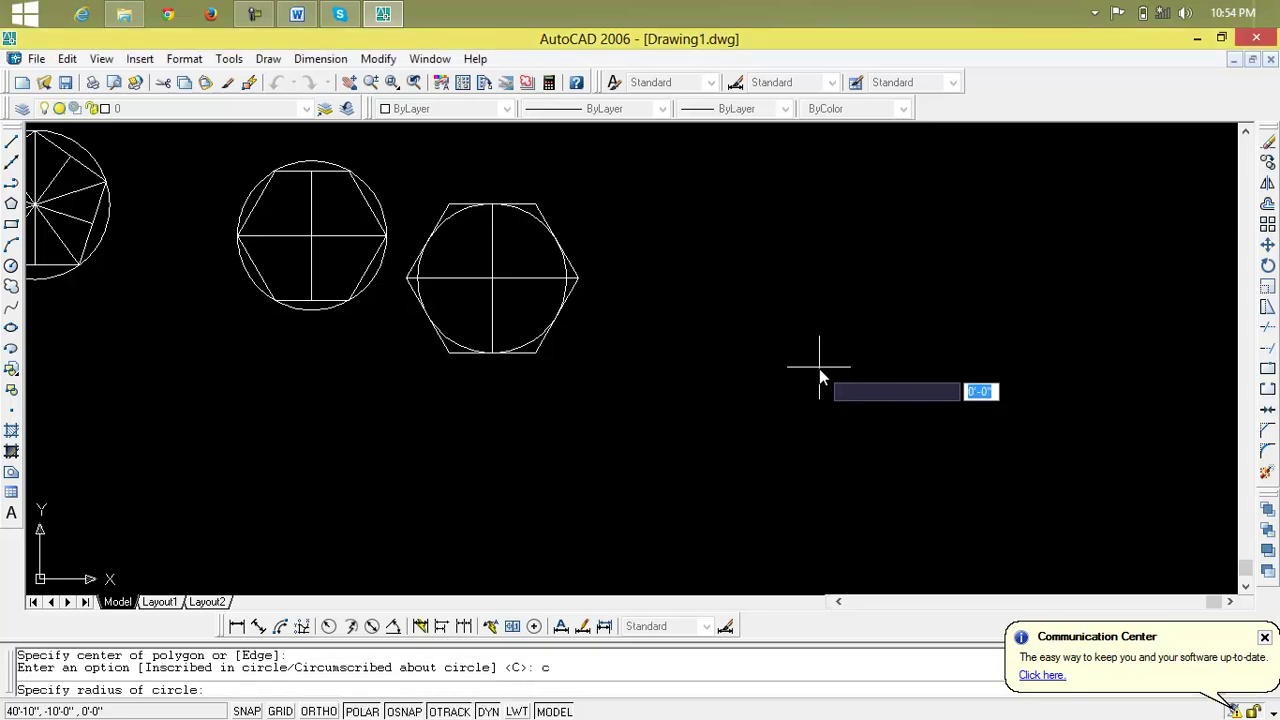
pyautogui.write('4')
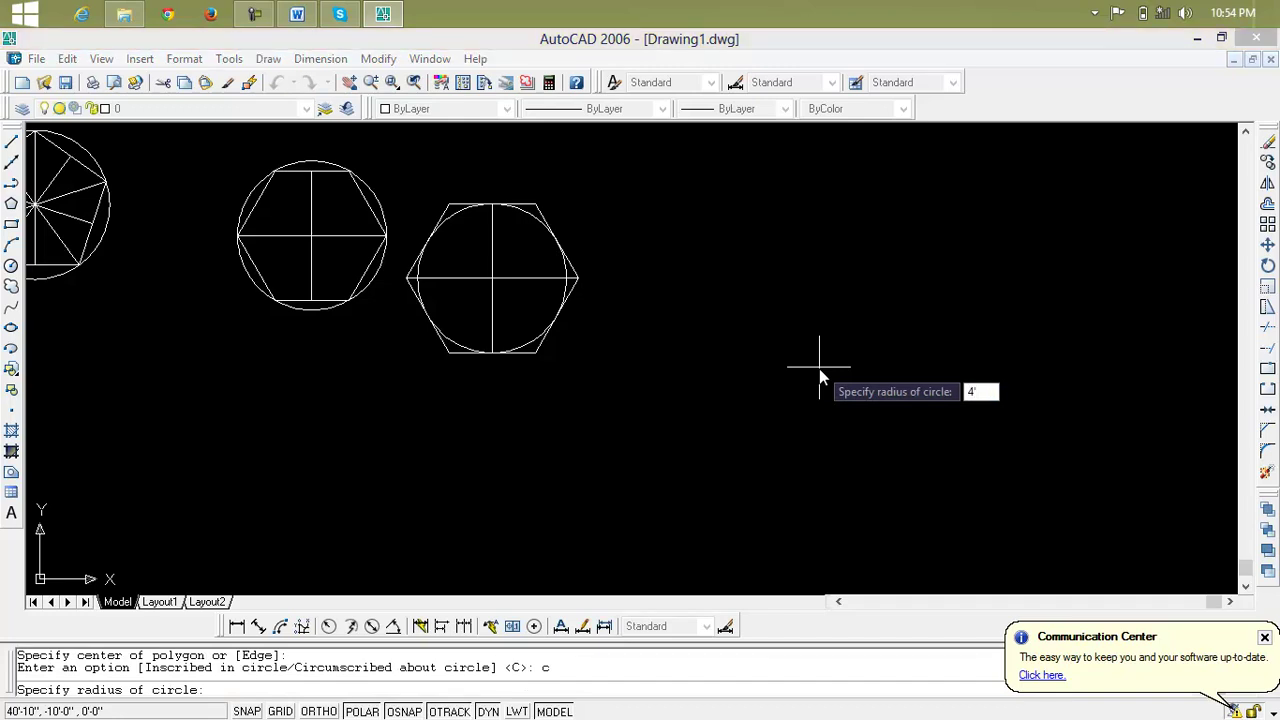
pyautogui.press('Return')
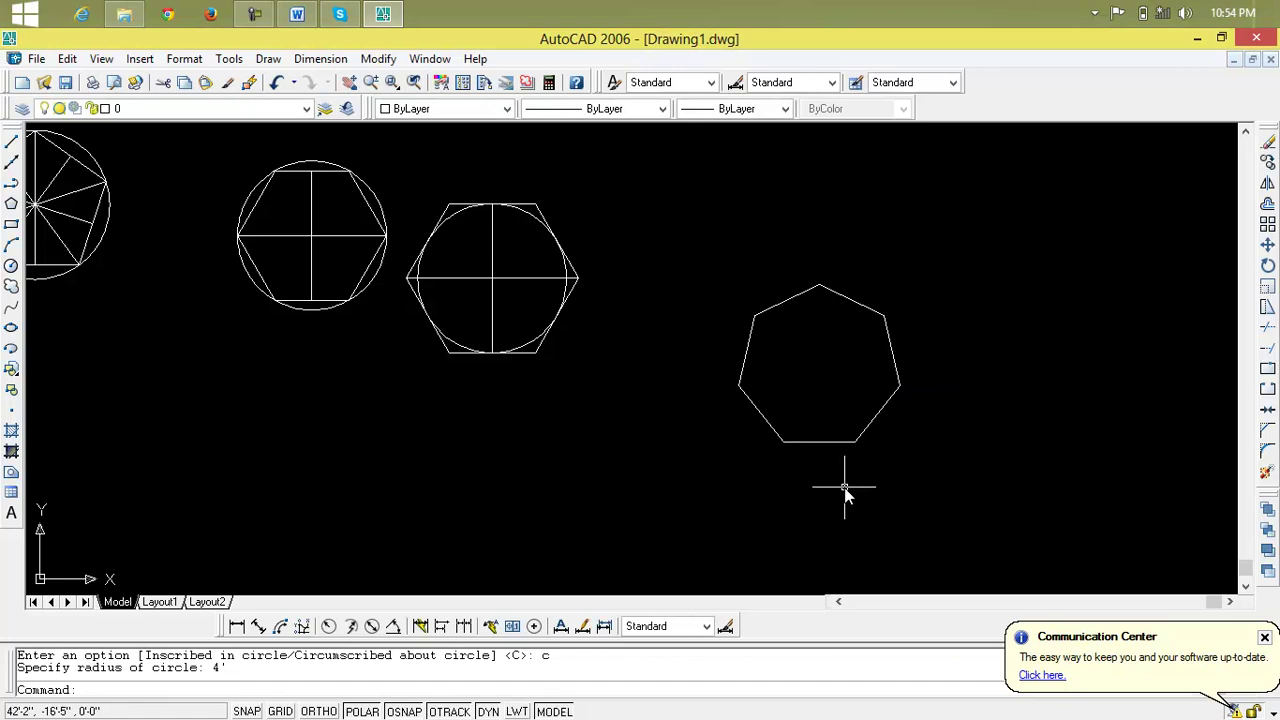
# Draw lines from the heptagon's top, upper-right and upper-left vertices to the opposite sides' midpoints
pyautogui.click(12, 145)
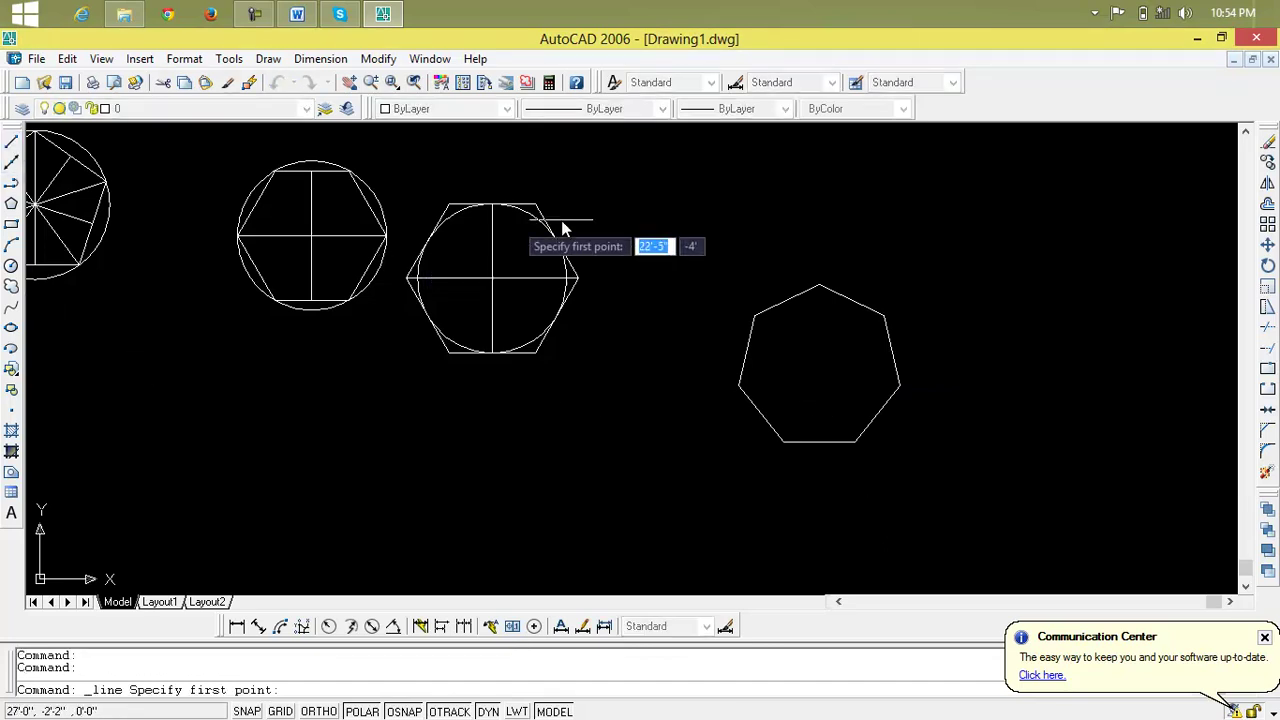
pyautogui.scroll(3, 815, 300)
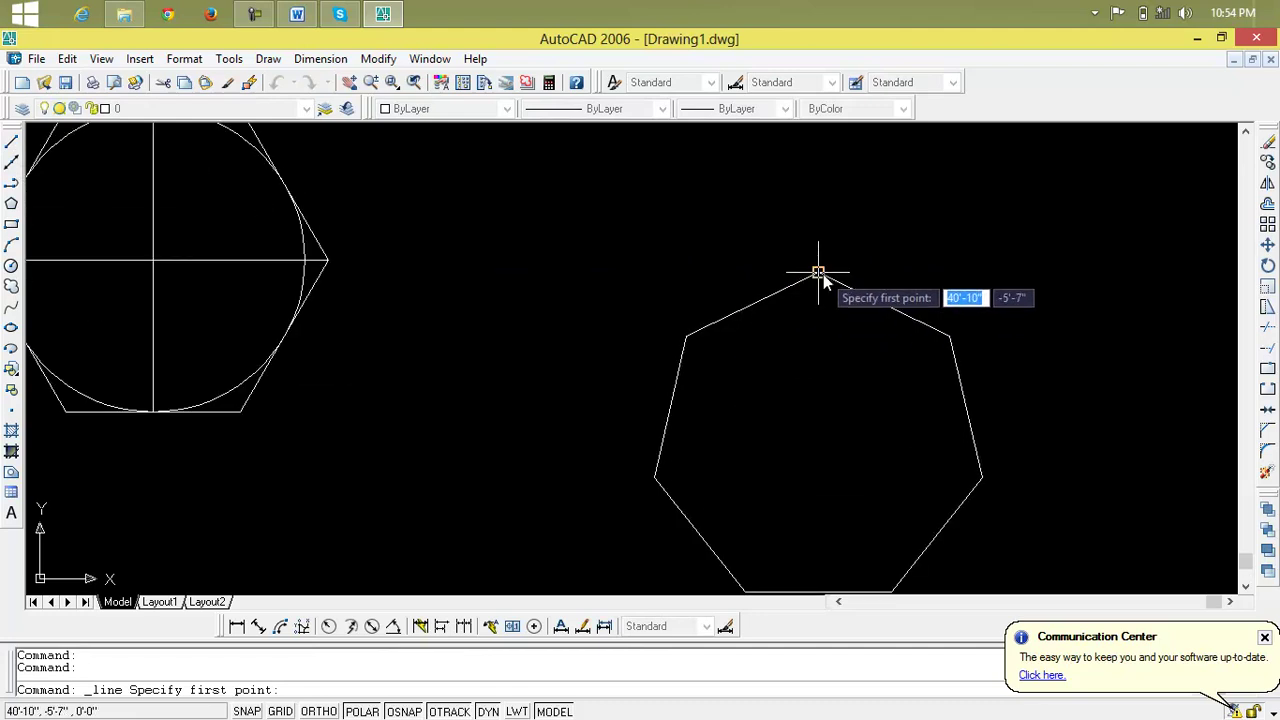
pyautogui.click(818, 272)
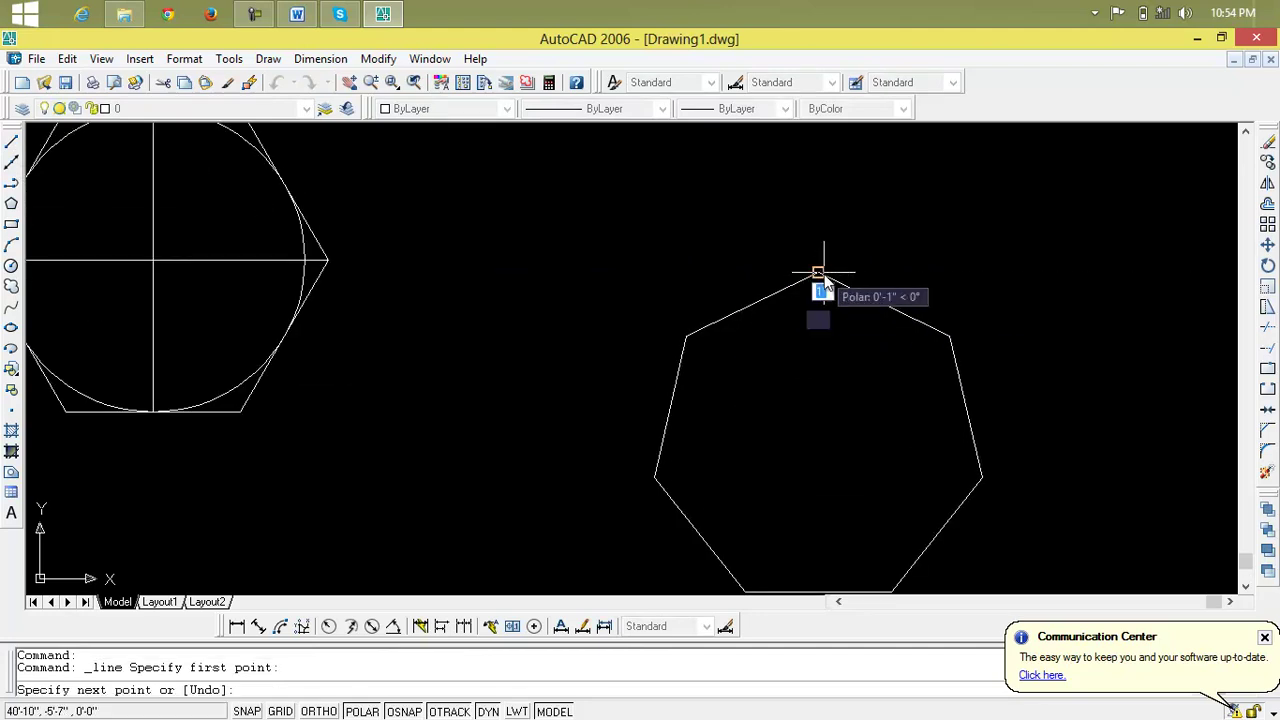
pyautogui.scroll(-2, 822, 278)
pyautogui.moveTo(831, 337); pyautogui.dragTo(820, 208, button='middle')
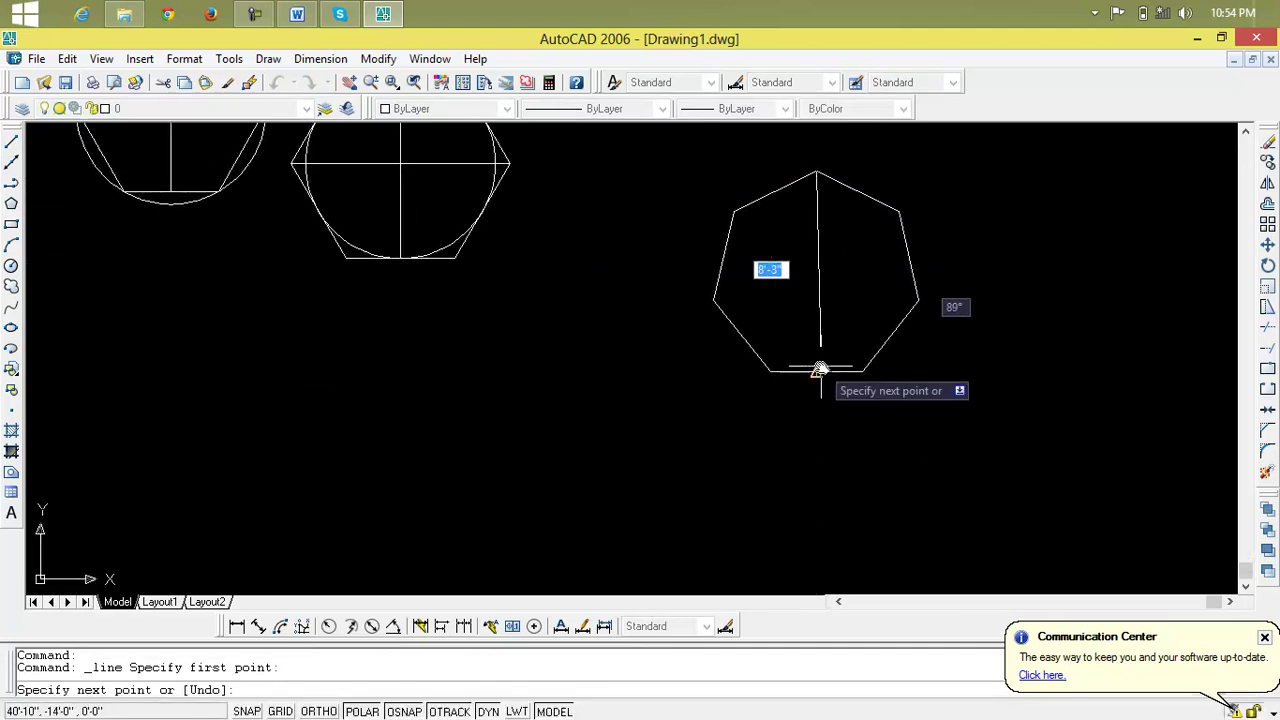
pyautogui.click(816, 372)
pyautogui.press('Return')
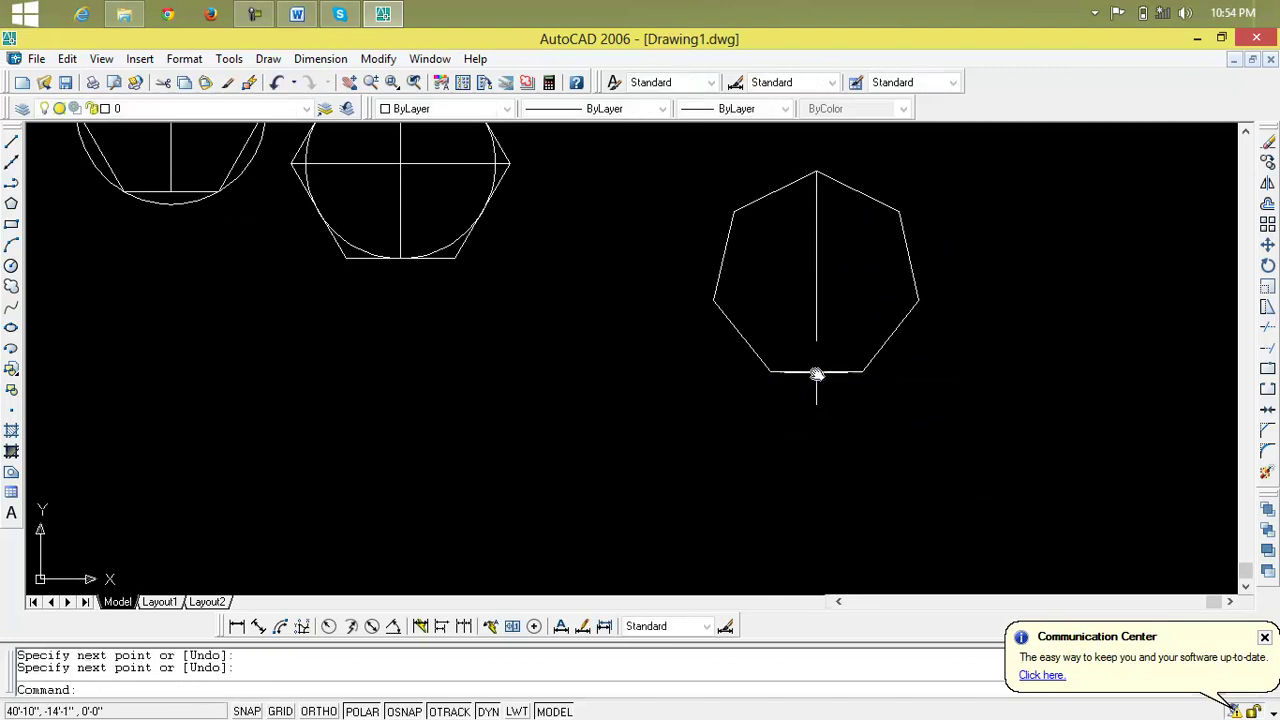
pyautogui.press('Return')
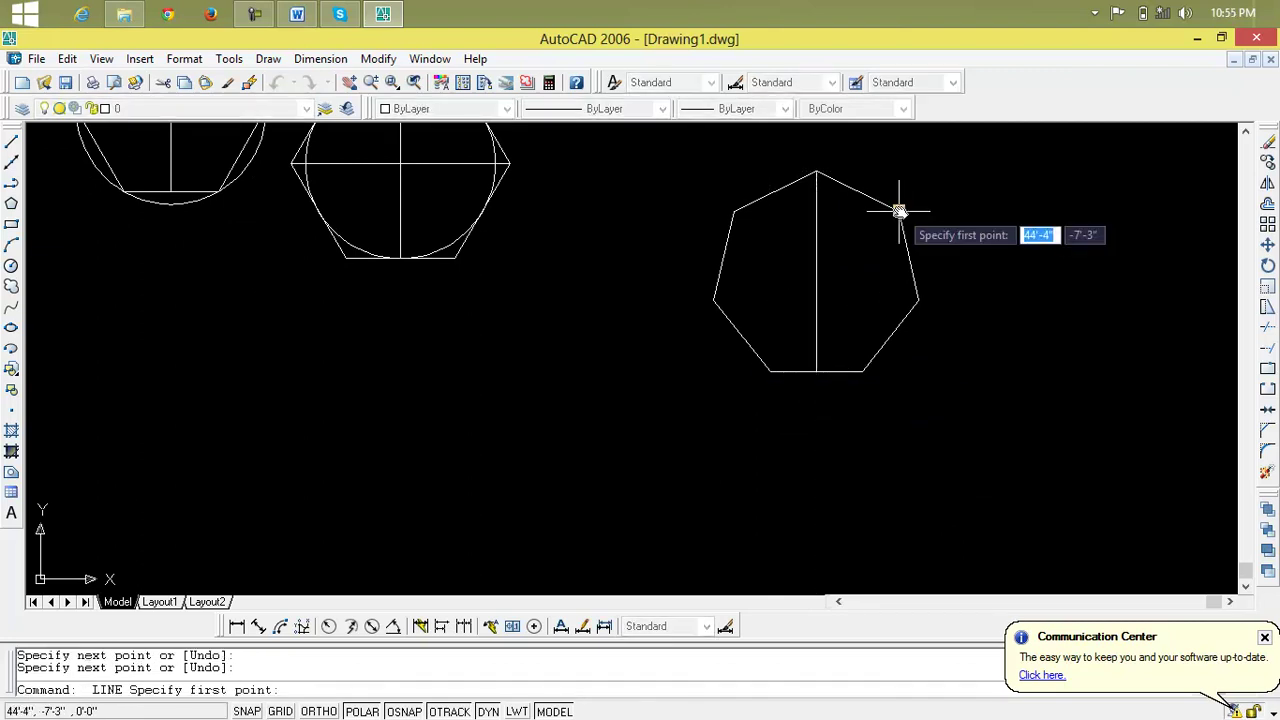
pyautogui.click(899, 211)
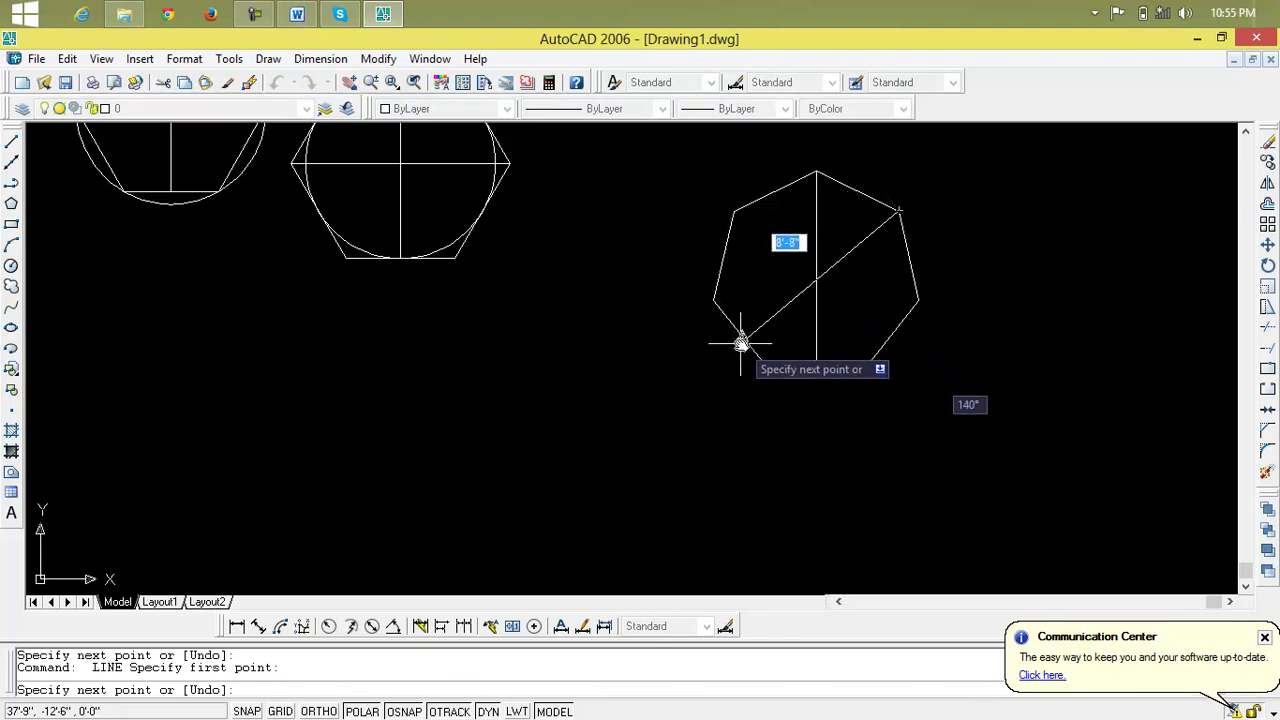
pyautogui.click(740, 336)
pyautogui.press('Return')
pyautogui.press('Return')
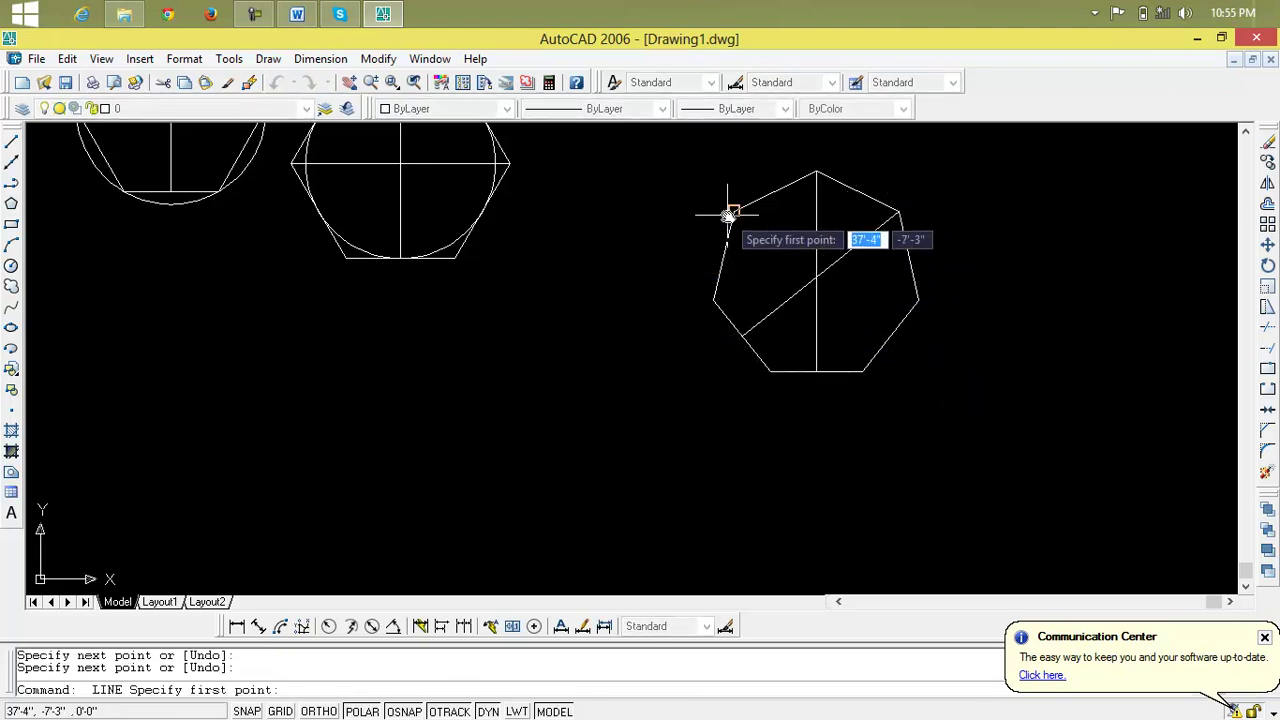
pyautogui.click(731, 213)
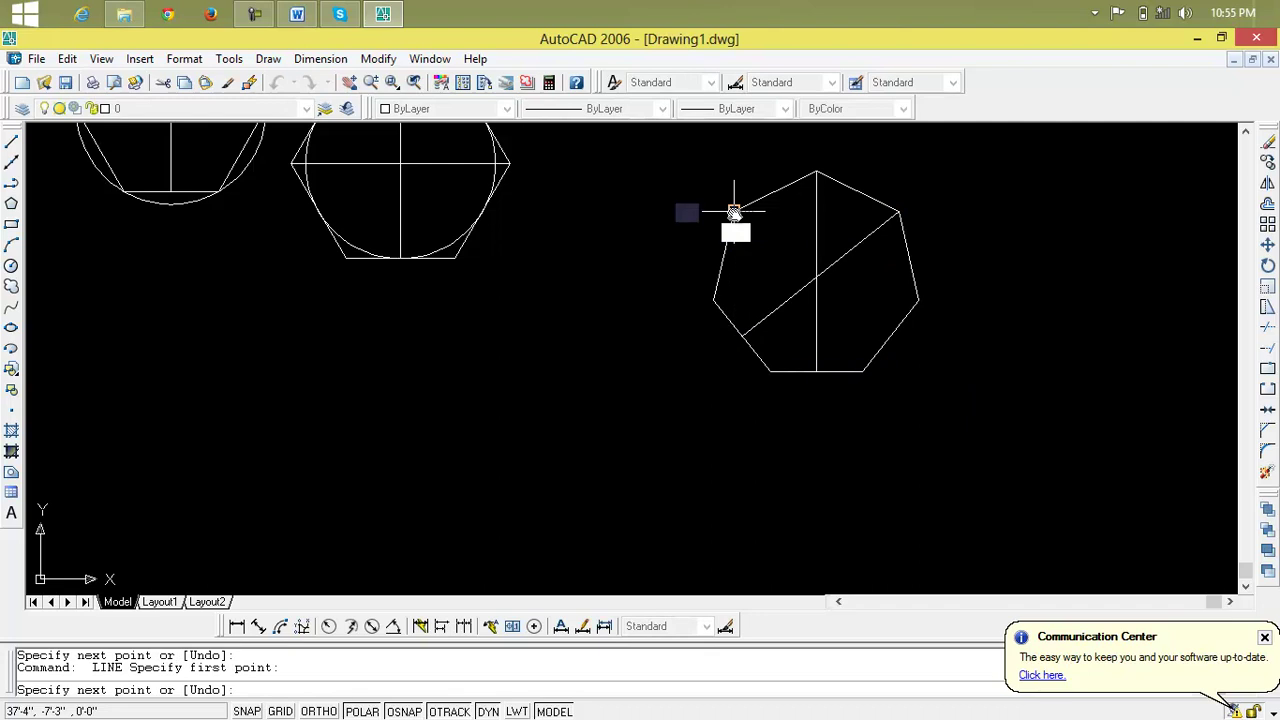
pyautogui.click(890, 336)
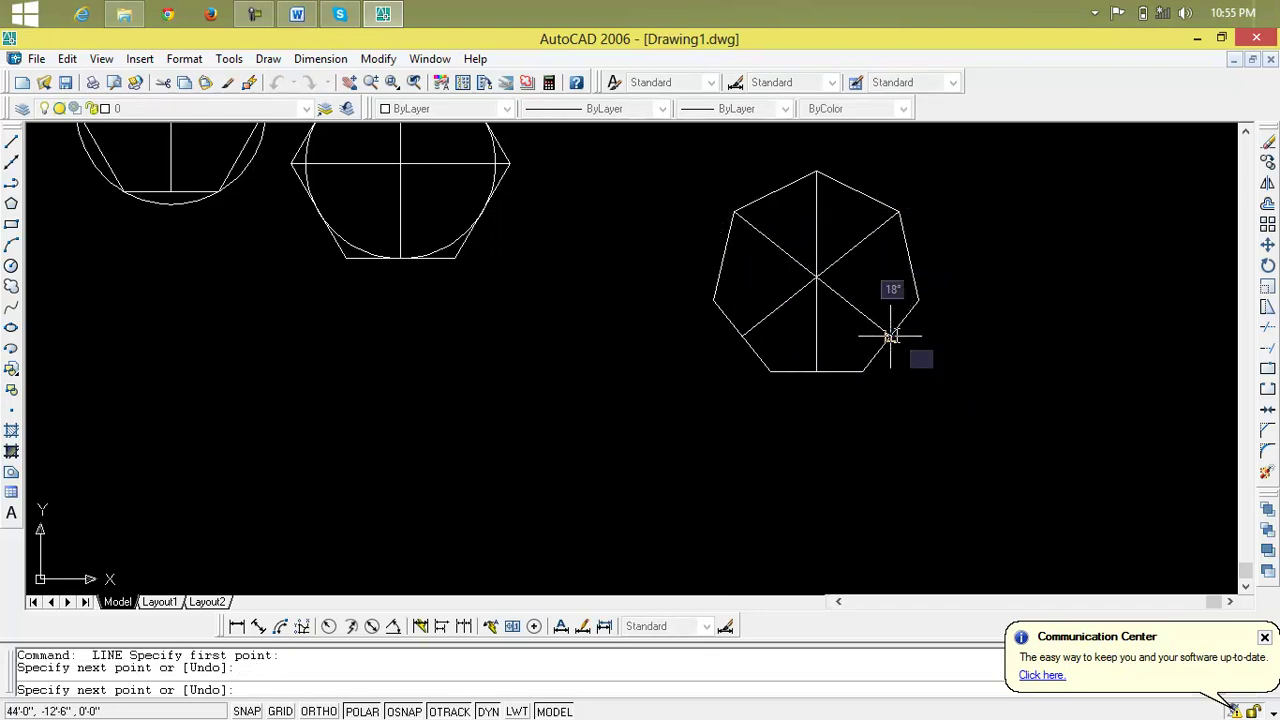
pyautogui.press('Return')
pyautogui.press('Return')
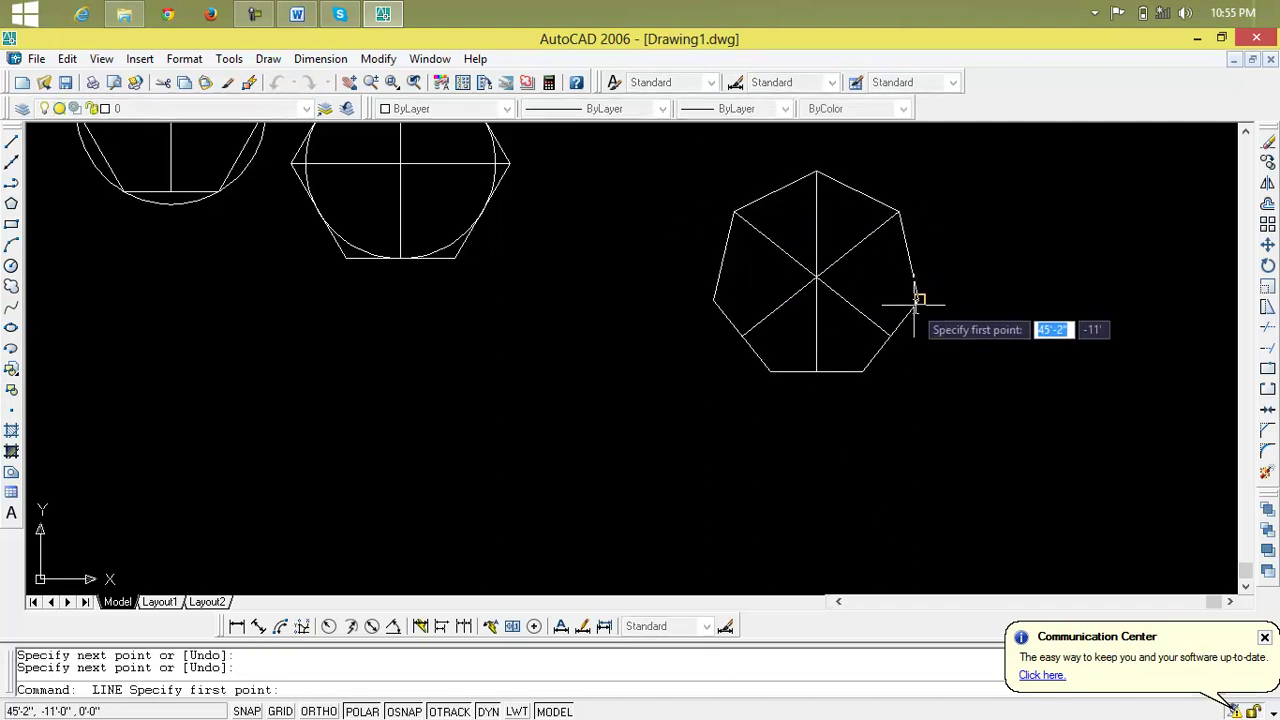
# Draw the remaining lines from the right, left, bottom-right and bottom-left vertices to the opposite midpoints
pyautogui.click(917, 298)
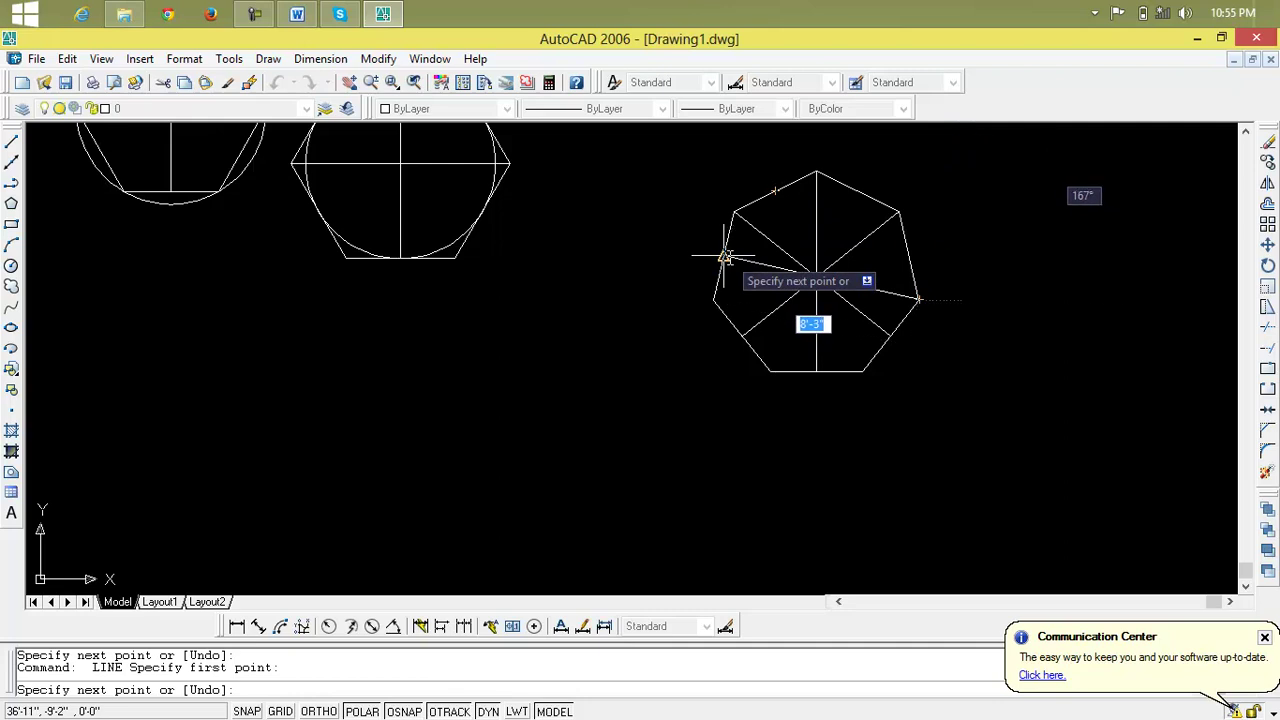
pyautogui.click(723, 257)
pyautogui.press('Return')
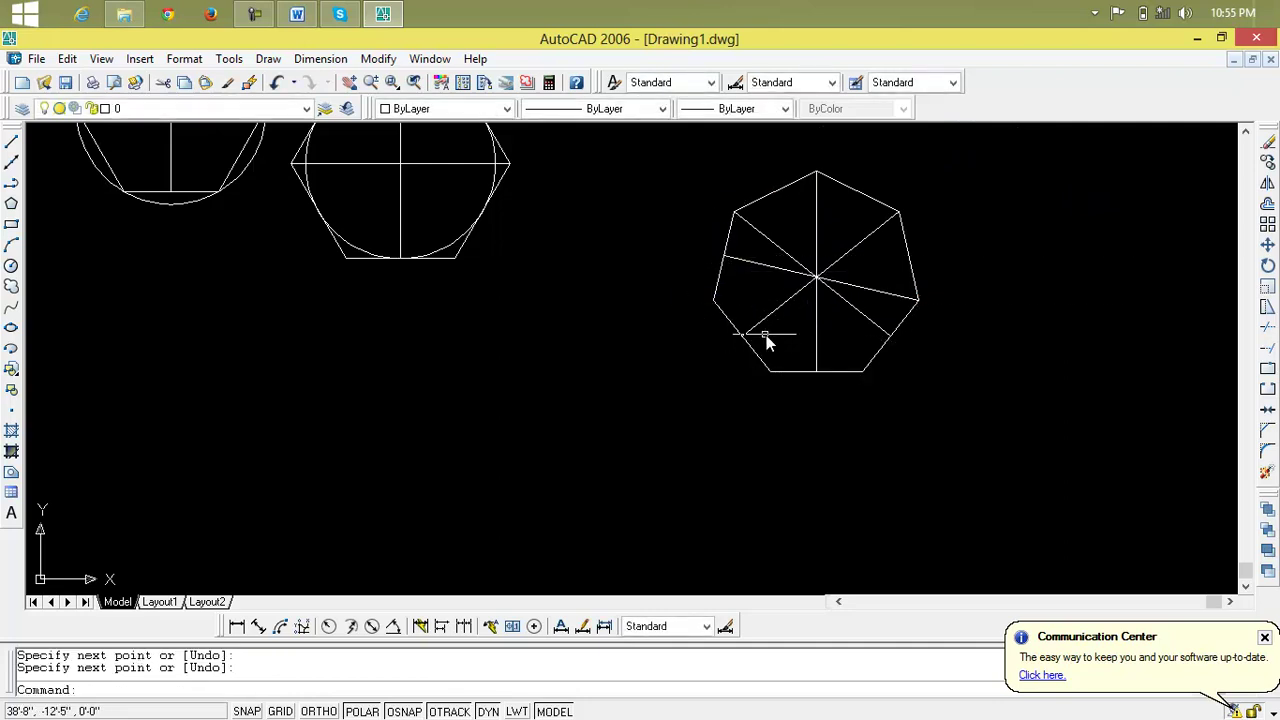
pyautogui.press('Return')
pyautogui.click(718, 297)
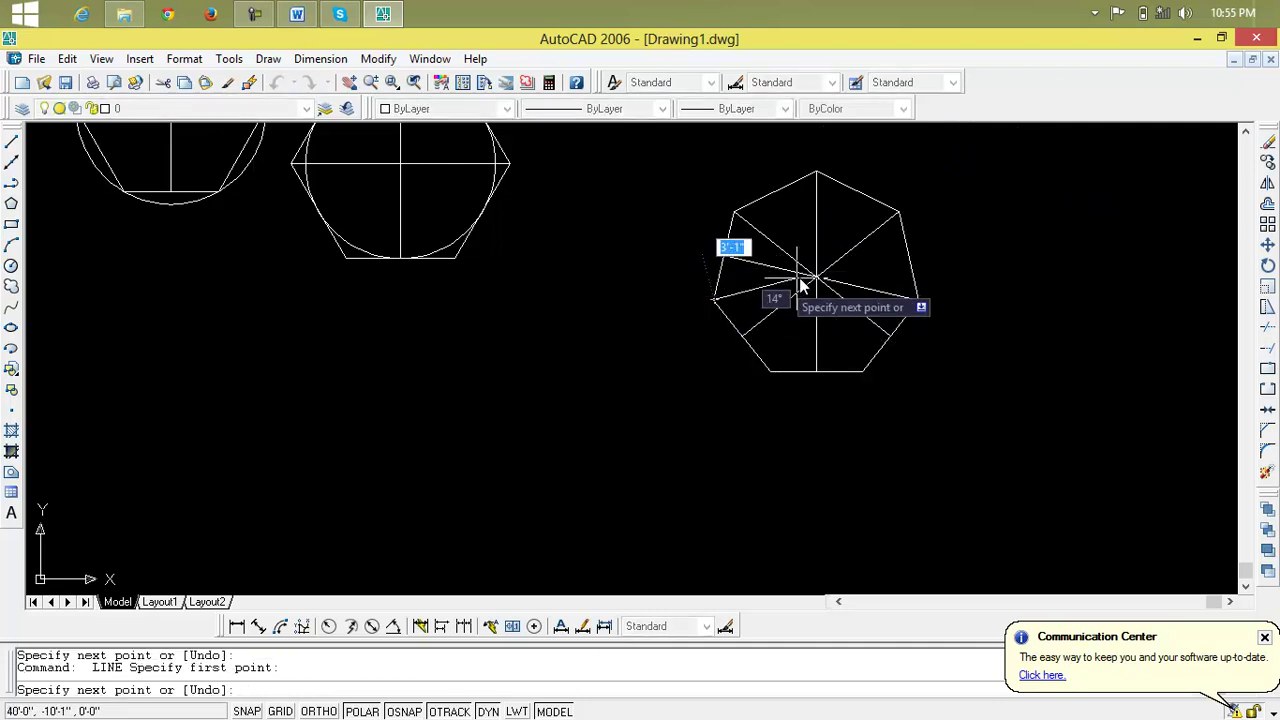
pyautogui.click(908, 255)
pyautogui.press('Return')
pyautogui.press('Return')
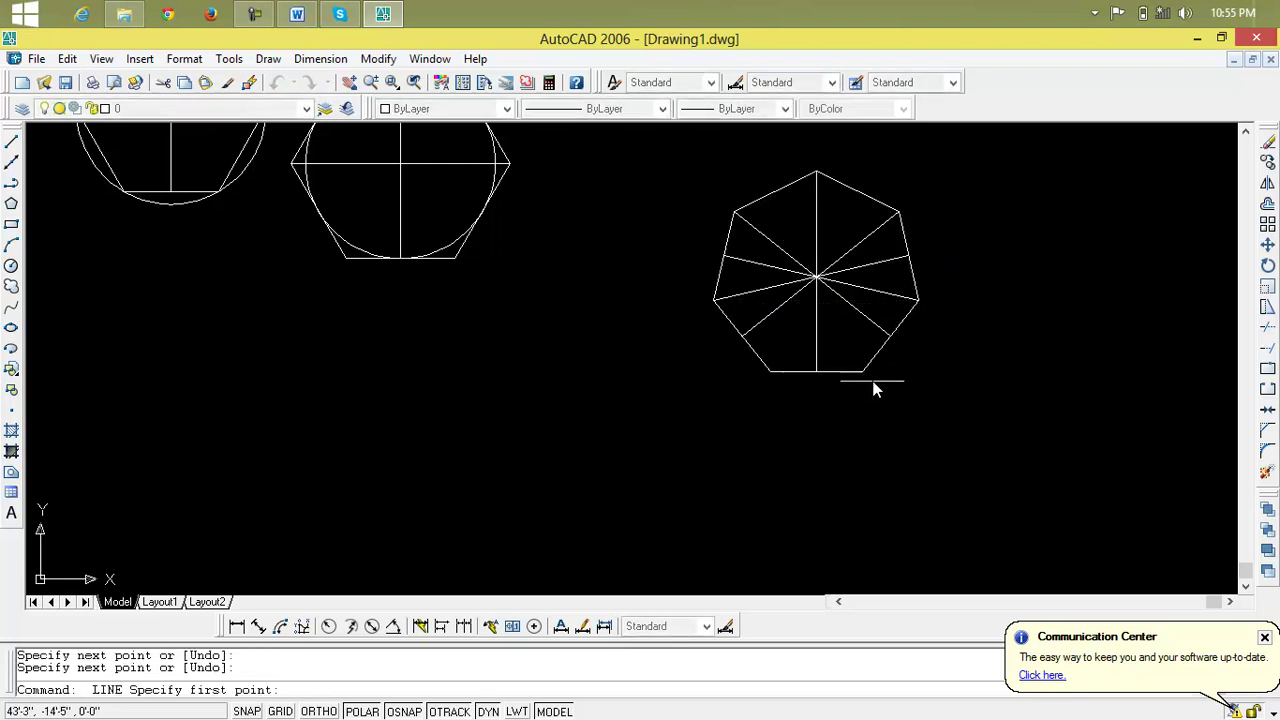
pyautogui.click(860, 370)
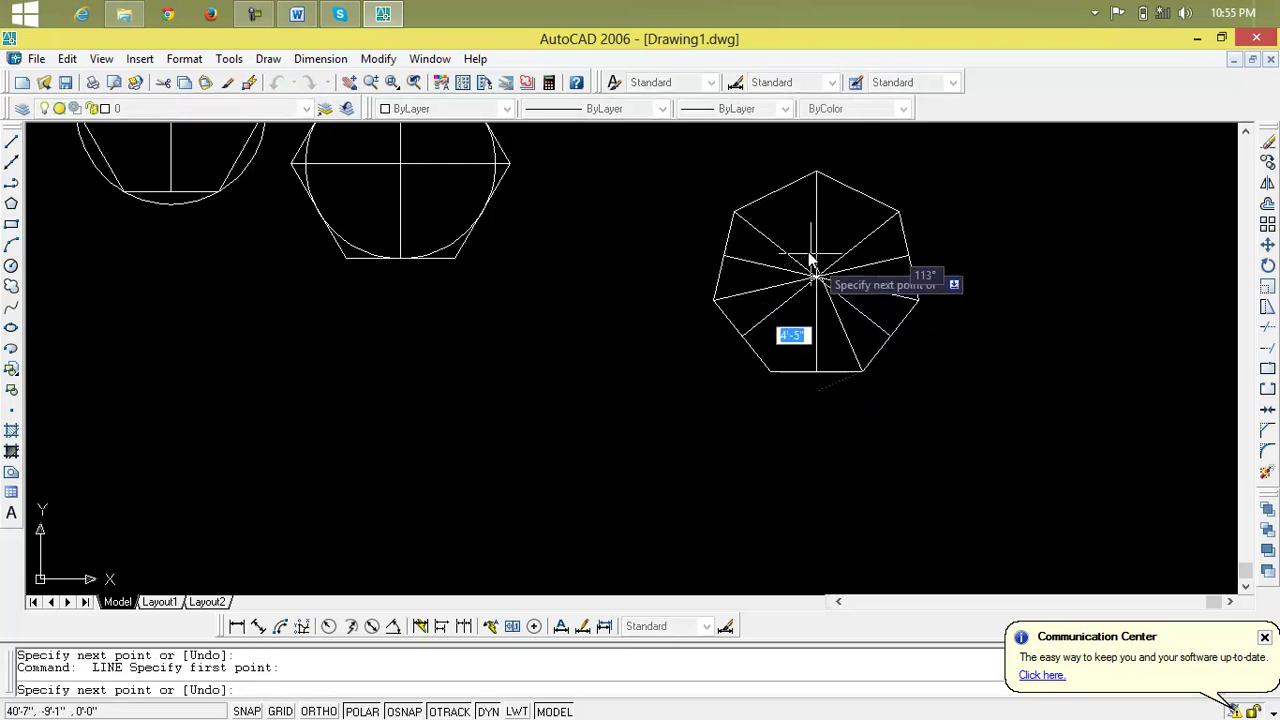
pyautogui.click(772, 194)
pyautogui.press('Return')
pyautogui.press('Return')
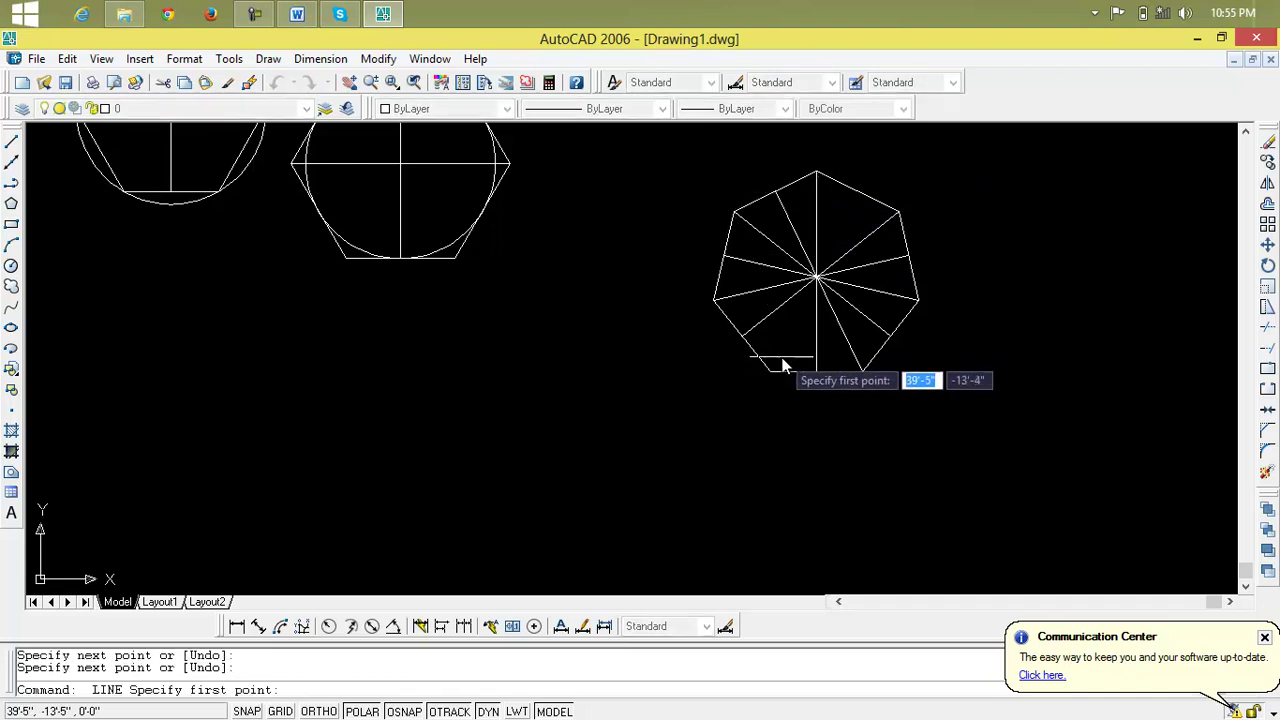
pyautogui.click(774, 369)
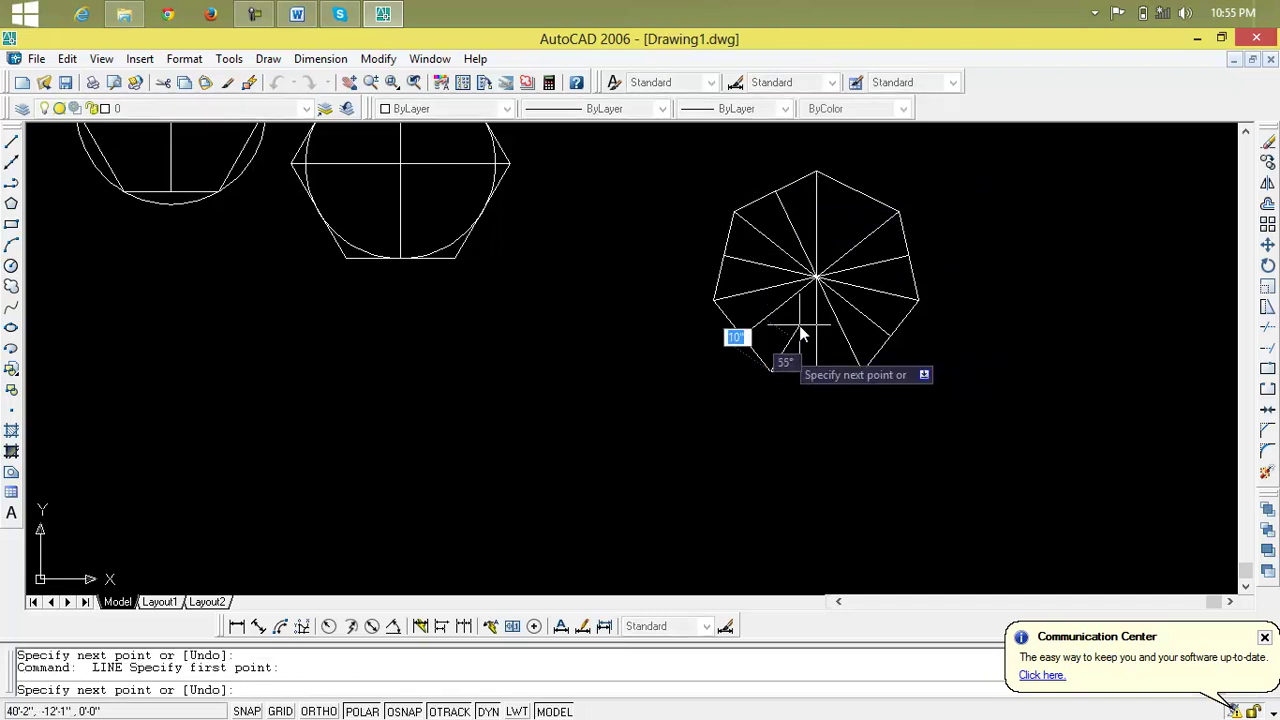
pyautogui.click(855, 191)
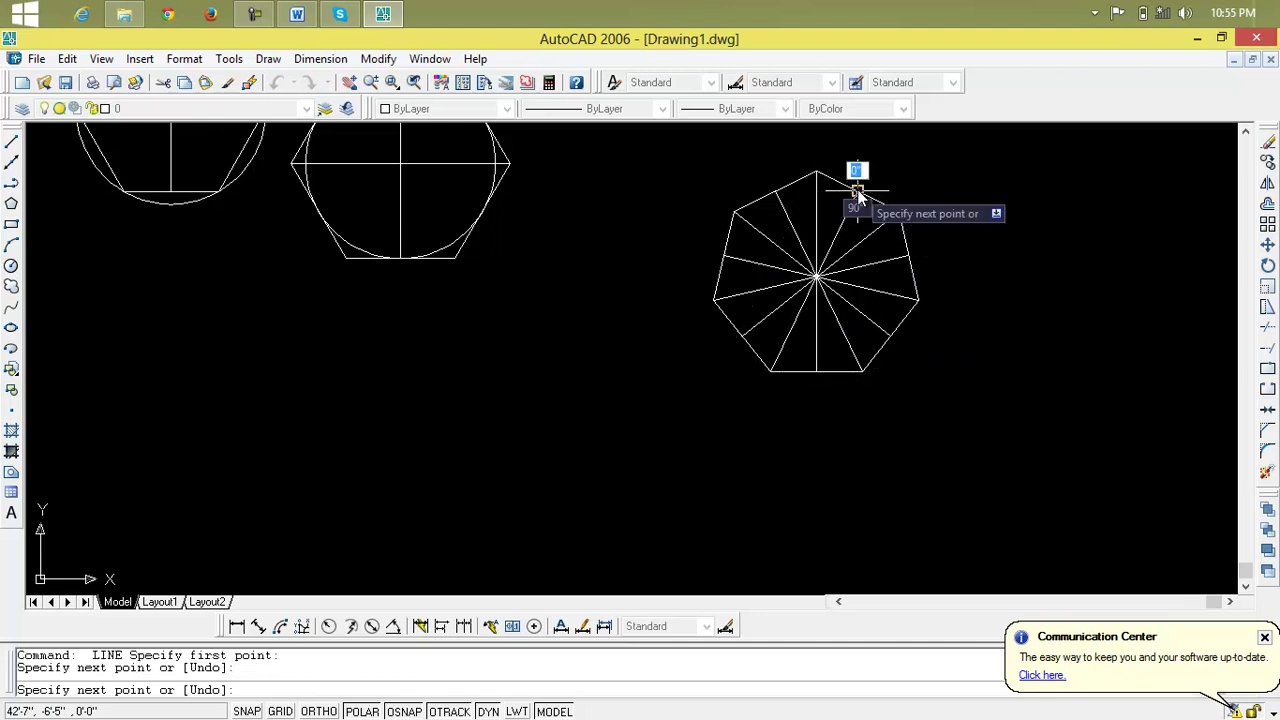
pyautogui.press('Return')
pyautogui.scroll(8, 820, 280)
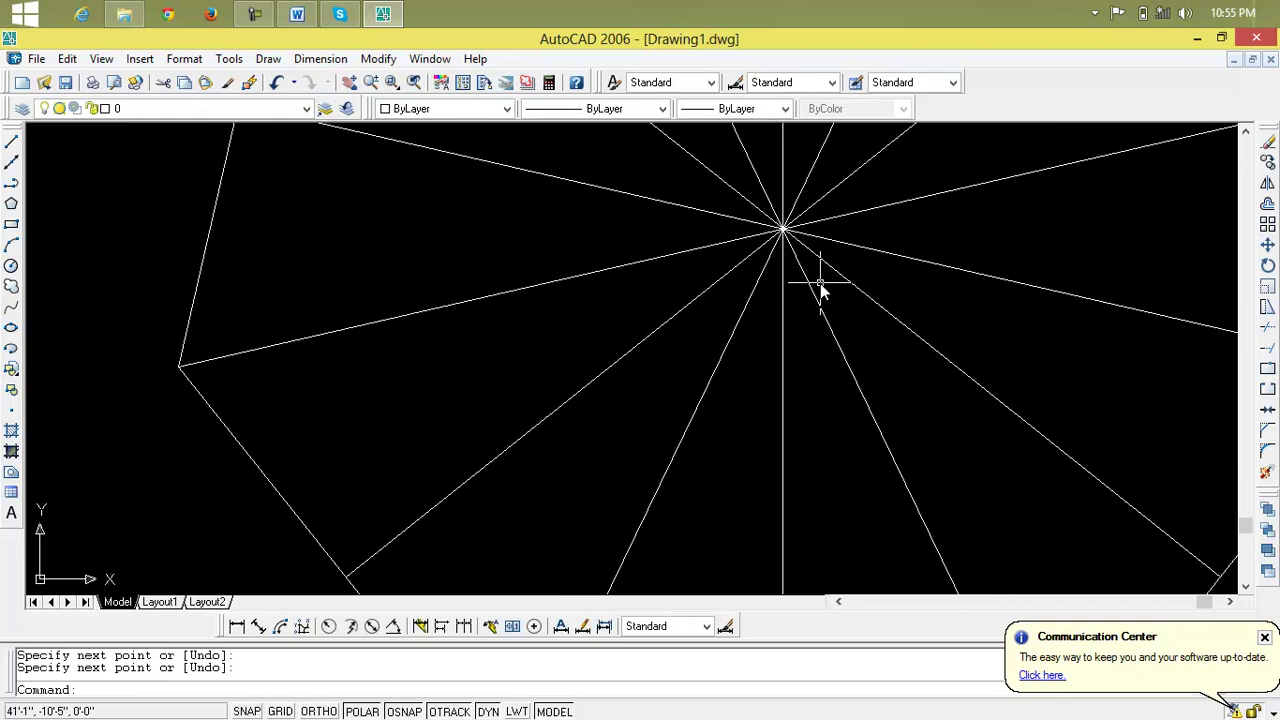
# Draw a circle of radius 4' centred on the heptagon's centre
pyautogui.write('c')
pyautogui.press('Return')
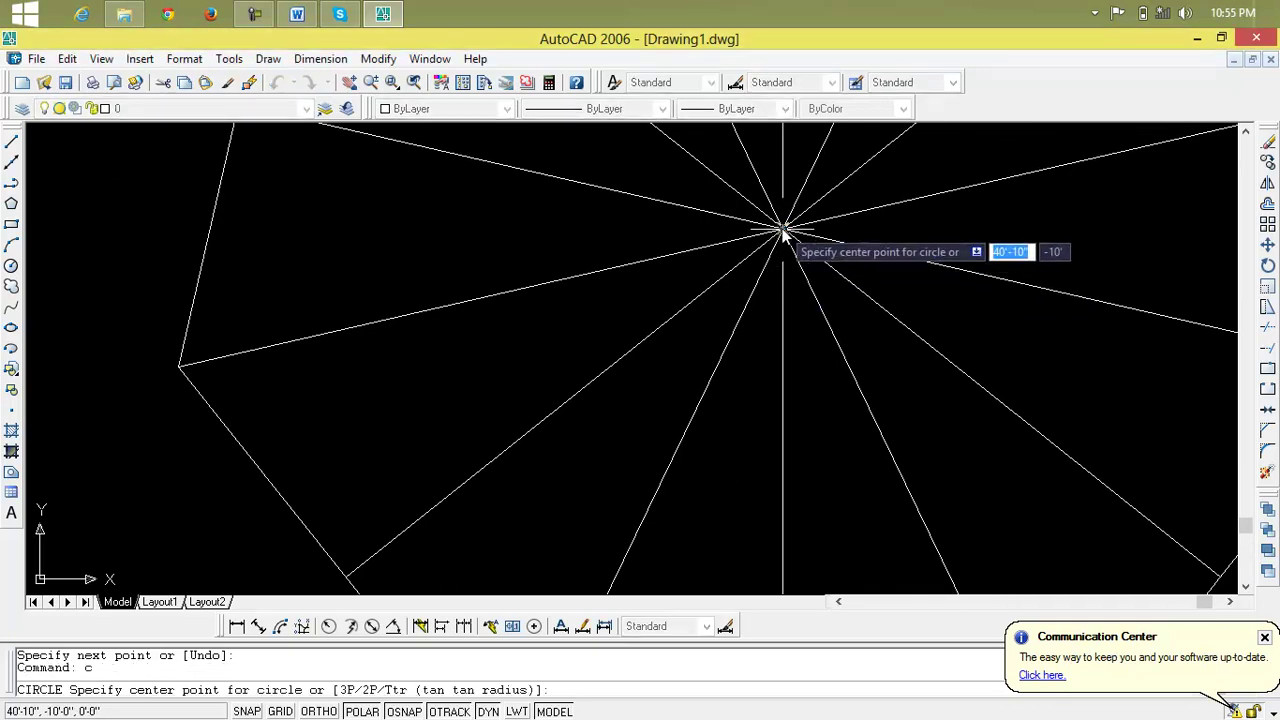
pyautogui.click(782, 230)
pyautogui.scroll(-5, 782, 230)
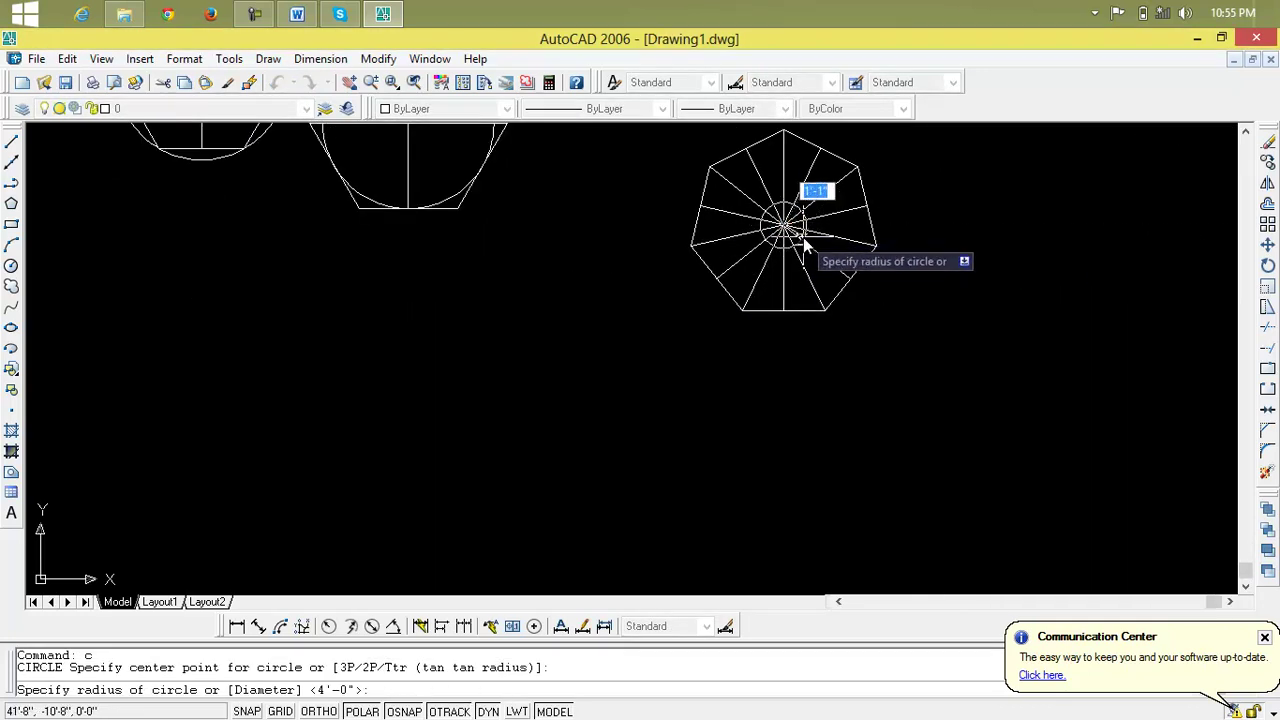
pyautogui.write('4')
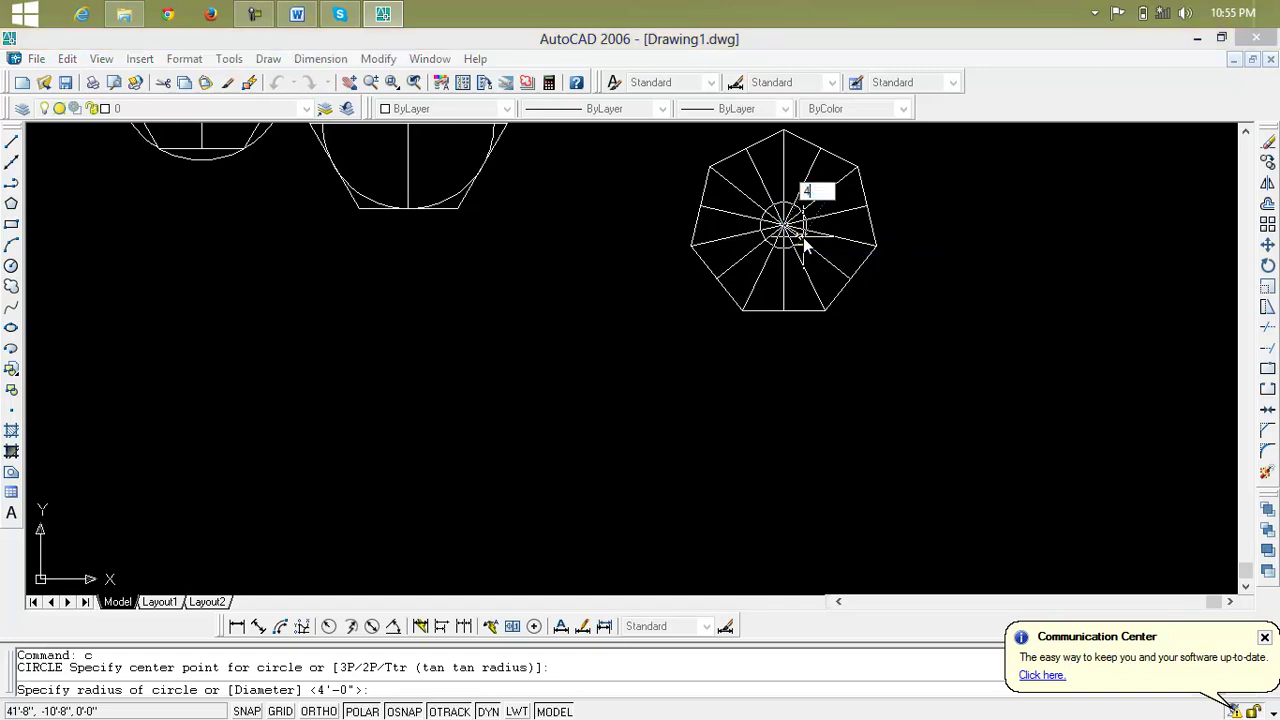
pyautogui.press('Return')
# Erase the seven radial lines inside the heptagon, then pan back to the other polygons
pyautogui.scroll(-1, 805, 245)
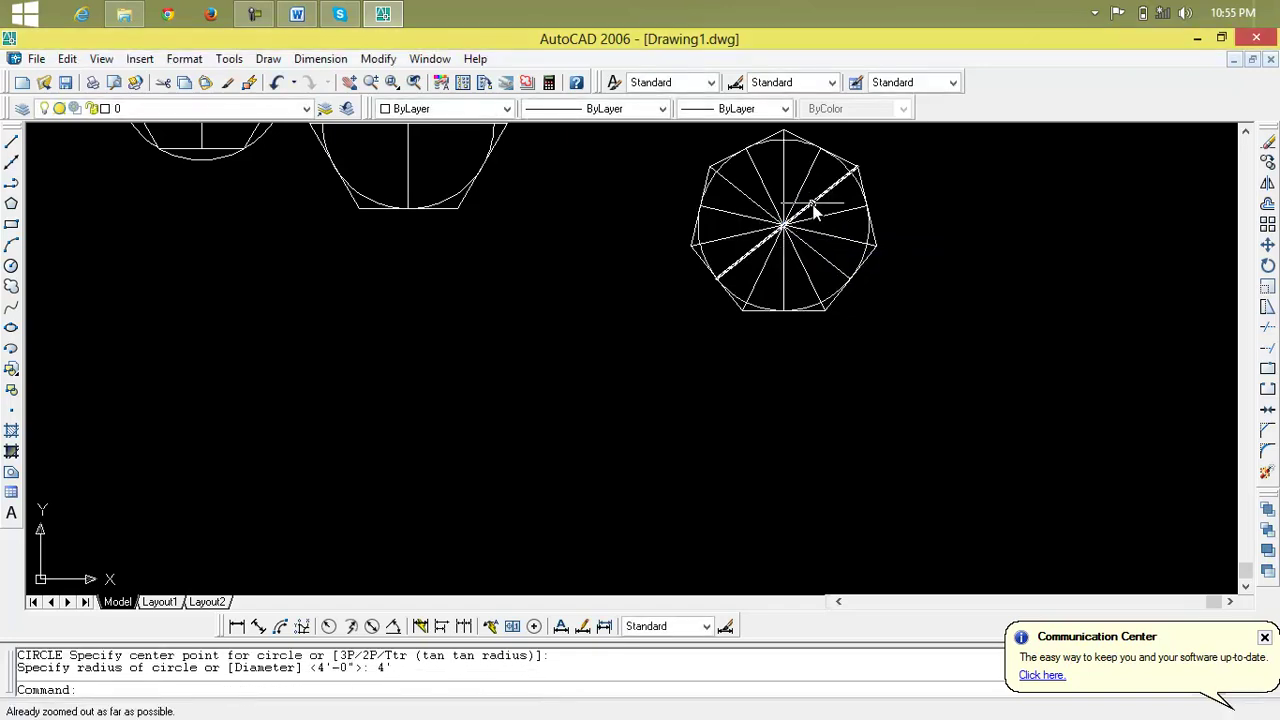
pyautogui.click(840, 205)
pyautogui.click(763, 252)
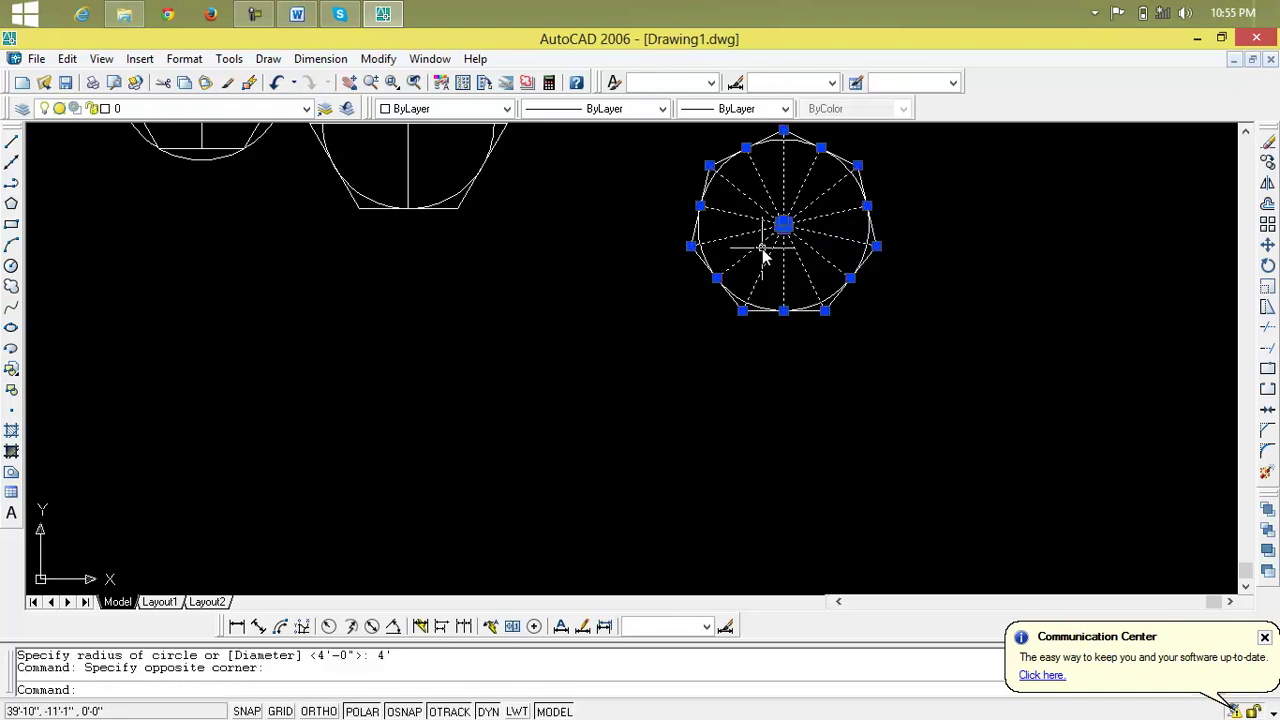
pyautogui.press('Delete')
pyautogui.moveTo(763, 247)
pyautogui.mouseDown(button='middle')
pyautogui.moveTo(841, 304)
pyautogui.moveTo(951, 449)
pyautogui.mouseUp(button='middle')
pyautogui.scroll(-1, 830, 432)
pyautogui.moveTo(831, 434)
pyautogui.mouseDown(button='middle')
pyautogui.moveTo(876, 346)
pyautogui.moveTo(866, 377)
pyautogui.mouseUp(button='middle')
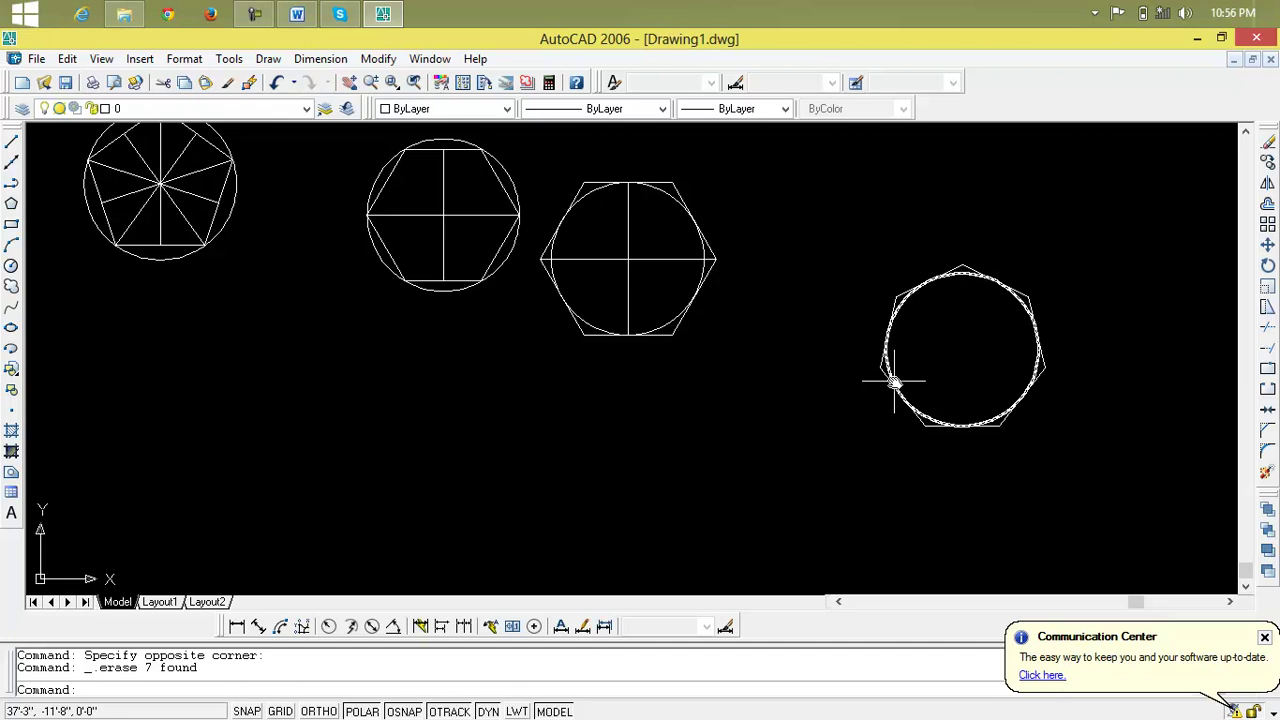
pyautogui.moveTo(959, 298); pyautogui.dragTo(905, 318, button='middle')
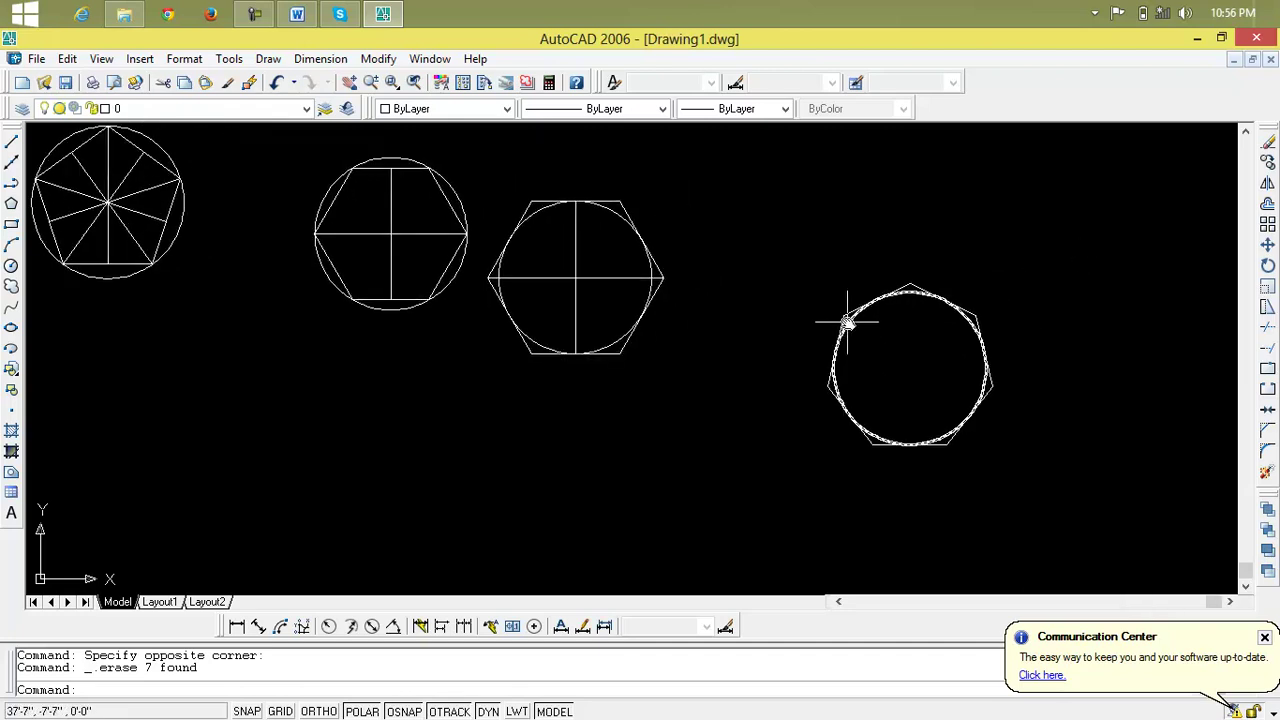
# Add a 1'-8" linear dimension to a heptagon edge
pyautogui.click(237, 628)
pyautogui.scroll(5, 891, 300)
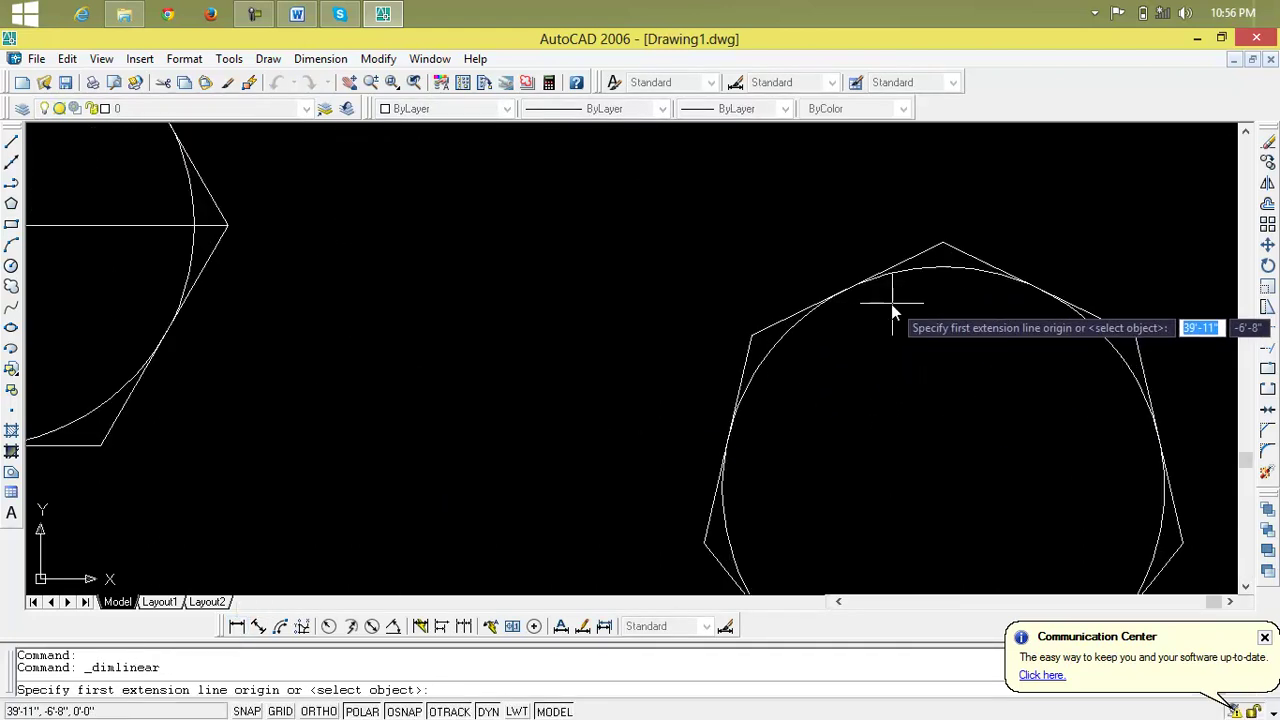
pyautogui.press('Return')
pyautogui.click(775, 324)
pyautogui.scroll(3, 775, 324)
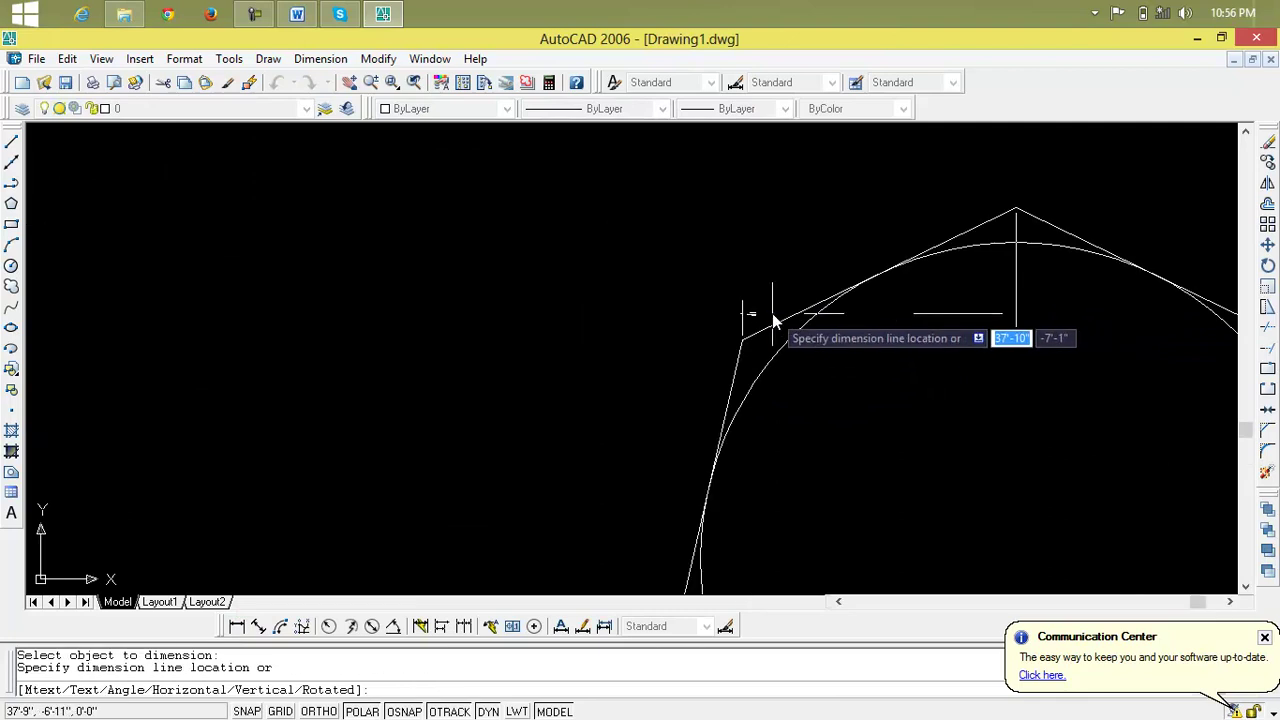
pyautogui.click(708, 245)
pyautogui.scroll(-5, 751, 337)
pyautogui.moveTo(751, 337); pyautogui.dragTo(818, 315, button='middle')
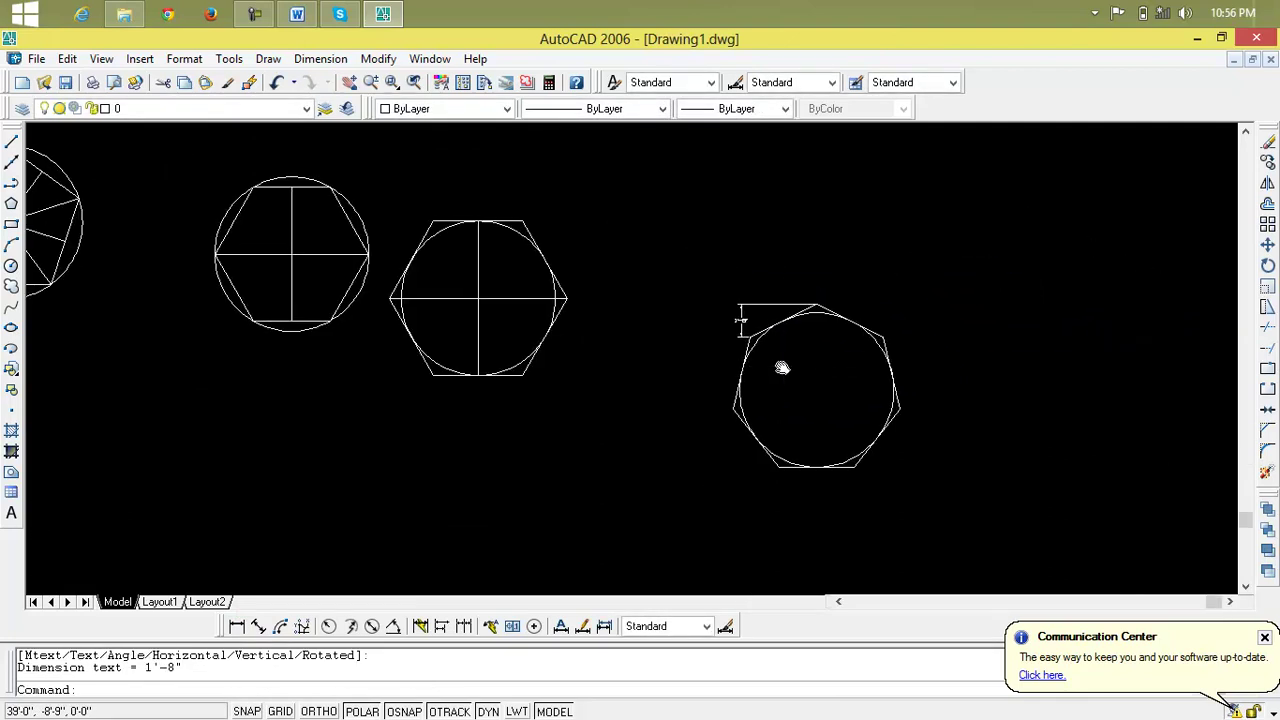
# Place an aligned dimension beside one edge of the hexagon
pyautogui.click(266, 628)
pyautogui.press('Return')
pyautogui.click(565, 322)
pyautogui.click(632, 346)
pyautogui.scroll(3, 657, 346)
pyautogui.scroll(2, 657, 346)
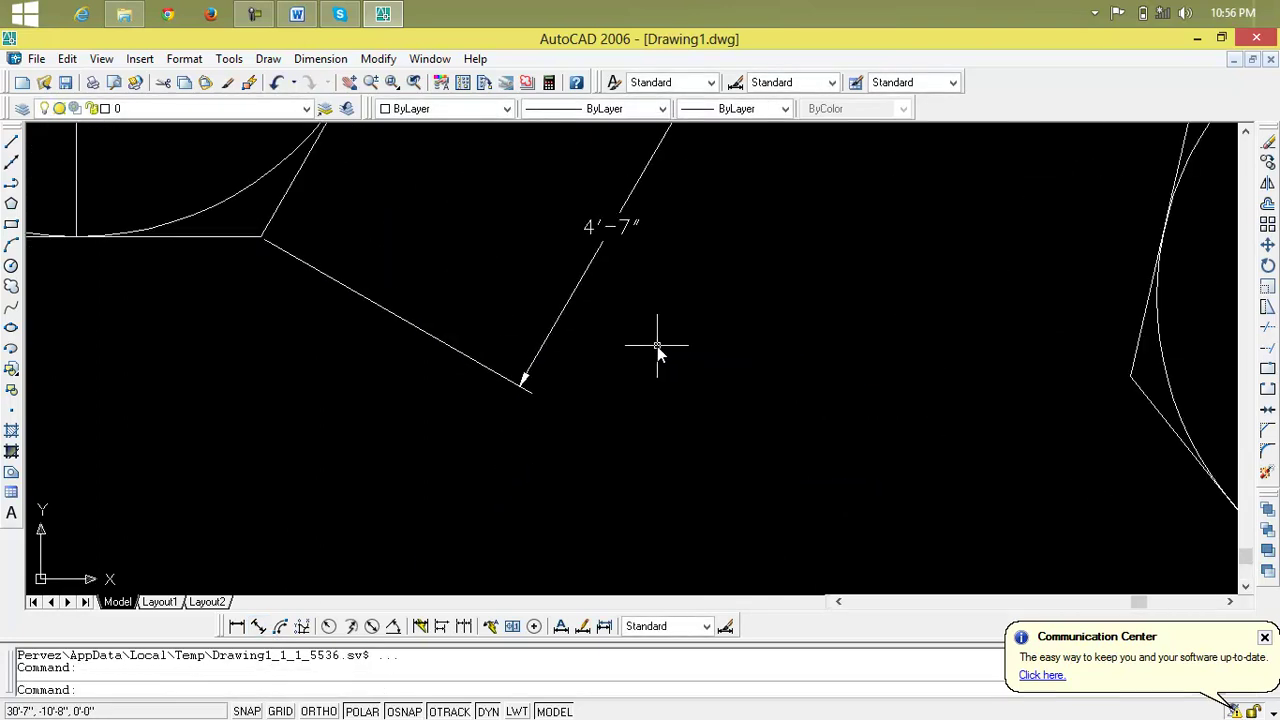
pyautogui.scroll(-5, 657, 346)
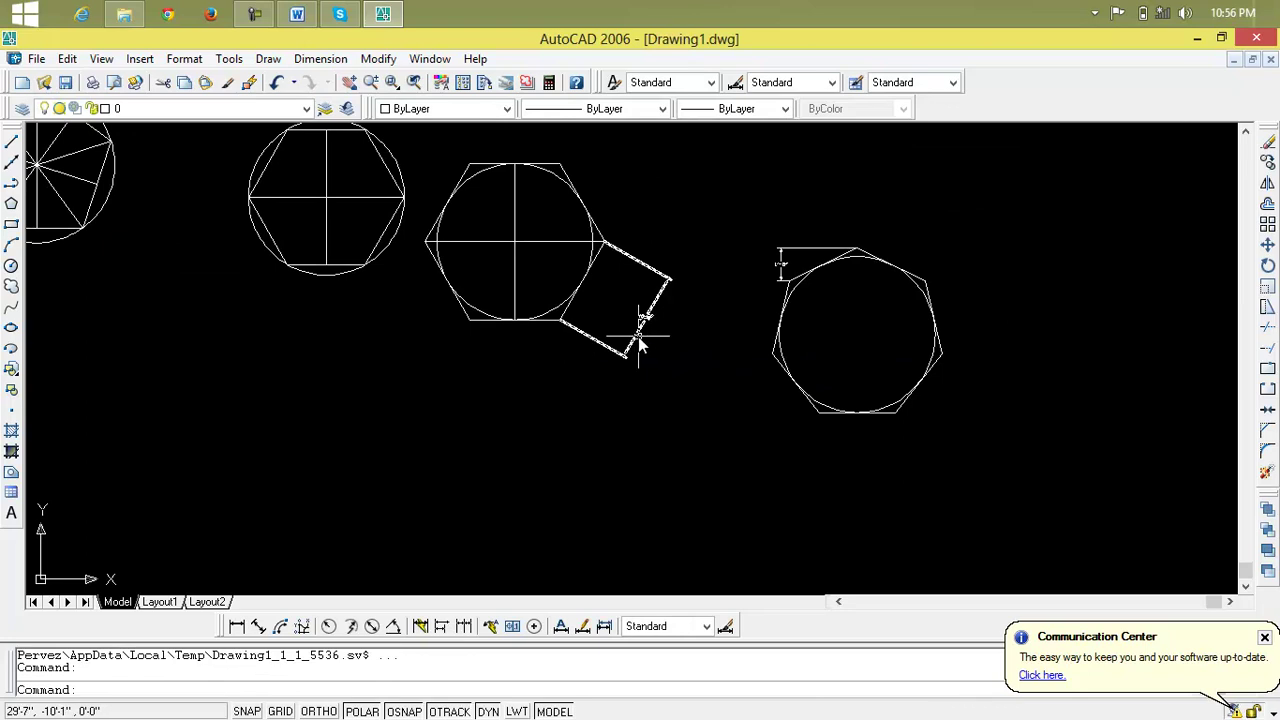
pyautogui.scroll(5, 640, 342)
pyautogui.scroll(-4, 705, 278)
pyautogui.scroll(-1, 705, 278)
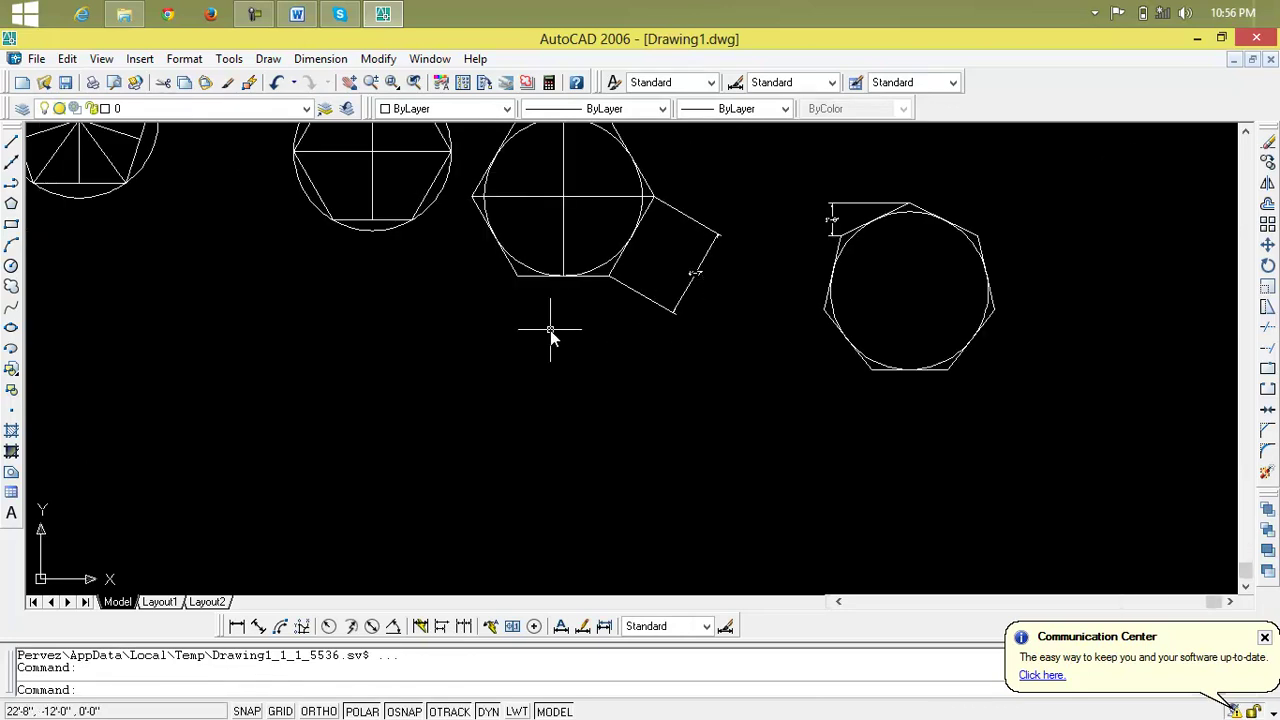
# Cancel the stray selection window started on the empty canvas
pyautogui.rightClick(502, 334)
pyautogui.click(454, 334)
pyautogui.click(454, 334)
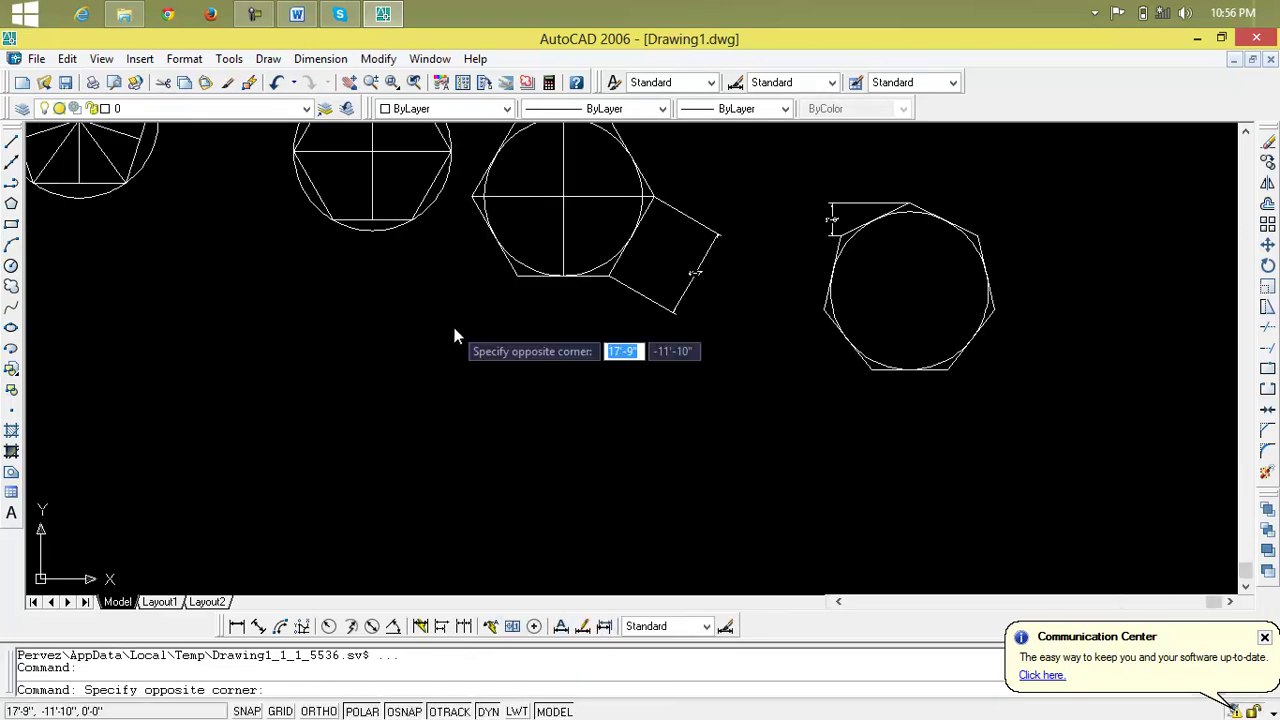
pyautogui.click(454, 329)
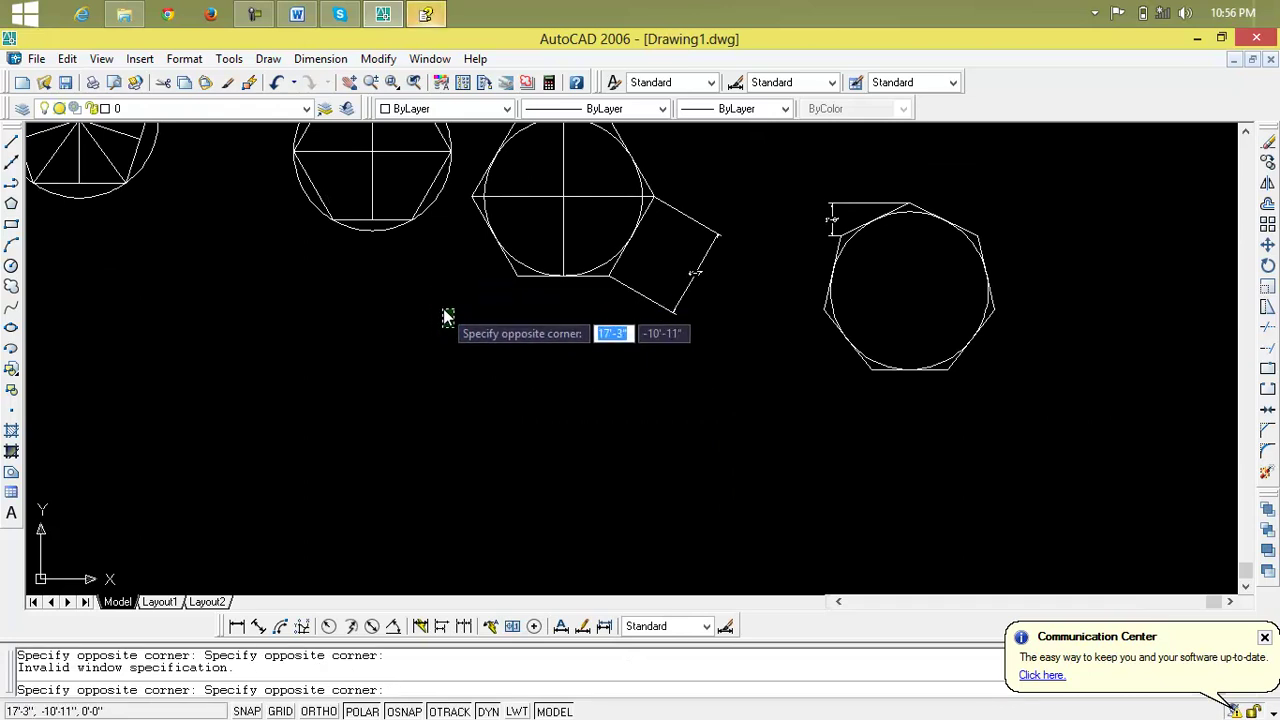
pyautogui.press('Escape')
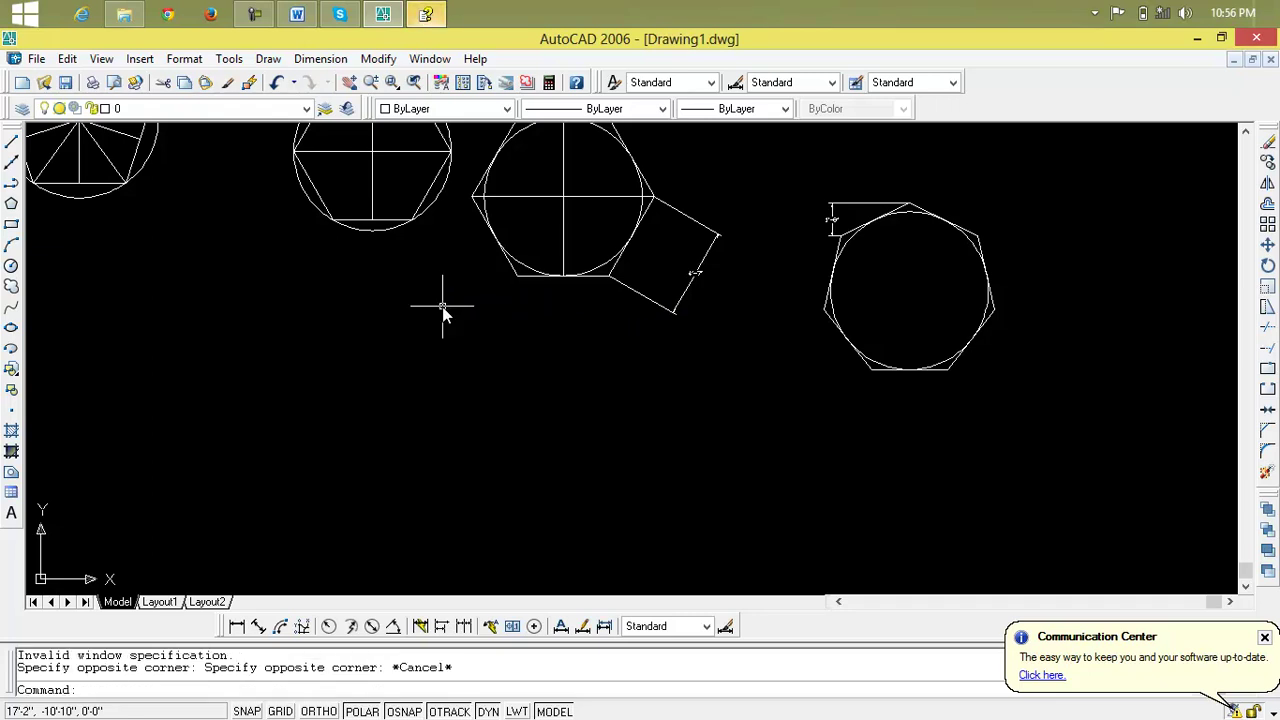
# Dimension the hexagon's lower-left edge with a 4' aligned dimension
pyautogui.click(258, 626)
pyautogui.press('Return')
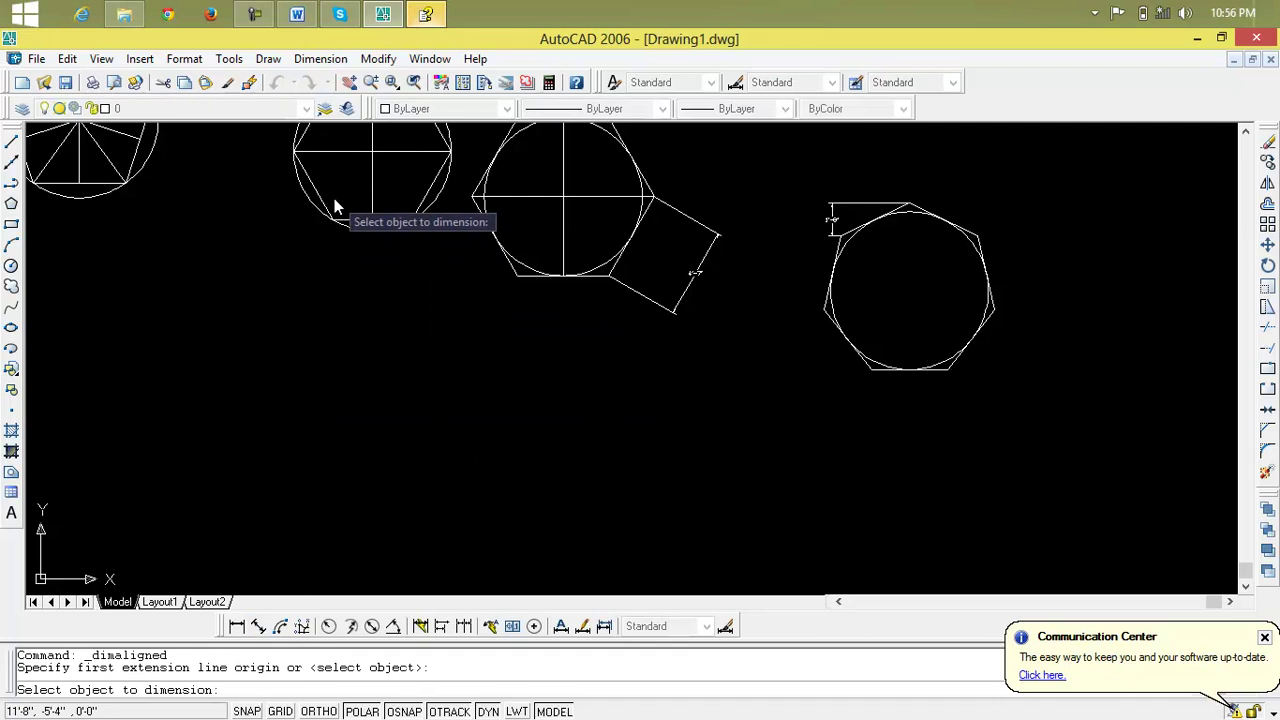
pyautogui.click(324, 214)
pyautogui.click(275, 238)
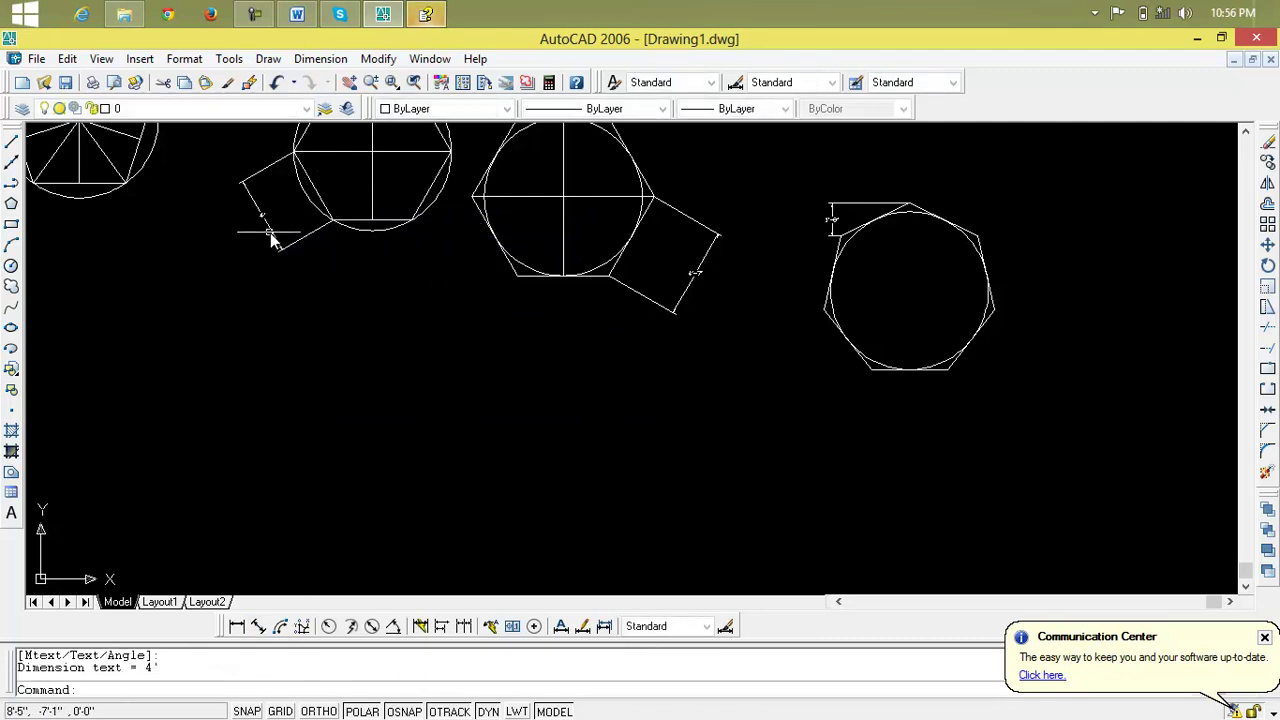
pyautogui.scroll(5, 252, 234)
pyautogui.scroll(-3, 251, 229)
pyautogui.scroll(-3, 260, 345)
pyautogui.scroll(-3, 277, 345)
# Pan the drawing left to recentre the polygons and cancel the active command
pyautogui.moveTo(362, 371)
pyautogui.mouseDown(button='middle')
pyautogui.moveTo(514, 431)
pyautogui.moveTo(343, 314)
pyautogui.moveTo(309, 317)
pyautogui.mouseUp(button='middle')
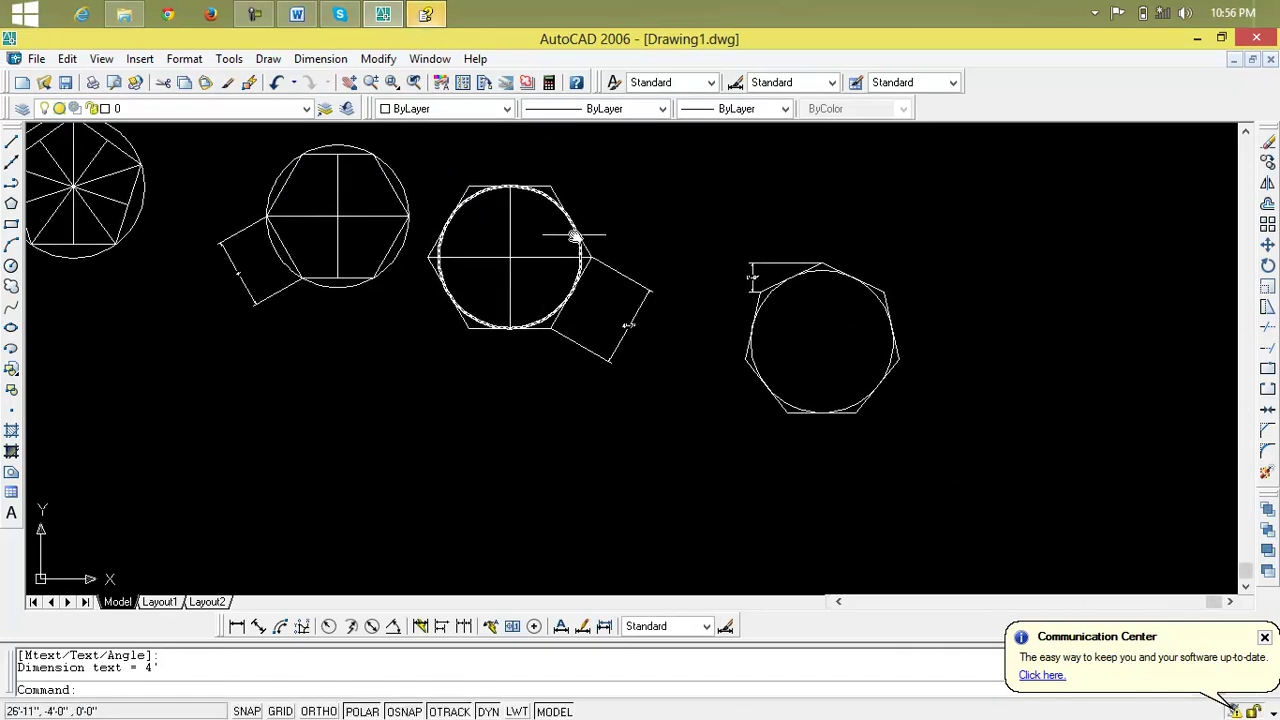
pyautogui.moveTo(620, 313); pyautogui.dragTo(512, 293, button='middle')
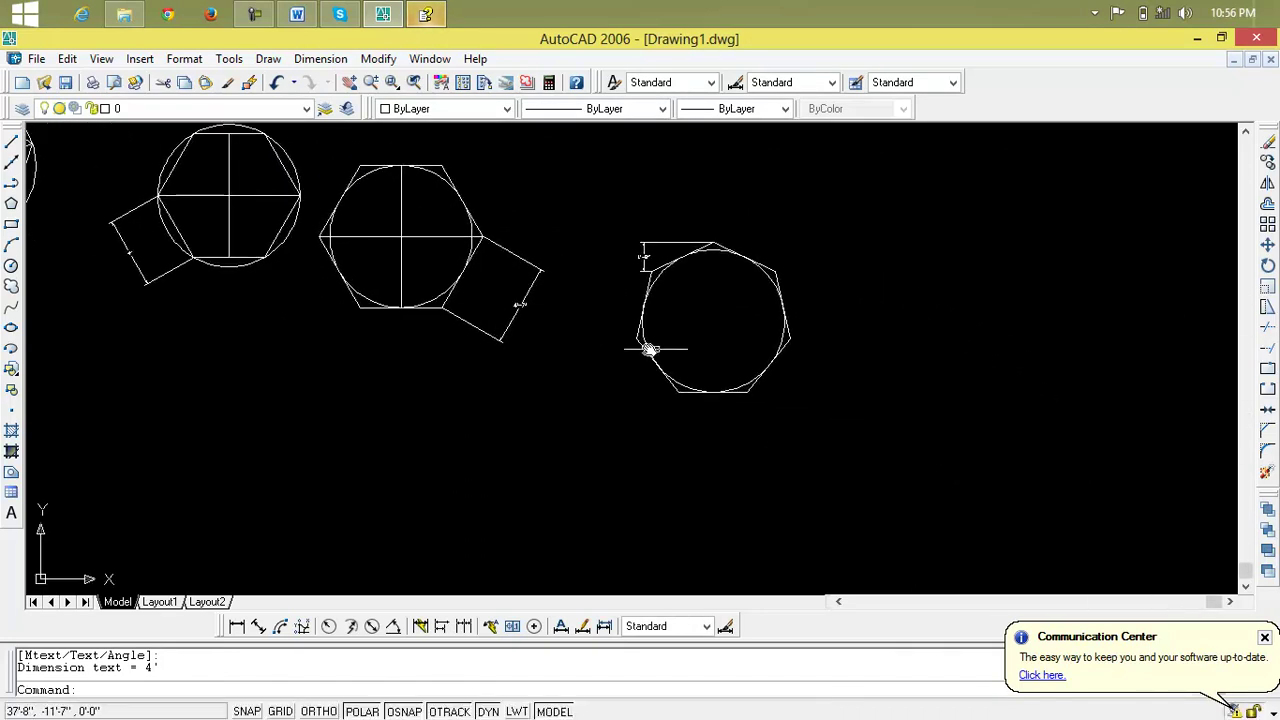
pyautogui.scroll(-1, 853, 407)
pyautogui.moveTo(853, 407); pyautogui.dragTo(643, 428, button='middle')
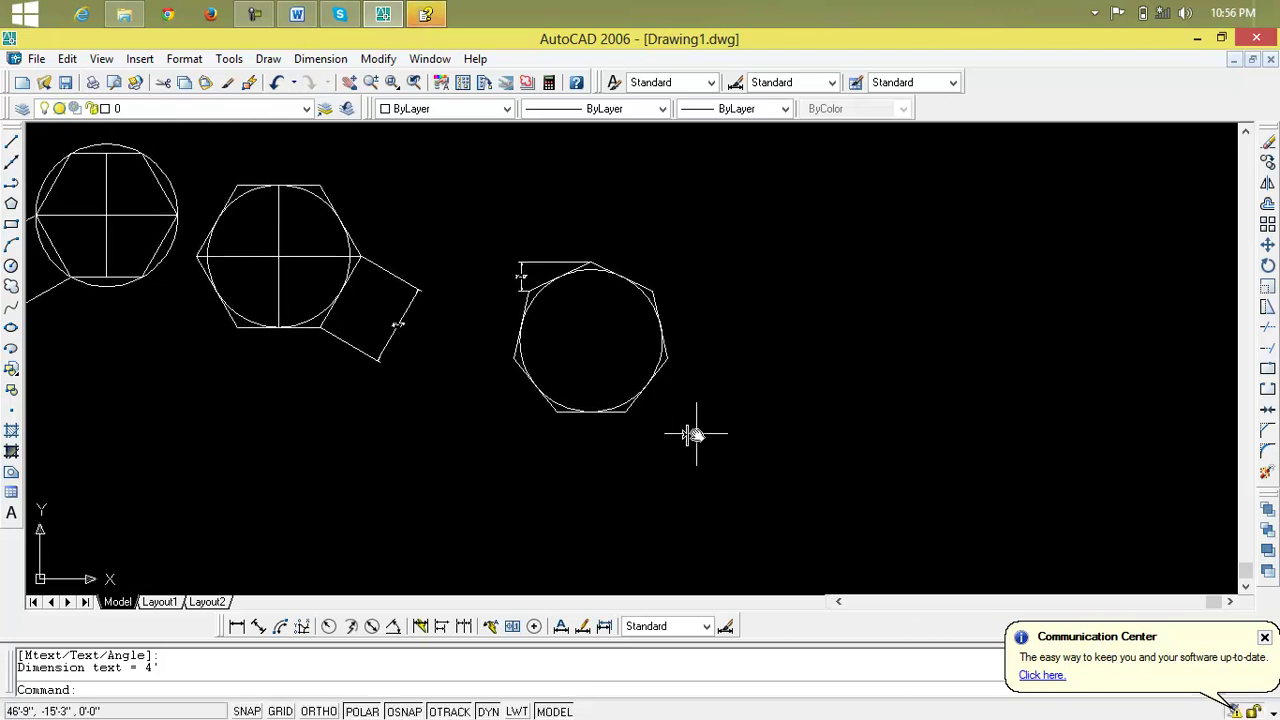
pyautogui.press('Escape')
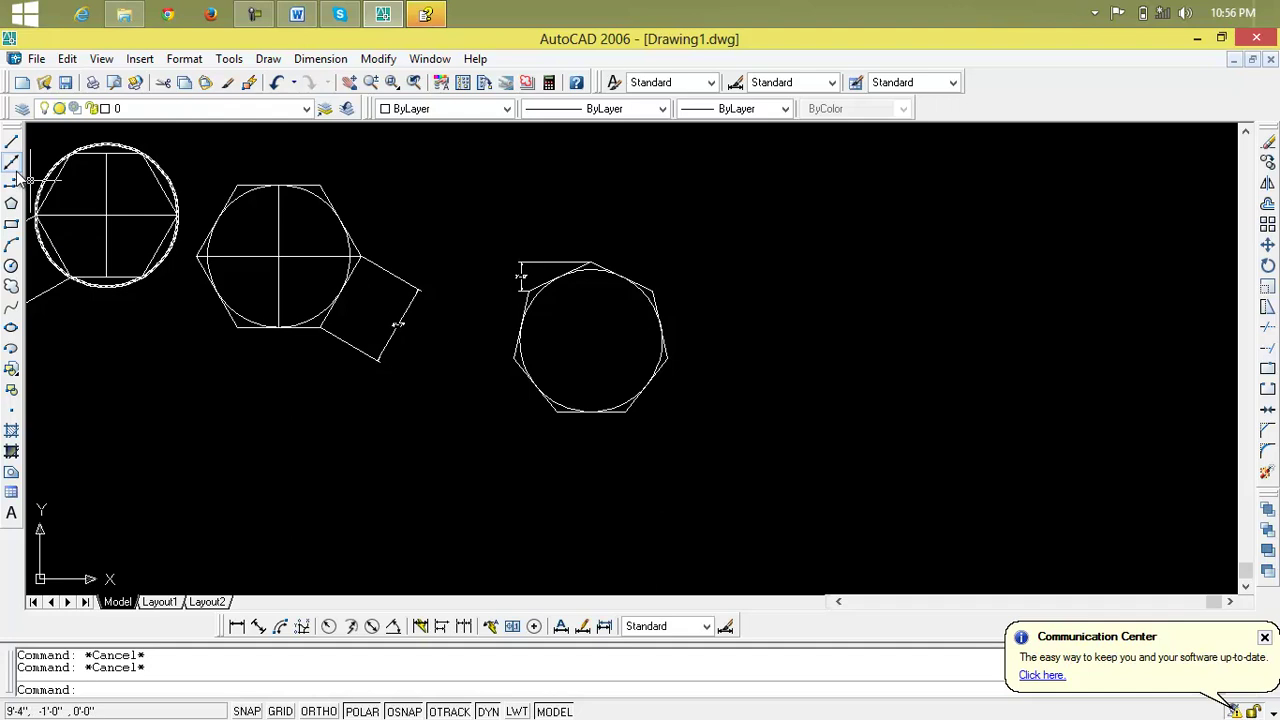
pyautogui.click(11, 203)
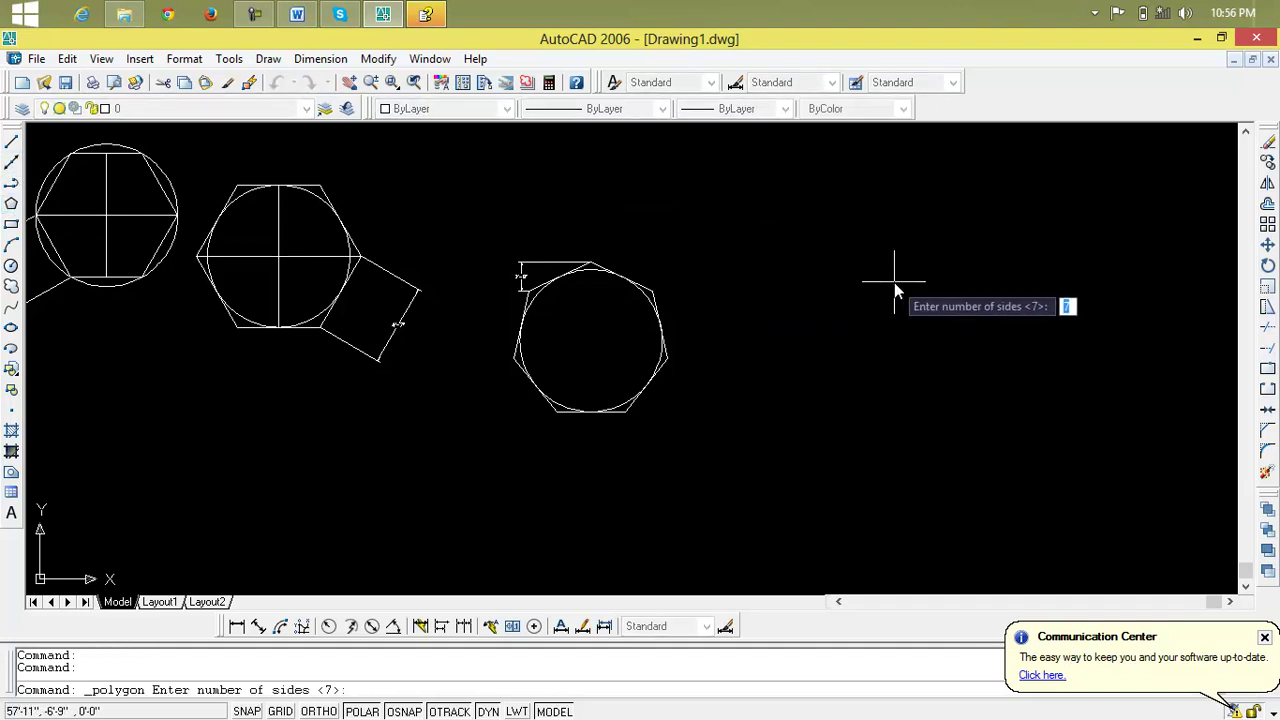
# Draw a five-sided polygon by edge, with the first endpoint at 2' and the second picked on screen
pyautogui.write('5')
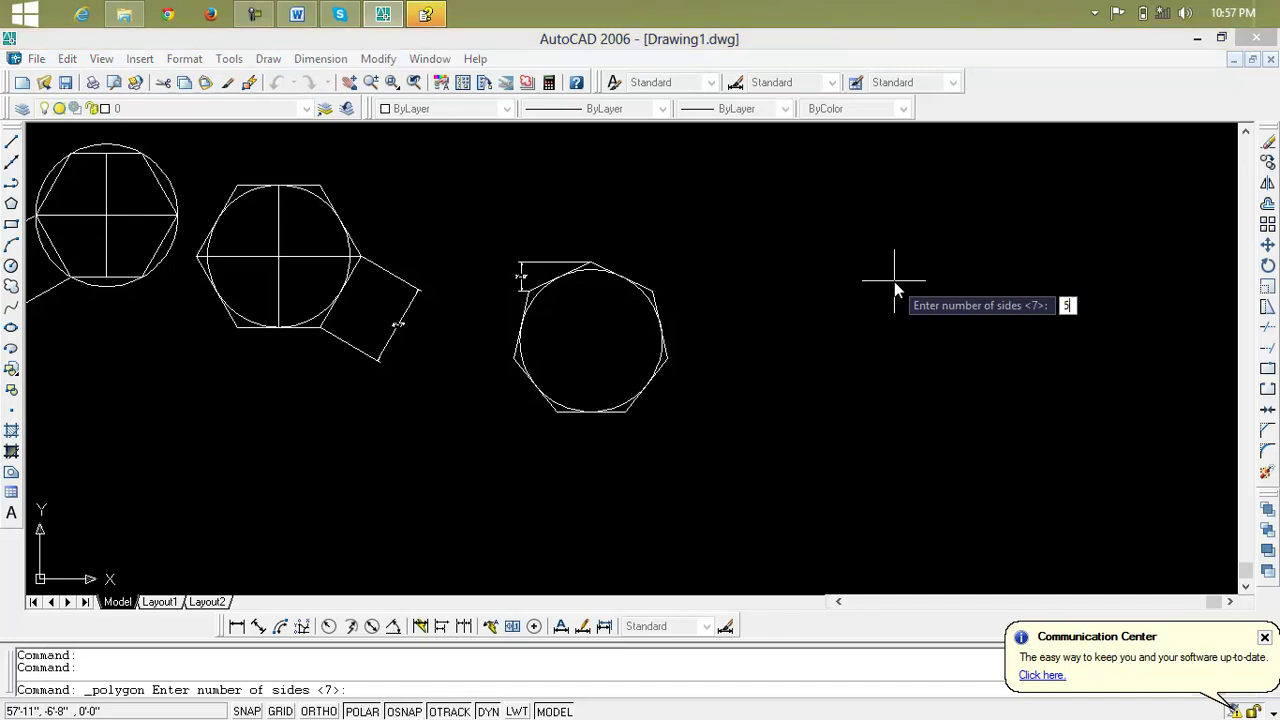
pyautogui.press('Return')
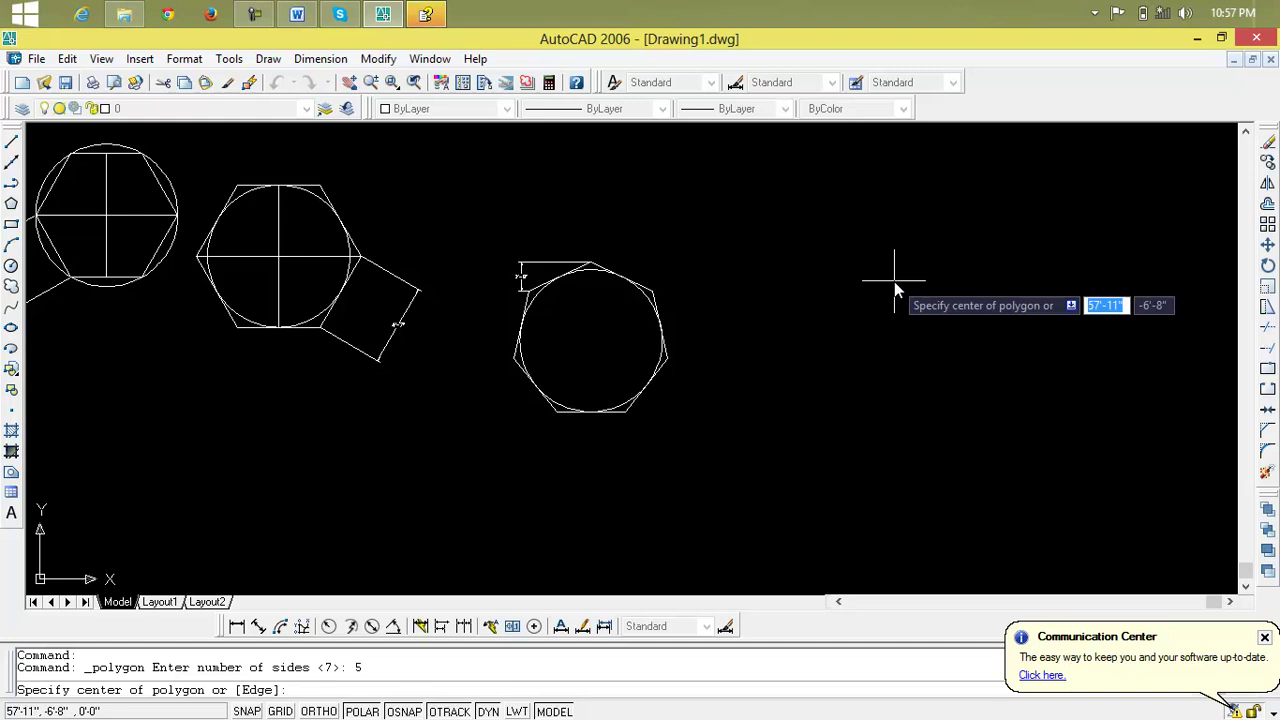
pyautogui.write('e')
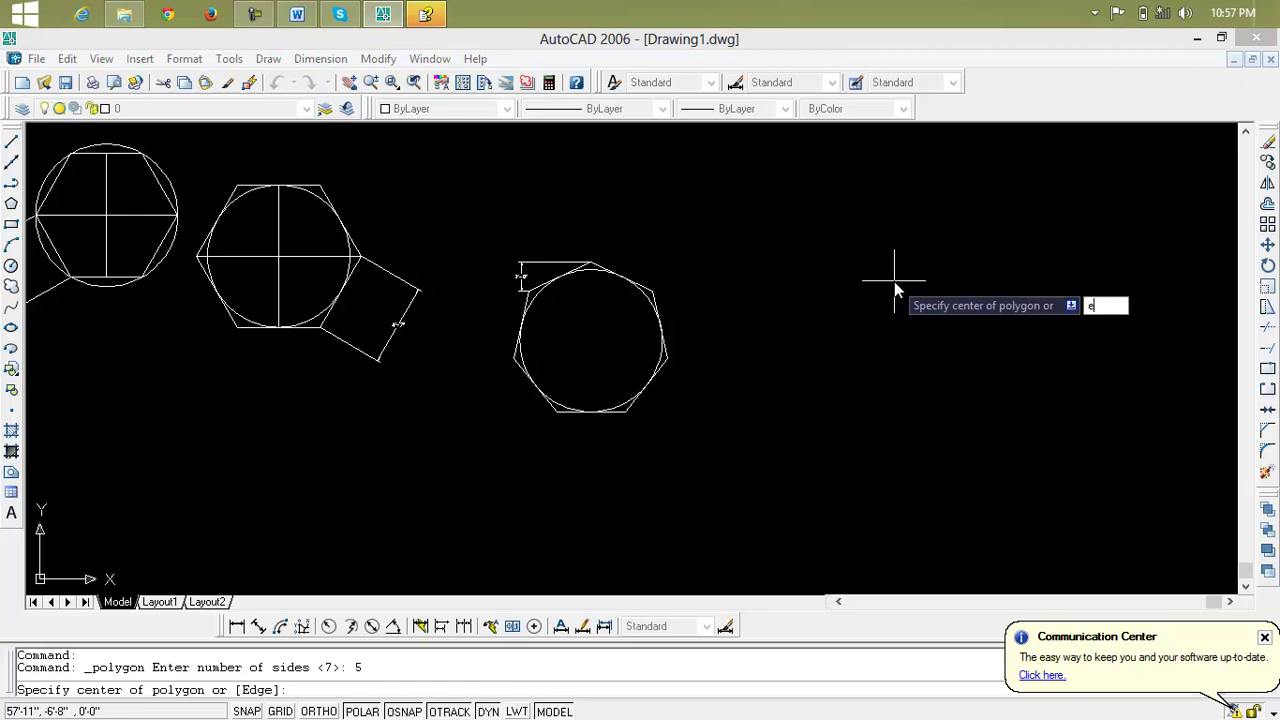
pyautogui.press('Return')
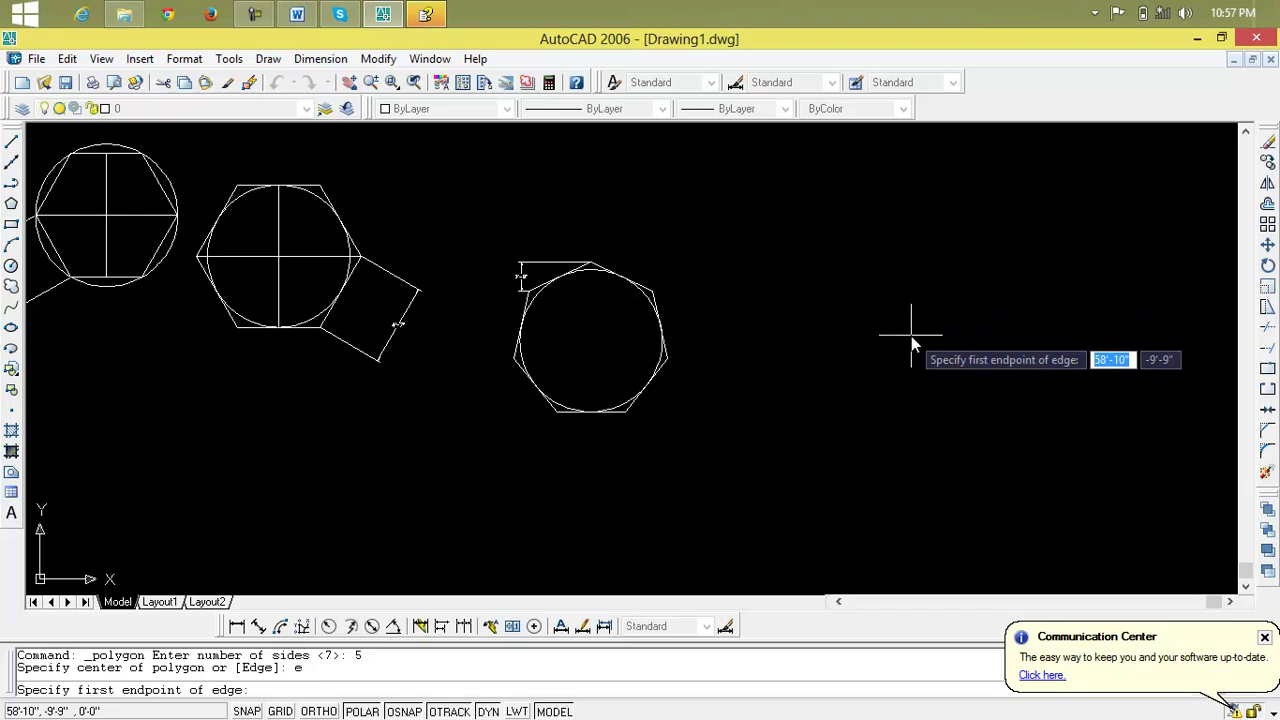
pyautogui.write("2'")
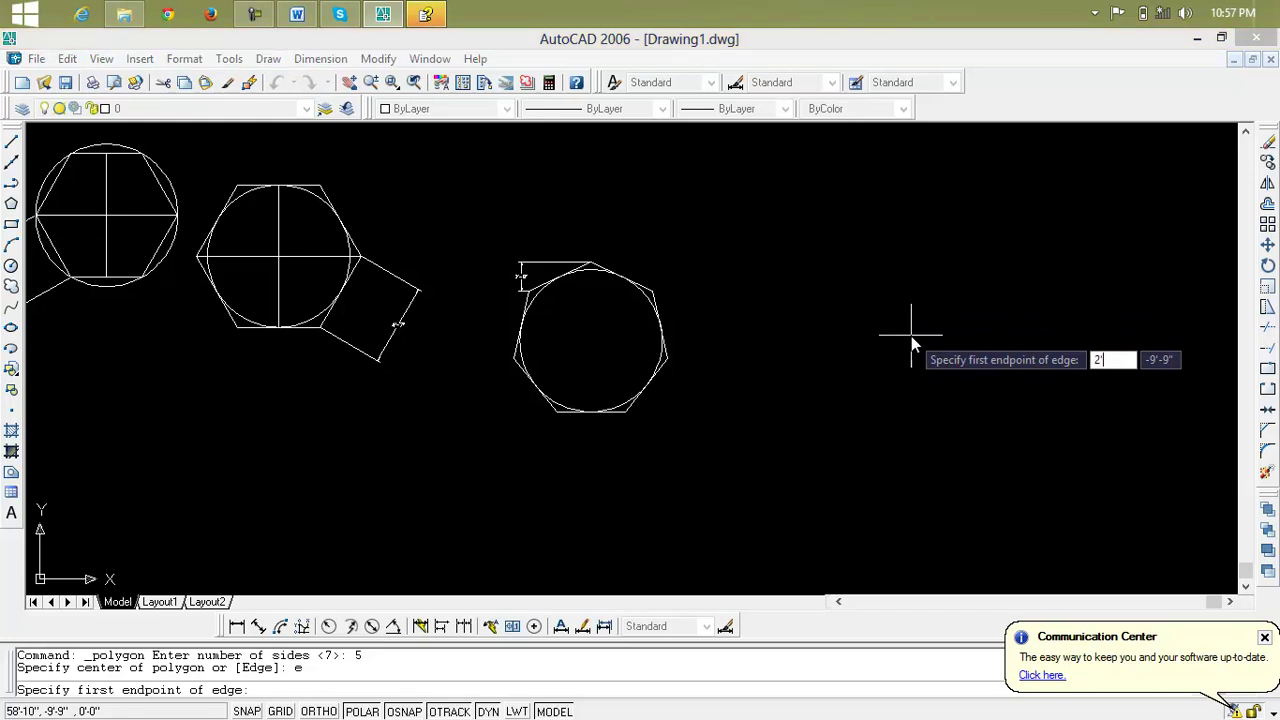
pyautogui.press('Return')
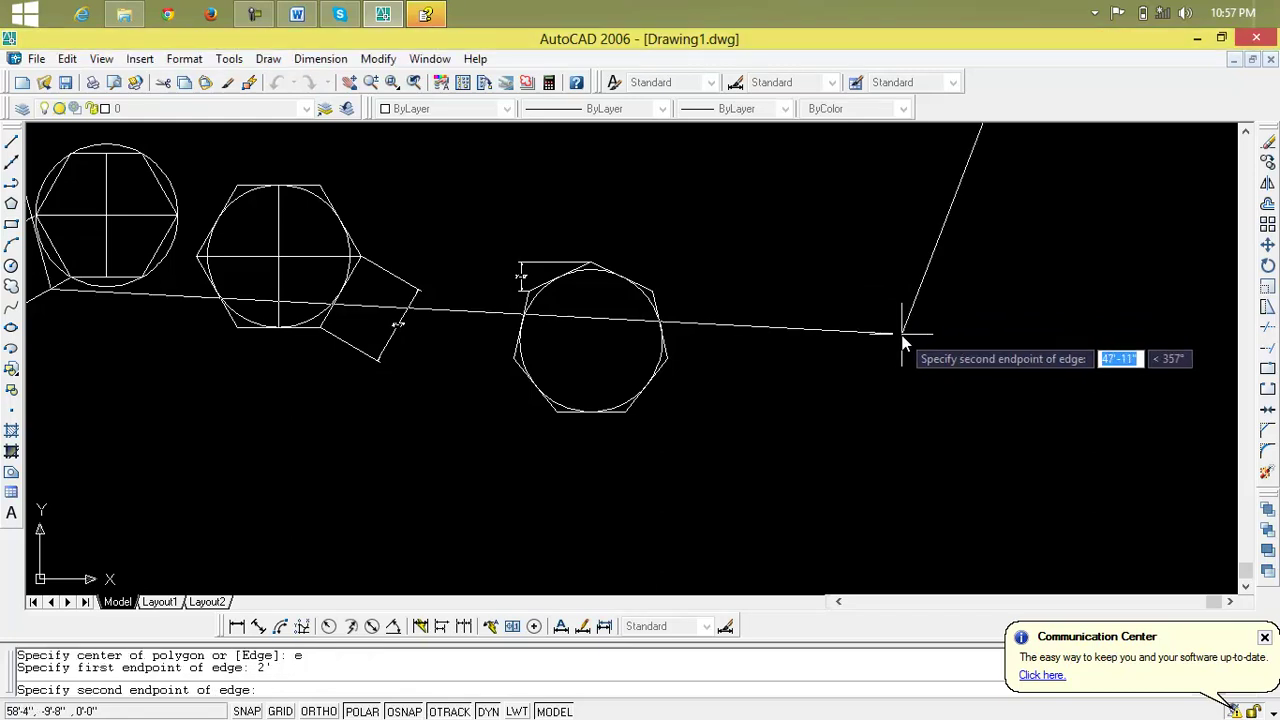
pyautogui.scroll(2, 905, 335)
pyautogui.scroll(2, 820, 300)
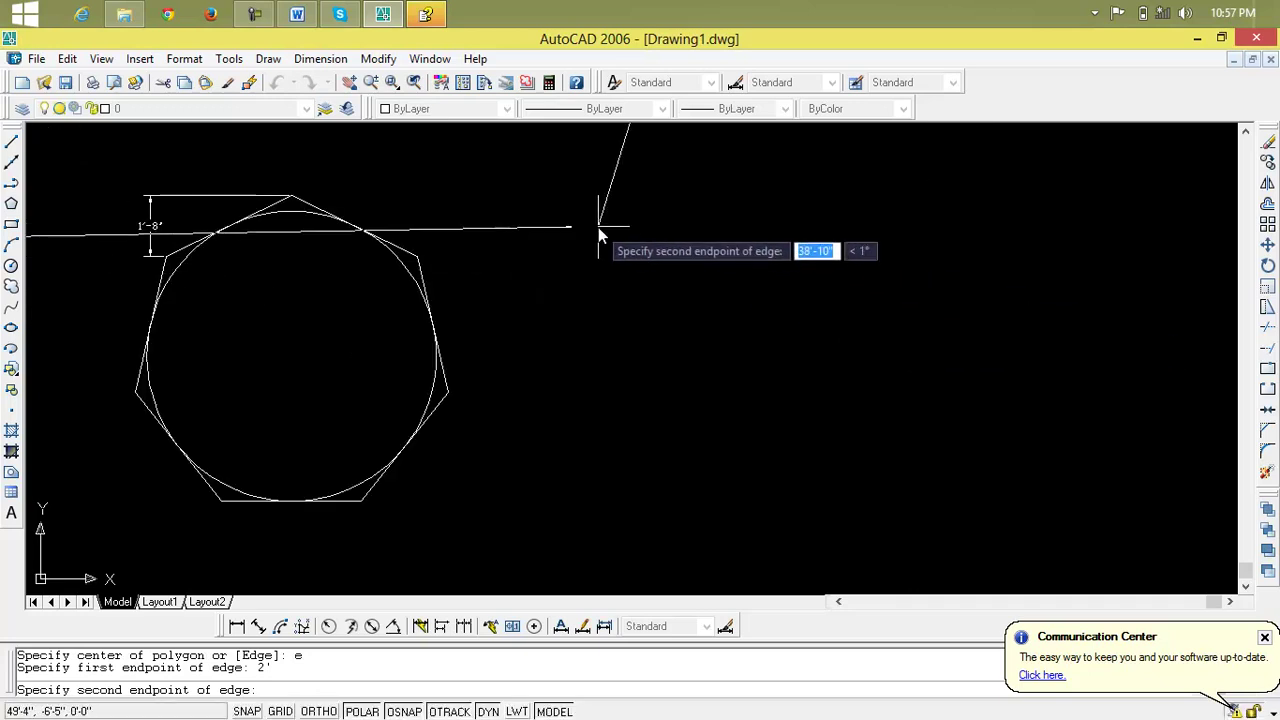
pyautogui.click(474, 393)
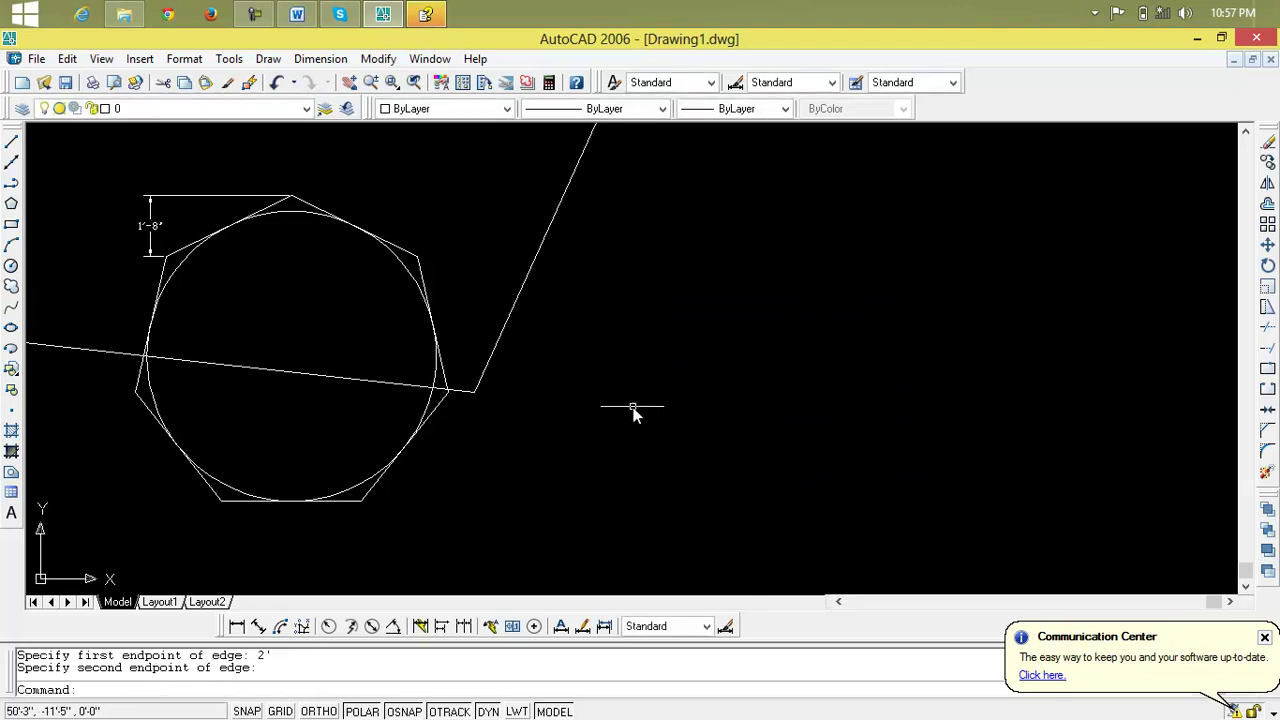
# Zoom to show the entire drawing and pan to the new pentagon
pyautogui.moveTo(640, 408); pyautogui.dragTo(774, 474, button='middle')
pyautogui.scroll(-5, 774, 474)
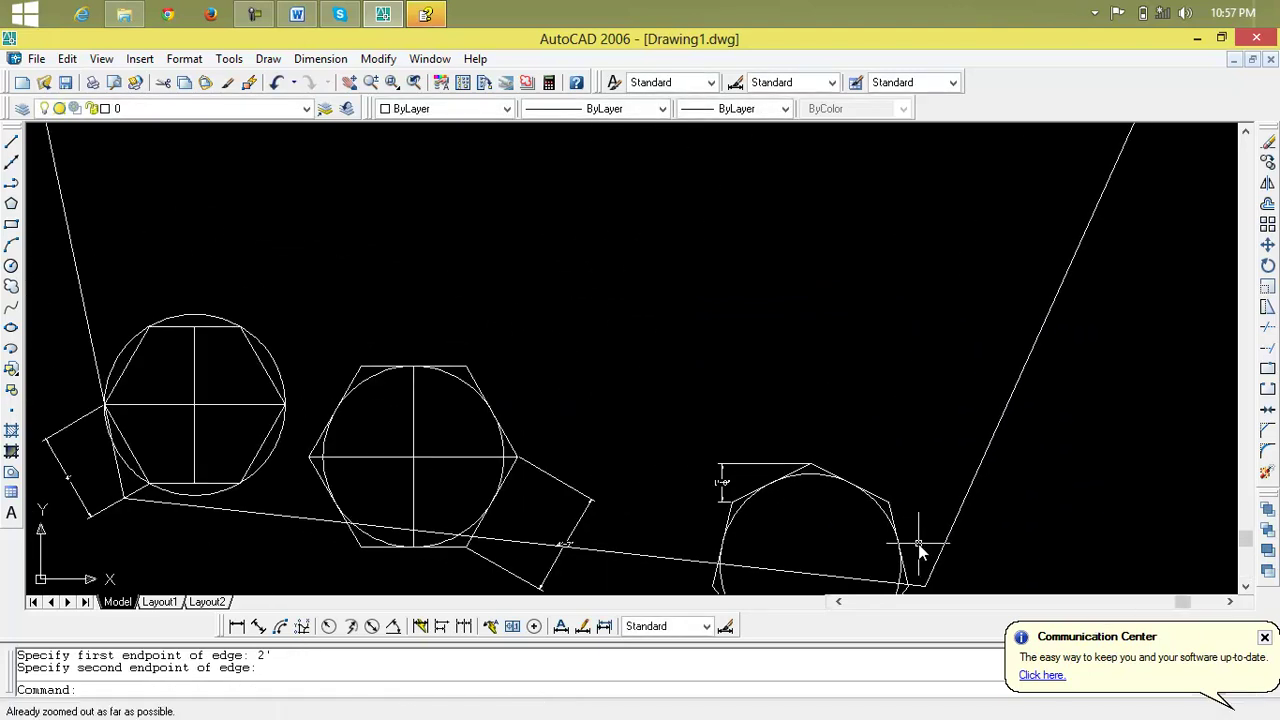
pyautogui.write('z')
pyautogui.press('Return')
pyautogui.write('a')
pyautogui.press('Return')
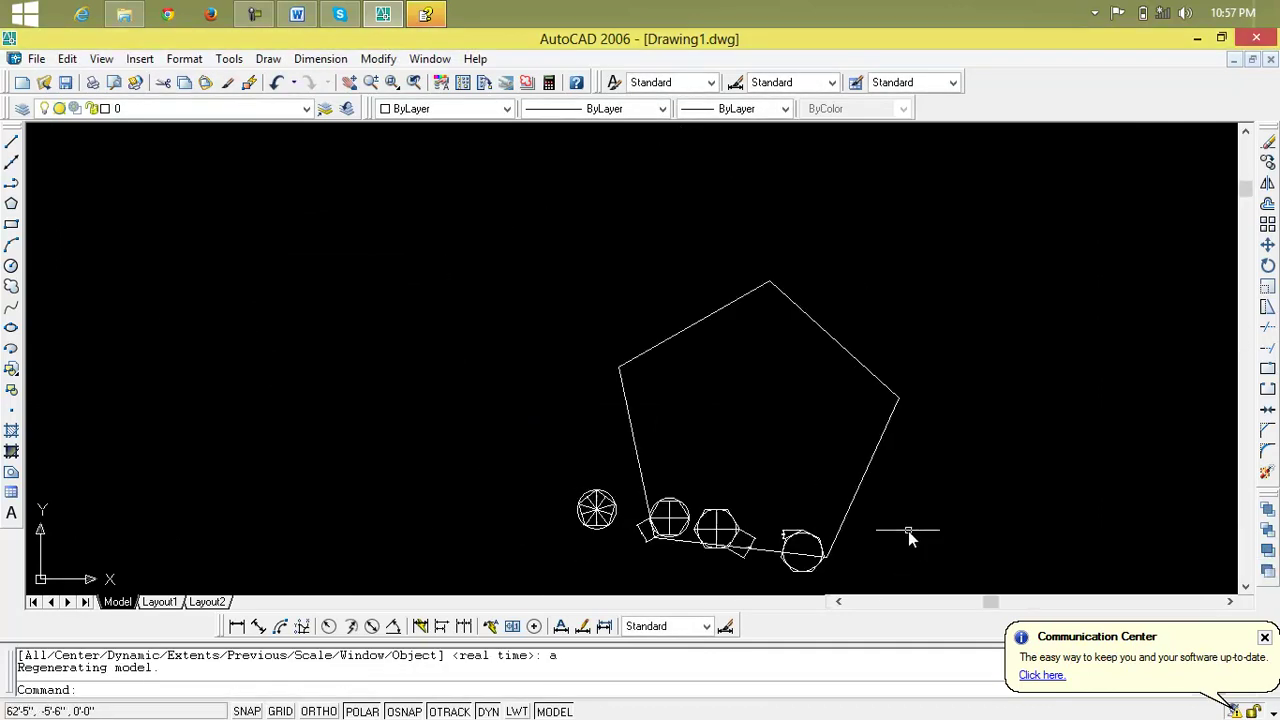
pyautogui.moveTo(909, 537); pyautogui.dragTo(613, 377, button='middle')
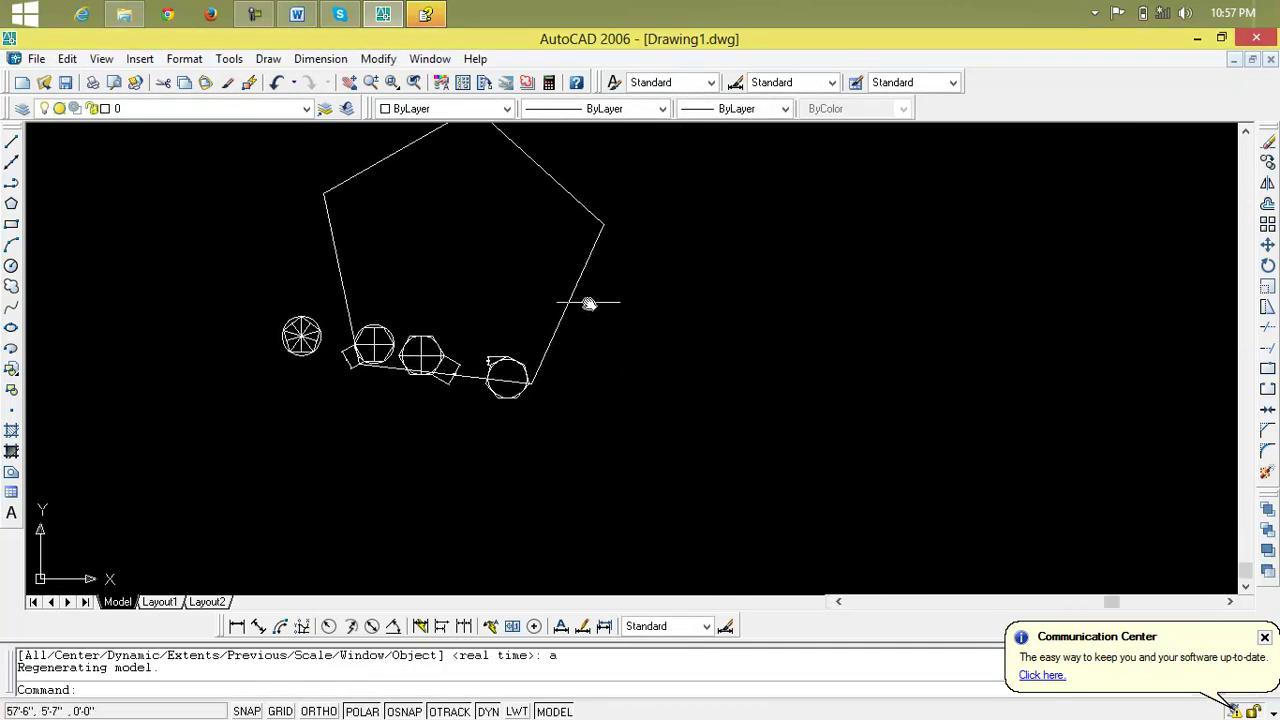
# Label the pentagon's right edge with a 35'-8" aligned dimension
pyautogui.click(237, 628)
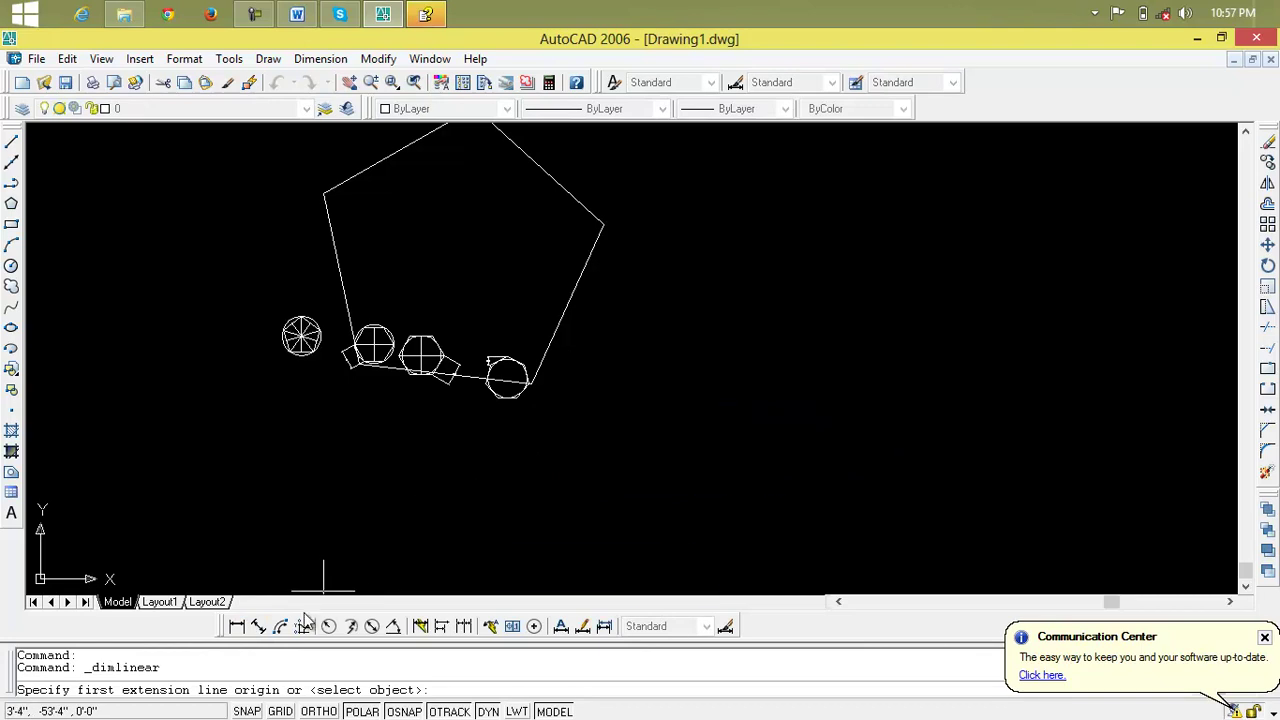
pyautogui.click(259, 627)
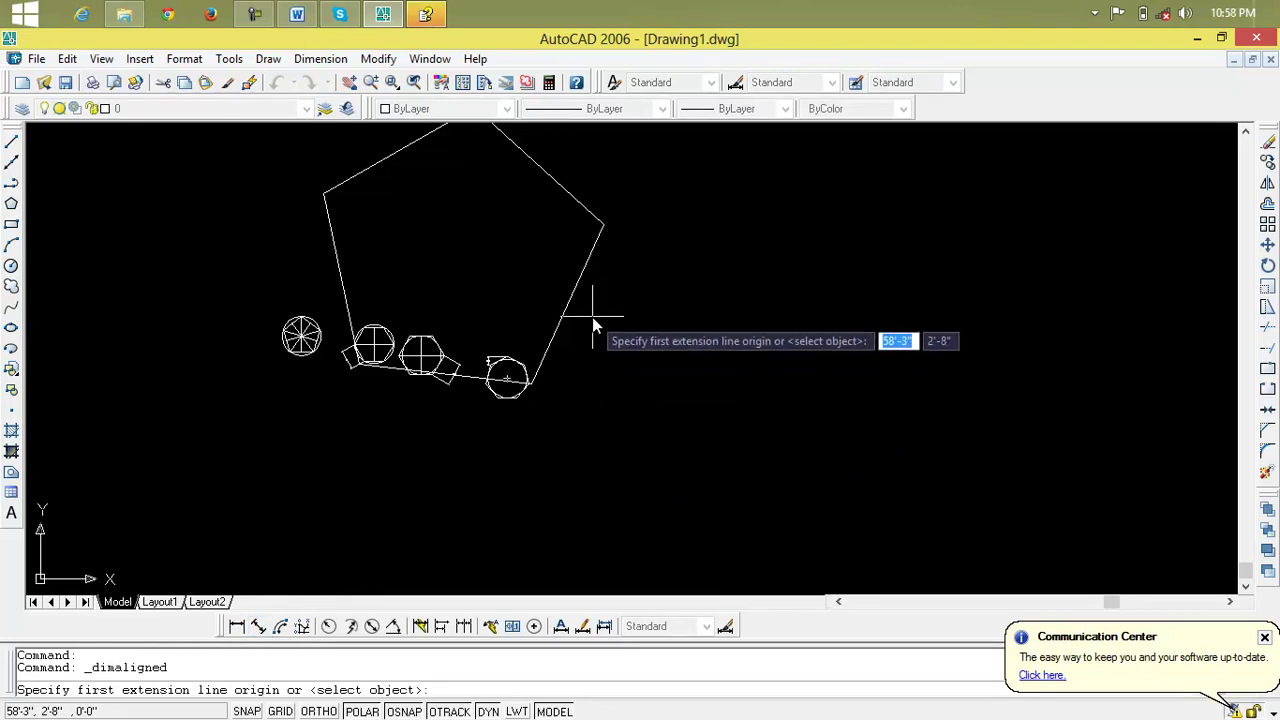
pyautogui.press('Return')
pyautogui.click(569, 300)
pyautogui.click(641, 342)
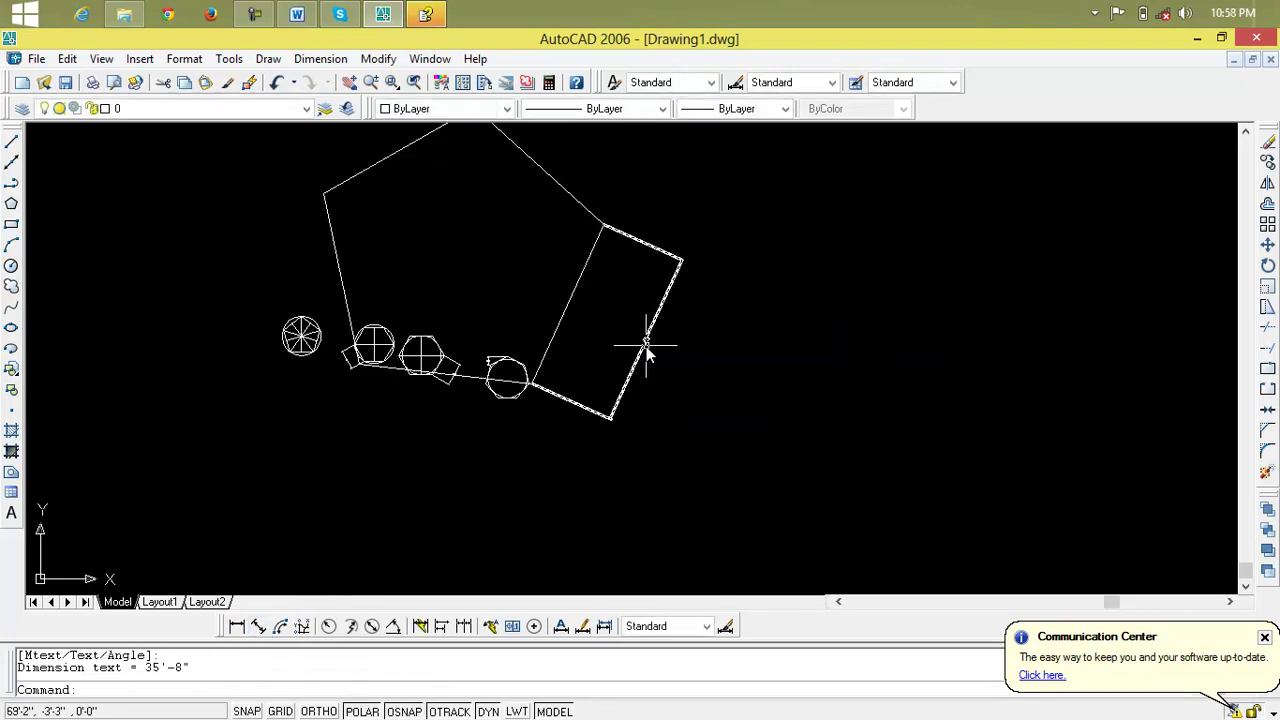
pyautogui.scroll(5, 646, 346)
pyautogui.scroll(3, 660, 320)
pyautogui.moveTo(678, 286); pyautogui.dragTo(789, 349, button='middle')
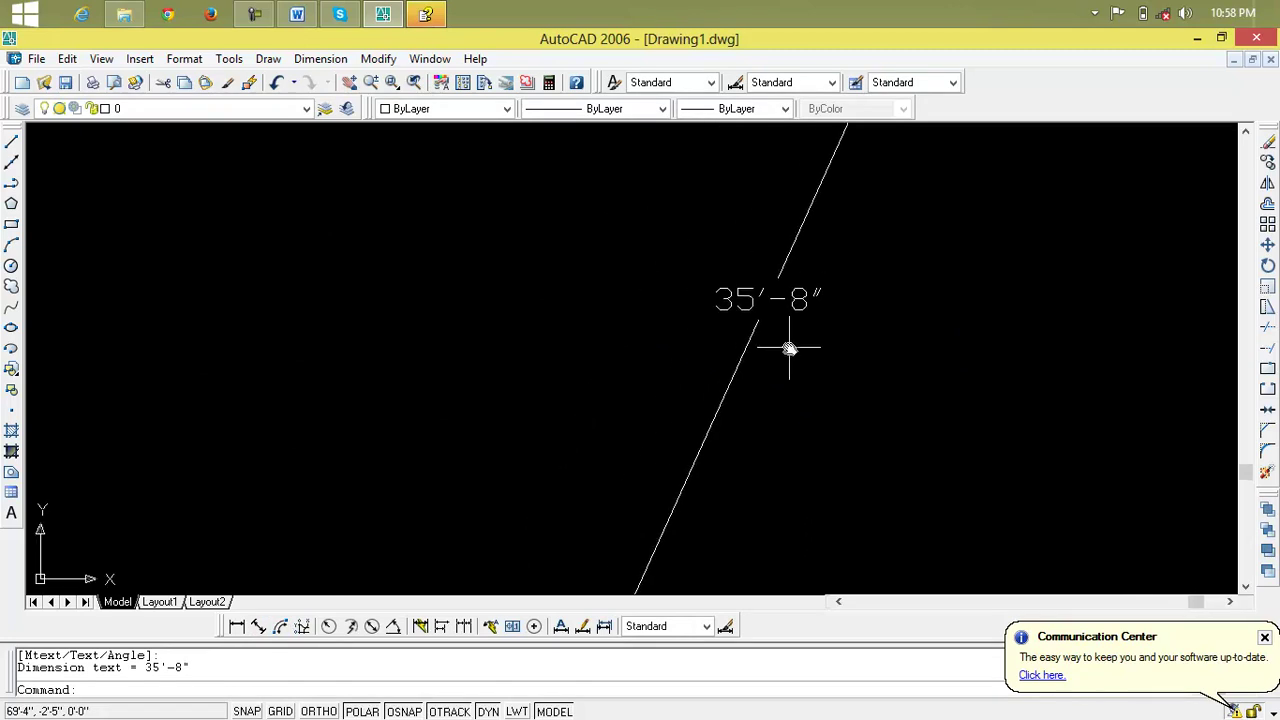
pyautogui.scroll(-10, 789, 349)
pyautogui.click(821, 235)
# Erase the large pentagon, its dimension, and all leftover polygons from the canvas
pyautogui.click(638, 285)
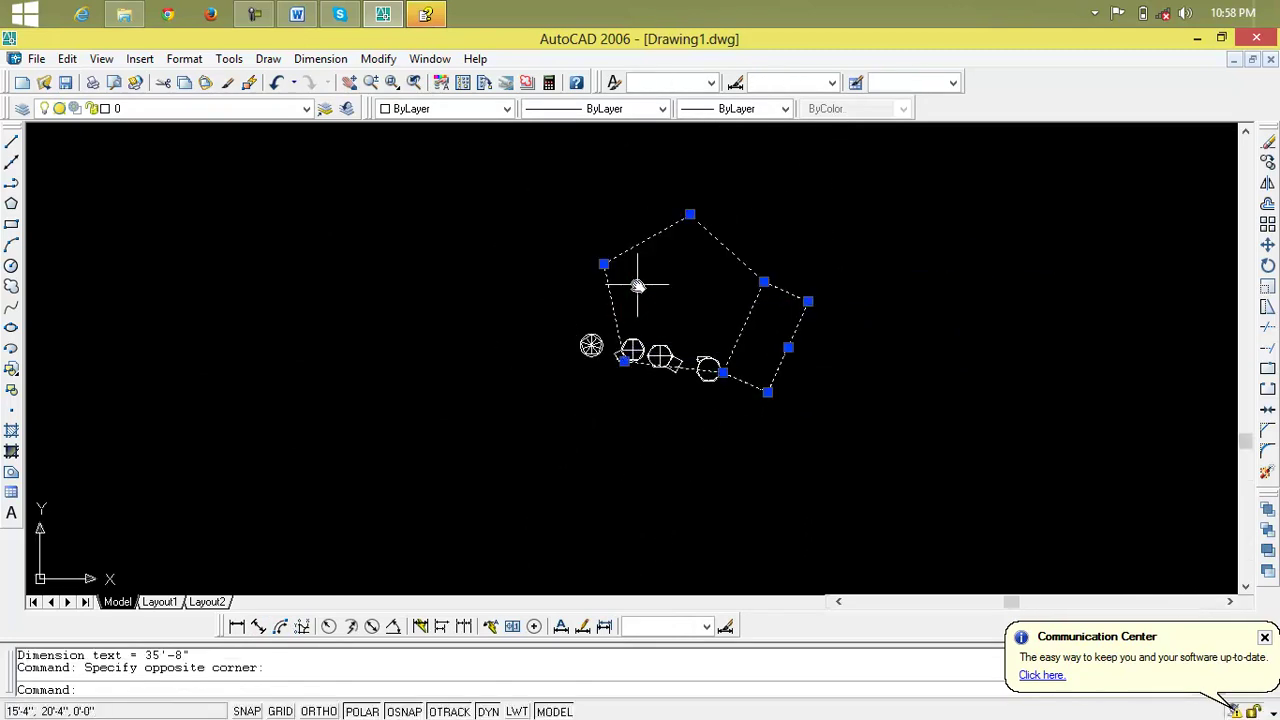
pyautogui.press('Delete')
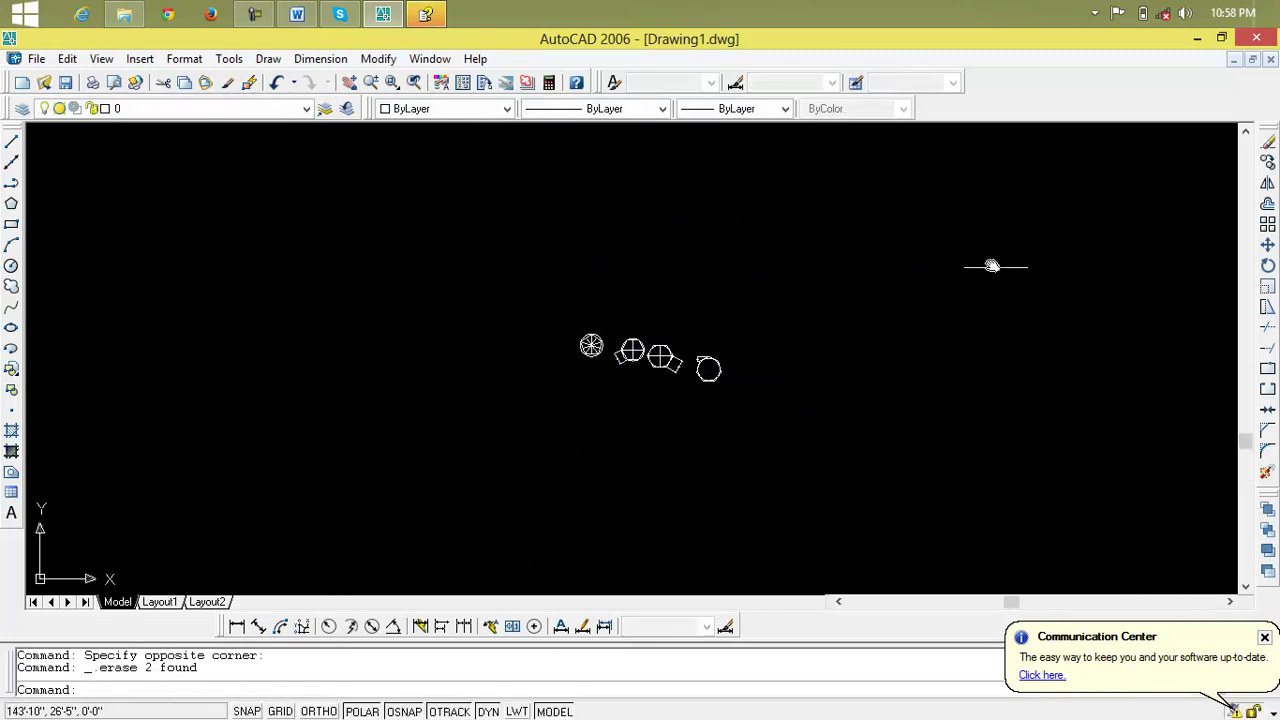
pyautogui.click(840, 315)
pyautogui.click(516, 402)
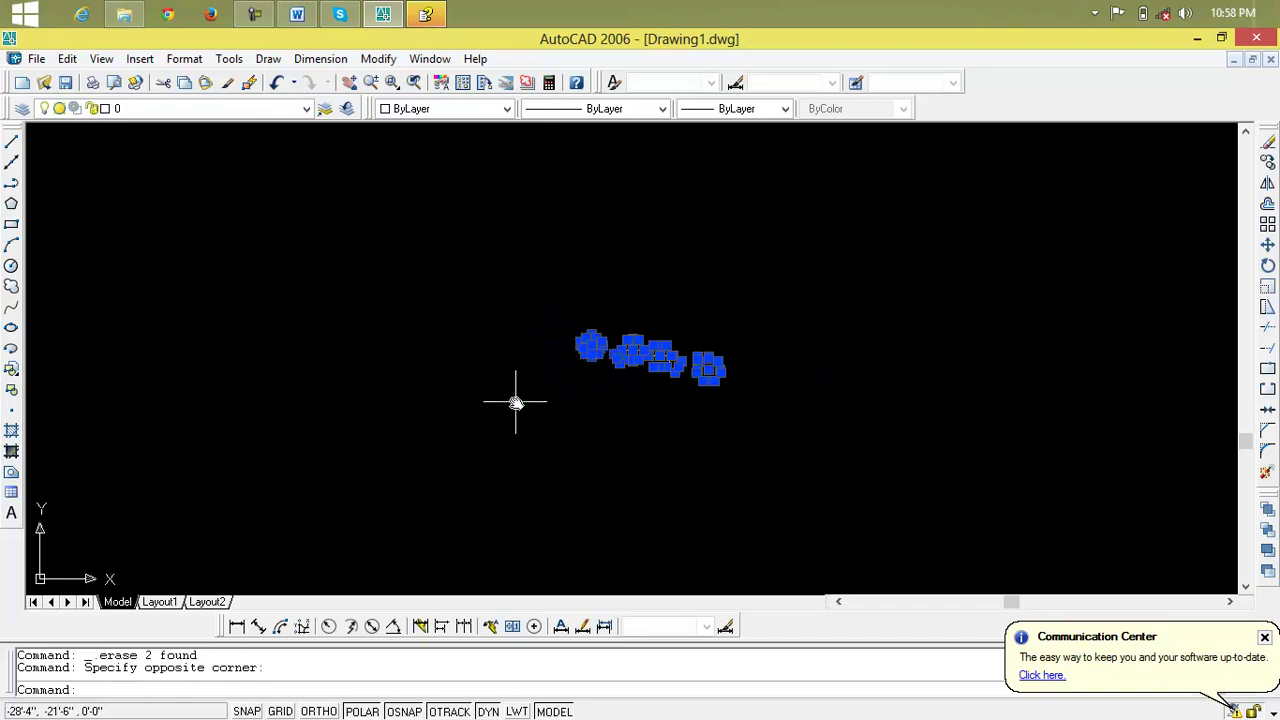
pyautogui.press('Delete')
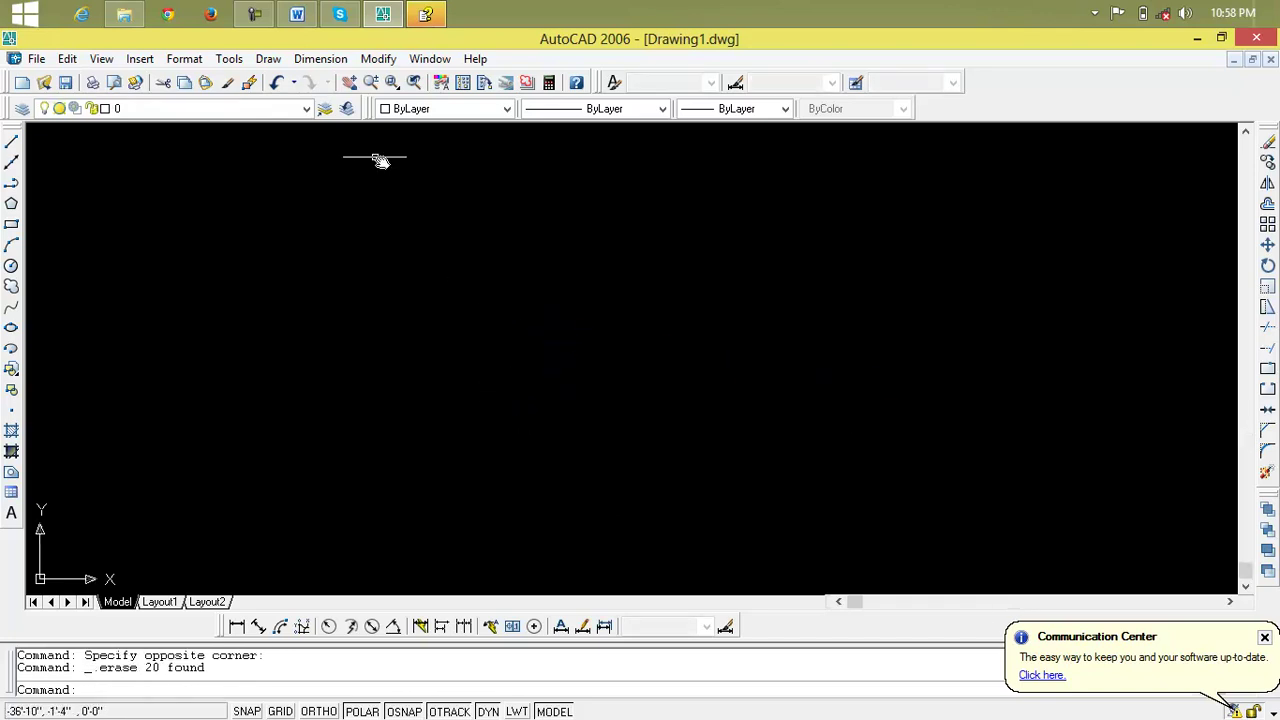
pyautogui.click(250, 13)
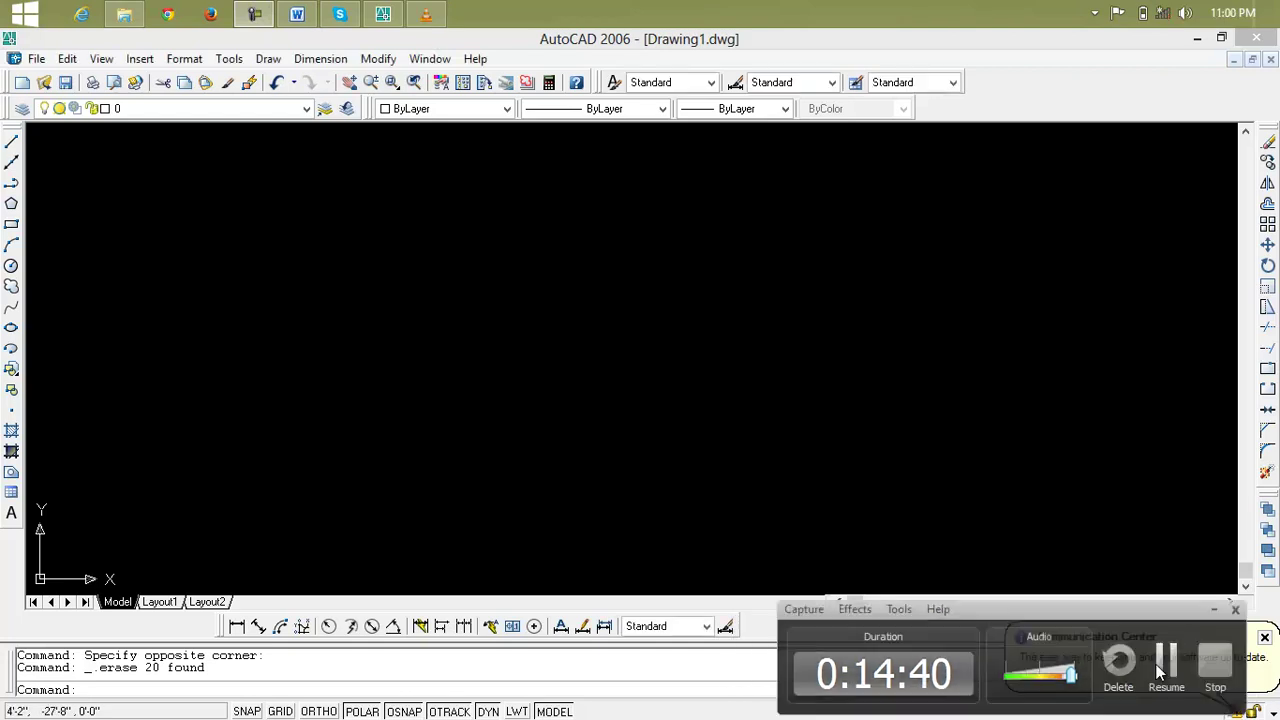
pyautogui.click(1159, 672)
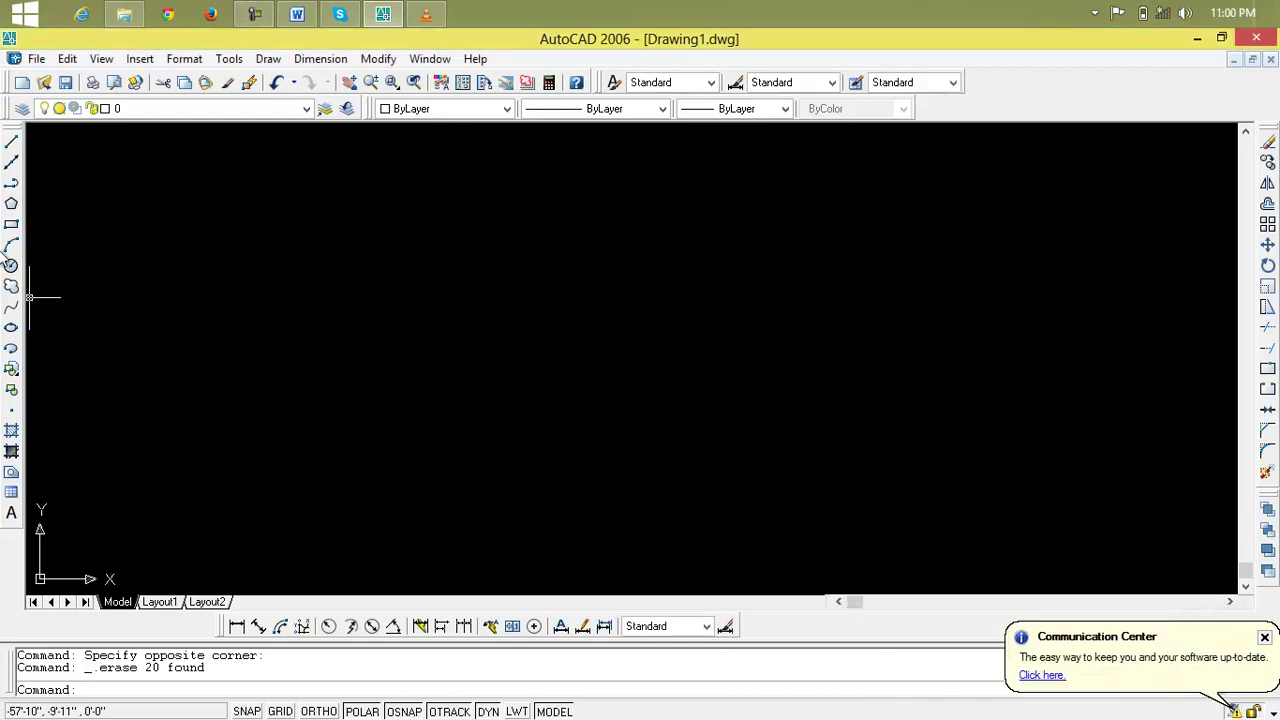
# Draw a five-sided polygon by edge with ORTHO on, giving it 4' sides
pyautogui.click(11, 205)
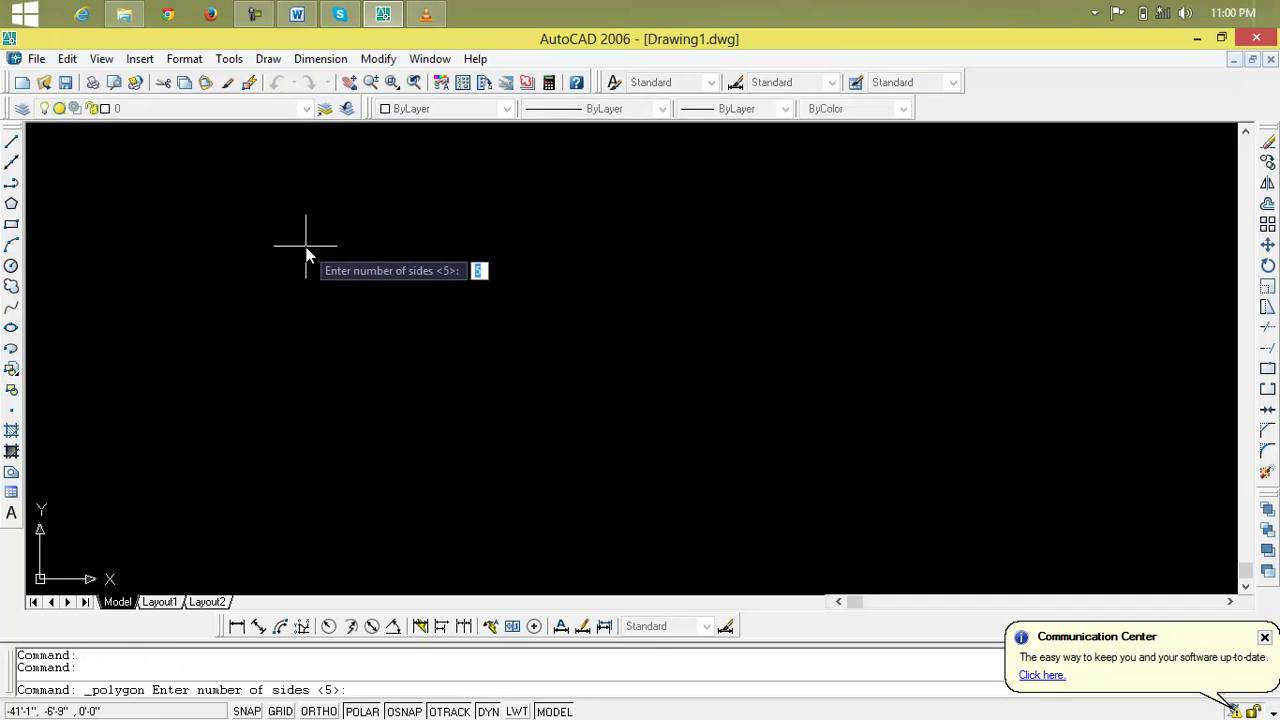
pyautogui.press('Return')
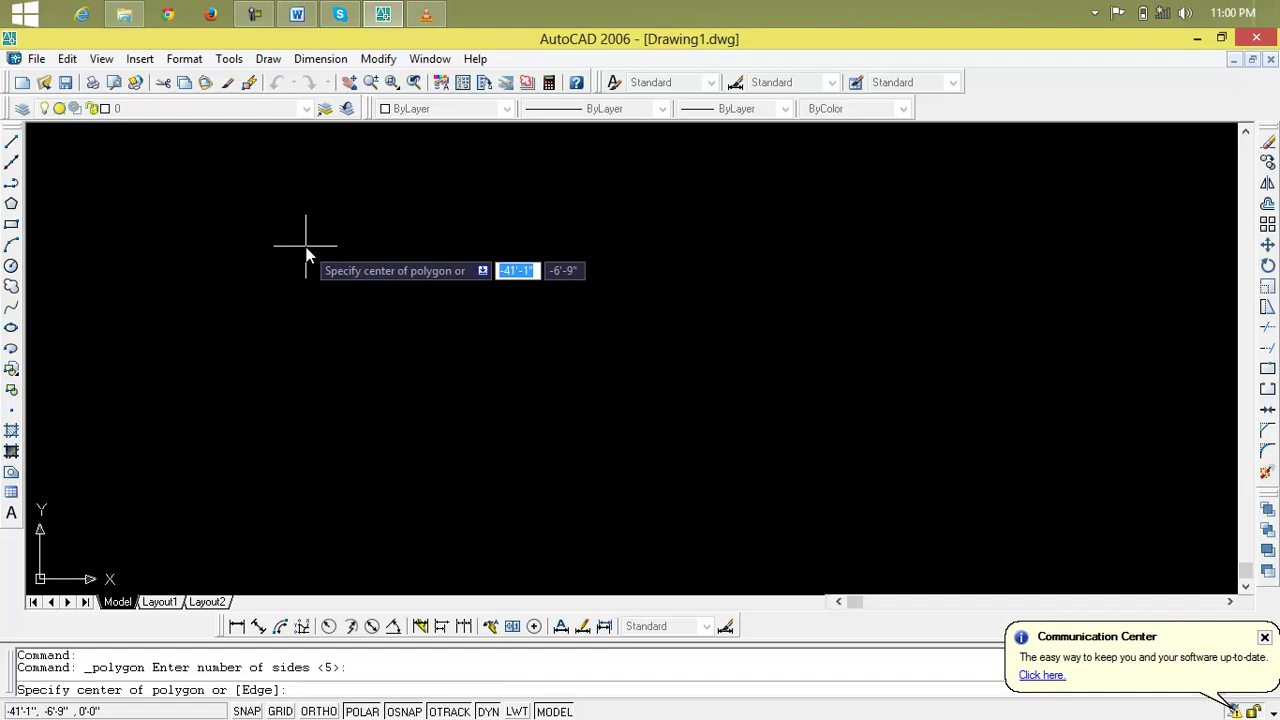
pyautogui.write('e')
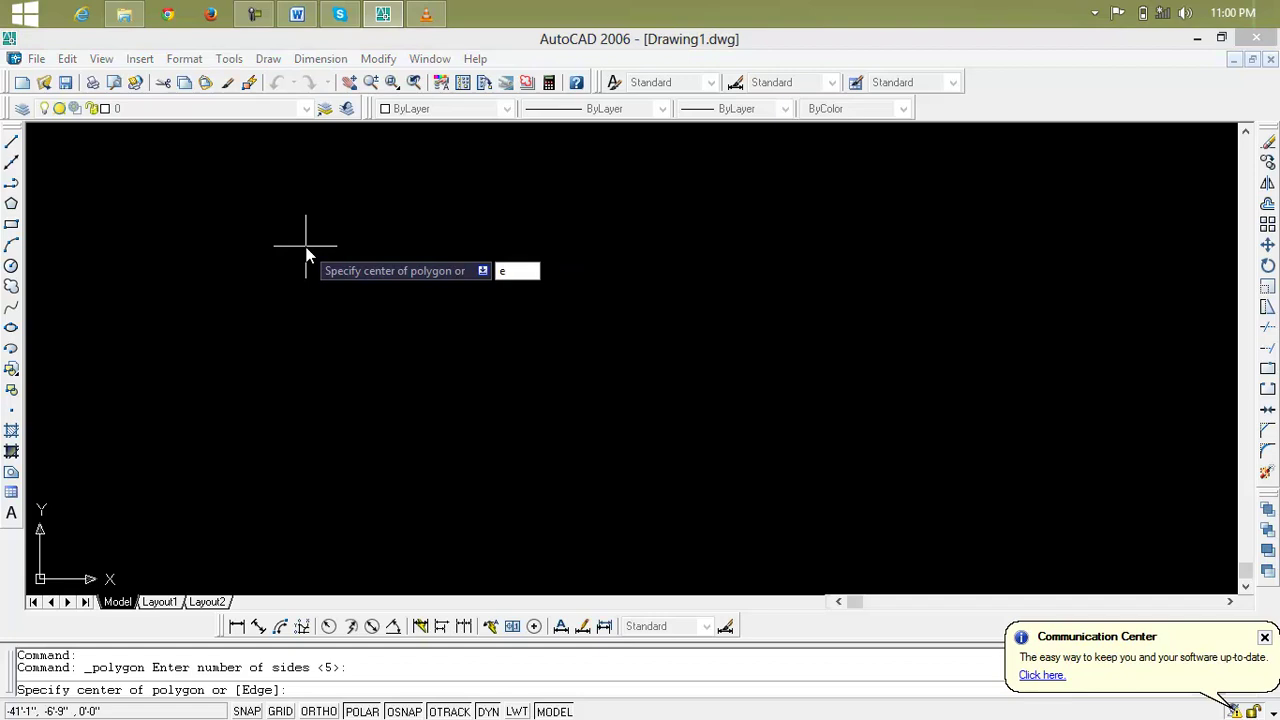
pyautogui.press('Return')
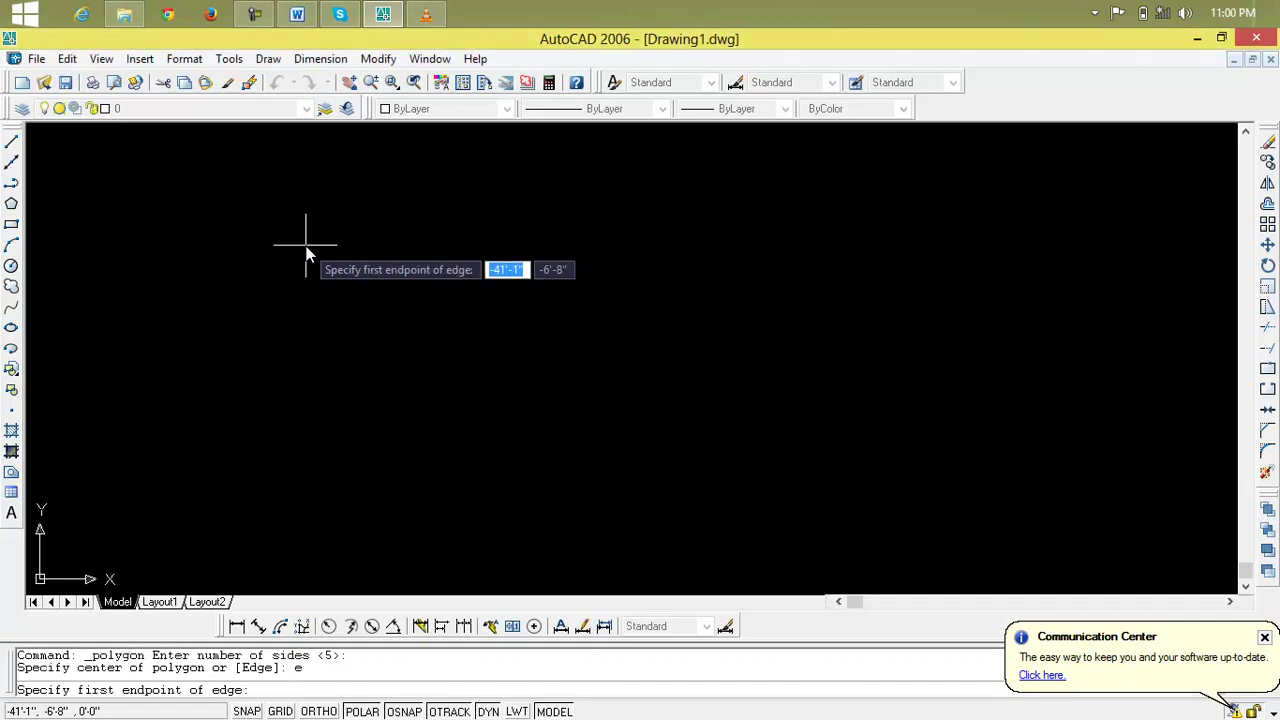
pyautogui.click(416, 331)
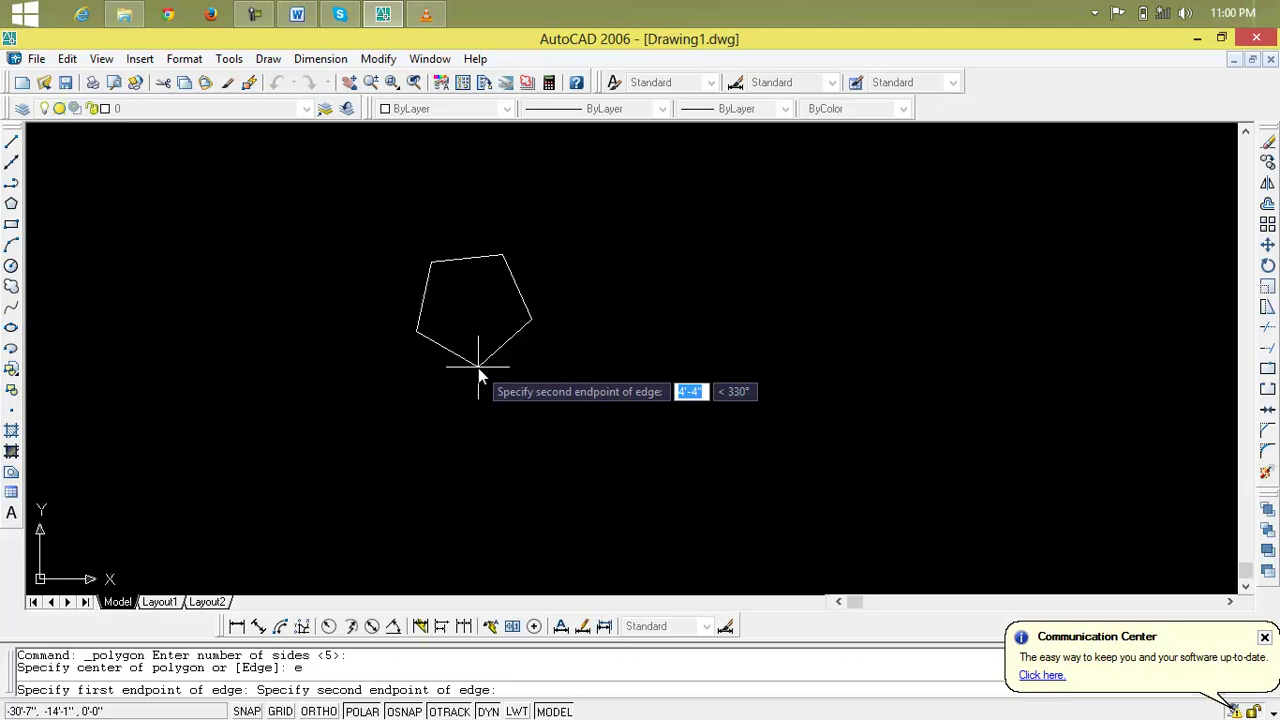
pyautogui.press('F8')
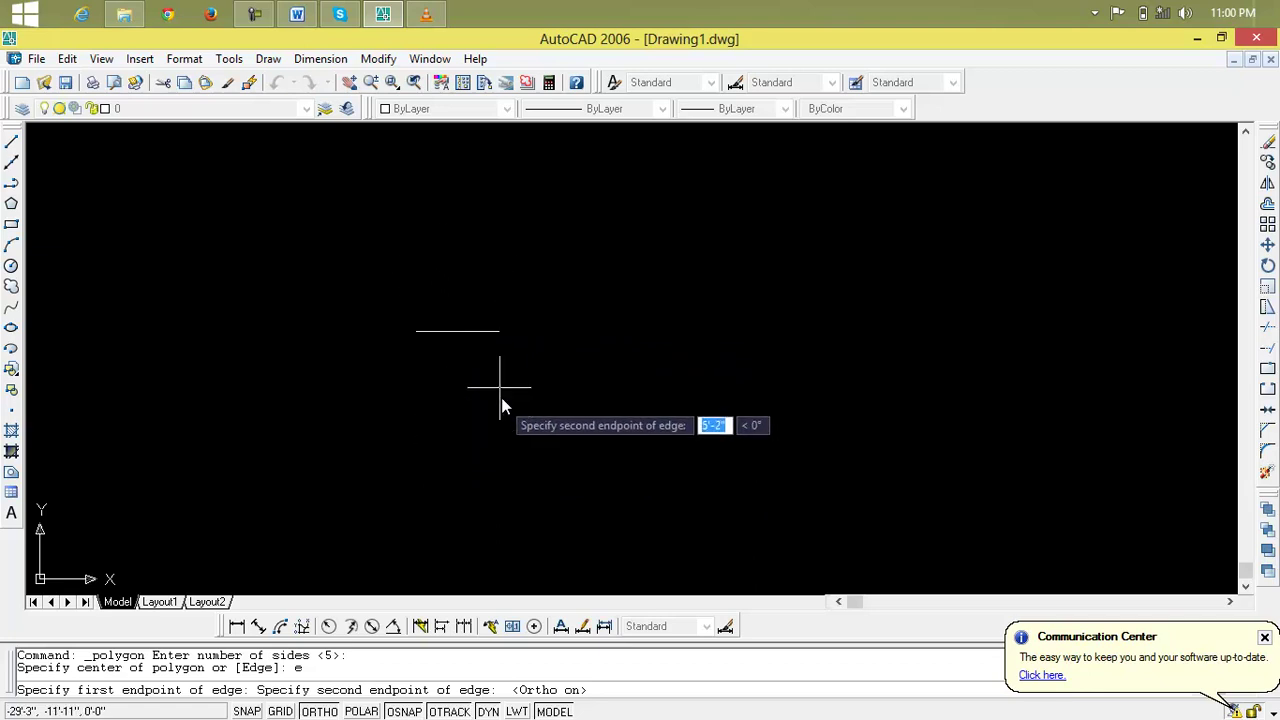
pyautogui.scroll(1, 495, 272)
pyautogui.scroll(2, 495, 272)
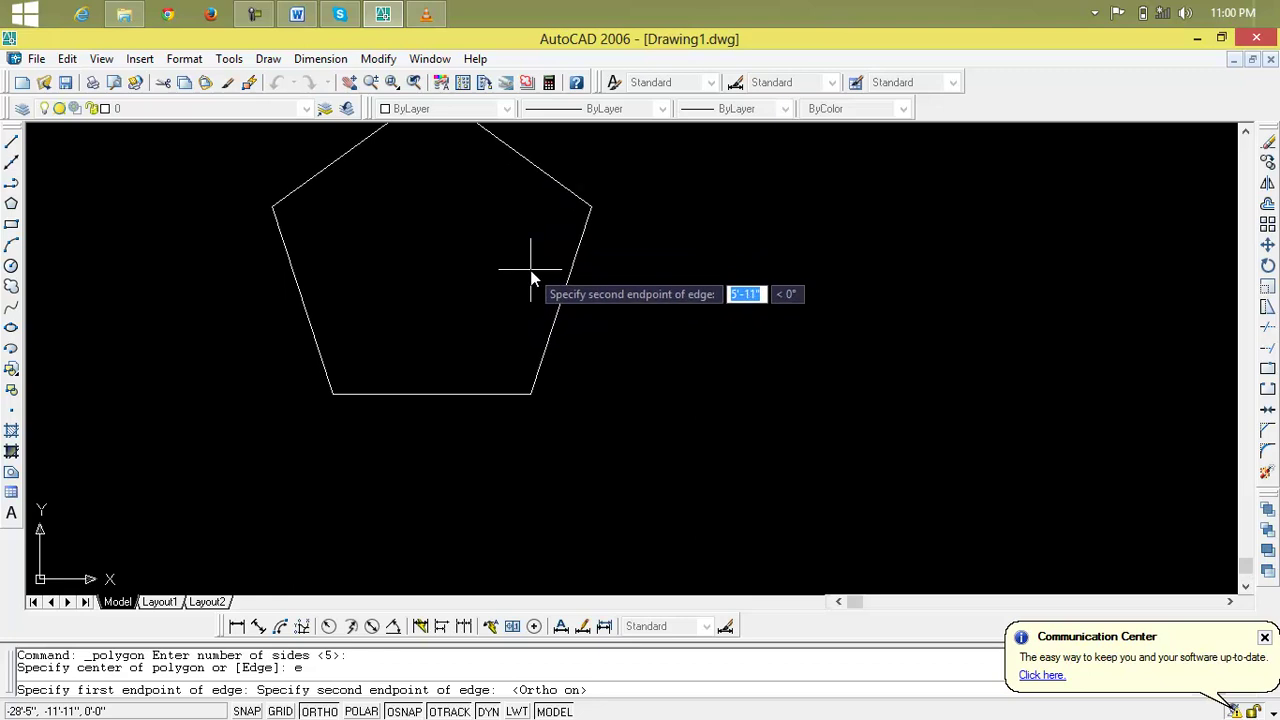
pyautogui.write("4'")
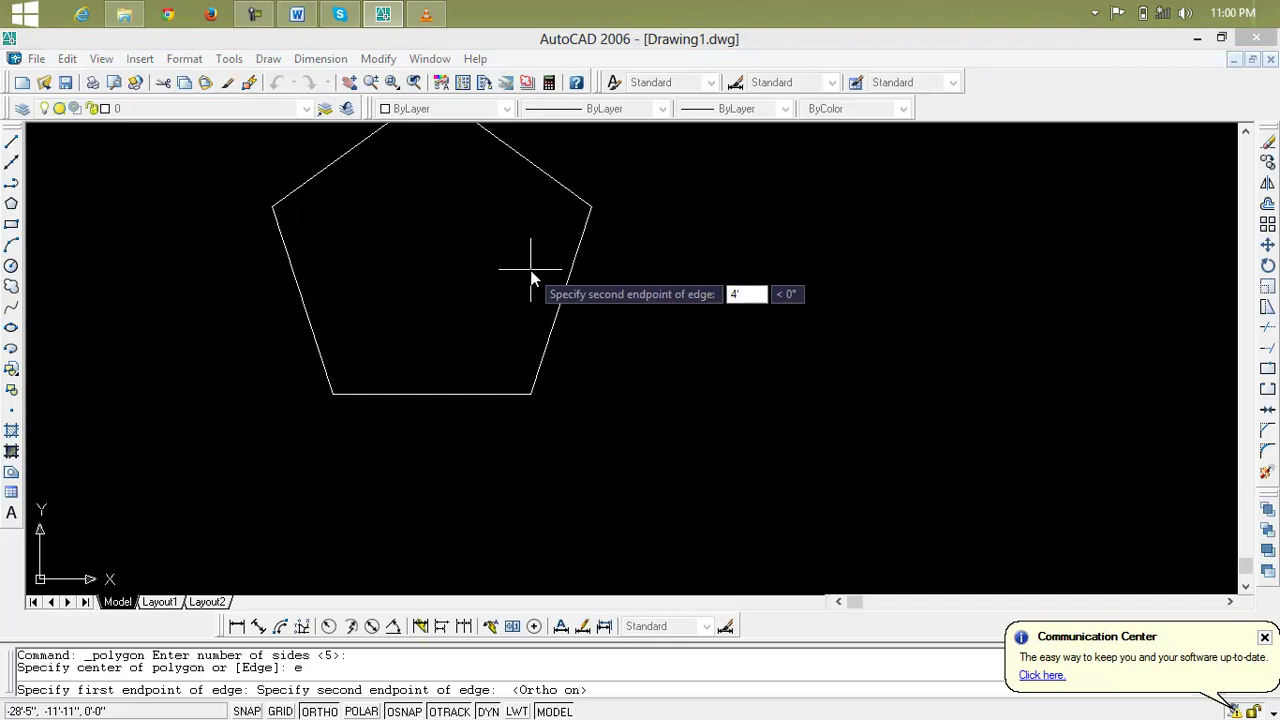
pyautogui.press('Return')
pyautogui.moveTo(457, 277); pyautogui.dragTo(588, 309, button='middle')
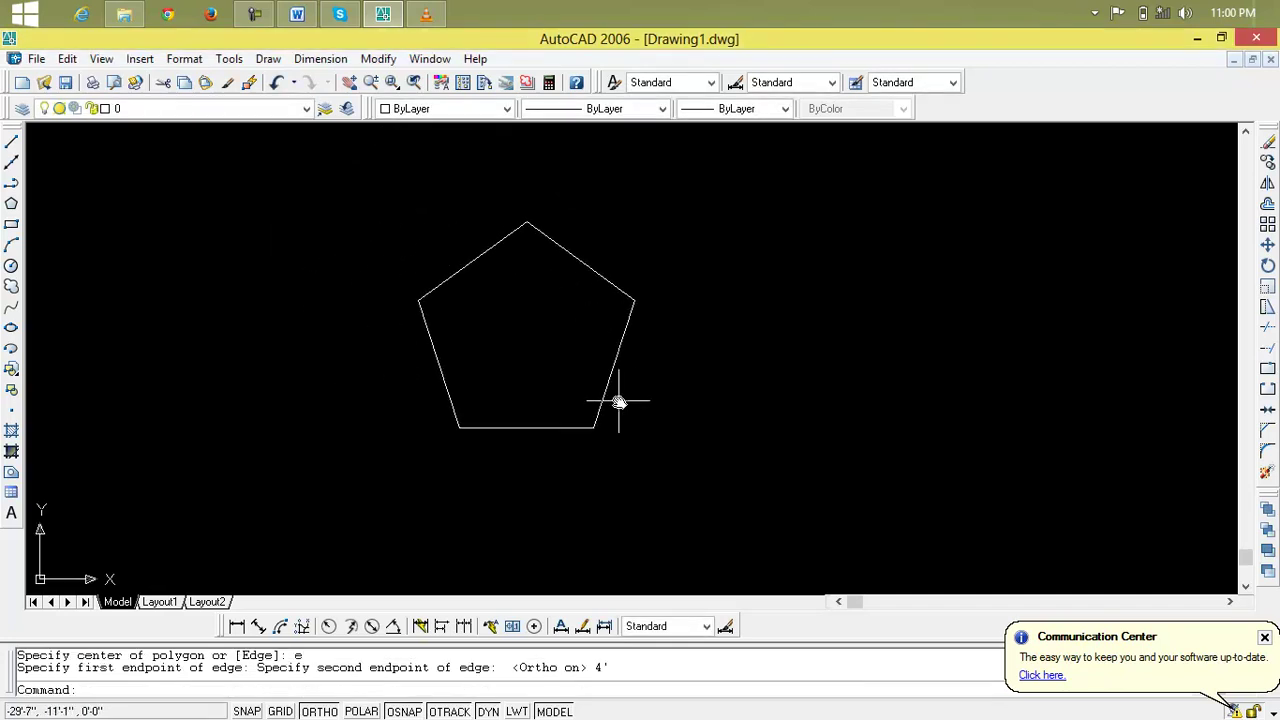
# Add 4' aligned dimensions to the pentagon's right and upper-right edges
pyautogui.click(260, 627)
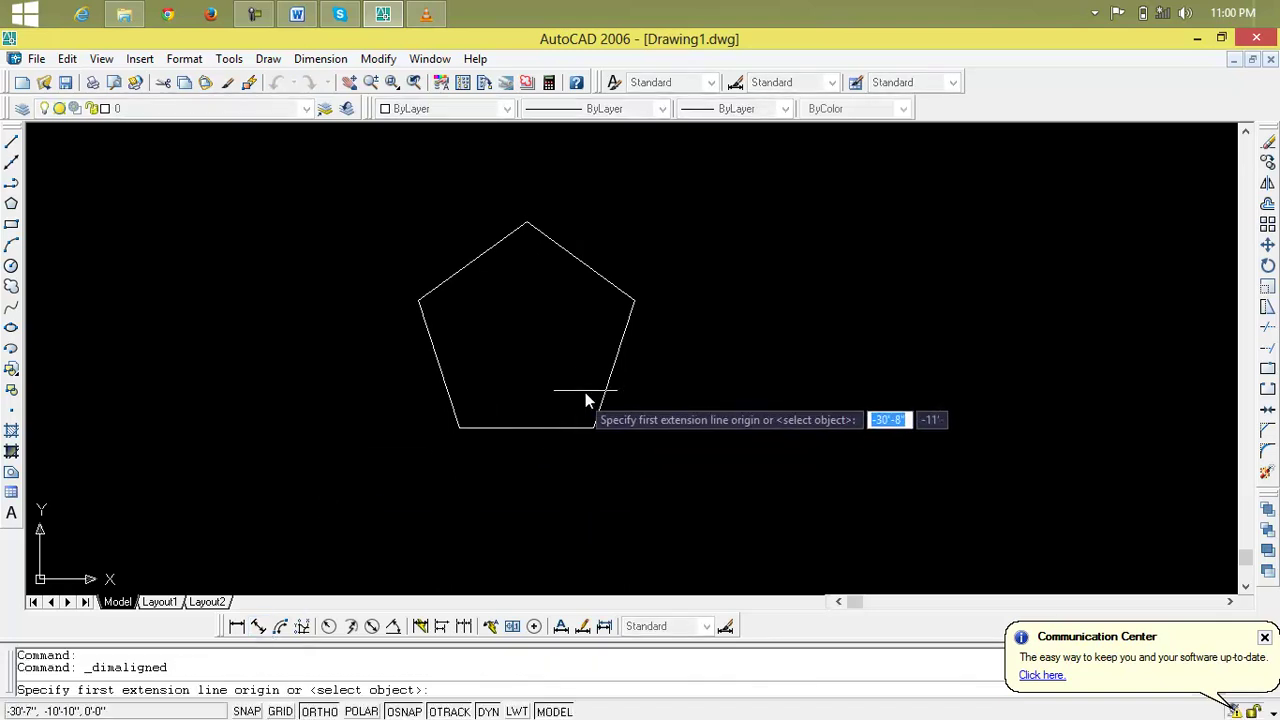
pyautogui.press('Return')
pyautogui.click(613, 366)
pyautogui.click(683, 383)
pyautogui.scroll(3, 630, 300)
pyautogui.rightClick(600, 287)
pyautogui.click(617, 240)
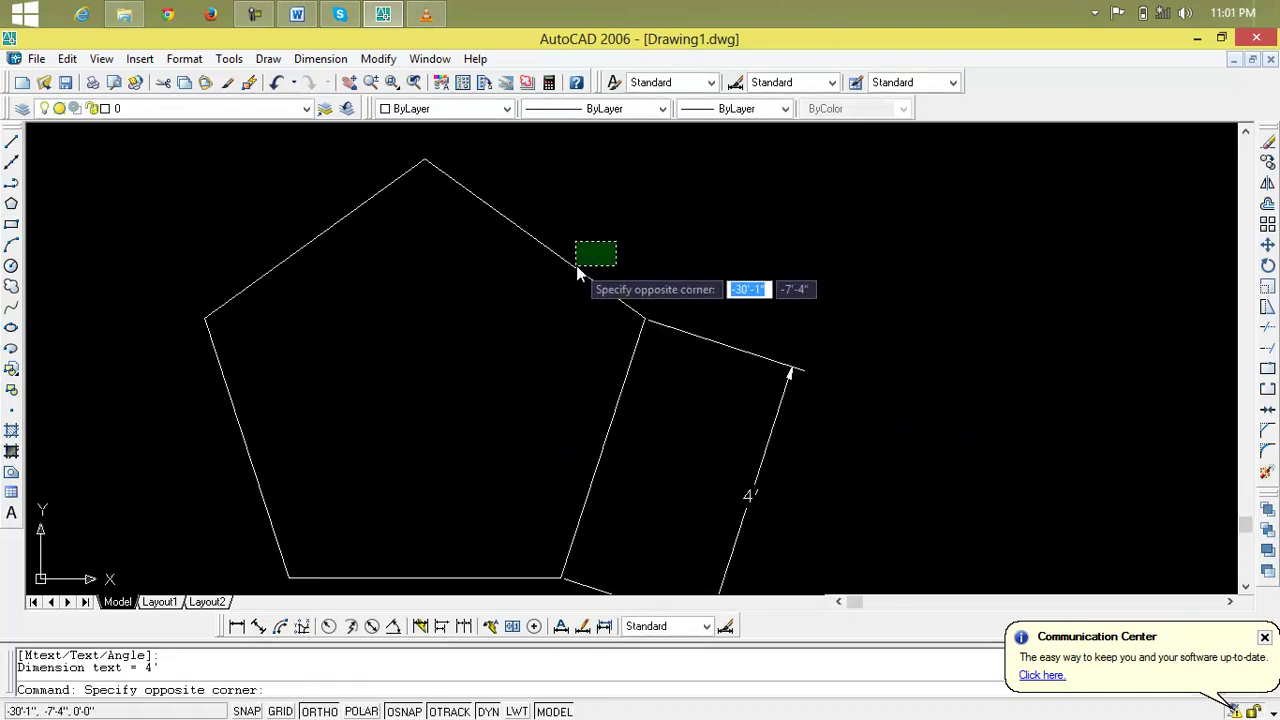
pyautogui.click(592, 240)
pyautogui.press('Return')
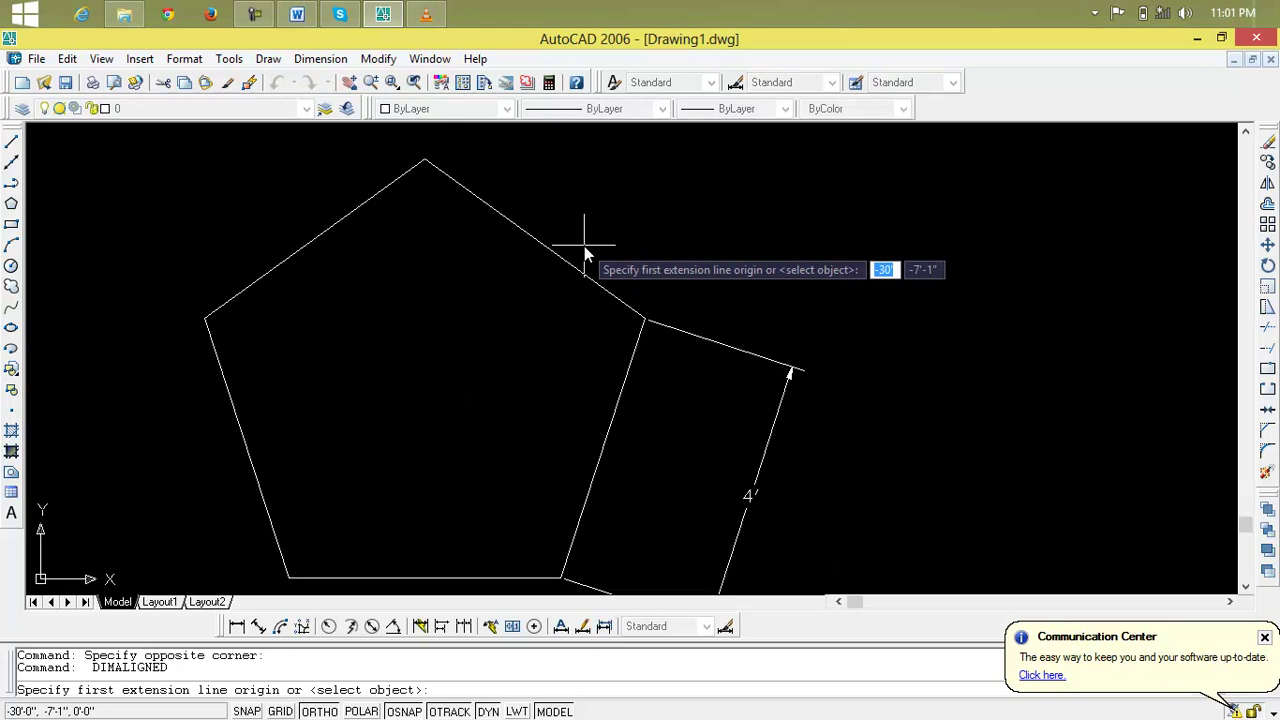
pyautogui.press('Return')
pyautogui.click(573, 268)
pyautogui.click(631, 213)
# Clear a stray selection, then dimension the upper-left and lower-left edges at 4'
pyautogui.moveTo(543, 251)
pyautogui.mouseDown(button='middle')
pyautogui.moveTo(623, 323)
pyautogui.moveTo(631, 366)
pyautogui.mouseUp(button='middle')
pyautogui.rightClick(631, 366)
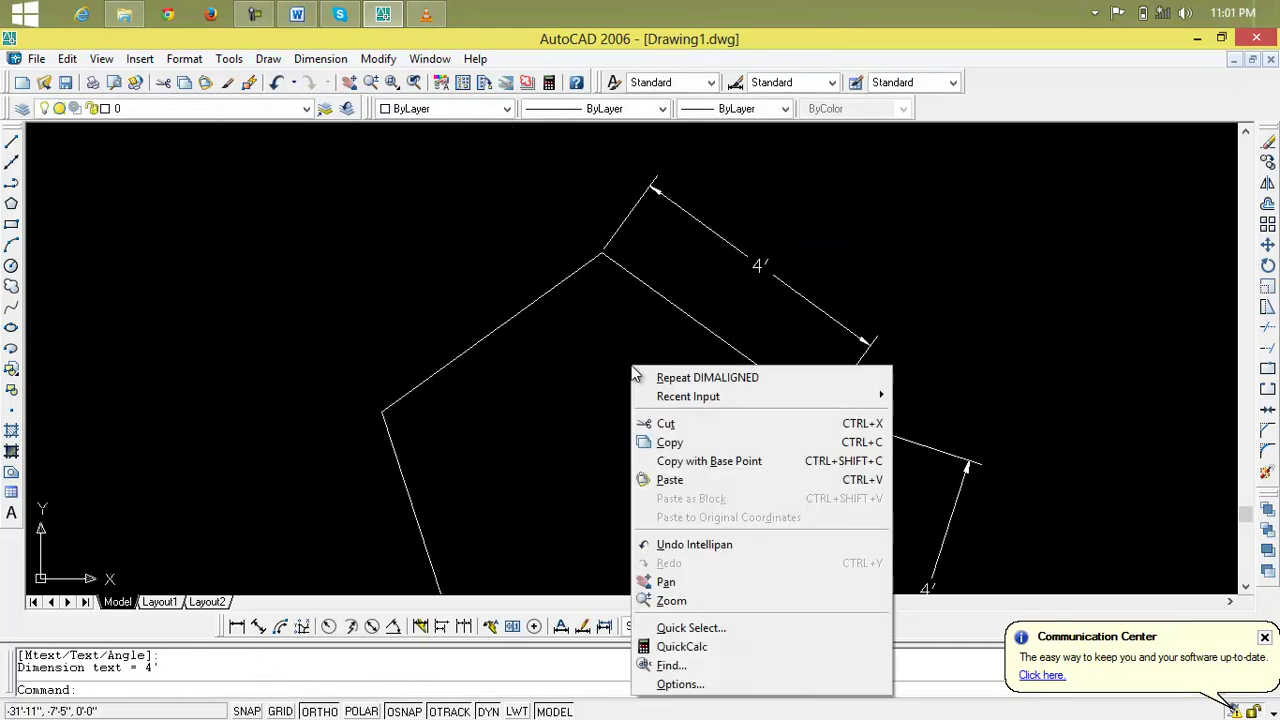
pyautogui.click(621, 364)
pyautogui.click(620, 358)
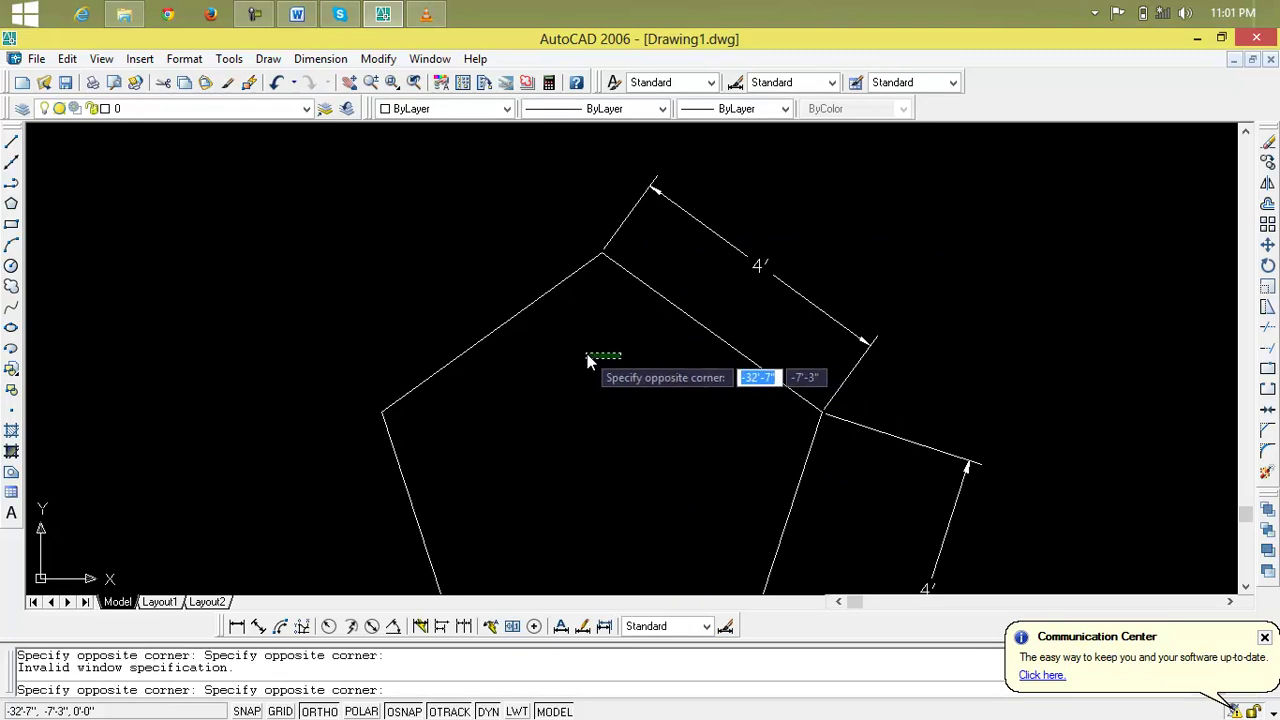
pyautogui.rightClick(587, 351)
pyautogui.press('Escape')
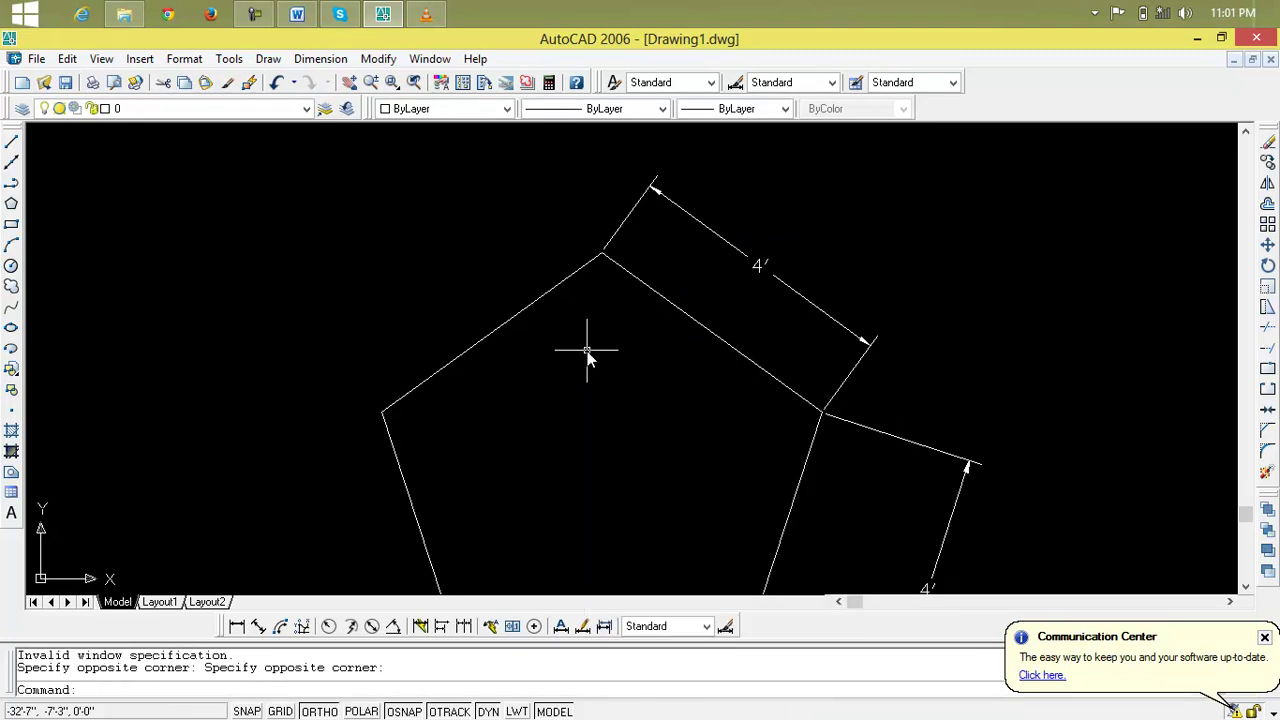
pyautogui.click(258, 626)
pyautogui.press('Return')
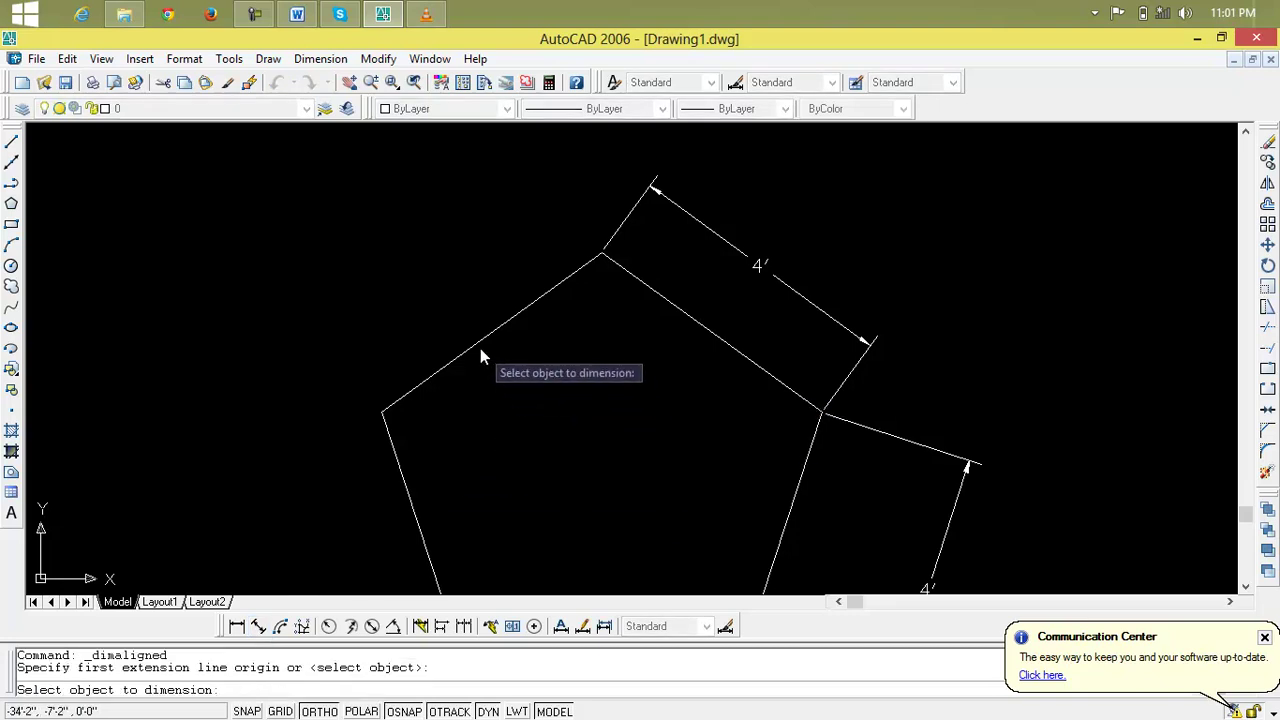
pyautogui.click(478, 345)
pyautogui.click(416, 292)
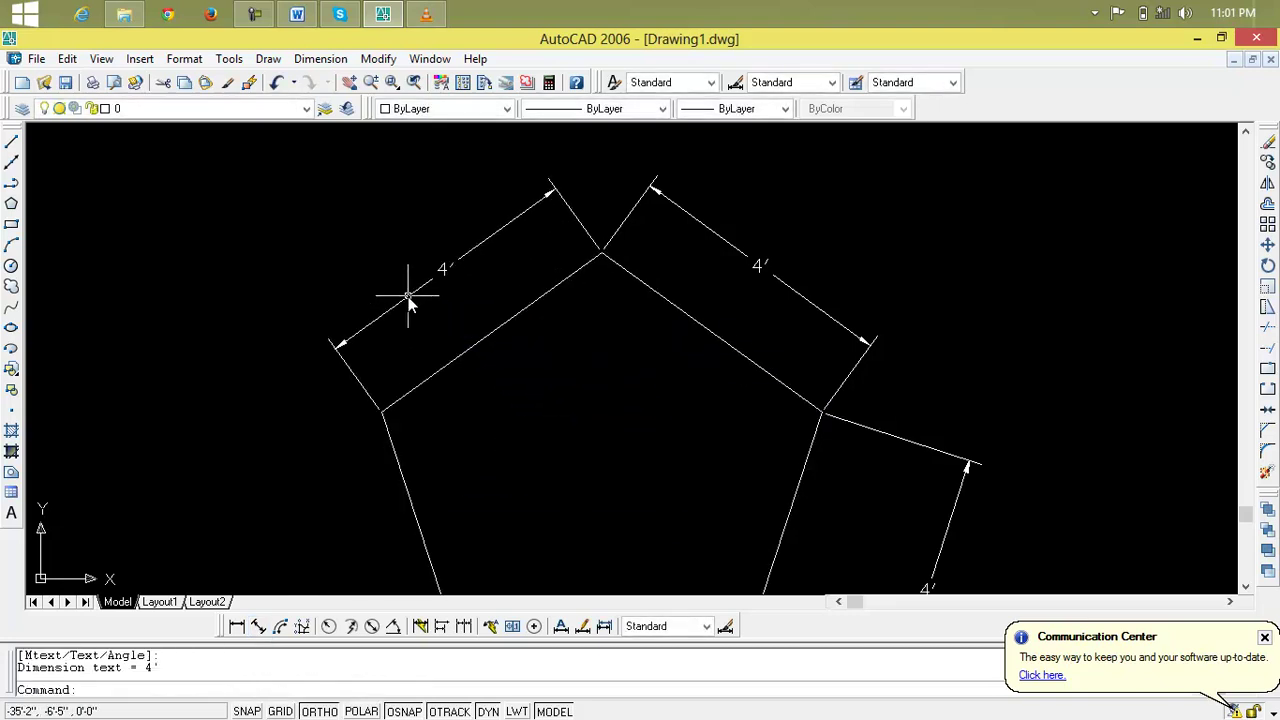
pyautogui.press('Return')
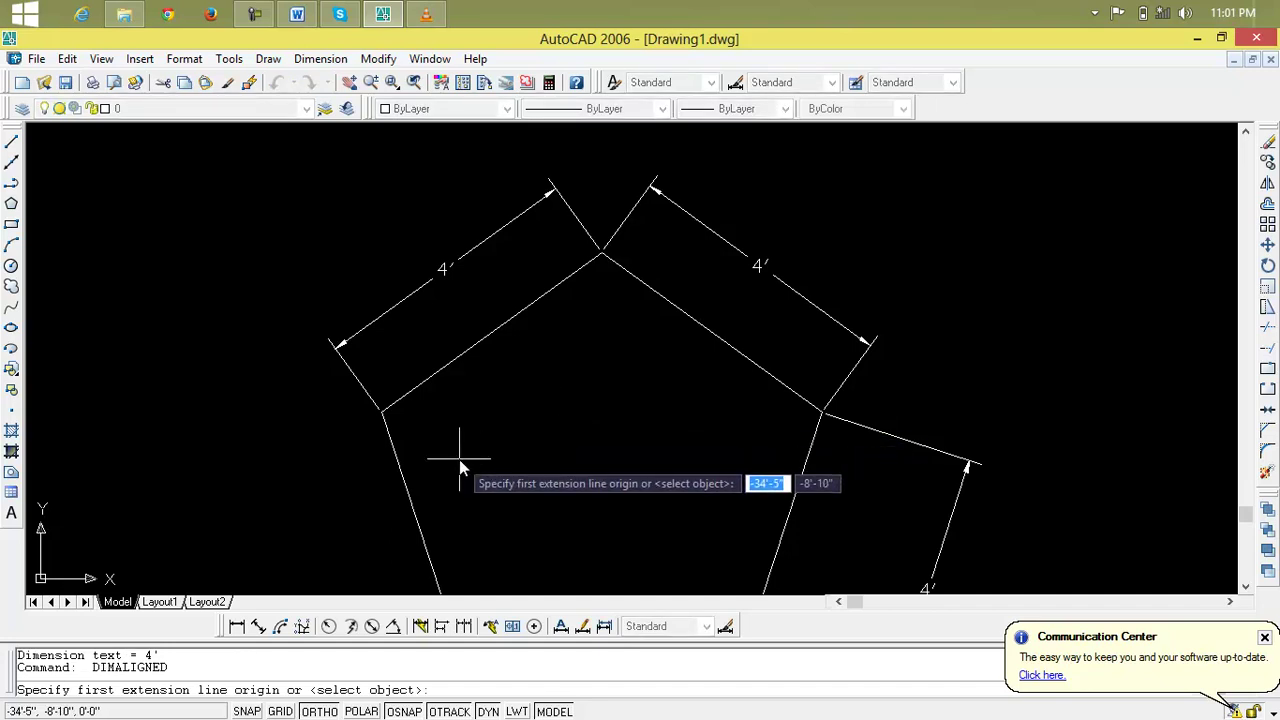
pyautogui.press('Return')
pyautogui.click(414, 510)
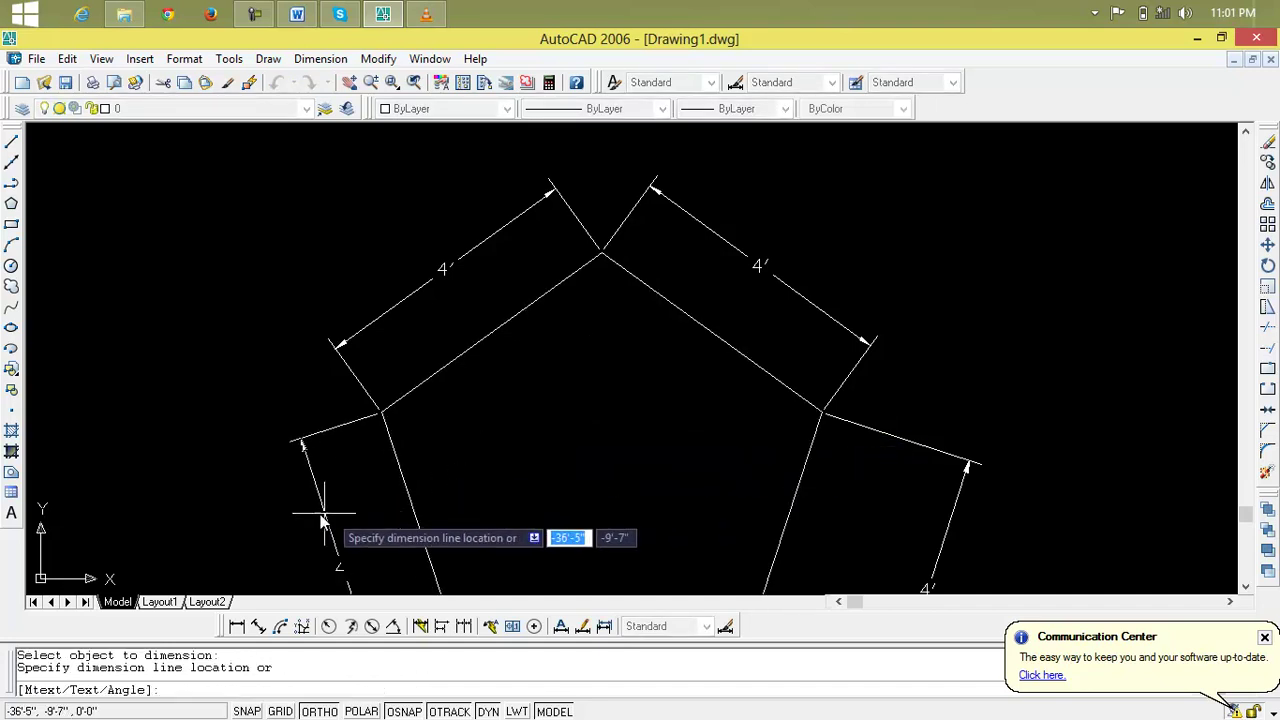
pyautogui.click(277, 514)
# Dimension the bottom edge at 4' and recentre the fully dimensioned pentagon
pyautogui.moveTo(485, 515); pyautogui.dragTo(420, 252, button='middle')
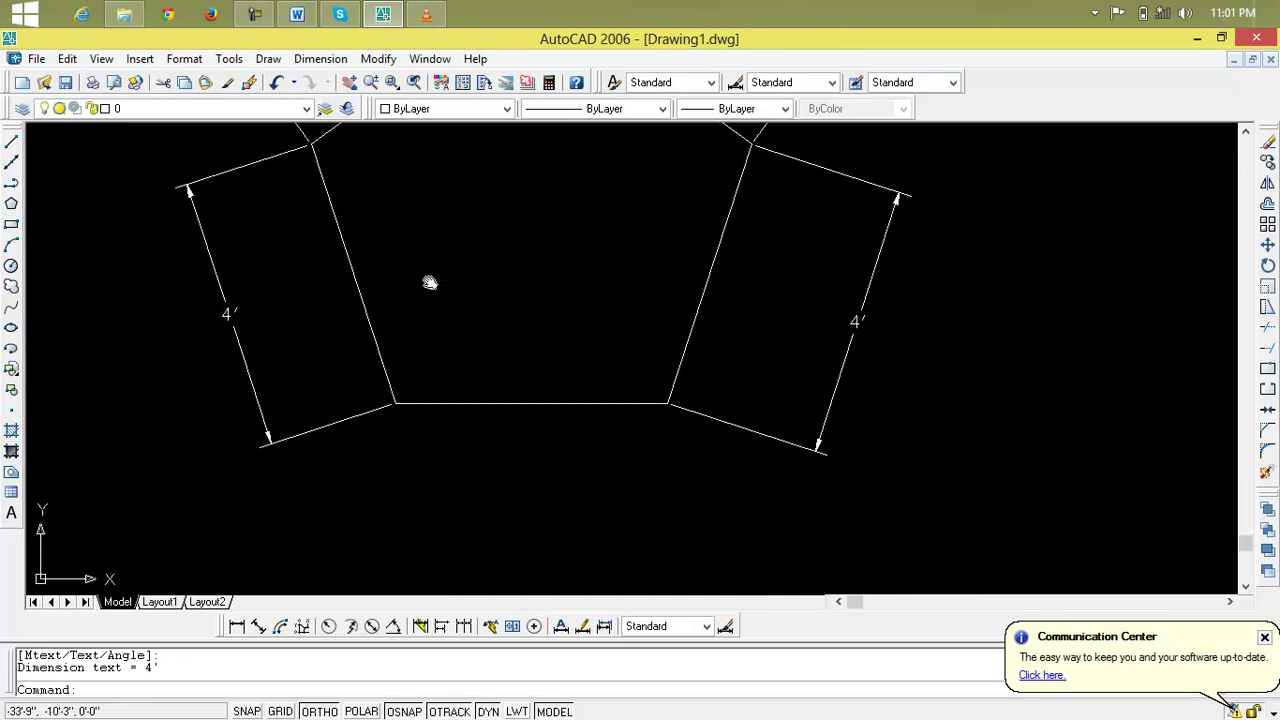
pyautogui.press('Return')
pyautogui.press('Return')
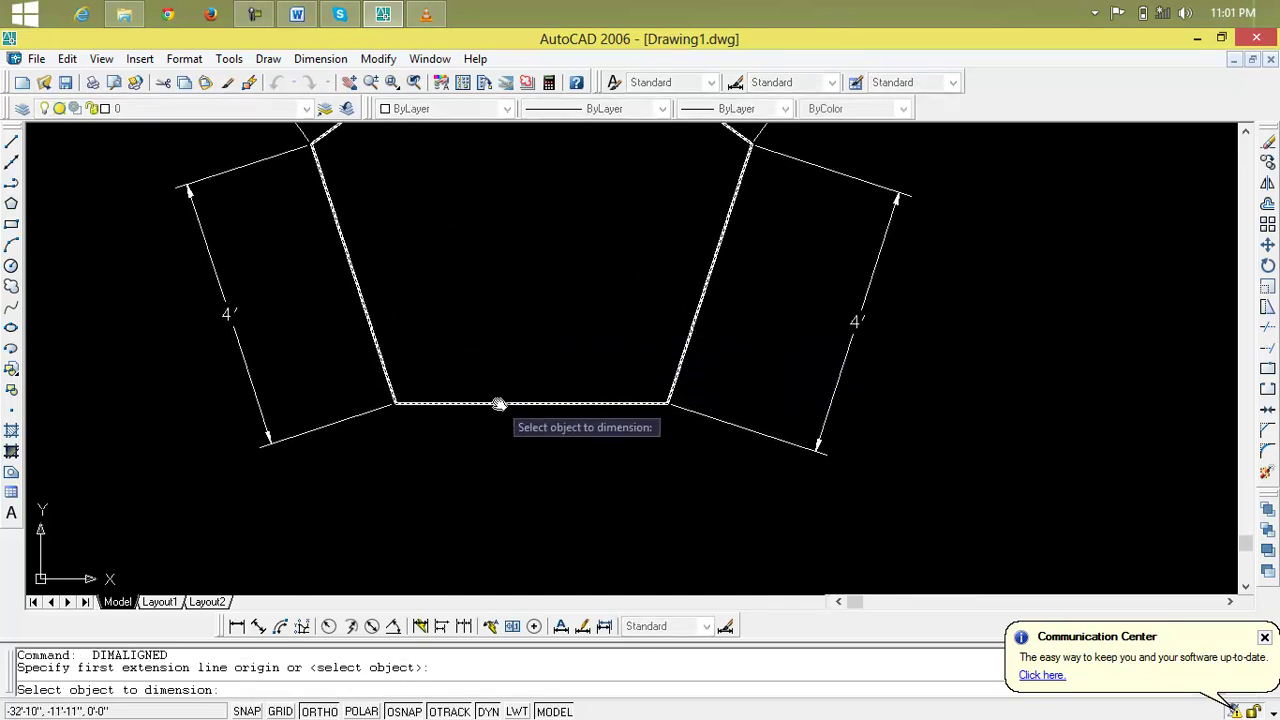
pyautogui.click(497, 404)
pyautogui.click(525, 479)
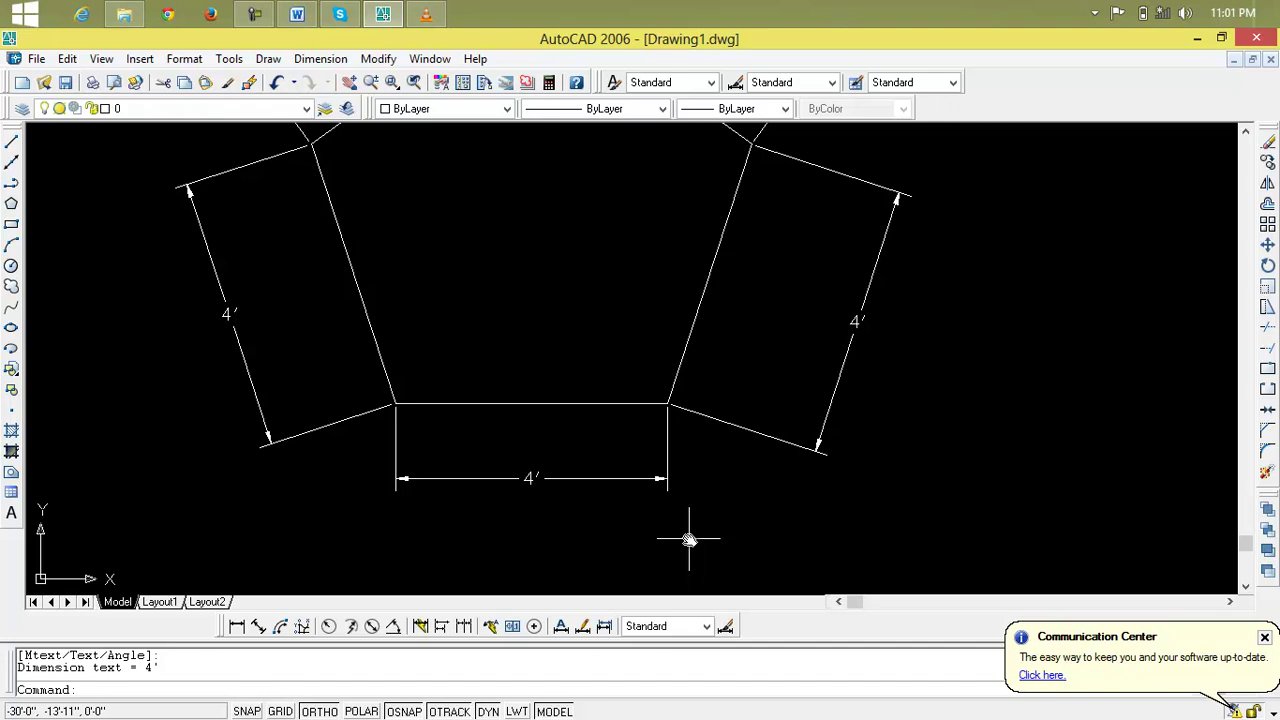
pyautogui.scroll(-7, 671, 508)
pyautogui.moveTo(671, 508); pyautogui.dragTo(611, 371, button='middle')
pyautogui.scroll(2, 608, 362)
pyautogui.scroll(3, 608, 358)
pyautogui.moveTo(694, 363); pyautogui.dragTo(725, 429, button='middle')
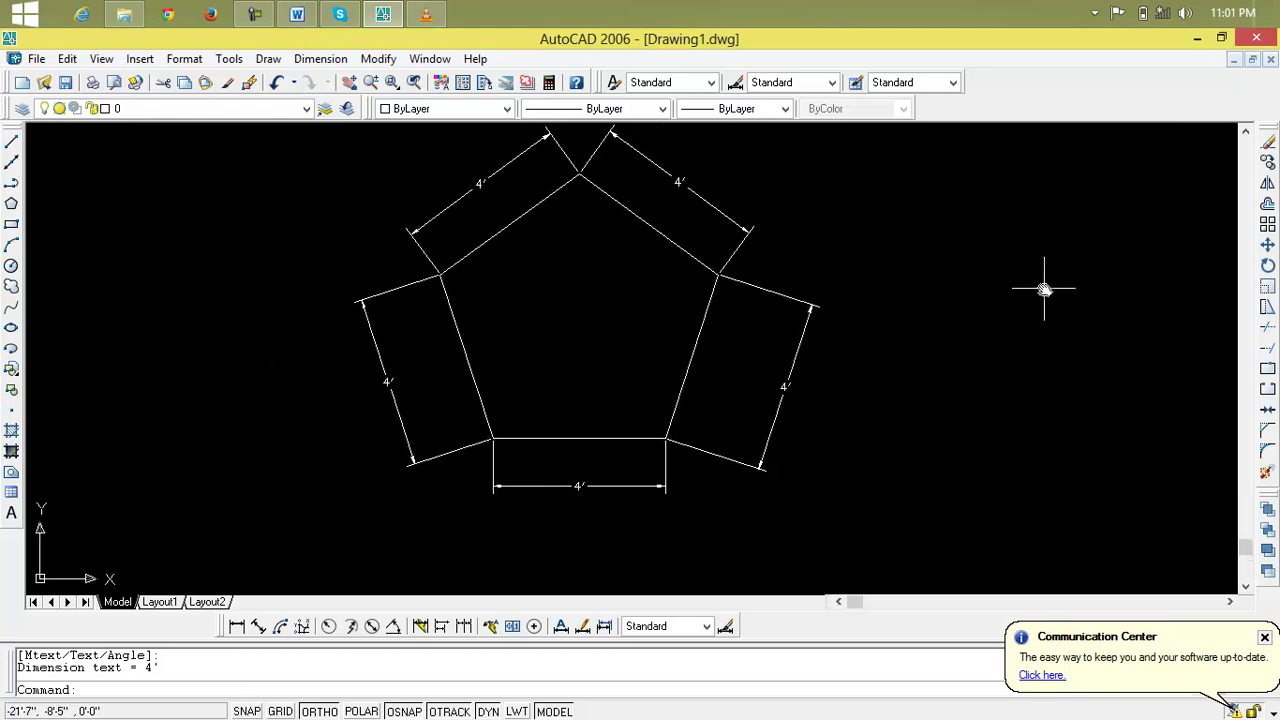
# Minimise AutoCAD to reveal the Windows desktop
pyautogui.click(1197, 42)
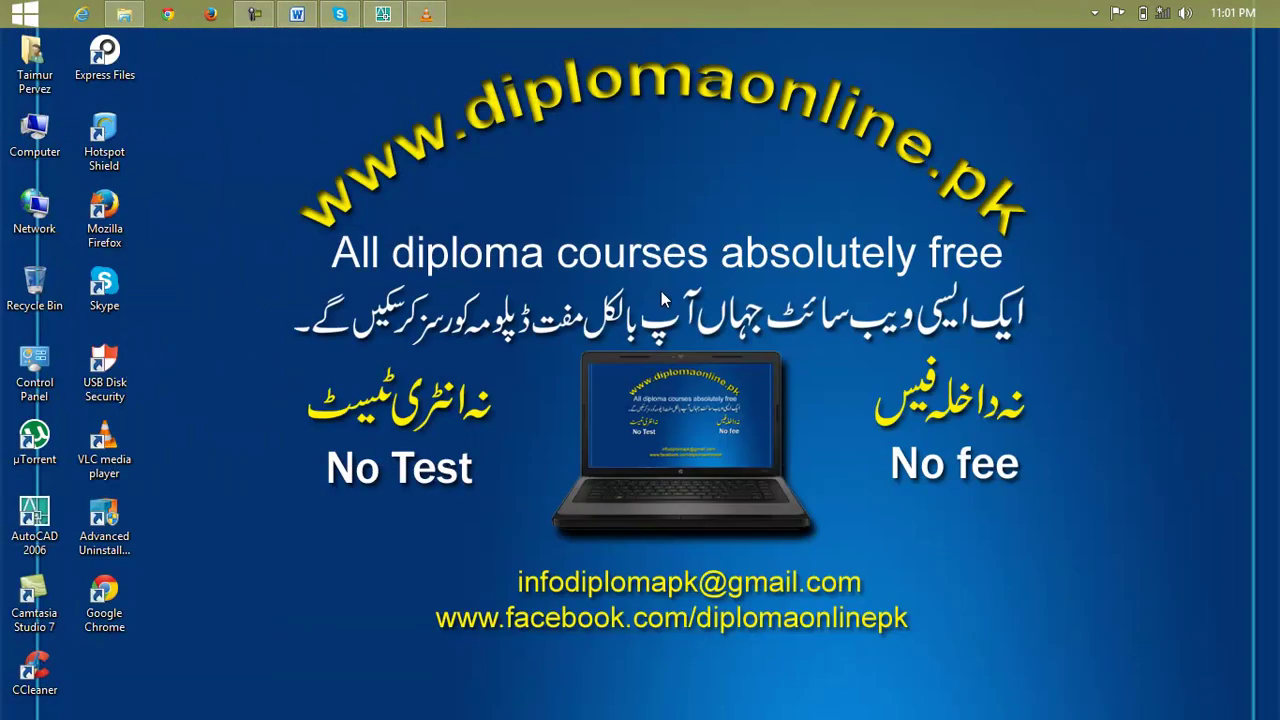